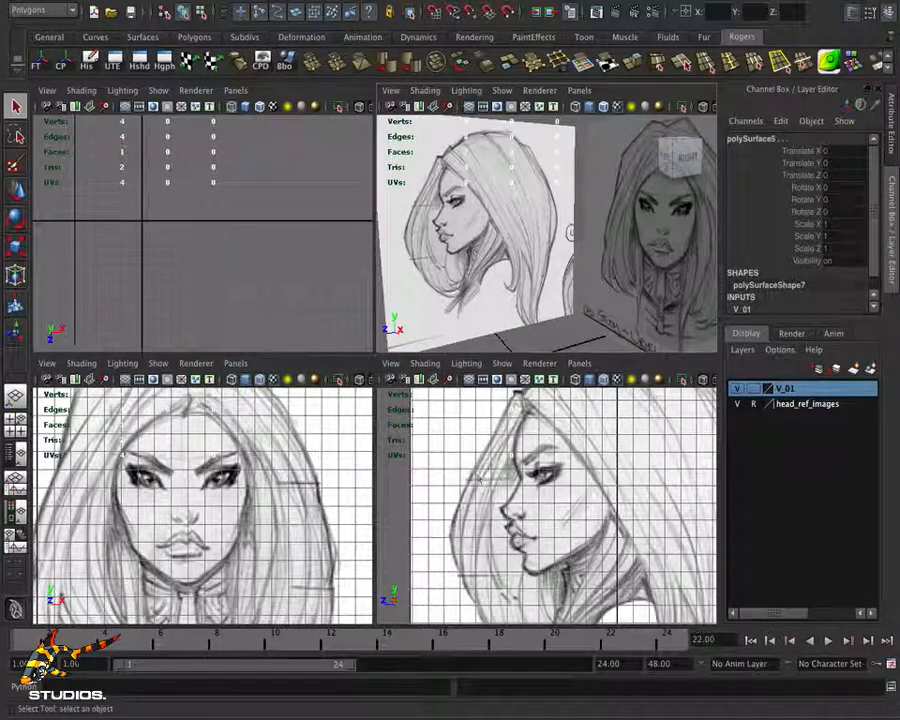
Maximize the perspective view and frame both head reference planes
alt+drag(505, 294, 527, 294)
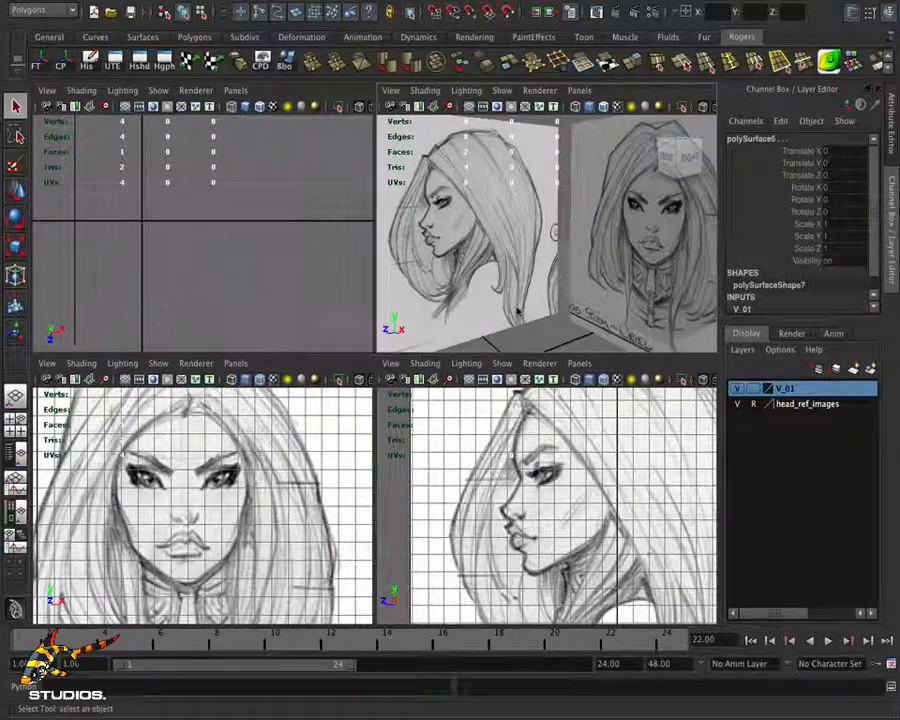
key(space)
alt+drag(517, 316, 392, 293)
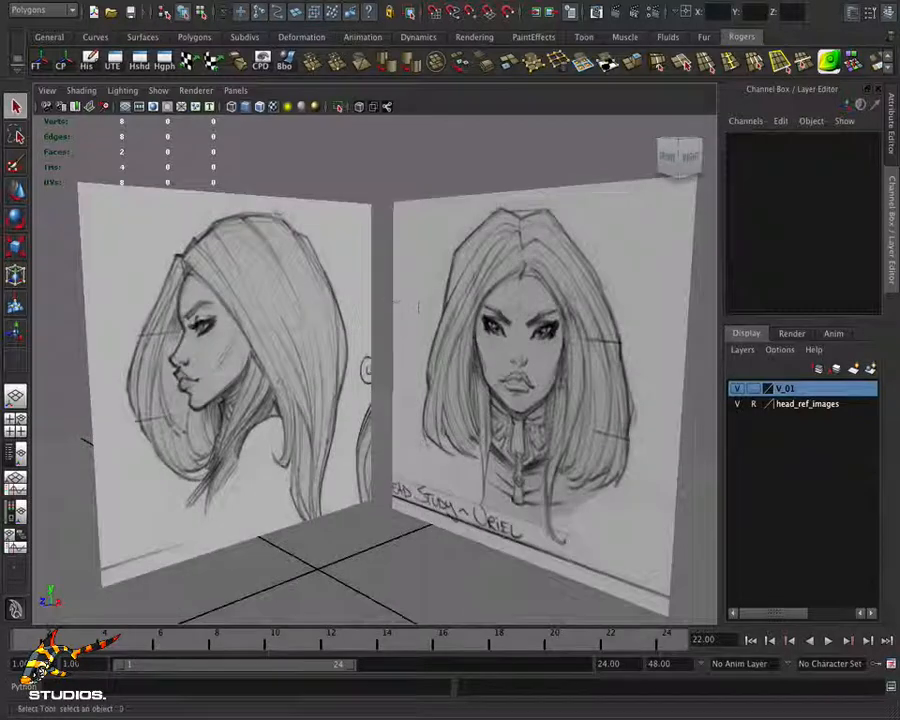
Toggle the visibility and display type of the head_ref_images layer, ending with it visible and set to reference
click(738, 404)
click(738, 404)
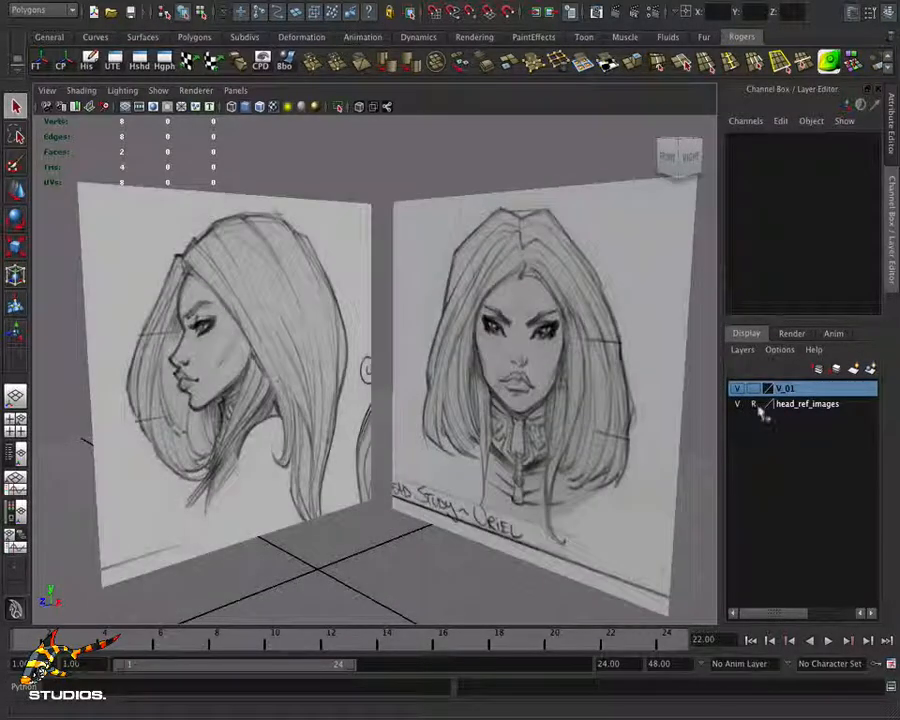
click(754, 405)
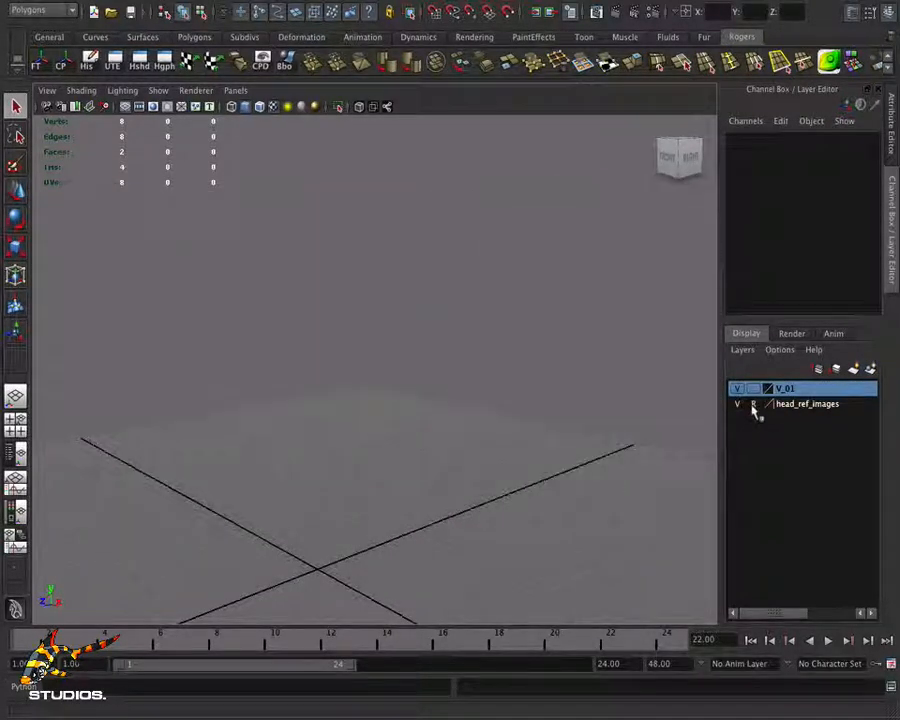
click(752, 406)
click(744, 405)
click(744, 405)
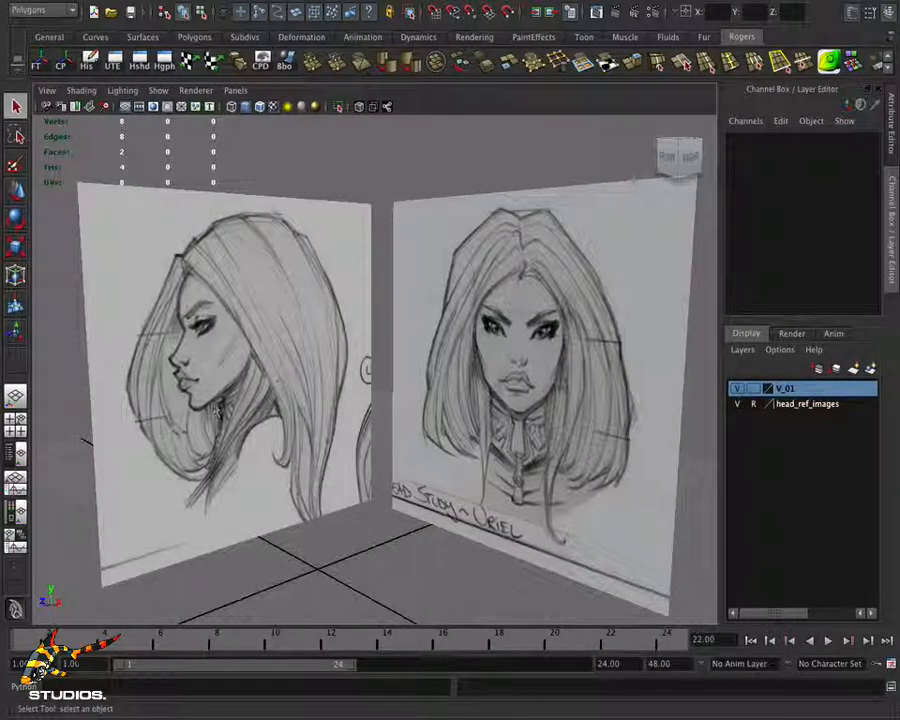
Set the perspective view to use no lights so both reference planes display evenly bright
mouse_move(254, 273)
alt+mouse_down()
mouse_move(309, 271)
mouse_move(285, 269)
mouse_move(317, 283)
mouse_move(257, 250)
alt+mouse_up()
alt+drag(351, 272, 236, 231)
click(122, 90)
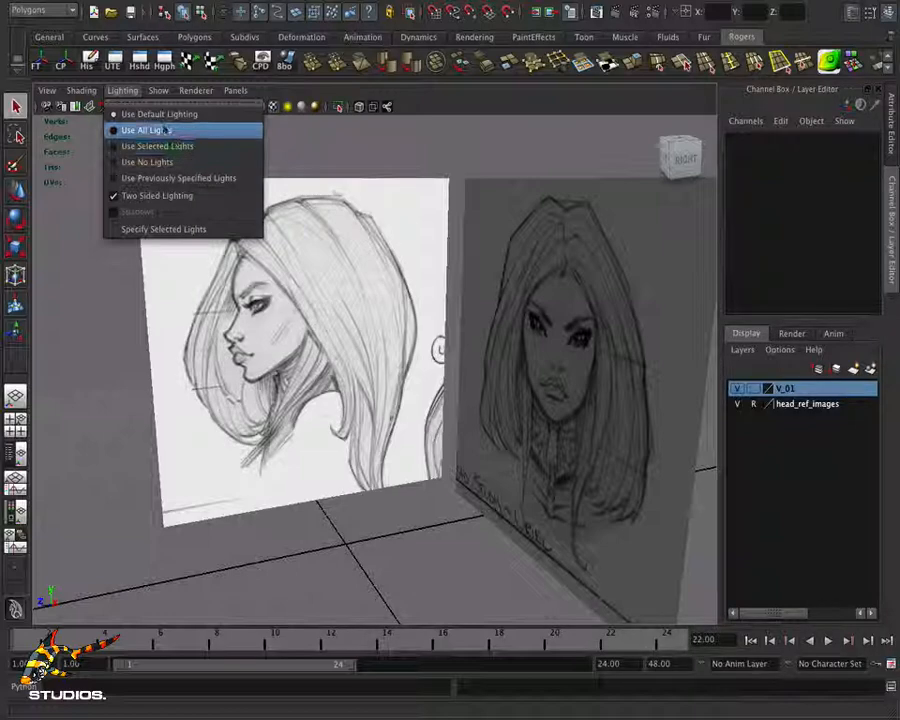
click(140, 162)
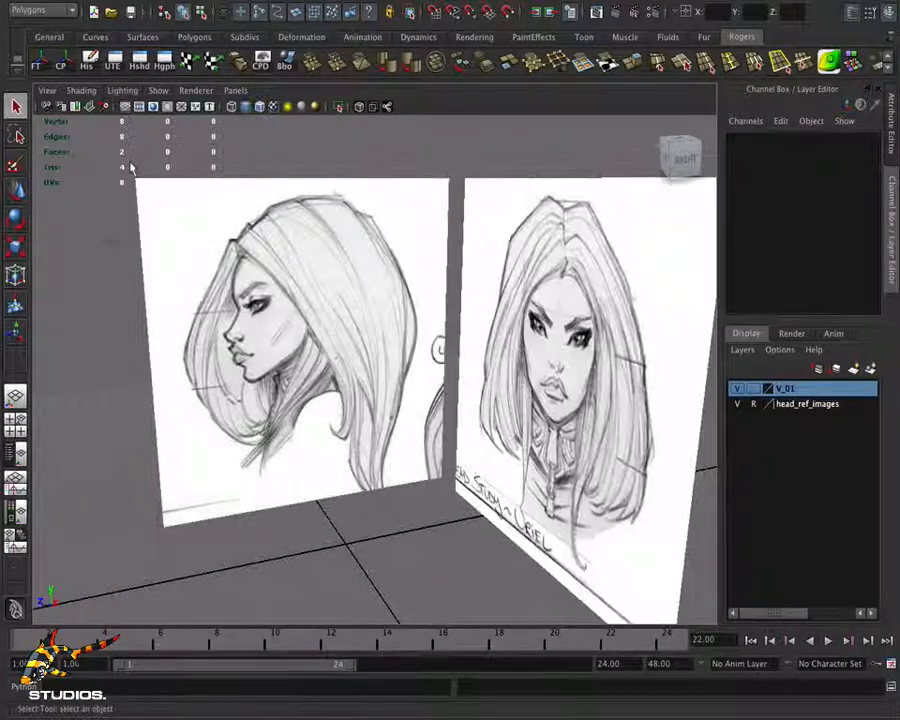
alt+right_drag(406, 334, 257, 322)
alt+drag(257, 322, 284, 323)
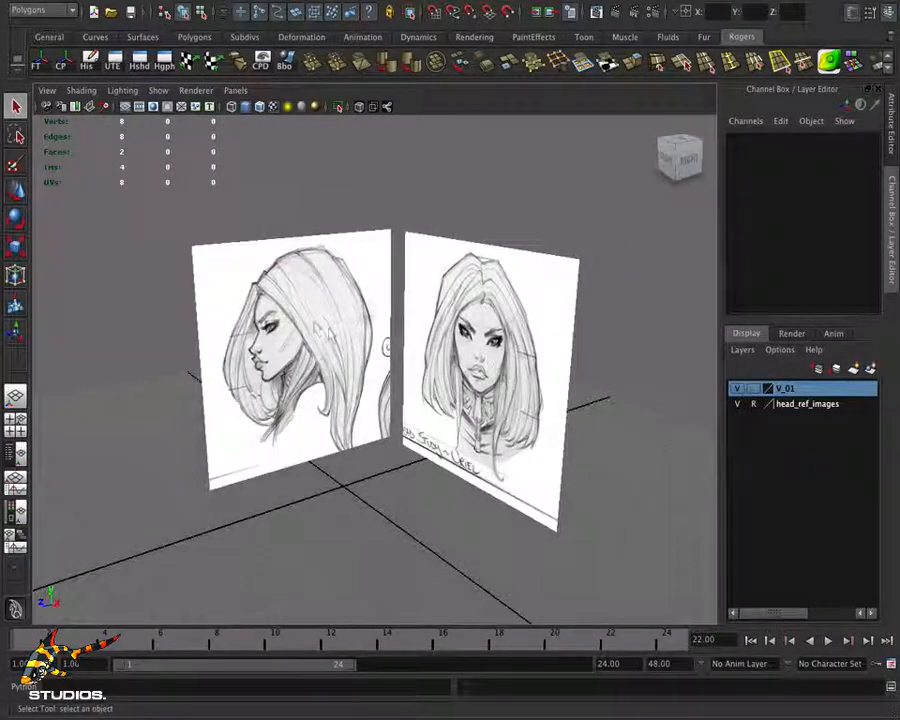
alt+drag(403, 327, 348, 329)
alt+drag(490, 365, 356, 338)
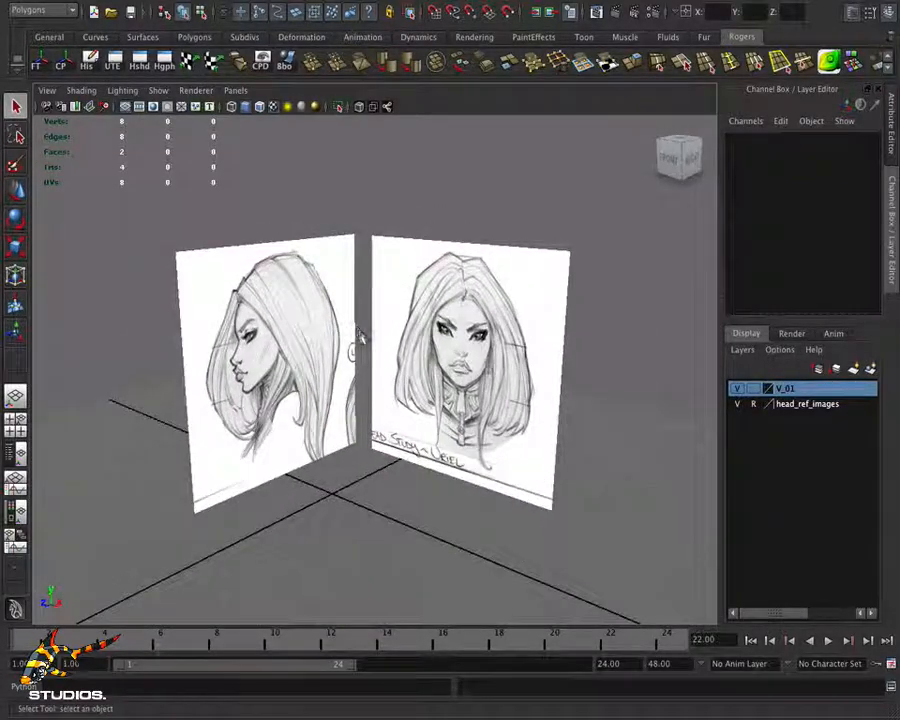
Return to the four-view layout and set the front and side views to use no lights
key(space)
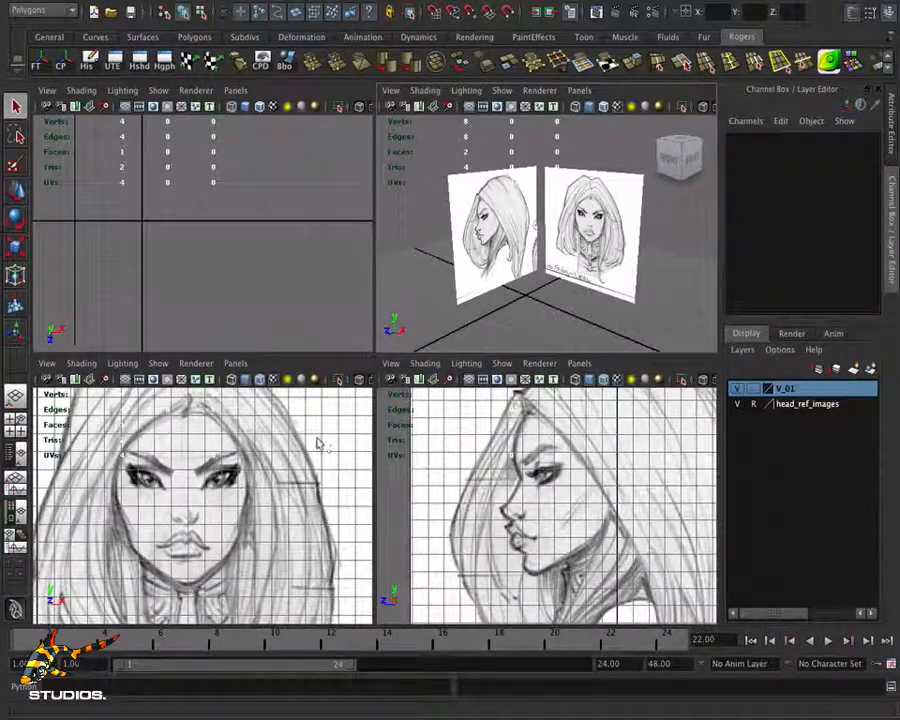
scroll(317, 444, down, 3)
click(119, 363)
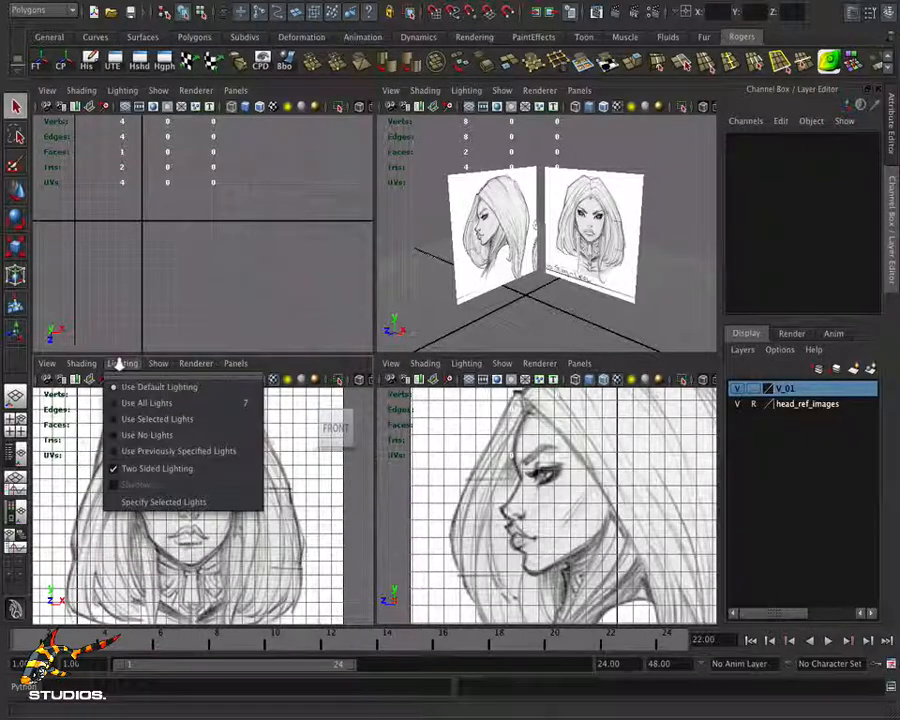
click(147, 435)
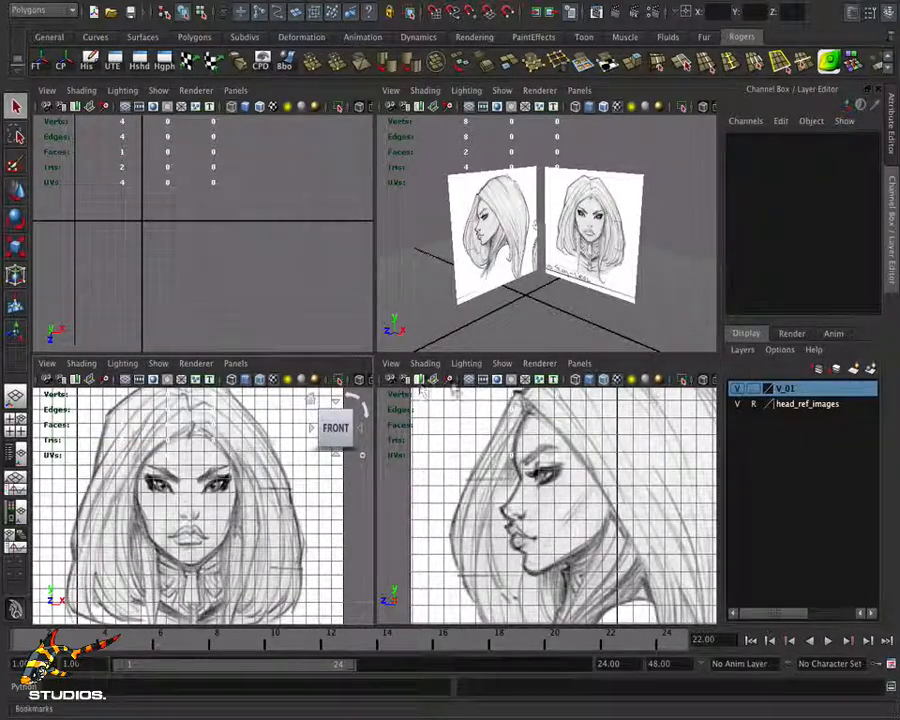
scroll(470, 420, down, 3)
click(466, 363)
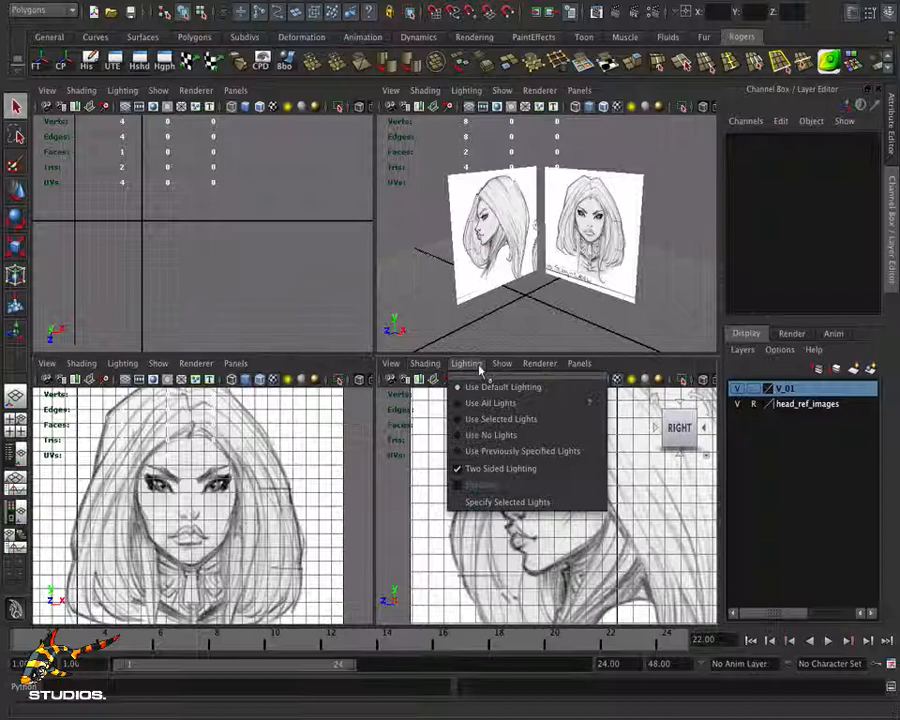
click(485, 435)
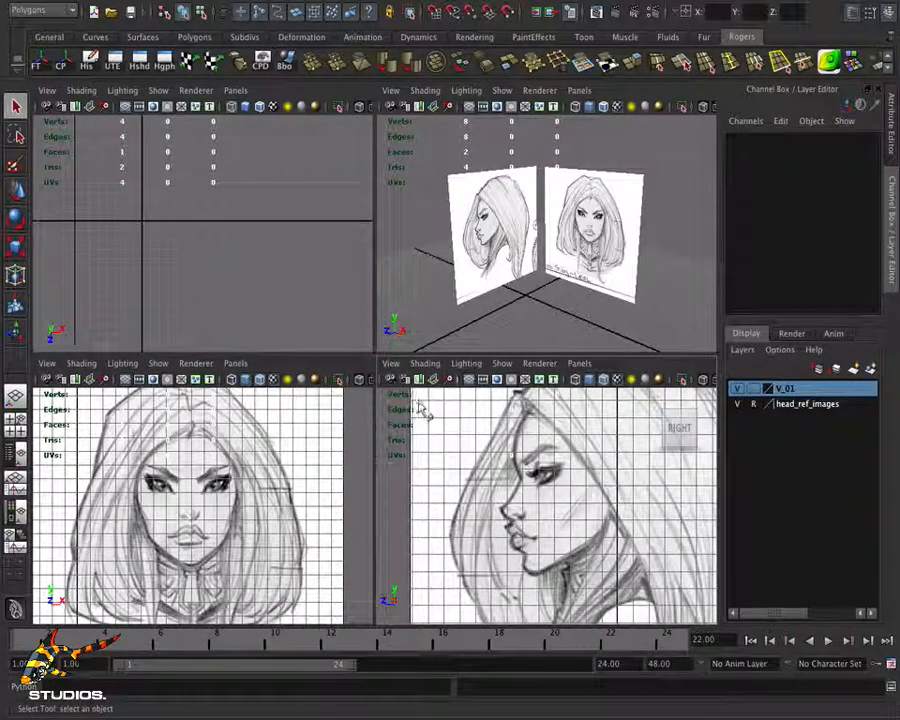
Hide the grid in the side and front views
alt+right_drag(468, 455, 452, 451)
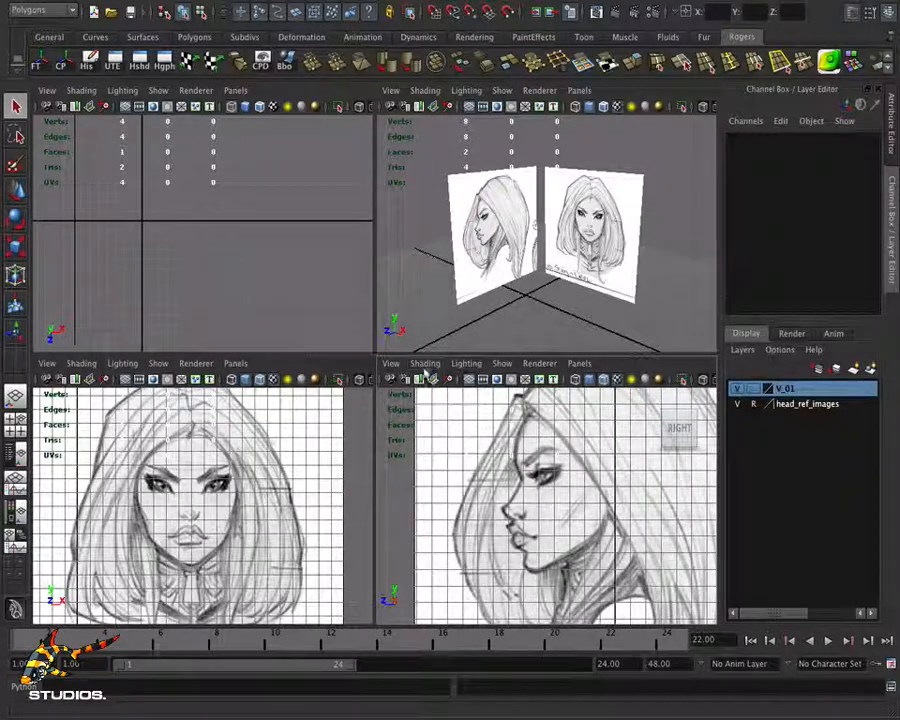
click(392, 364)
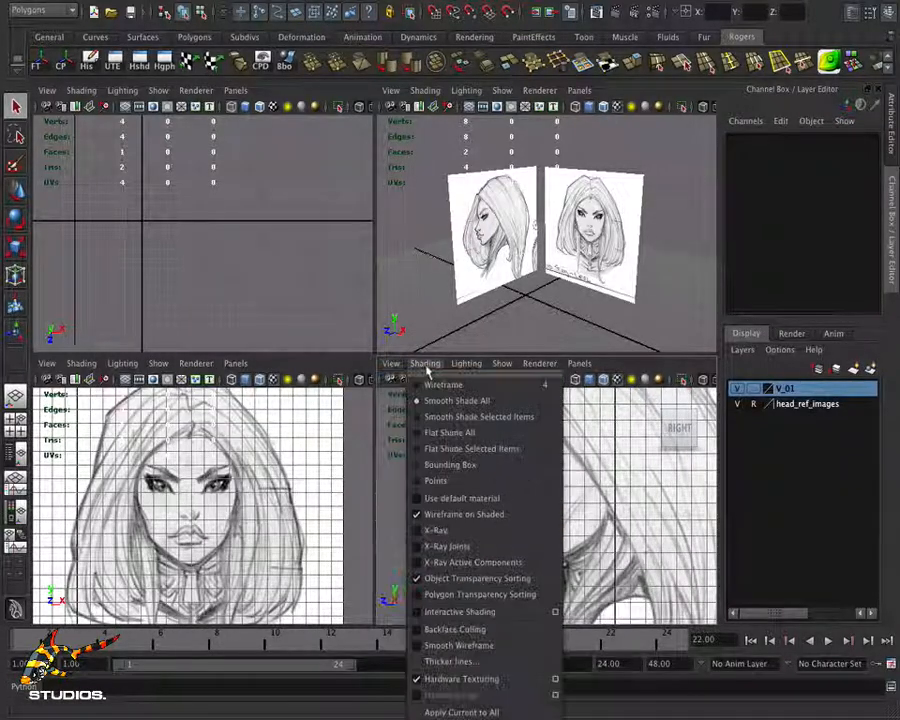
mouse_move(452, 370)
mouse_move(502, 364)
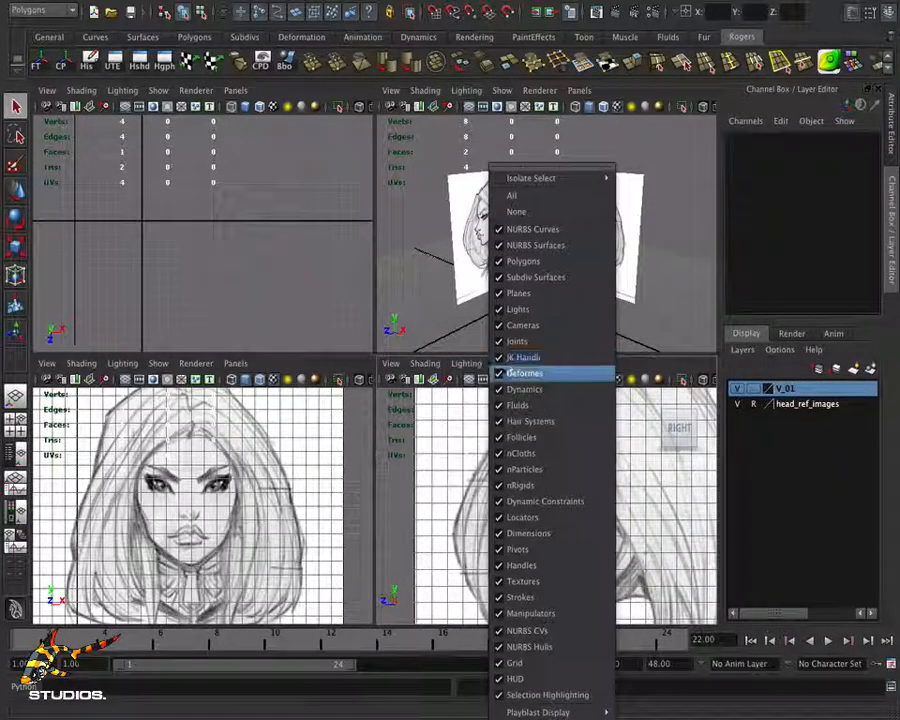
click(514, 663)
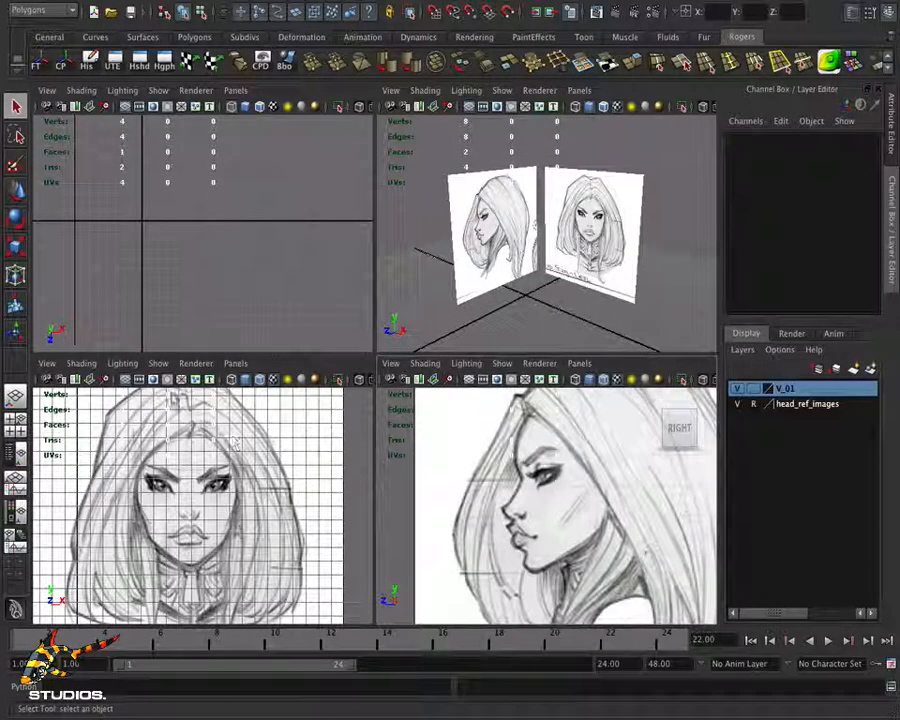
click(157, 364)
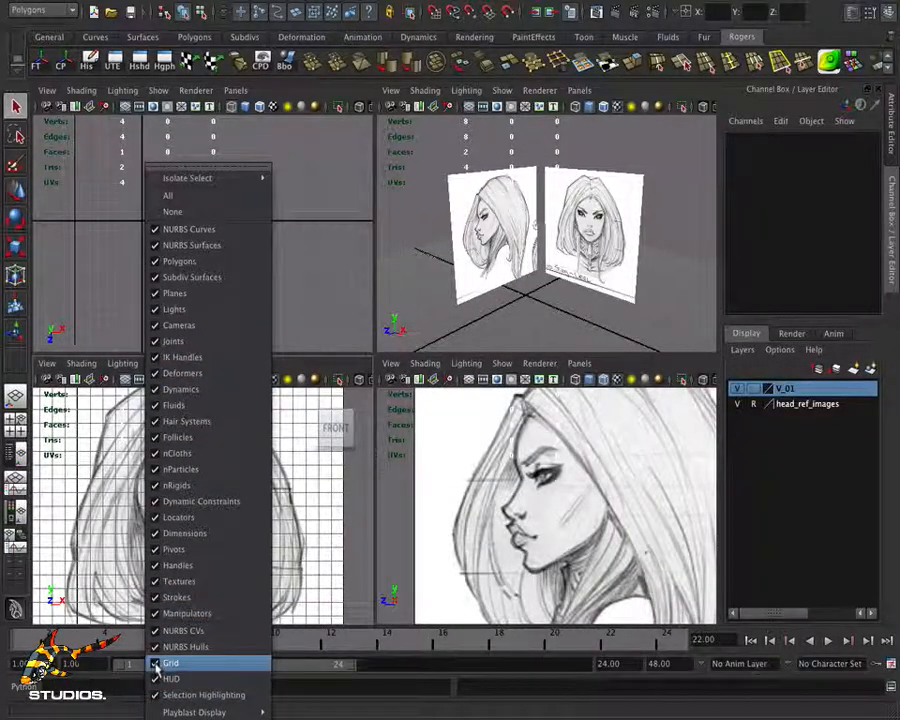
click(160, 660)
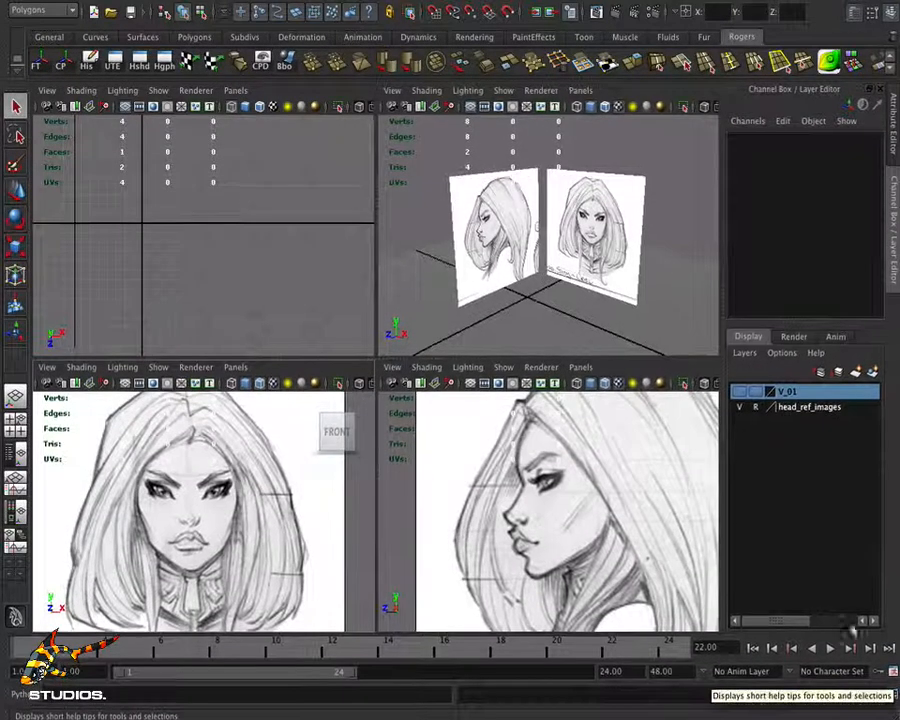
Draw a four-sided polygon face over the tip of the nose in the side view with the Create Polygon tool
alt+right_drag(497, 262, 556, 265)
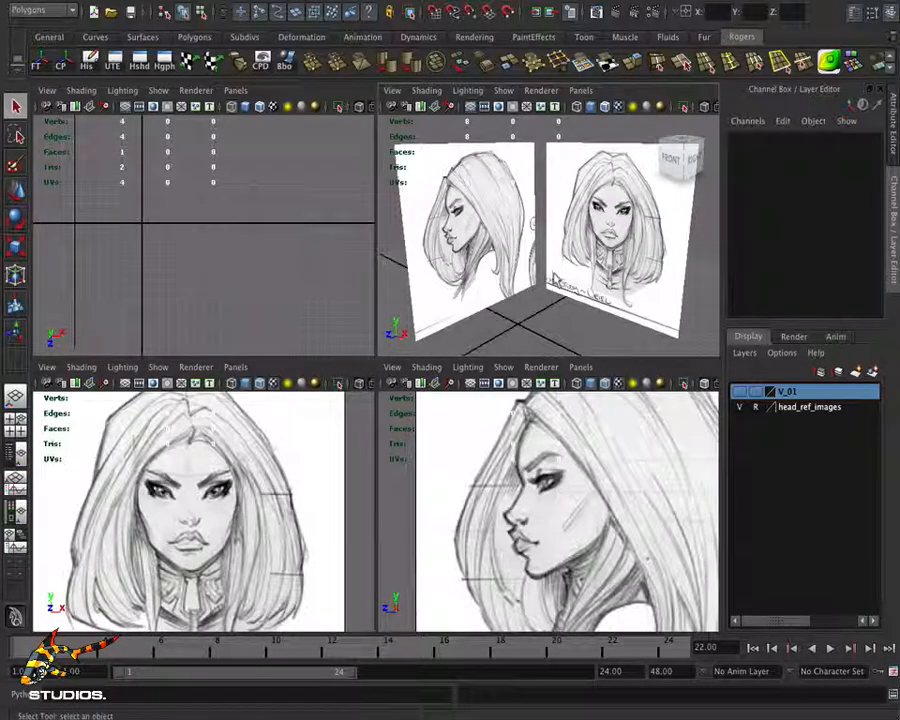
click(560, 437)
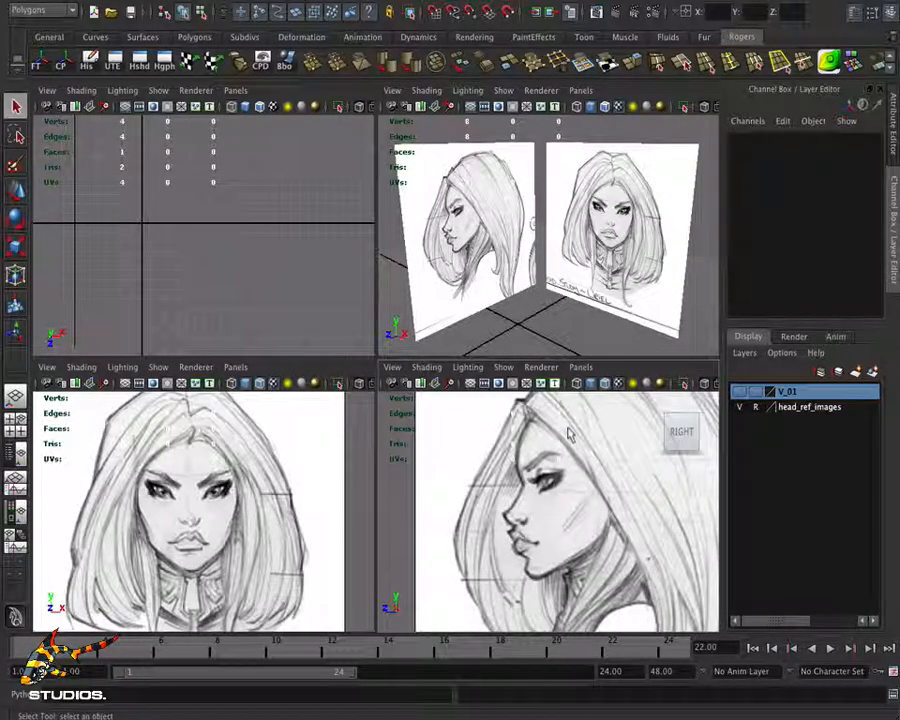
mouse_move(568, 432)
alt+right_down()
mouse_move(530, 428)
mouse_move(560, 430)
alt+right_up()
alt+middle_drag(560, 430, 543, 448)
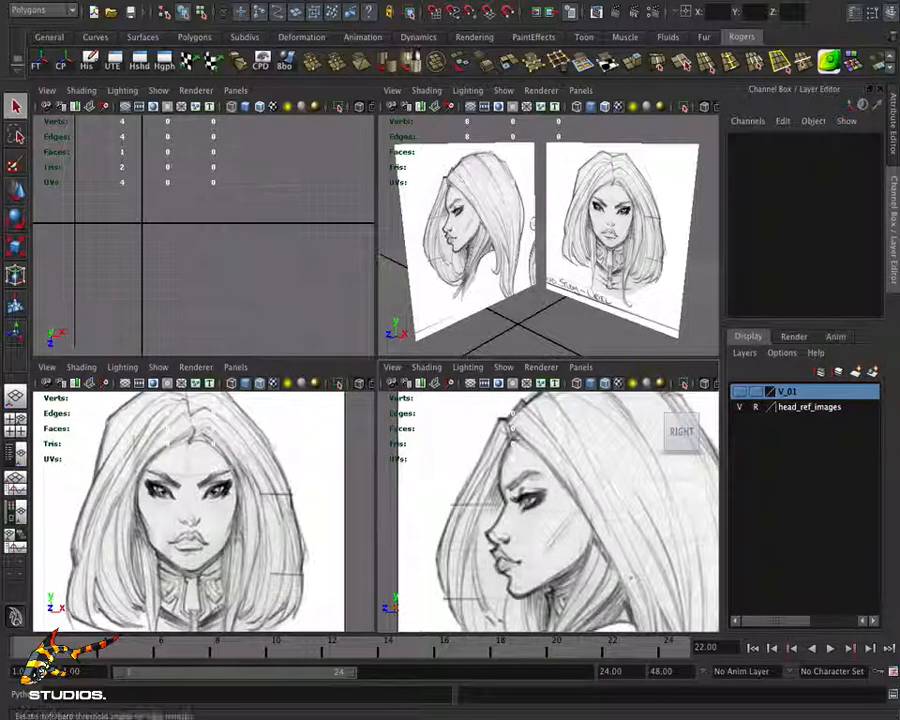
scroll(836, 70, right, 1)
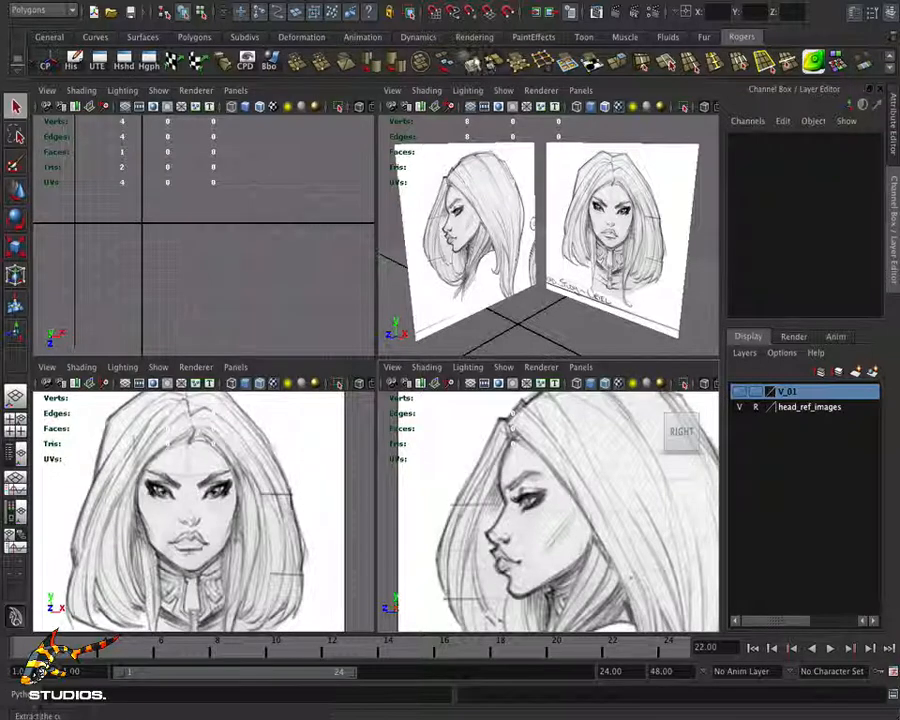
scroll(432, 57, down, 1)
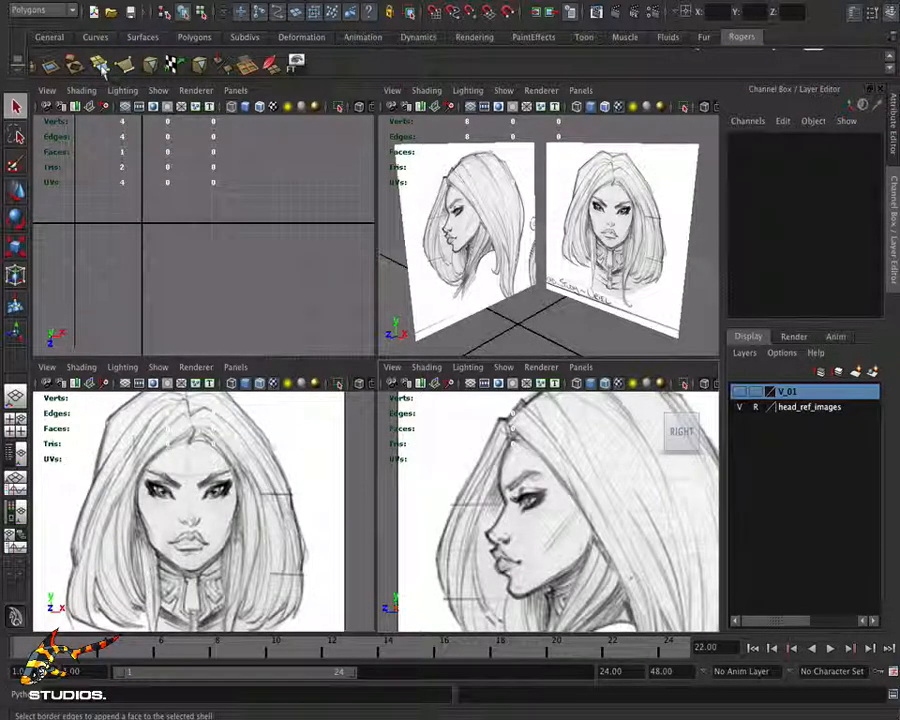
click(100, 63)
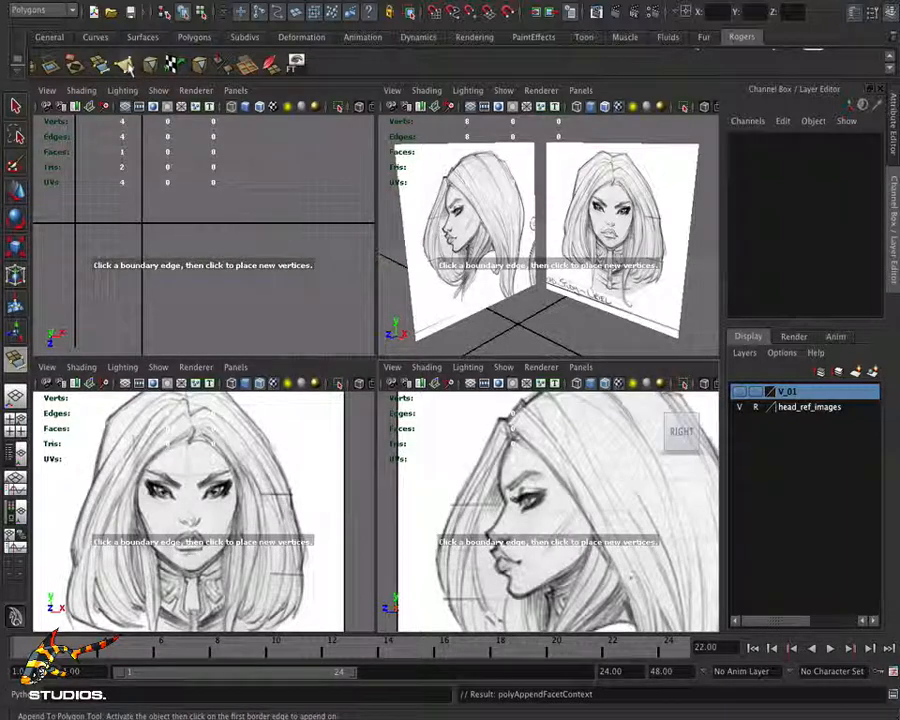
click(125, 64)
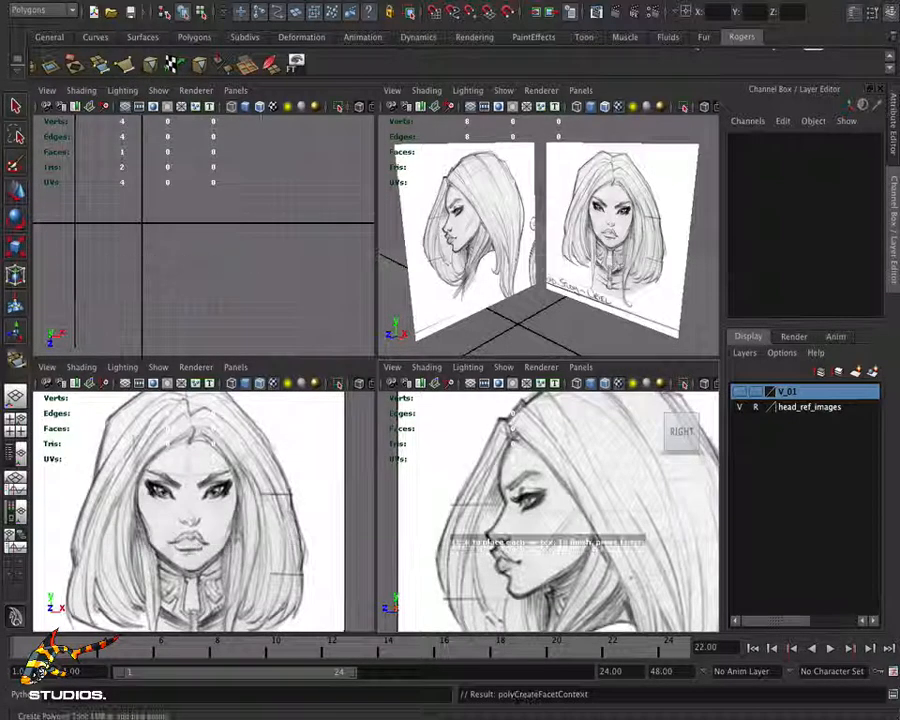
click(562, 468)
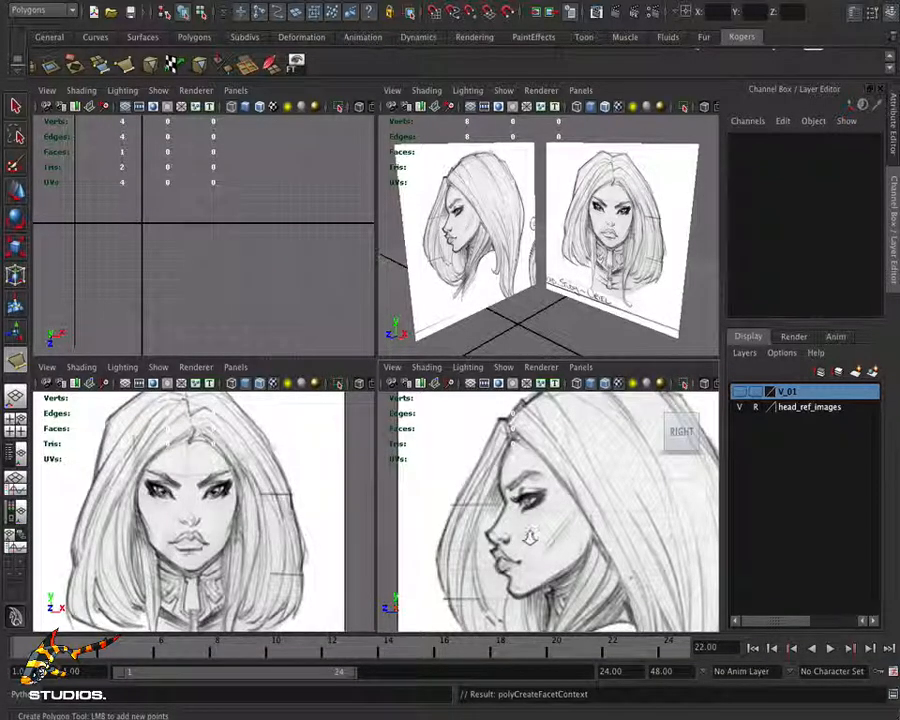
scroll(572, 520, up, 5)
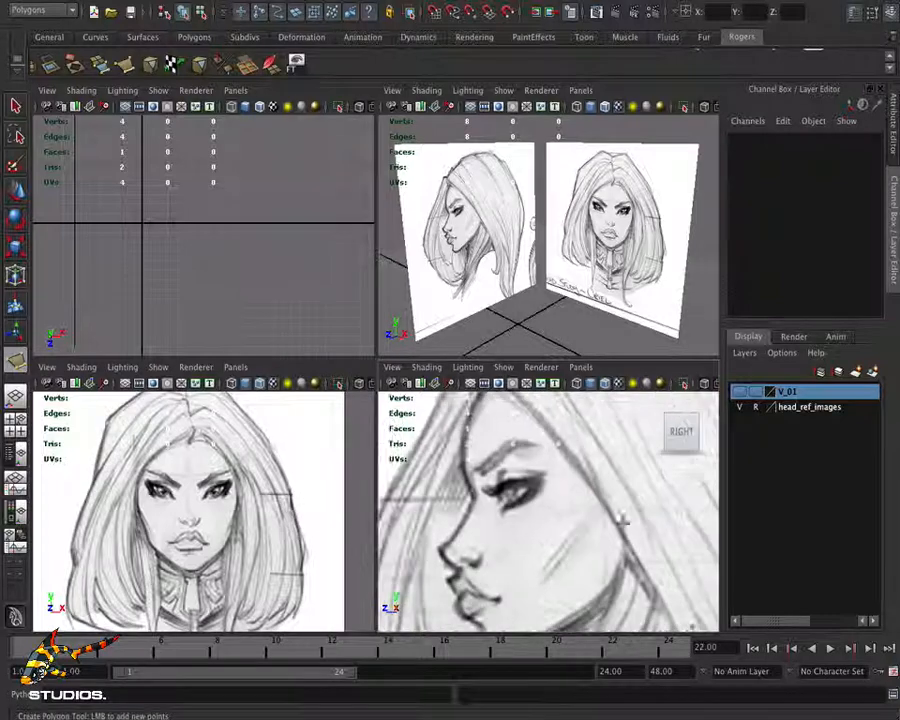
alt+middle_drag(540, 528, 564, 497)
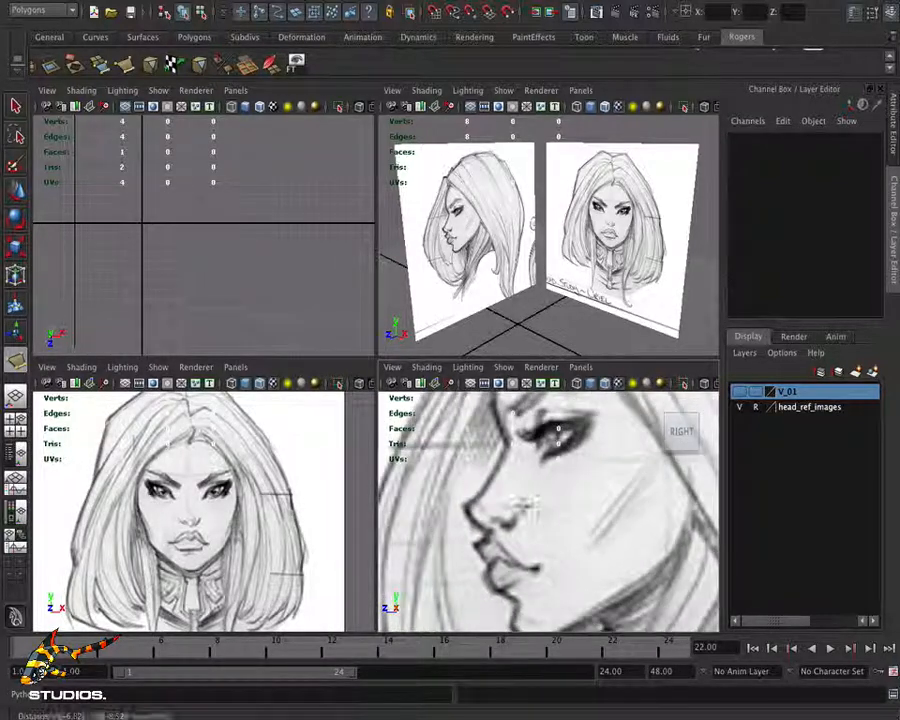
scroll(512, 505, up, 1)
click(460, 507)
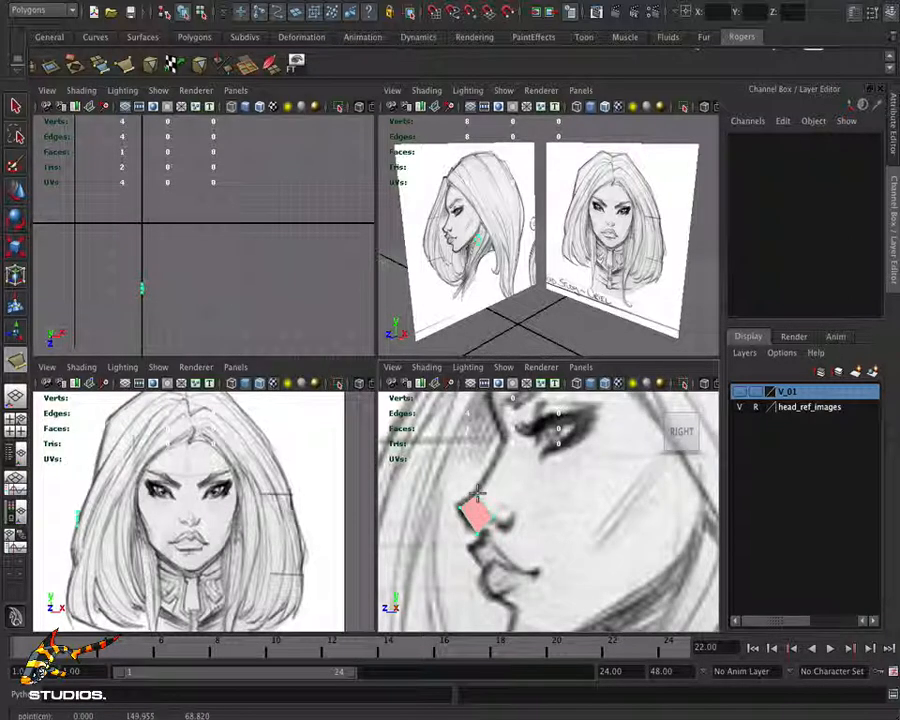
key(Return)
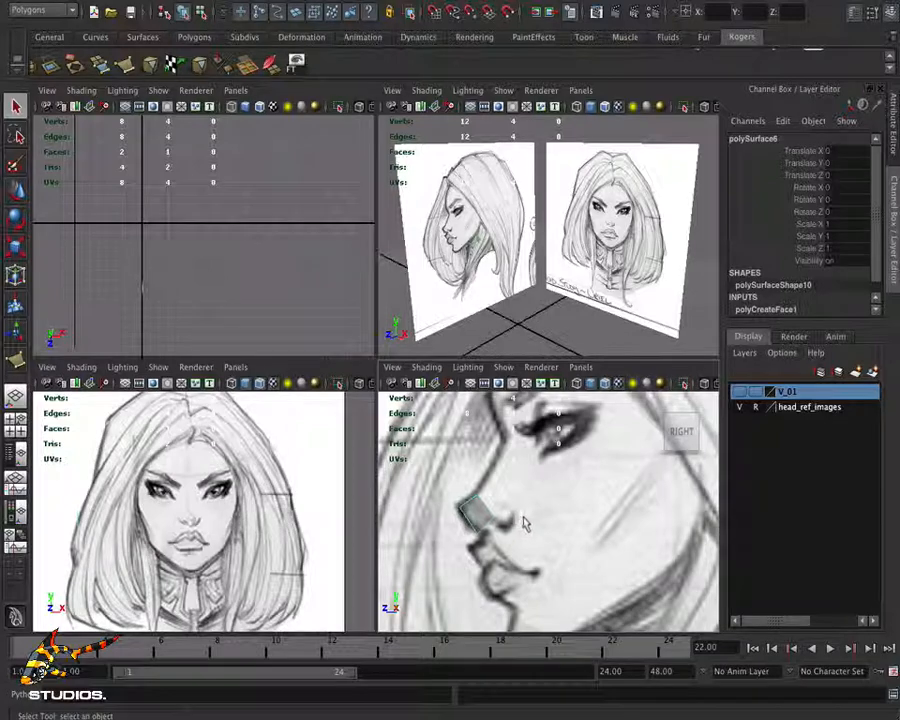
Draw a small four-sided polygon face just below the eye in the side view with the Create Polygon tool
key(space)
mouse_move(537, 502)
mouse_down()
mouse_move(538, 518)
mouse_move(536, 508)
mouse_up()
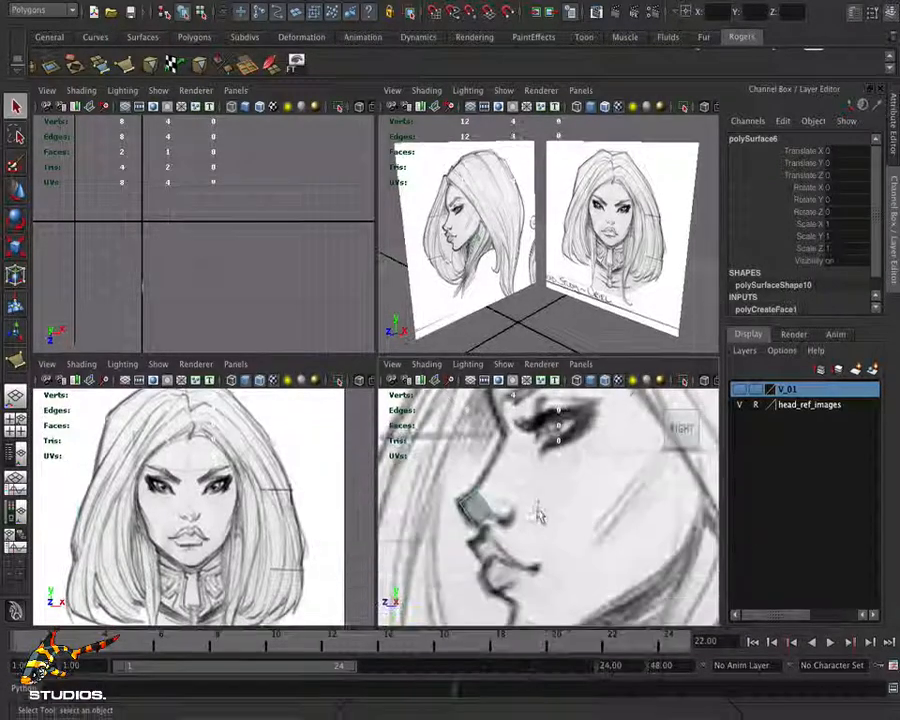
alt+middle_drag(519, 518, 524, 552)
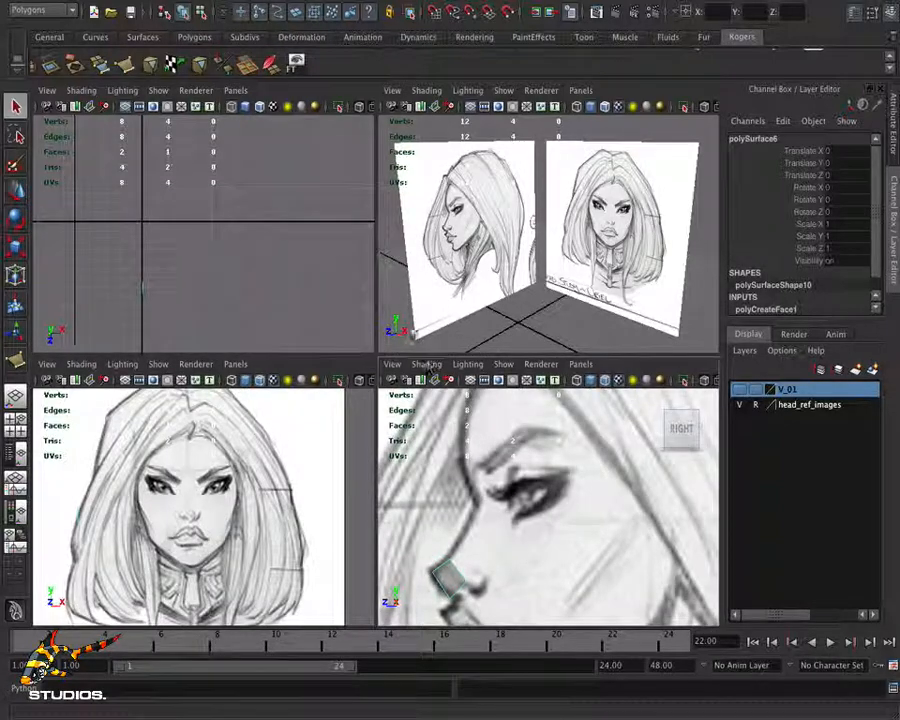
click(50, 63)
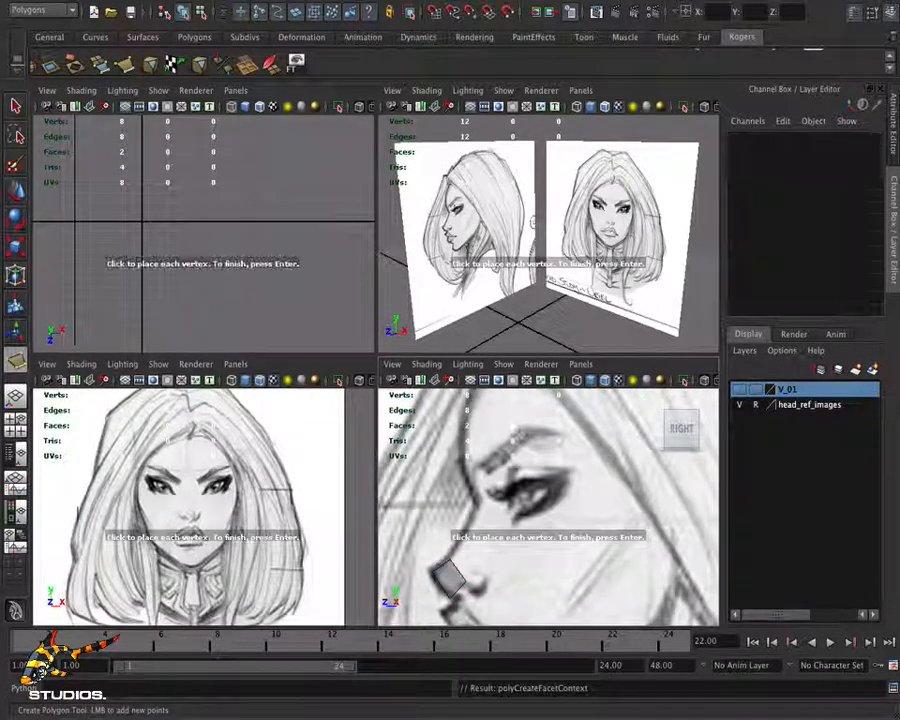
click(514, 524)
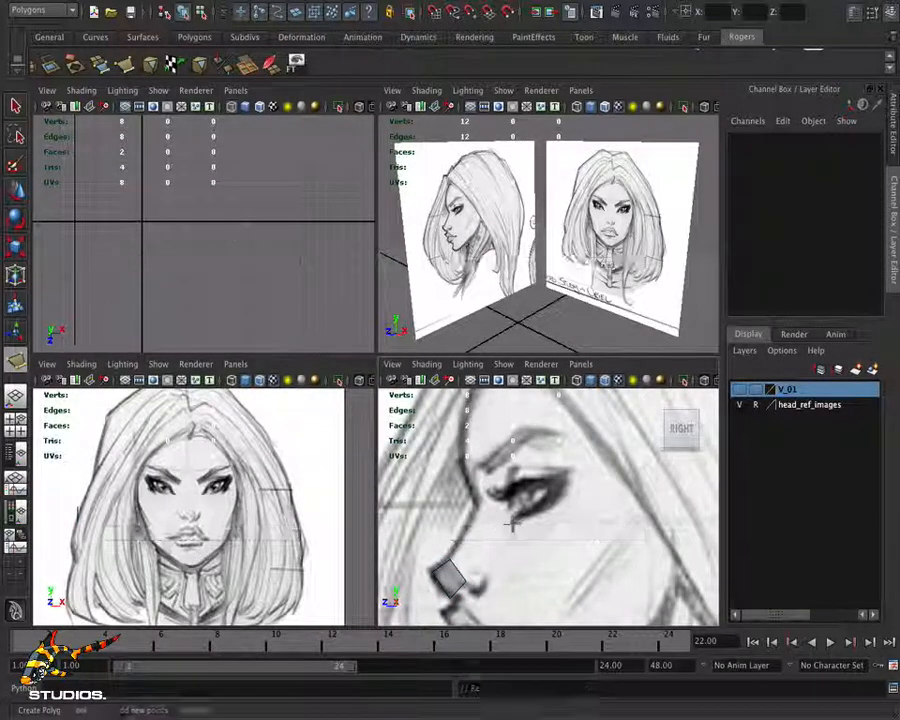
click(515, 542)
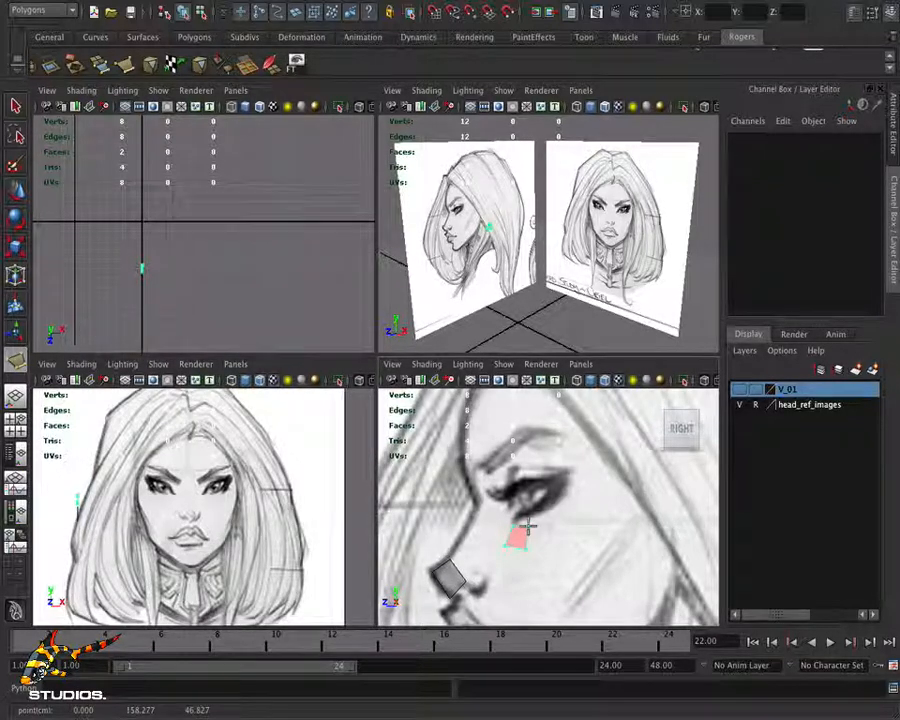
key(Return)
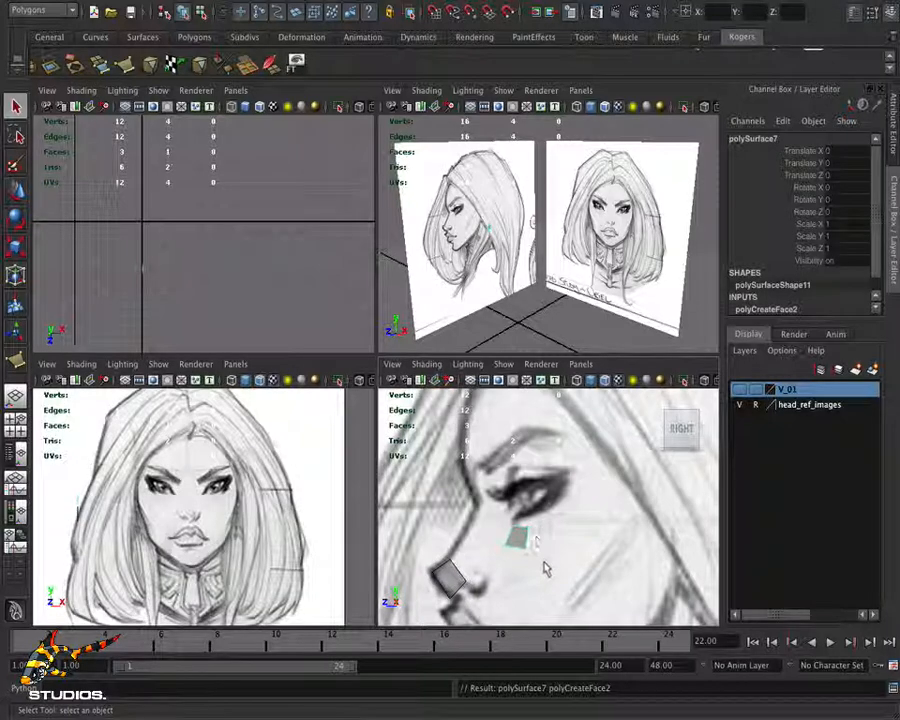
Draw a four-sided polygon face over the tip of the chin in the side view and deselect it
alt+middle_drag(542, 566, 543, 515)
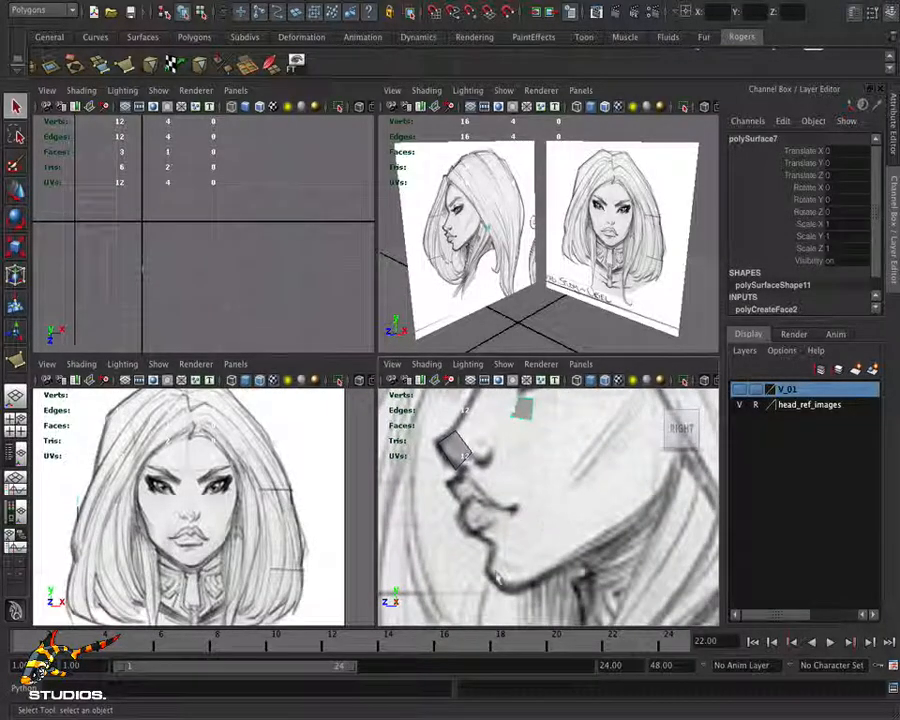
key(y)
click(490, 568)
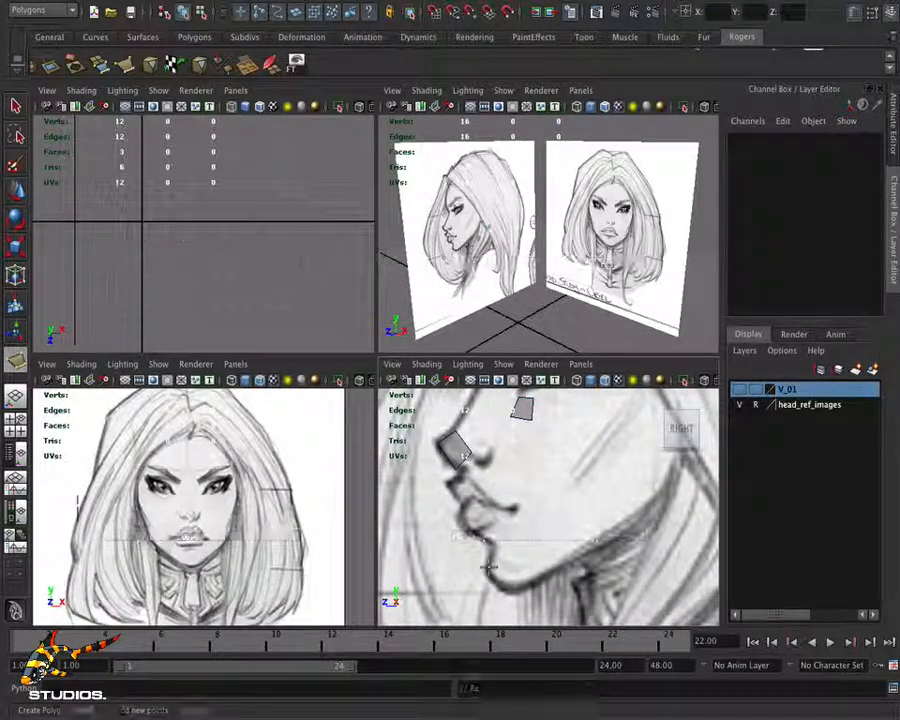
click(507, 589)
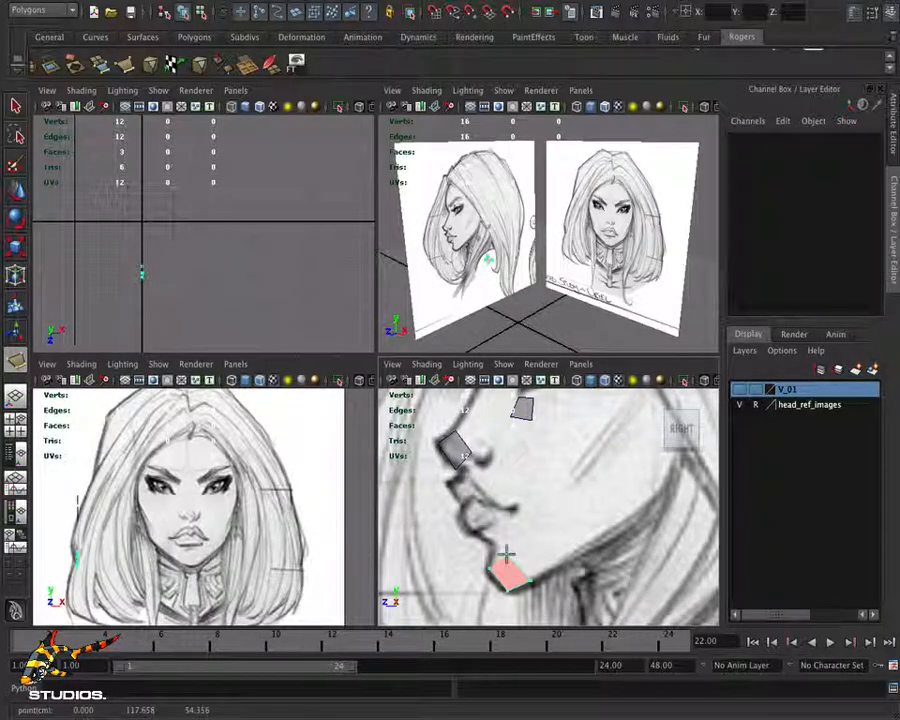
click(507, 553)
key(Return)
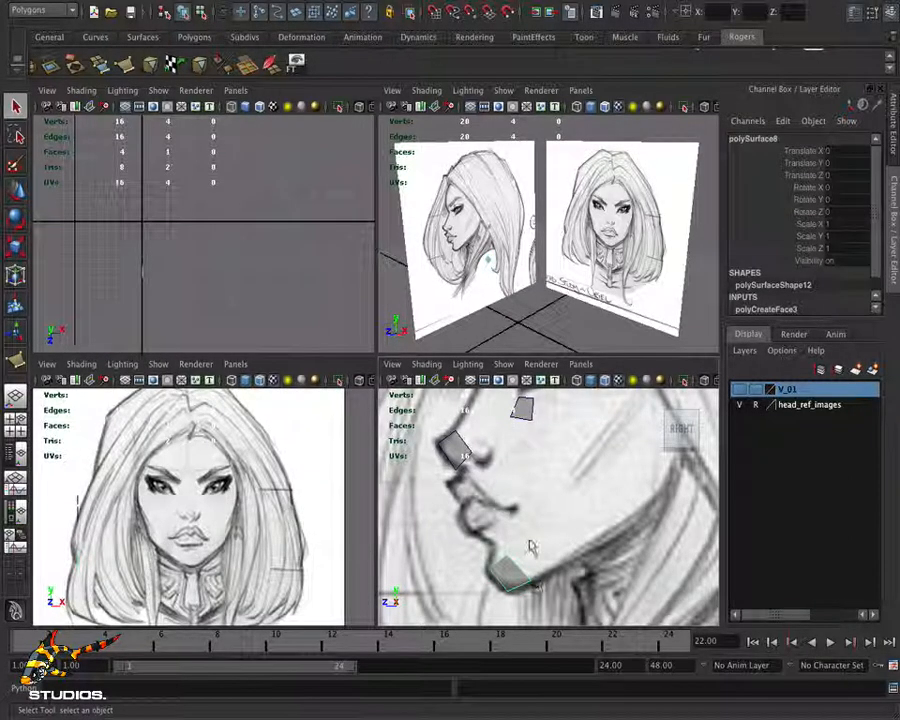
click(549, 542)
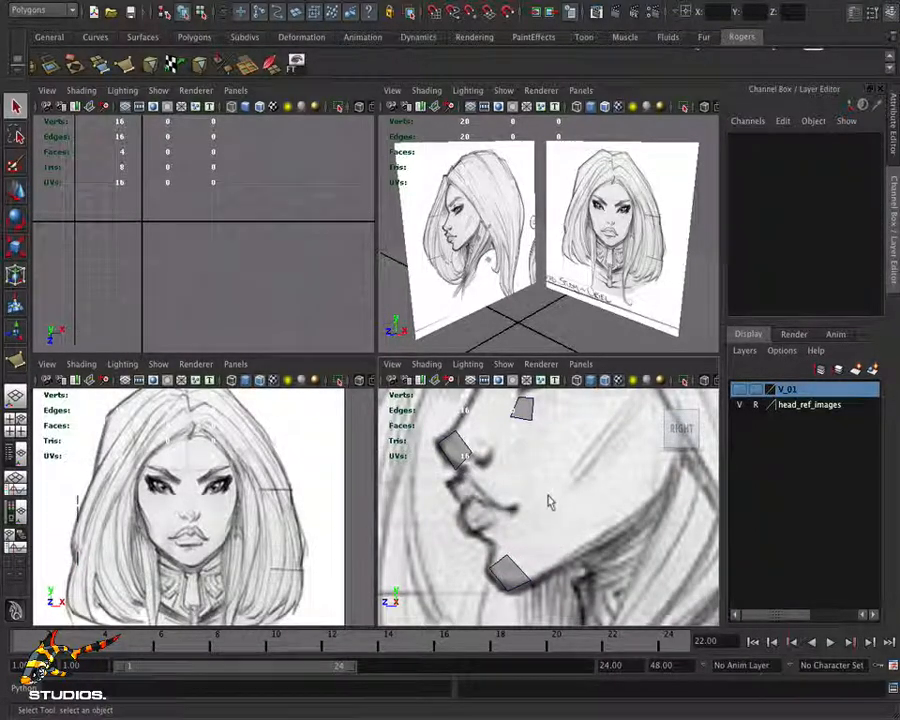
Draw a four-sided polygon face on the forehead profile just above the brow in the side view
alt+middle_drag(550, 501, 533, 655)
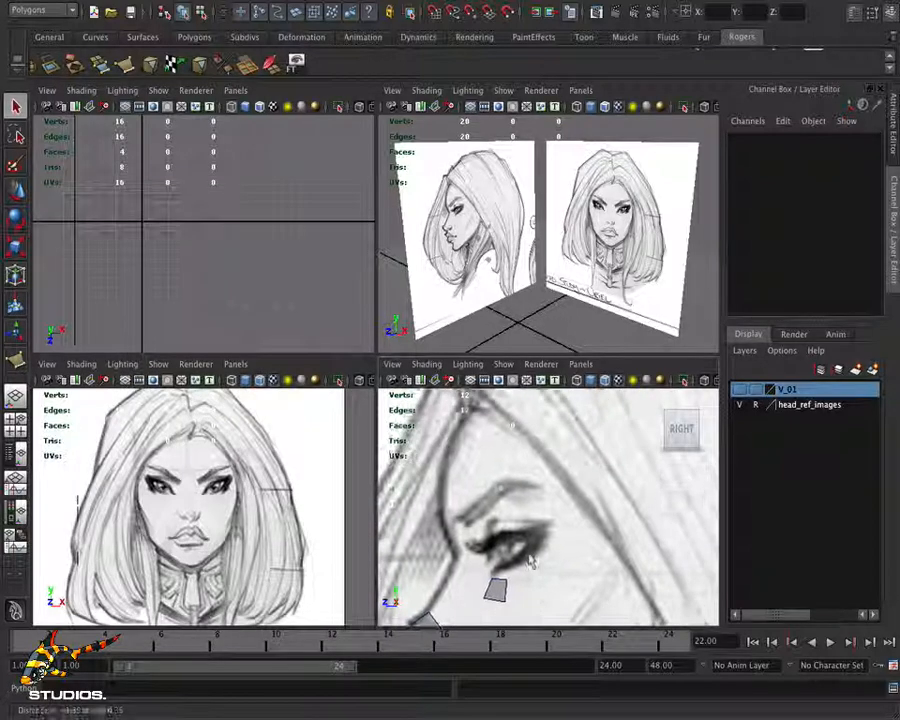
alt+middle_drag(530, 562, 576, 579)
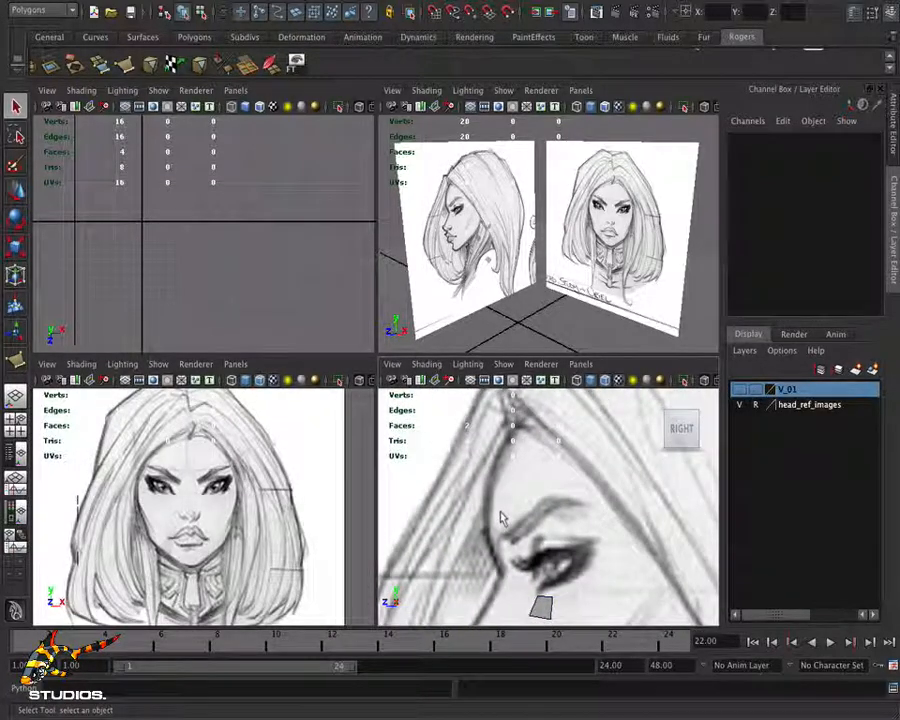
key(g)
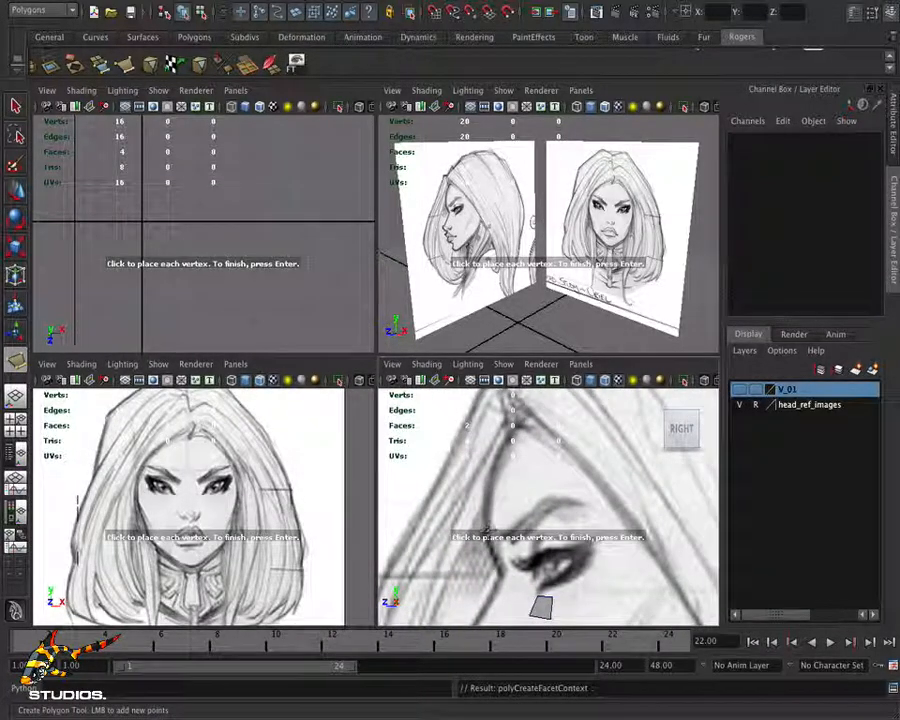
click(488, 532)
click(487, 503)
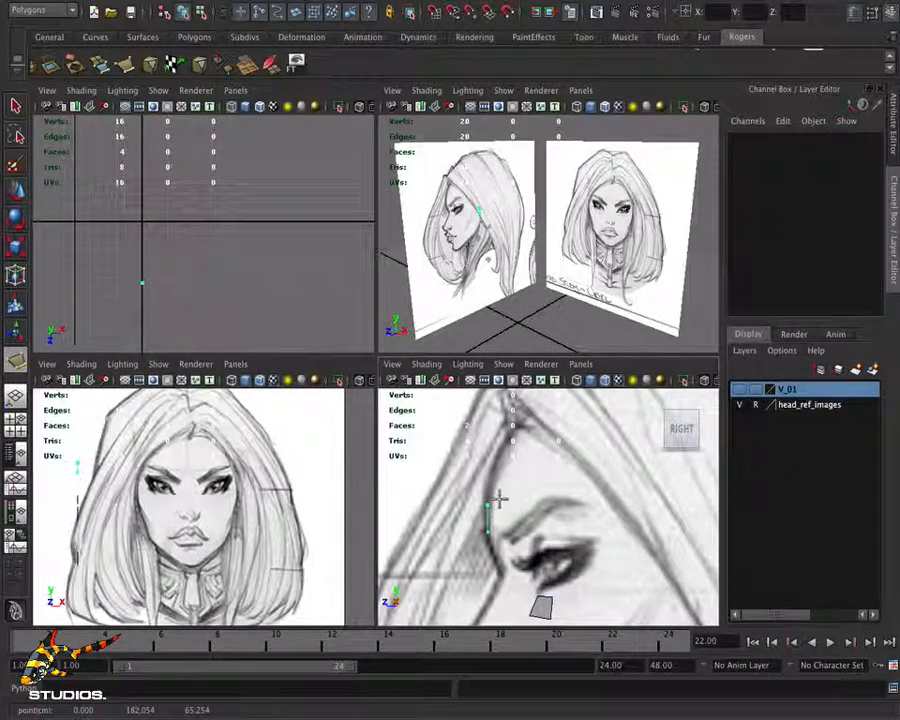
click(503, 521)
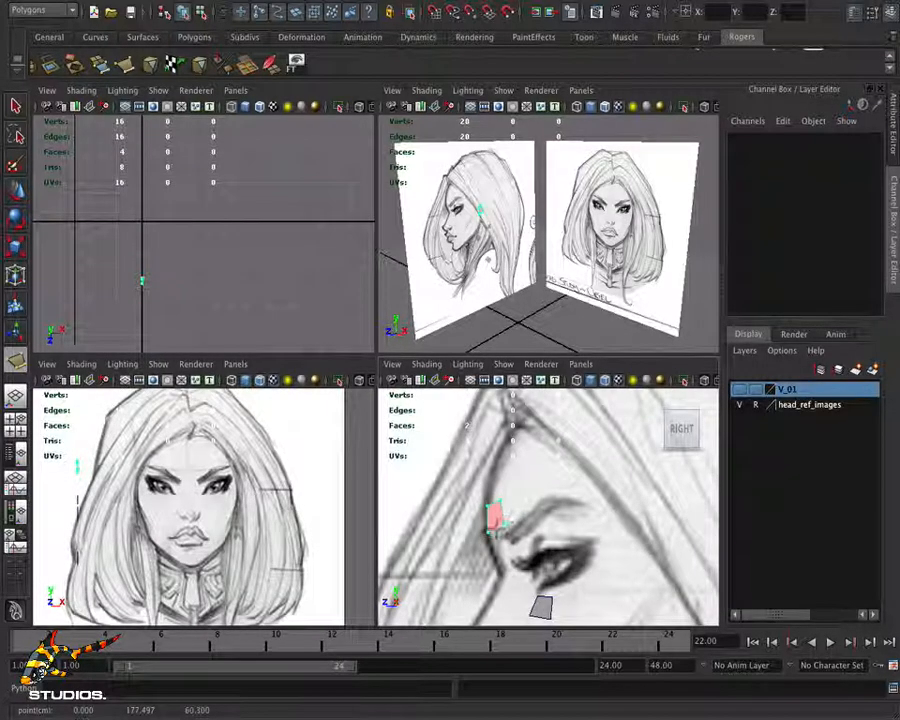
key(q)
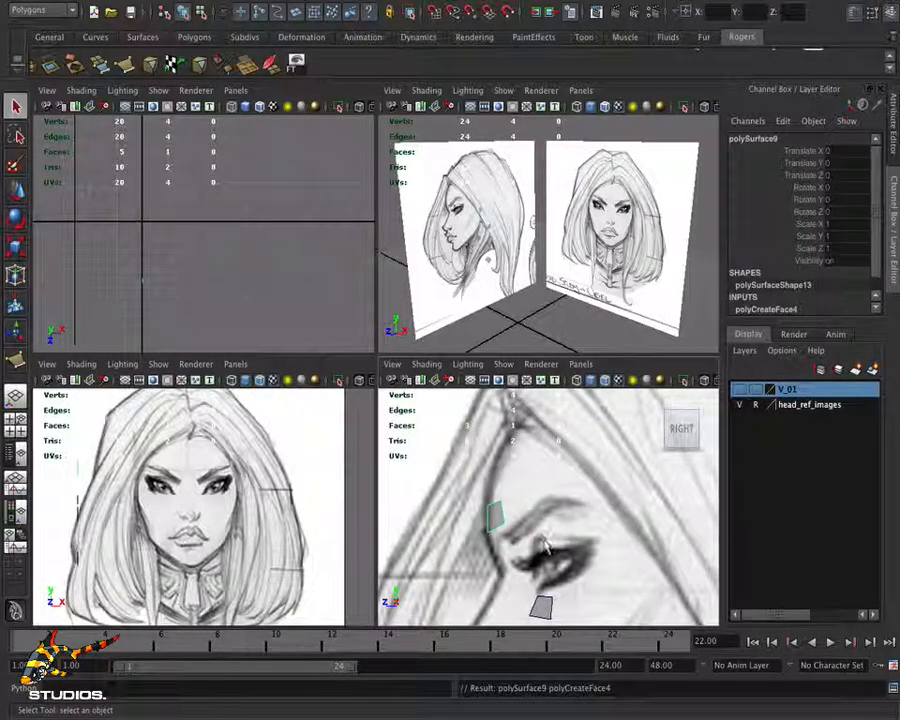
Select the four polygon faces together in the front view and center their pivots
mouse_move(539, 558)
alt+middle_down()
mouse_move(601, 468)
mouse_move(594, 446)
alt+middle_up()
alt+right_drag(597, 470, 524, 494)
alt+right_drag(587, 515, 533, 516)
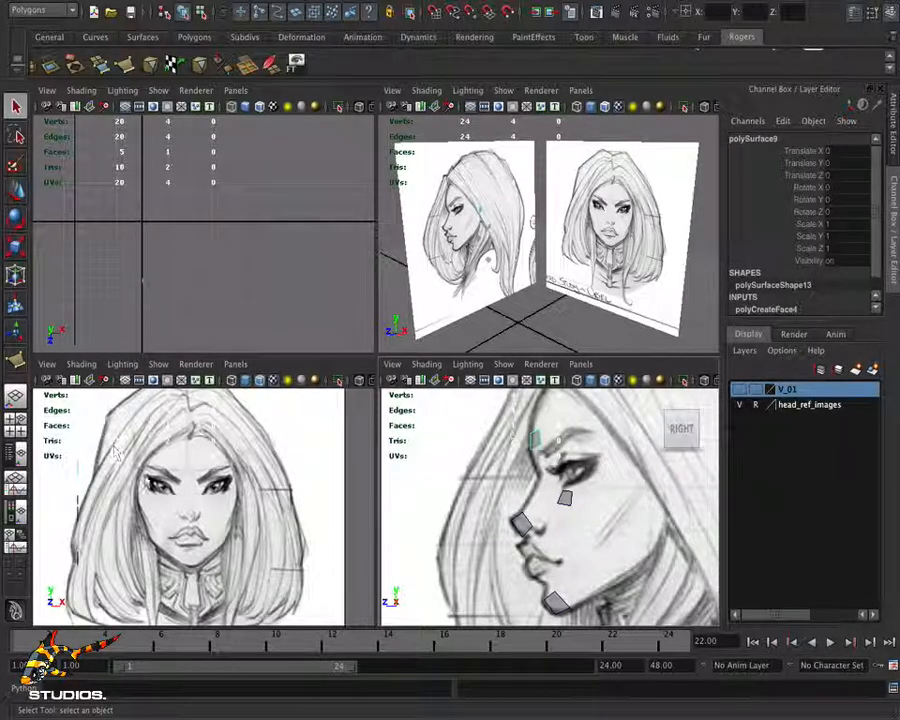
drag(104, 455, 58, 615)
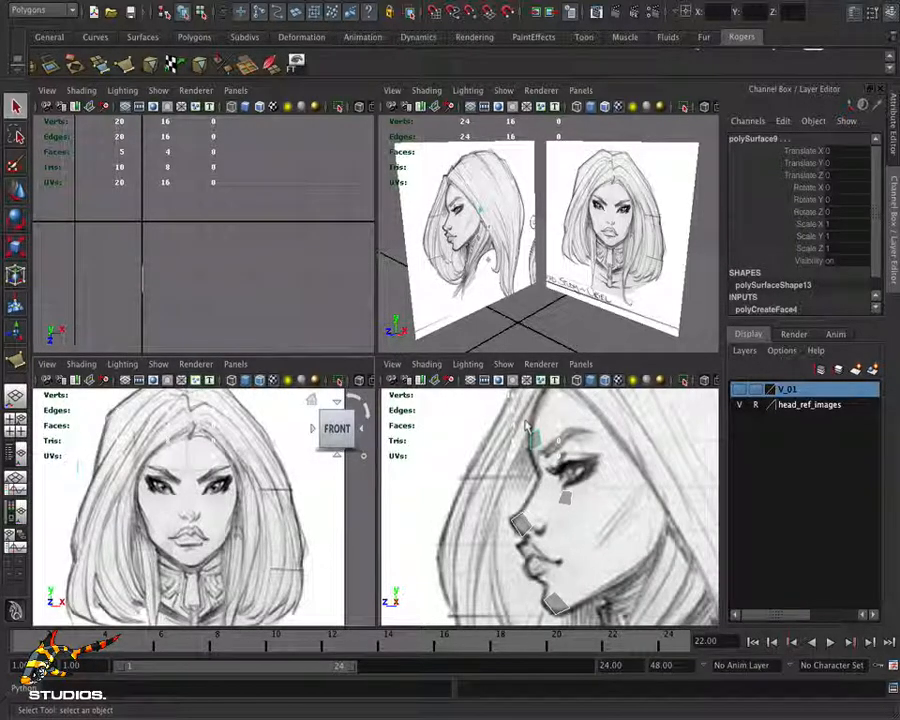
key(w)
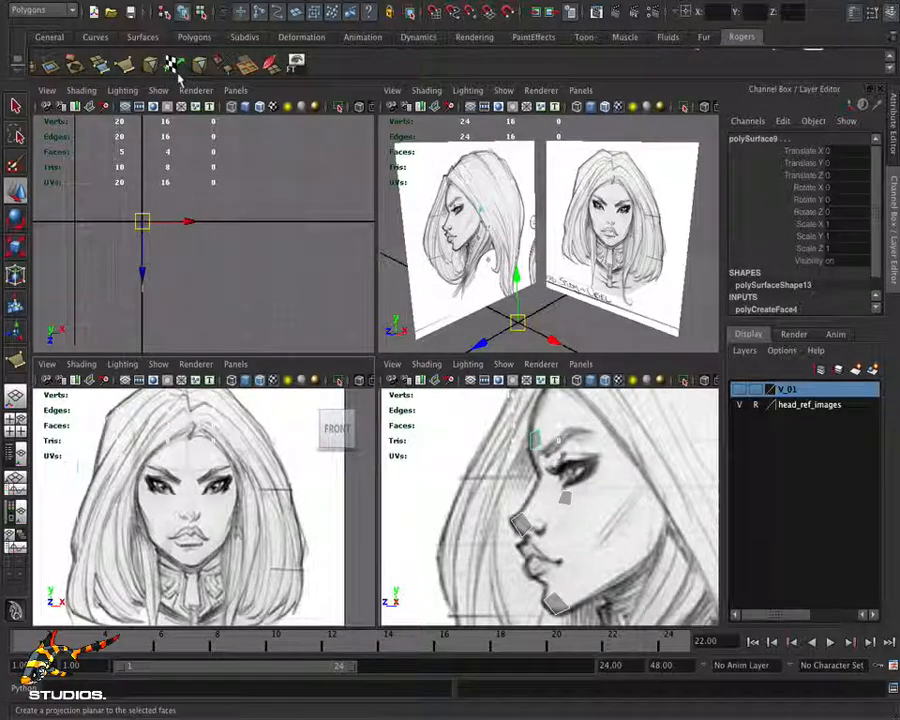
scroll(178, 79, up, 1)
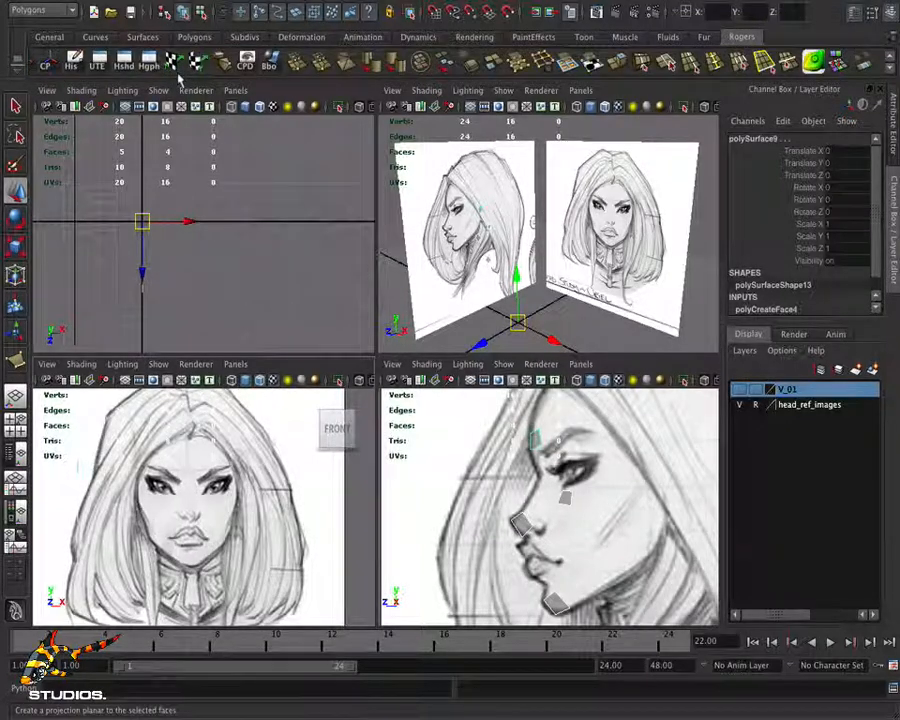
click(44, 60)
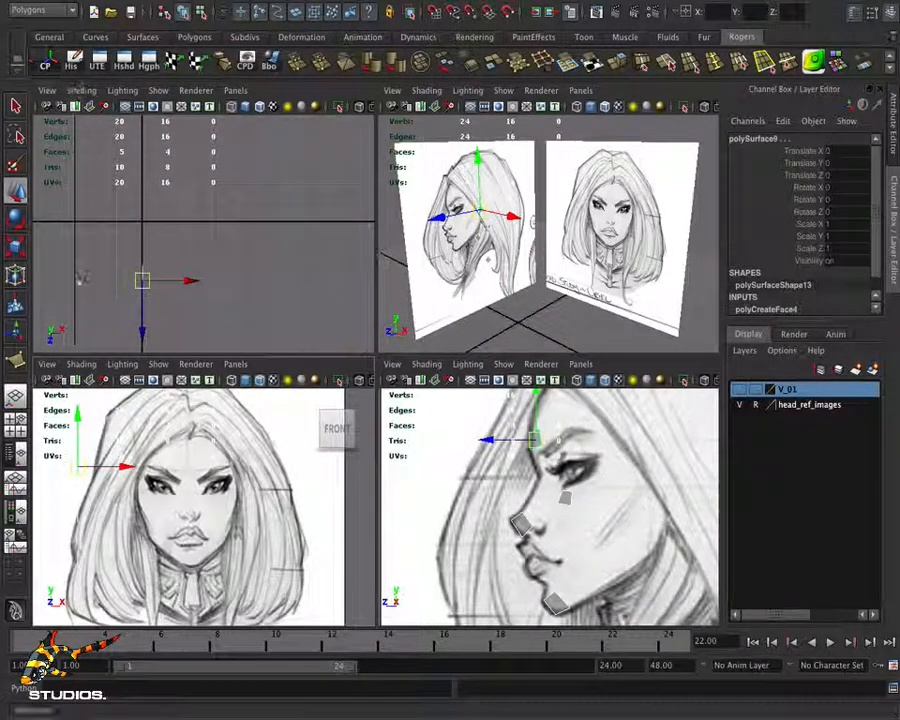
Move the four faces along X by about 88.3 onto the face's centre line in the front view, then deselect them
drag(125, 466, 239, 467)
alt+drag(621, 267, 559, 267)
alt+right_drag(559, 267, 738, 294)
alt+drag(532, 272, 550, 268)
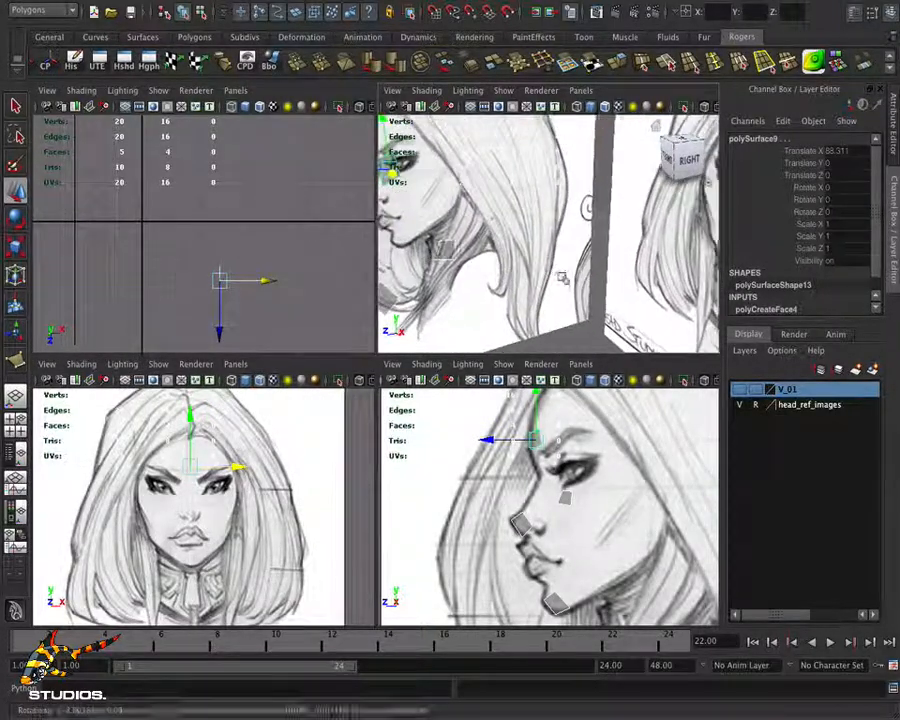
alt+right_drag(550, 268, 470, 265)
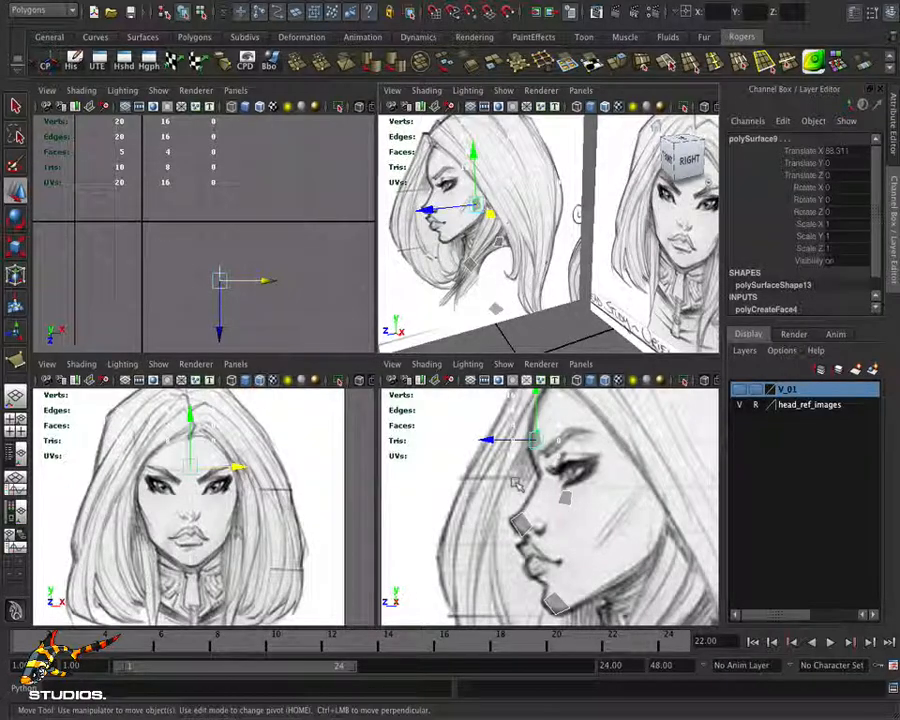
click(654, 514)
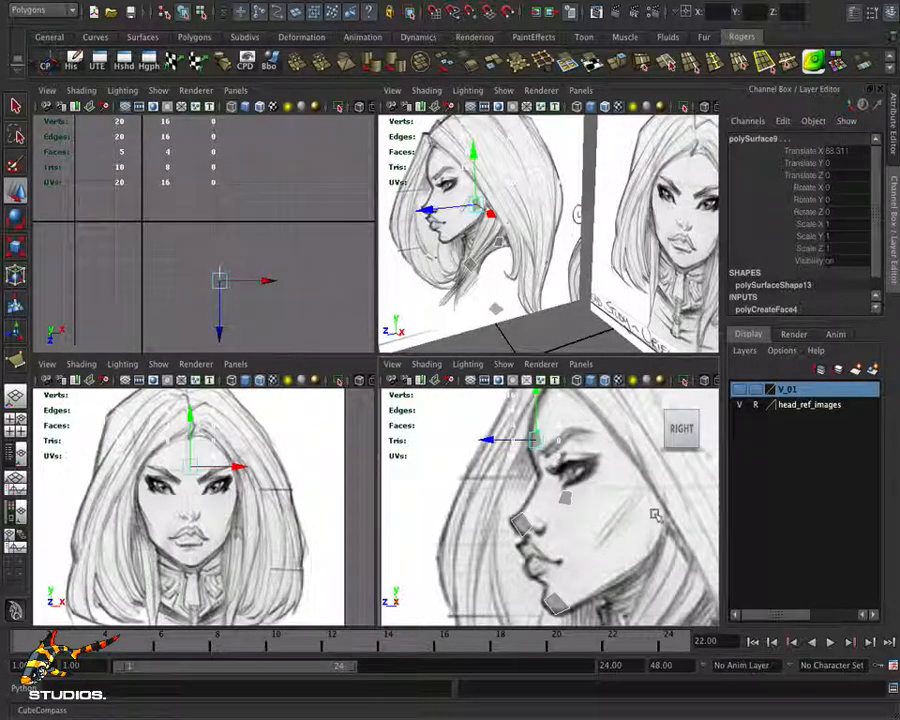
click(485, 487)
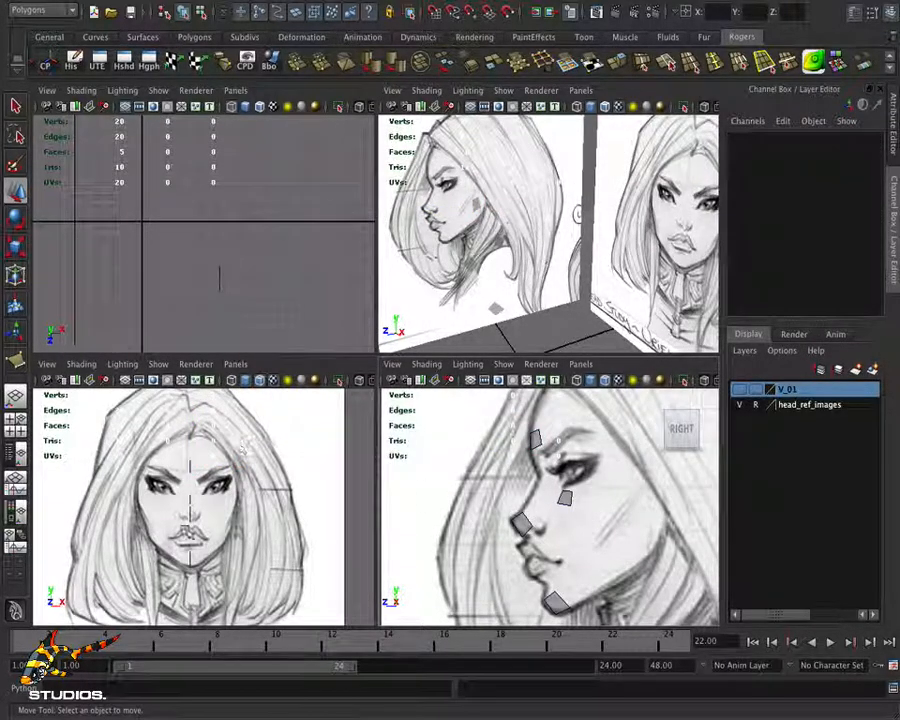
Move the under-eye face below the inner eye corner in the front view, about 97.3 in Translate X, and forward about 4.1 in Z
click(566, 503)
scroll(637, 538, up, 3)
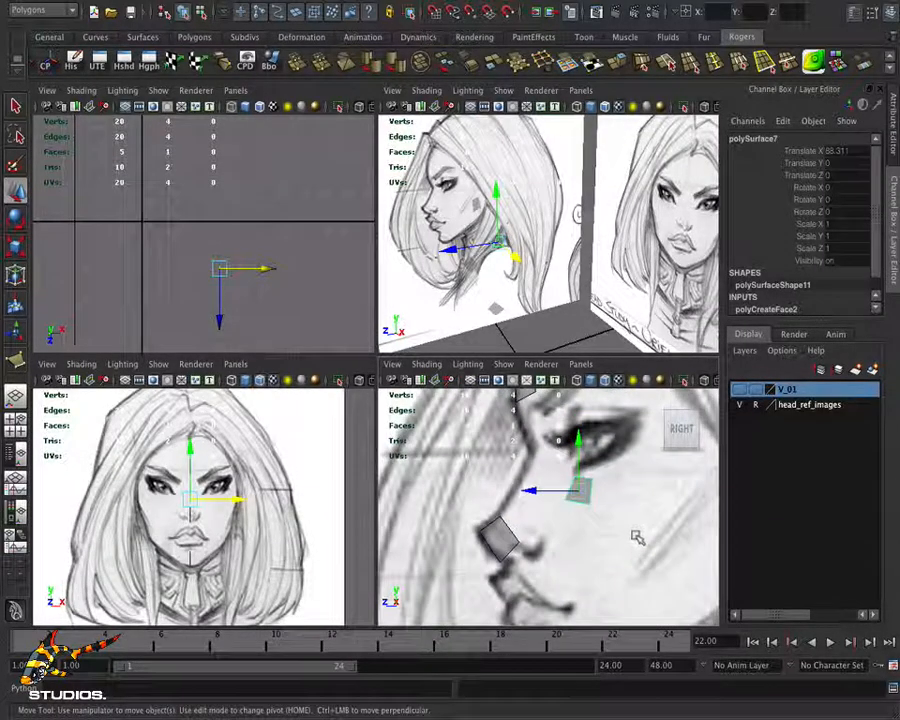
scroll(637, 538, up, 4)
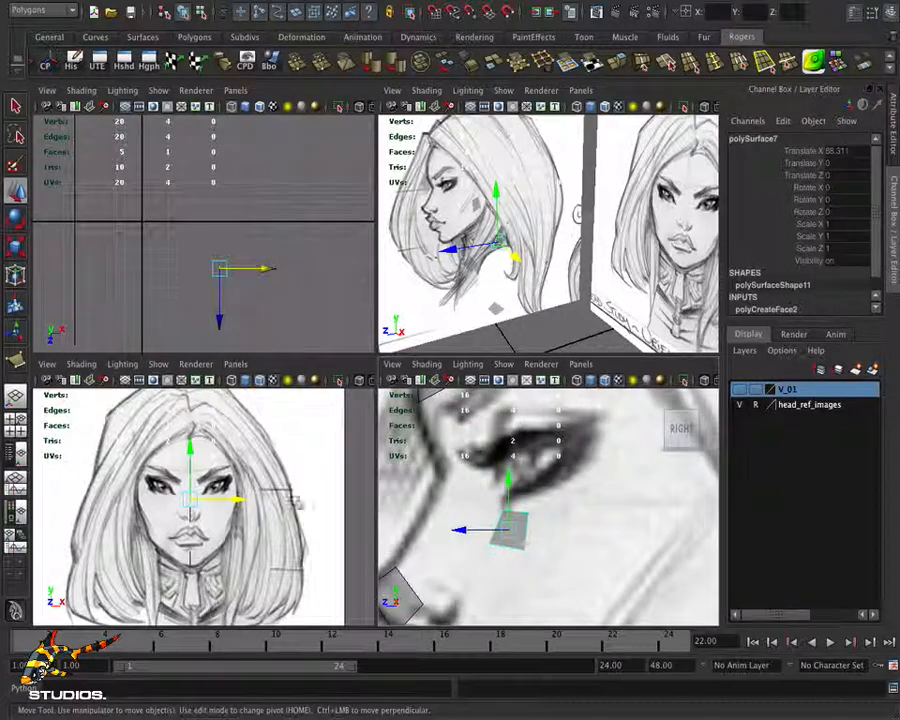
scroll(208, 502, up, 3)
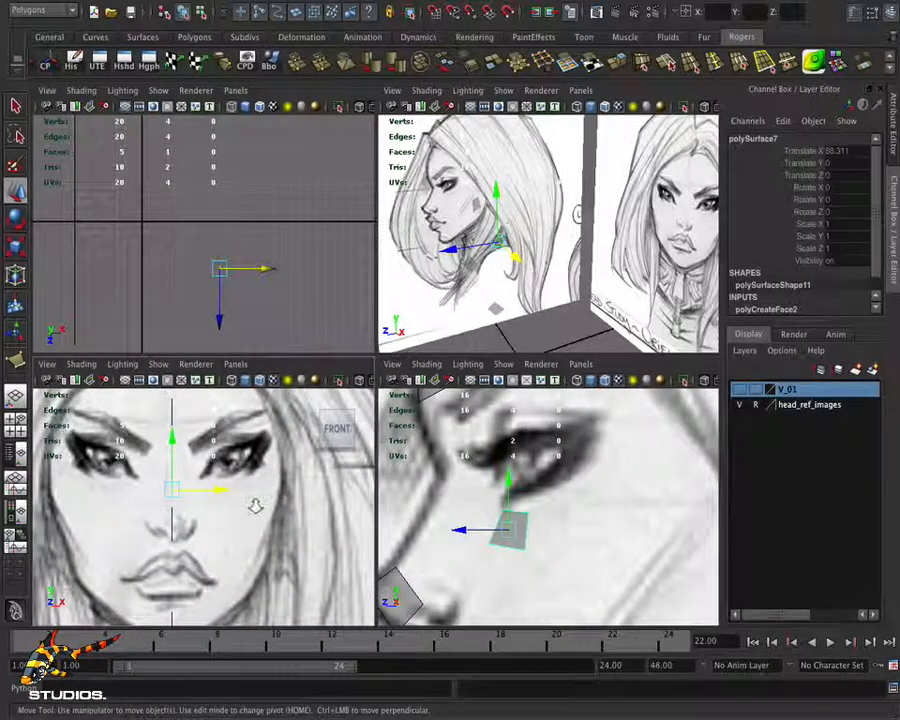
drag(219, 491, 249, 490)
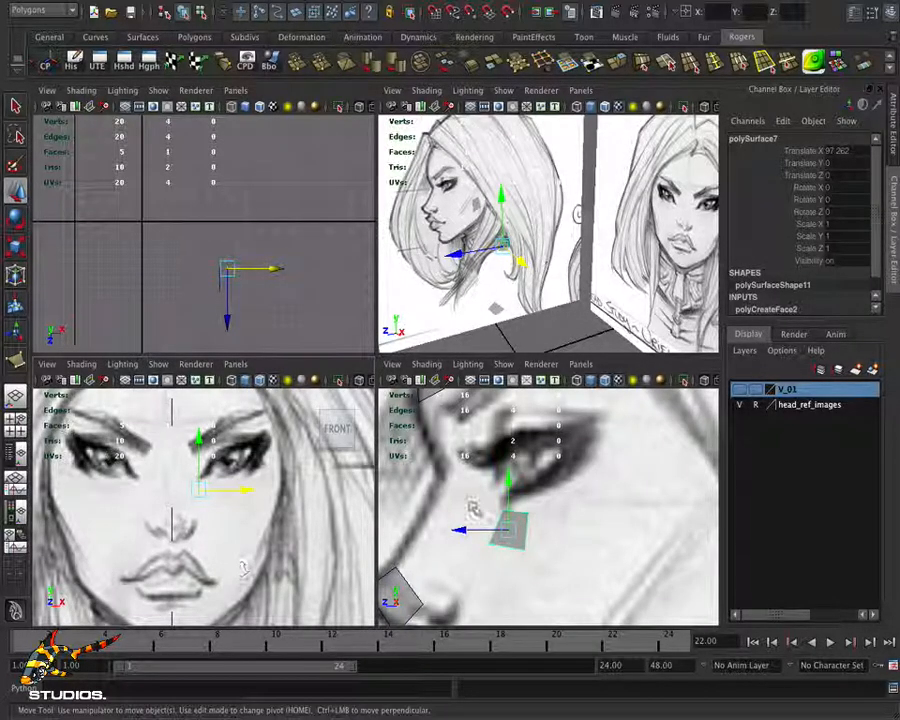
drag(462, 530, 432, 528)
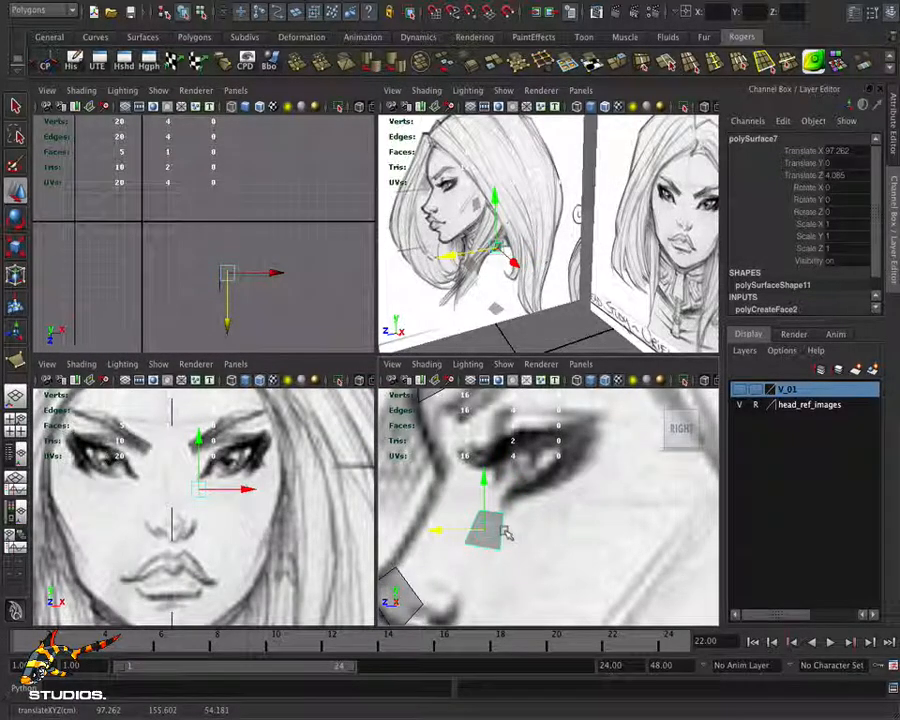
Select the under-eye face's outer edge and move it outward in the front view to about X 101.3 cm
right_click(505, 532)
right_click(506, 532)
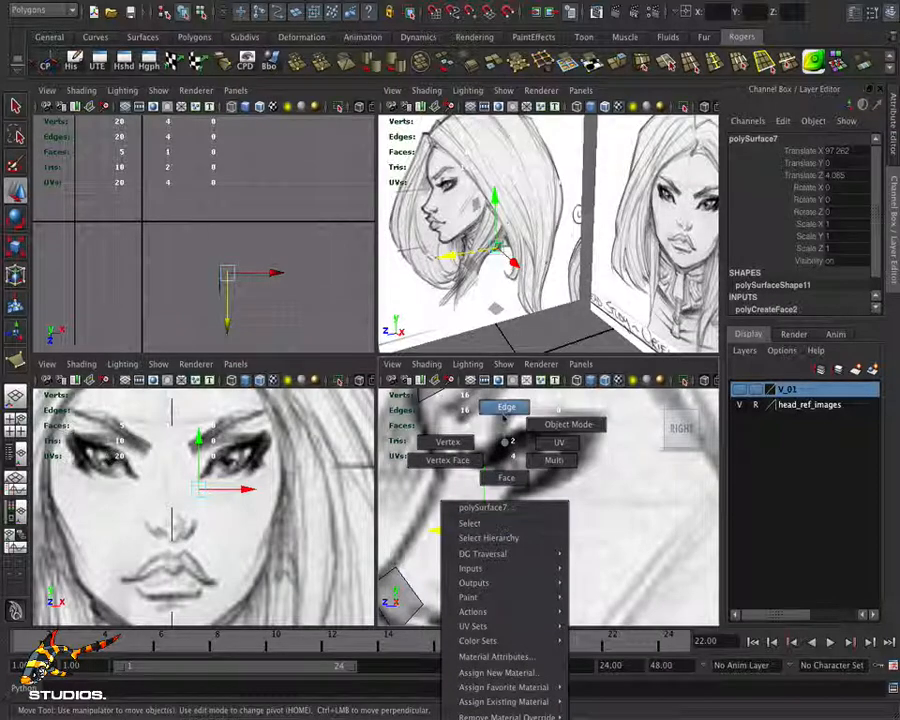
click(502, 533)
click(497, 532)
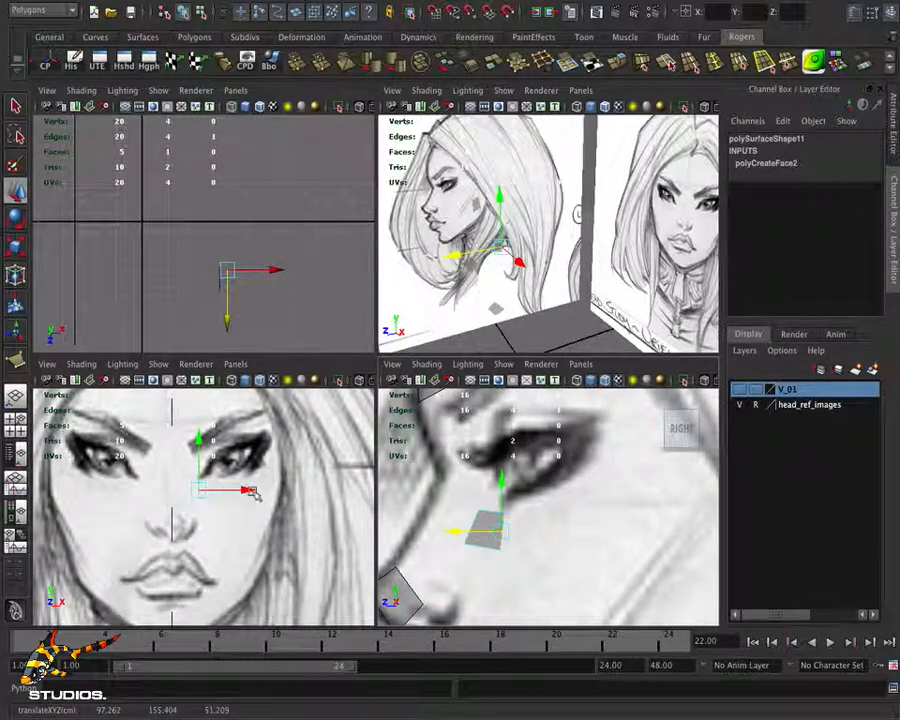
drag(251, 488, 262, 486)
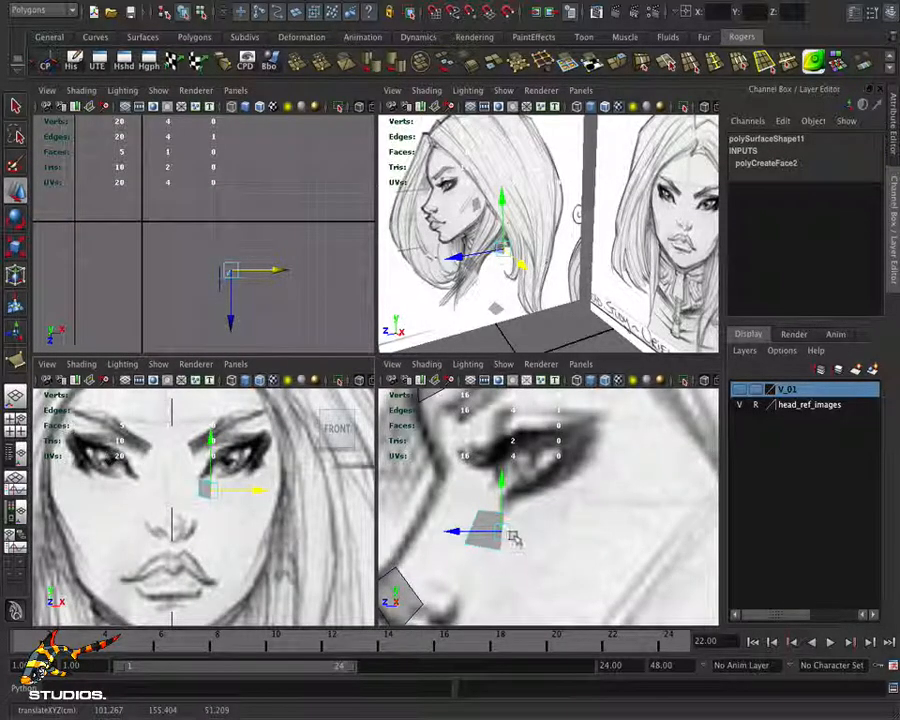
scroll(307, 527, up, 2)
scroll(215, 518, up, 6)
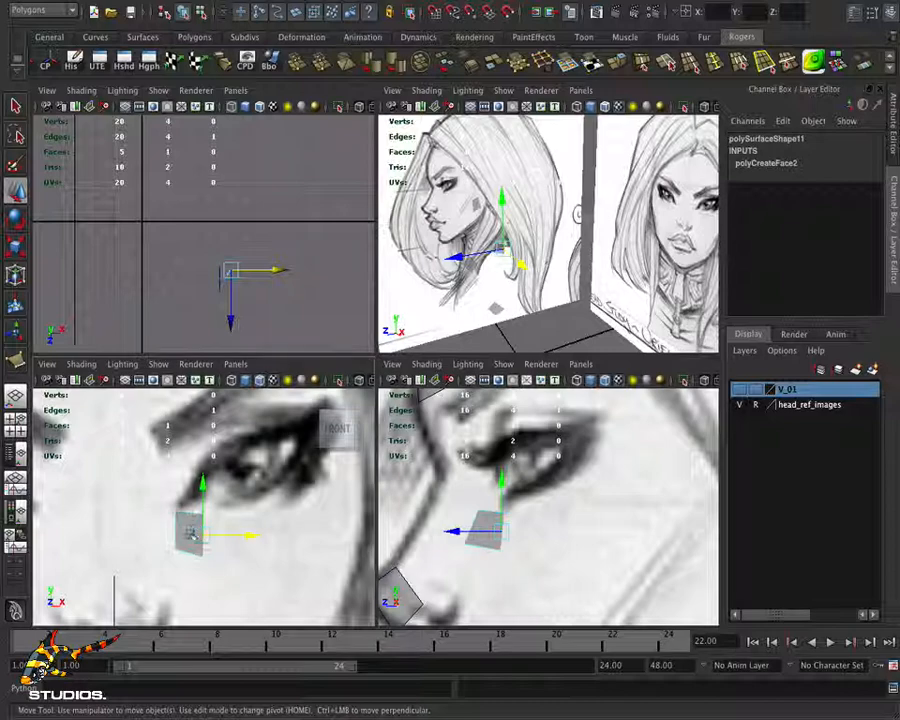
Show the Hypershade beside the perspective view and graph the material network of the selected under-eye face
alt+drag(479, 259, 490, 270)
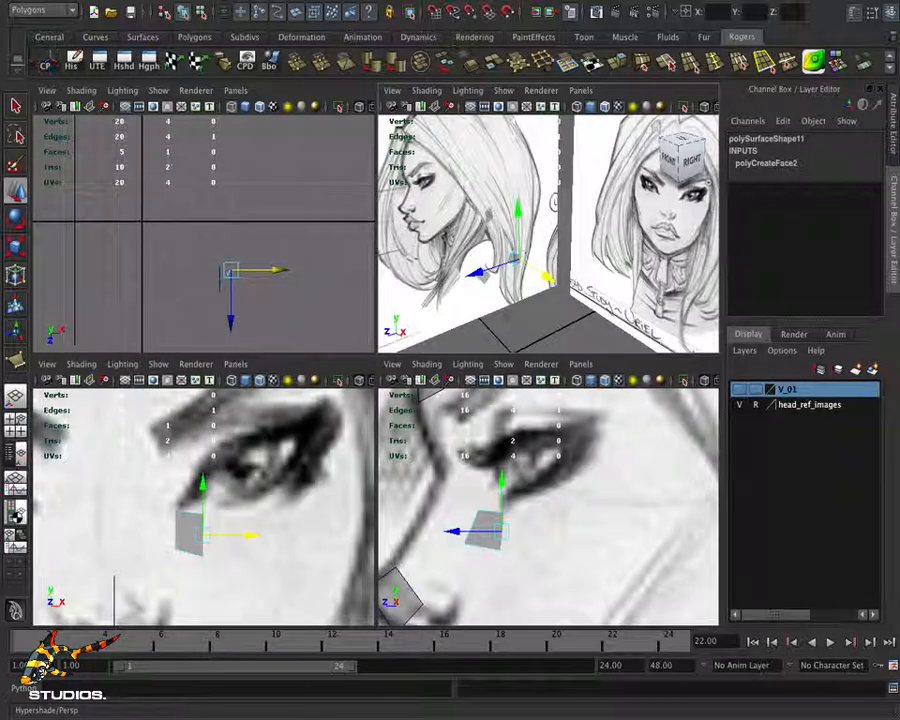
click(15, 512)
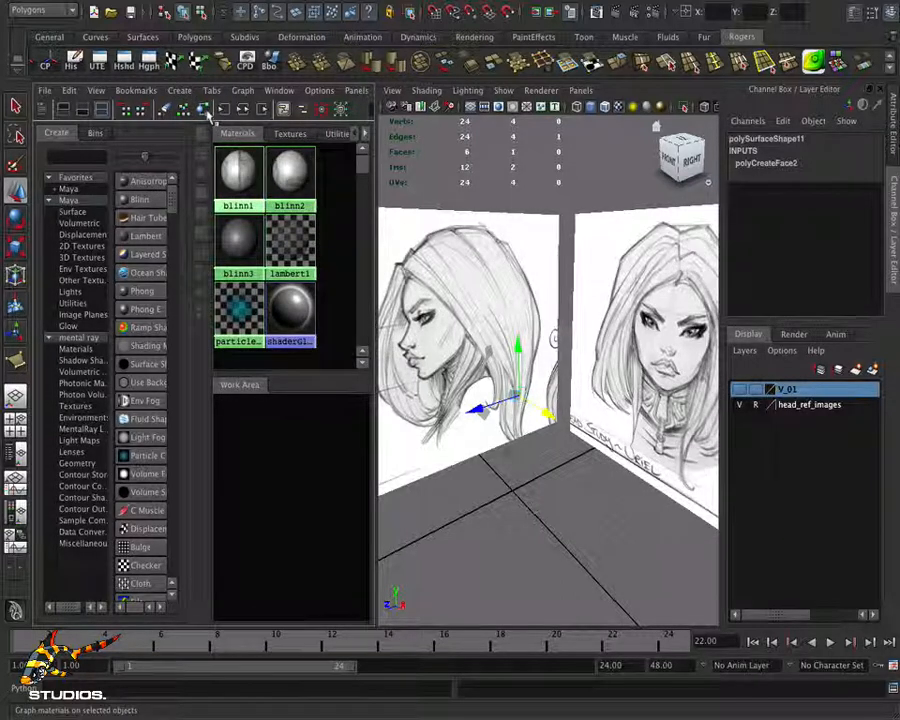
click(222, 109)
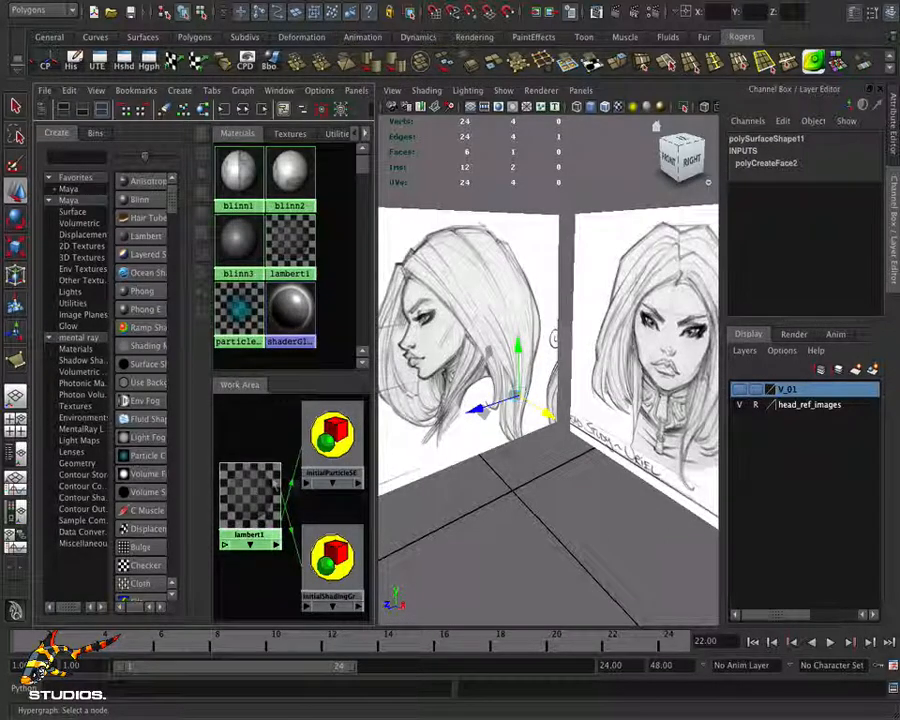
click(522, 427)
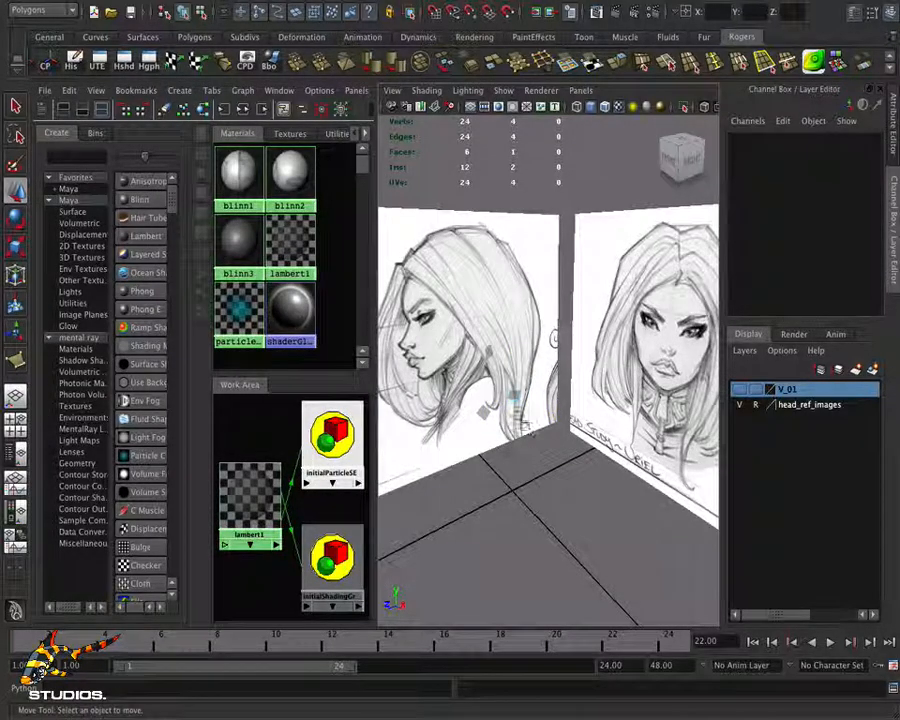
right_drag(512, 398, 513, 394)
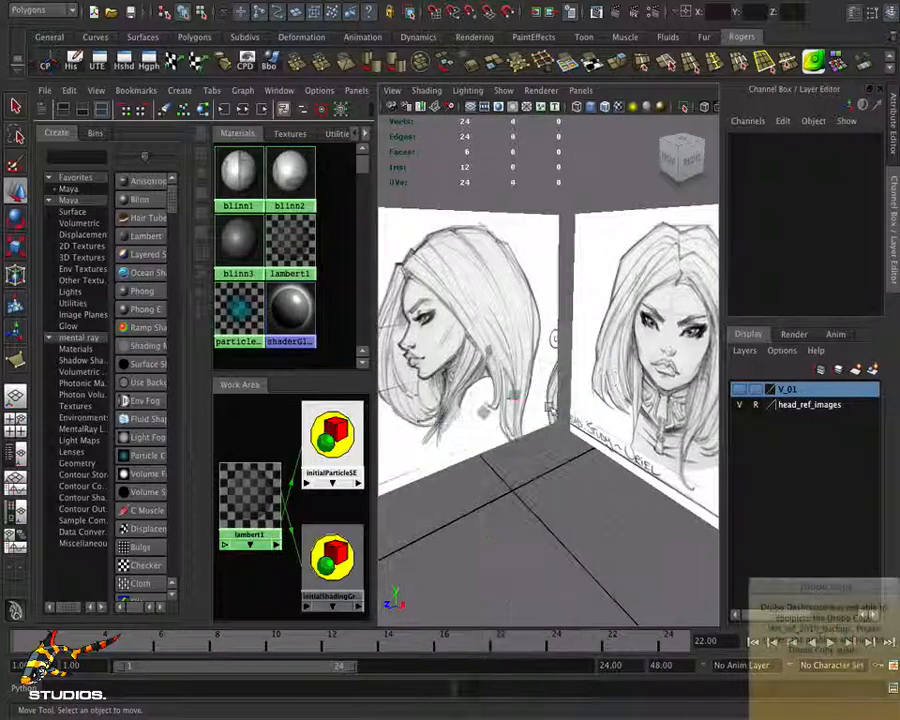
click(512, 394)
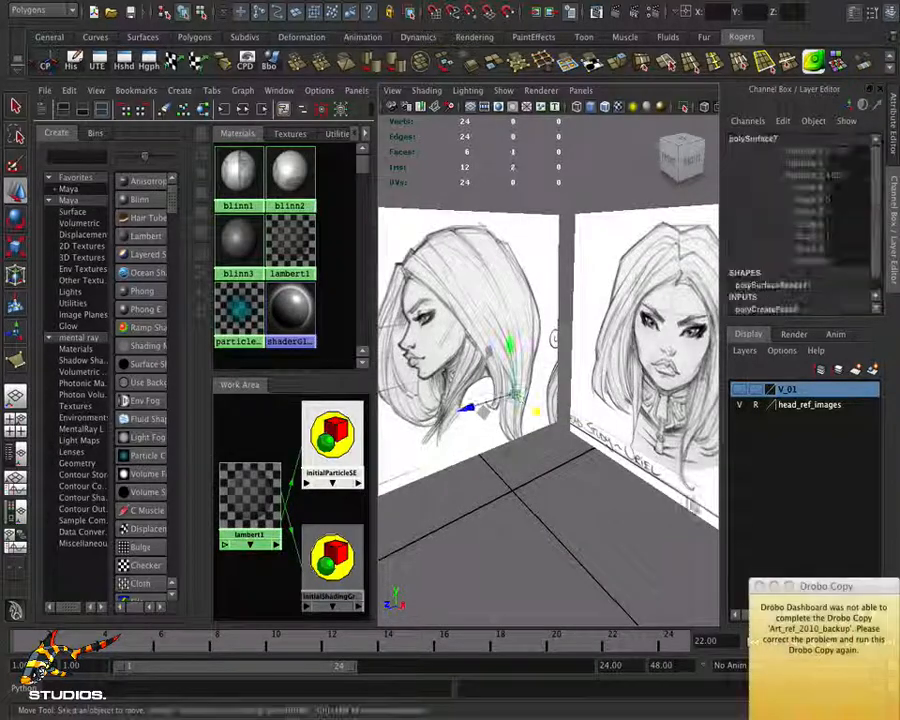
click(760, 588)
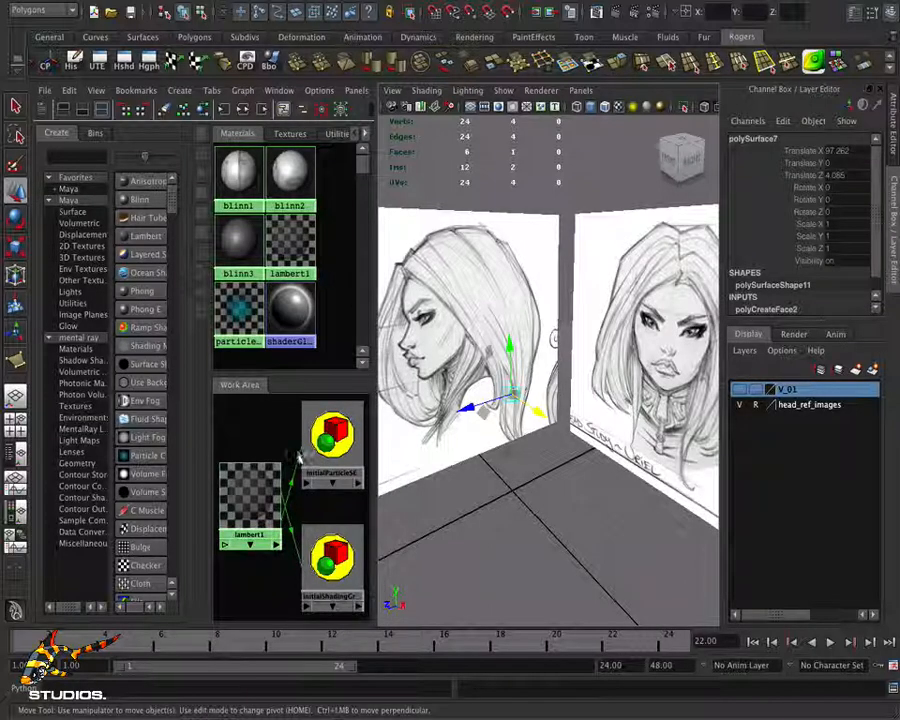
Open the lambert1 material's attributes and set its transparency to a mid grey
click(232, 496)
double_click(232, 496)
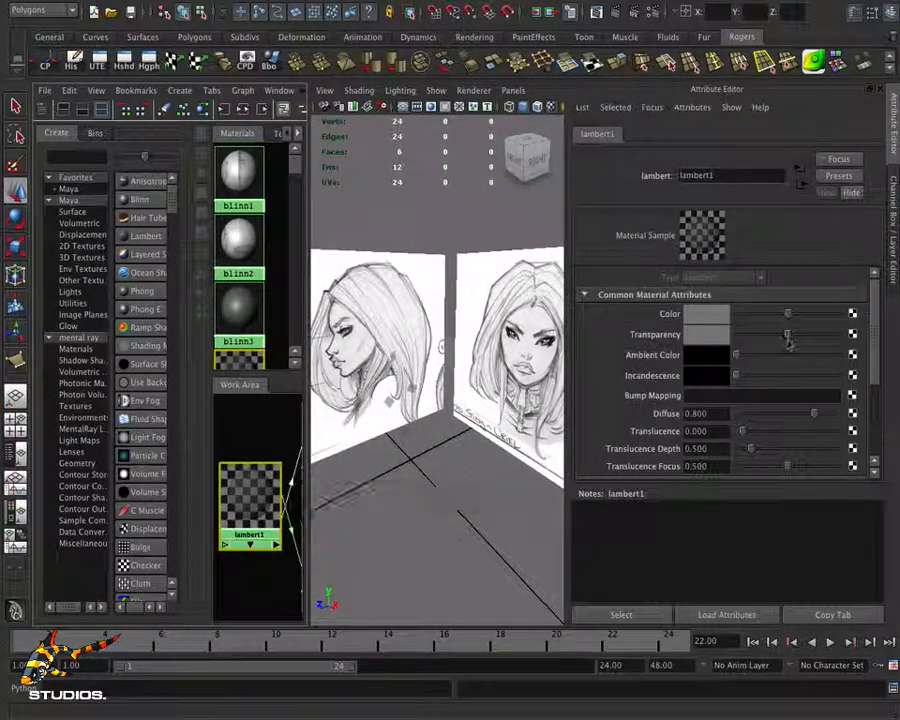
mouse_move(787, 337)
mouse_down()
mouse_move(773, 337)
mouse_move(840, 340)
mouse_move(789, 344)
mouse_up()
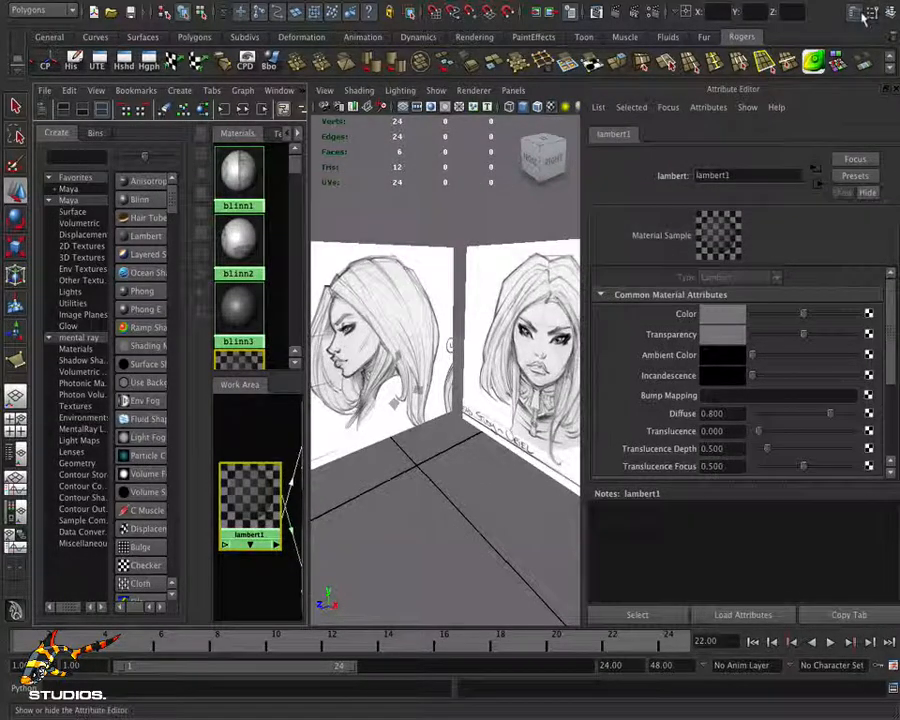
Hide the material attributes and restore the four-view layout, with both reference sketches fully framed in the perspective view
click(610, 12)
key(space)
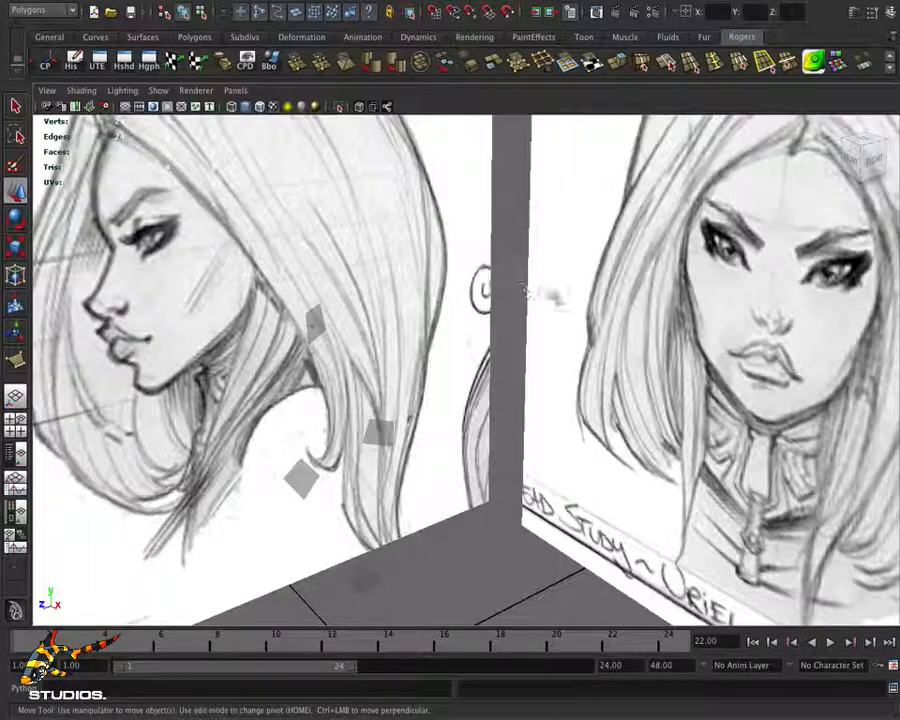
alt+right_drag(562, 297, 418, 306)
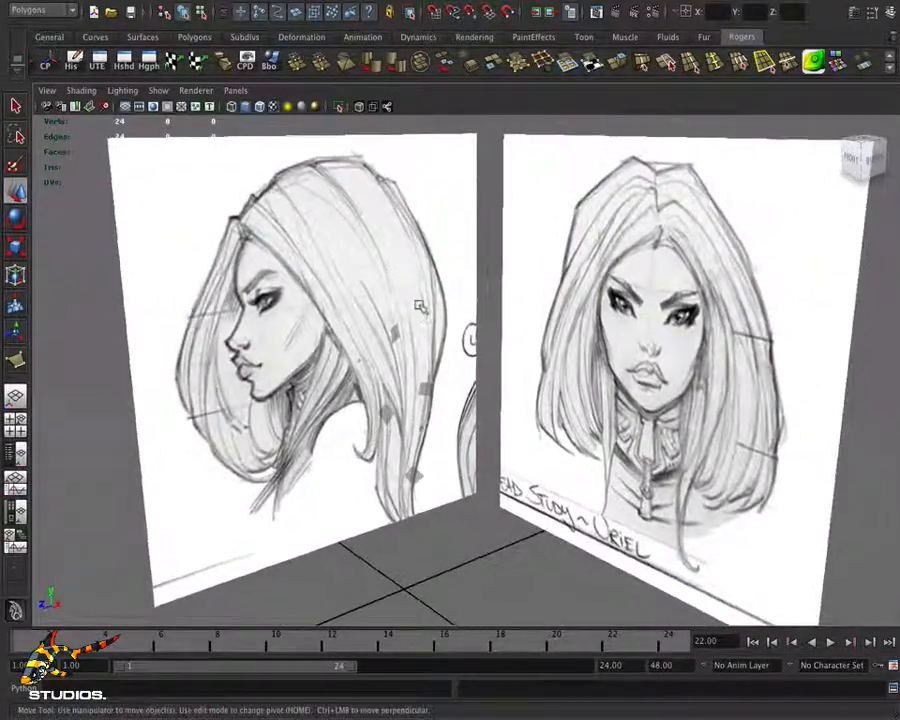
key(space)
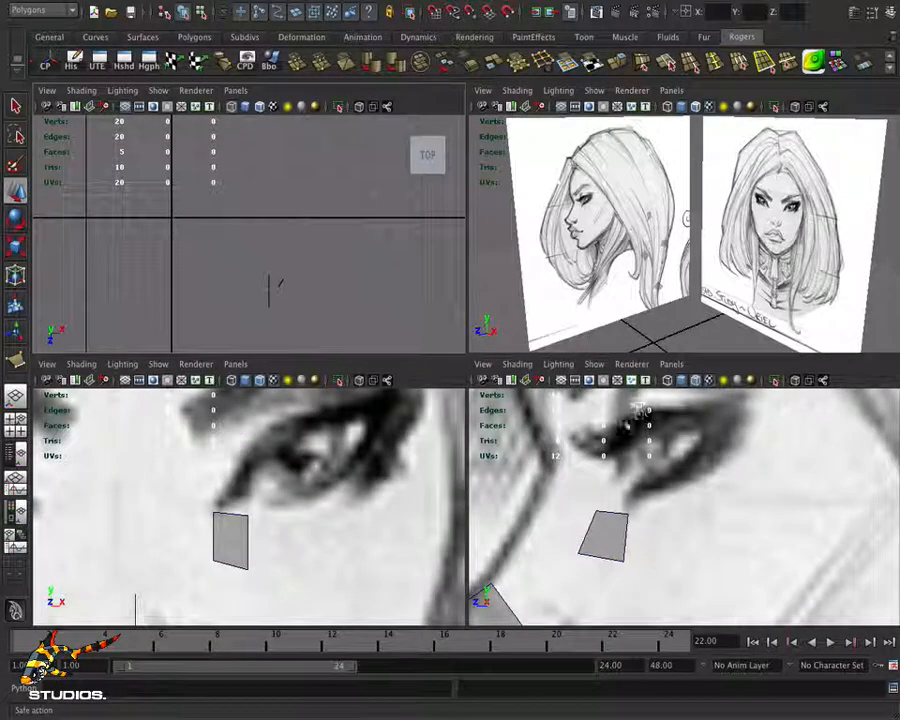
Select the under-eye face's outer edge and extrude it outward in world X to about 105.2 cm
click(240, 541)
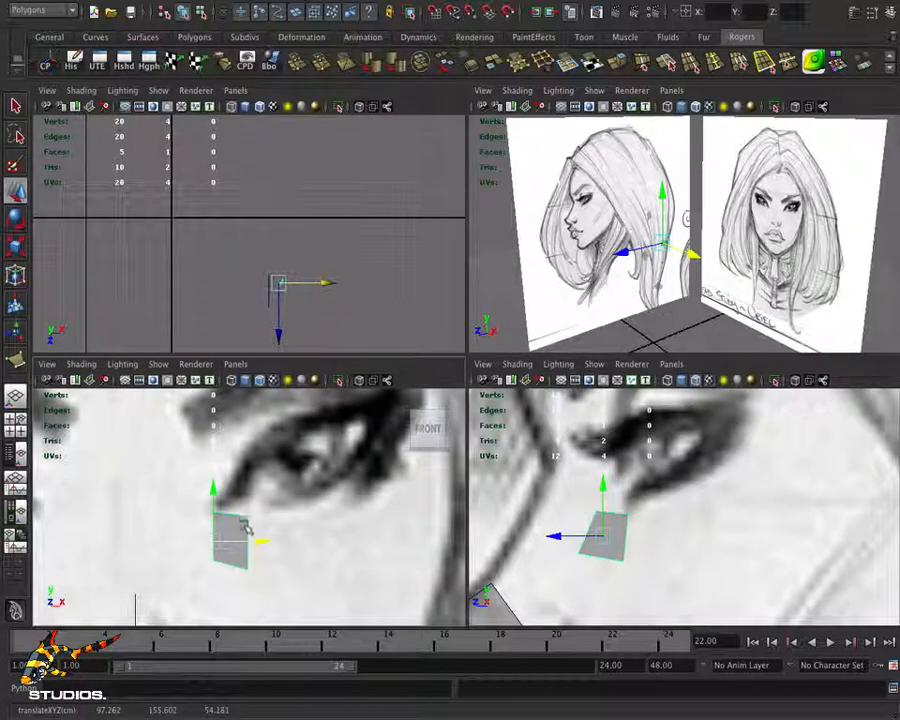
right_drag(245, 445, 274, 538)
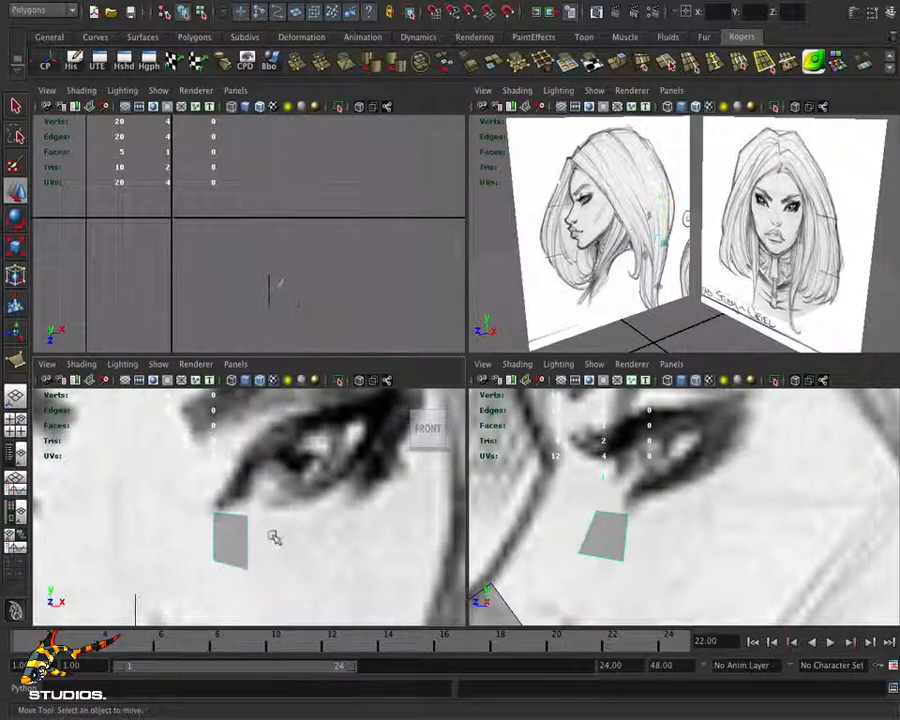
click(251, 540)
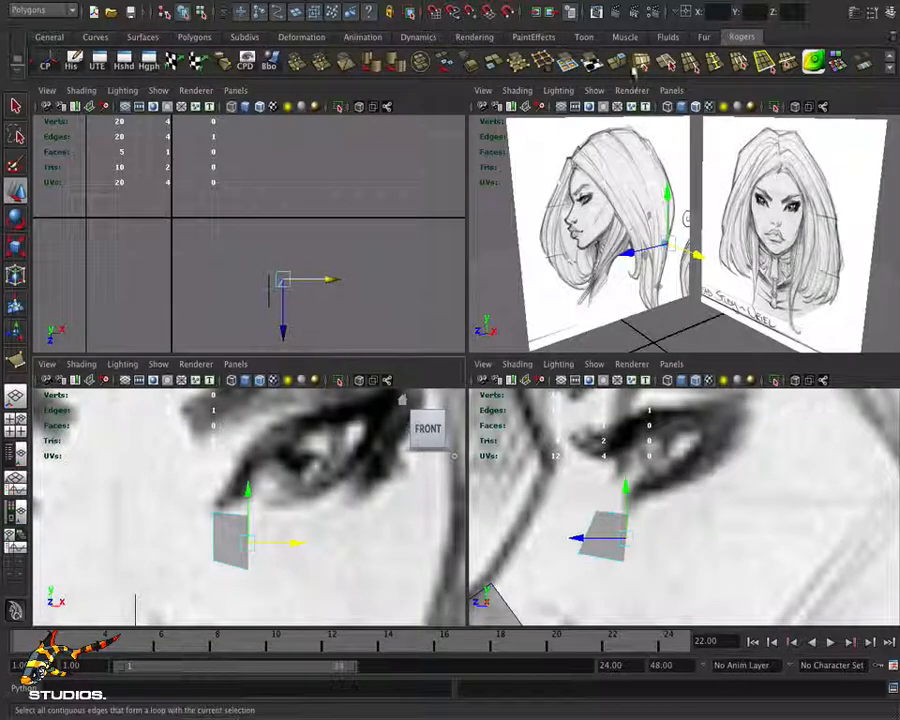
click(619, 64)
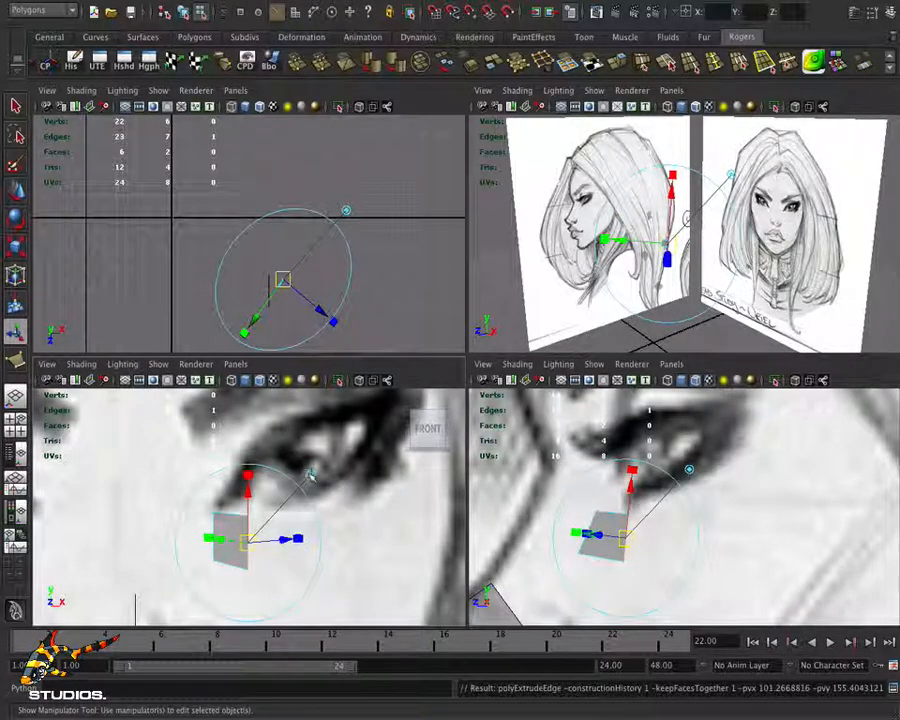
click(346, 210)
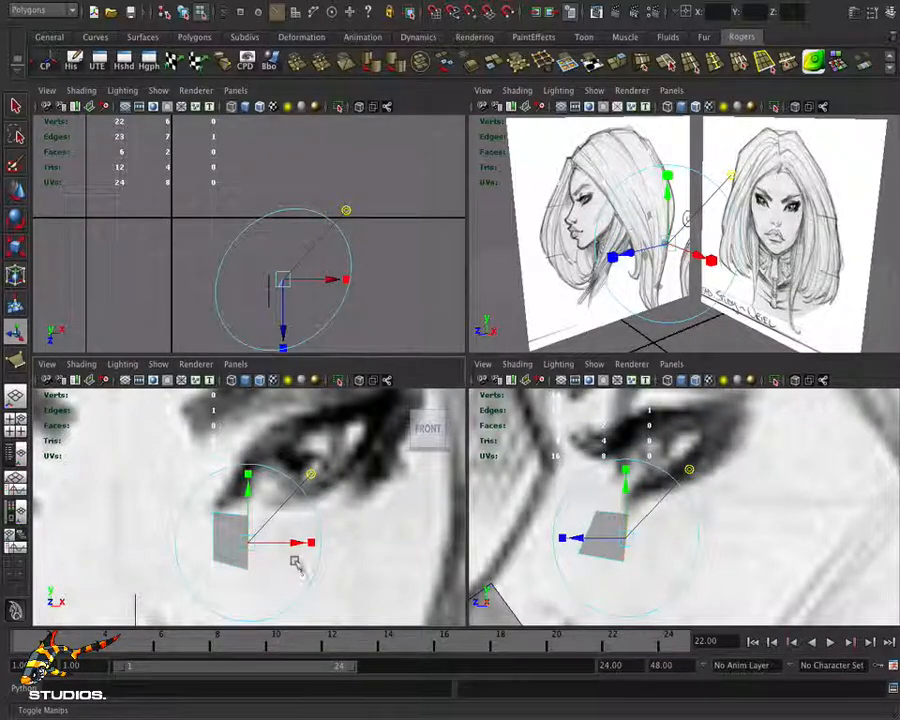
drag(297, 543, 320, 546)
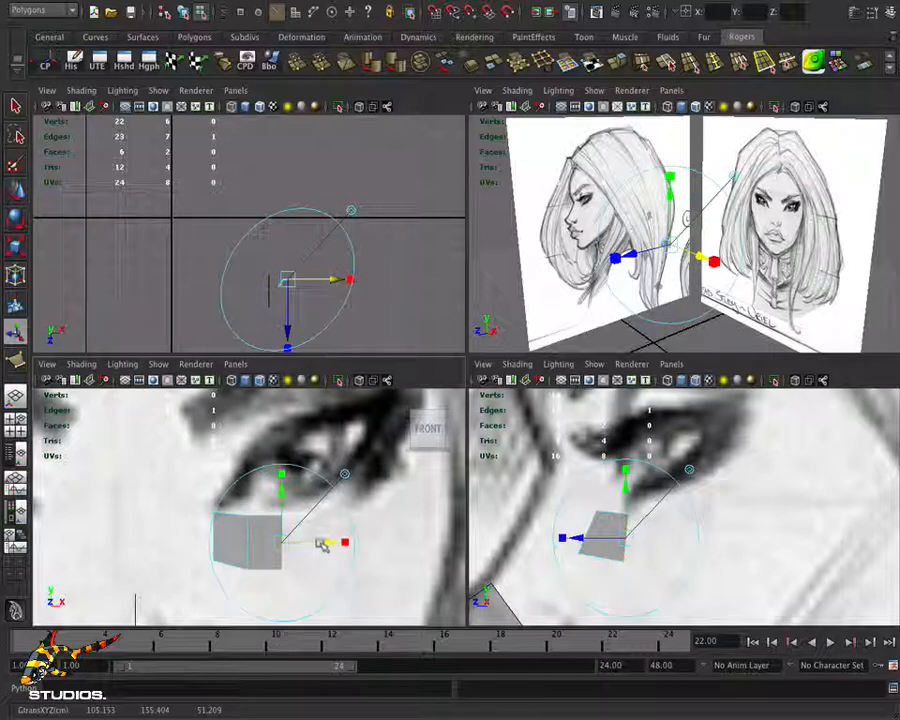
Extrude the end edge three more times along the lower eyelid in the front view, ending at about X 118.7, Y 161.3 cm
key(ctrl+e)
drag(230, 543, 331, 542)
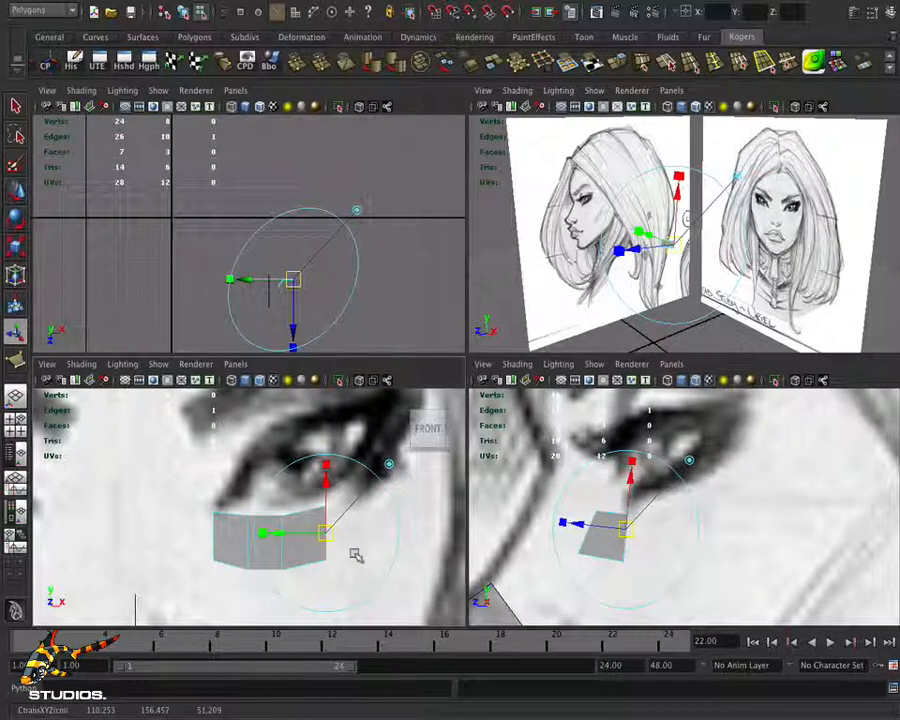
key(ctrl+e)
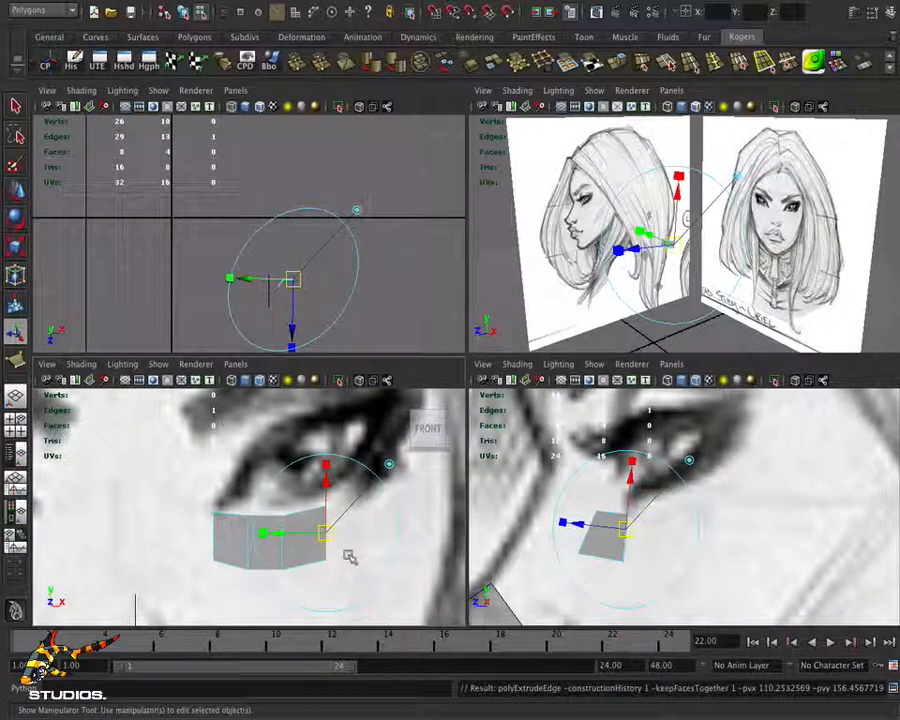
drag(281, 535, 402, 489)
key(ctrl+e)
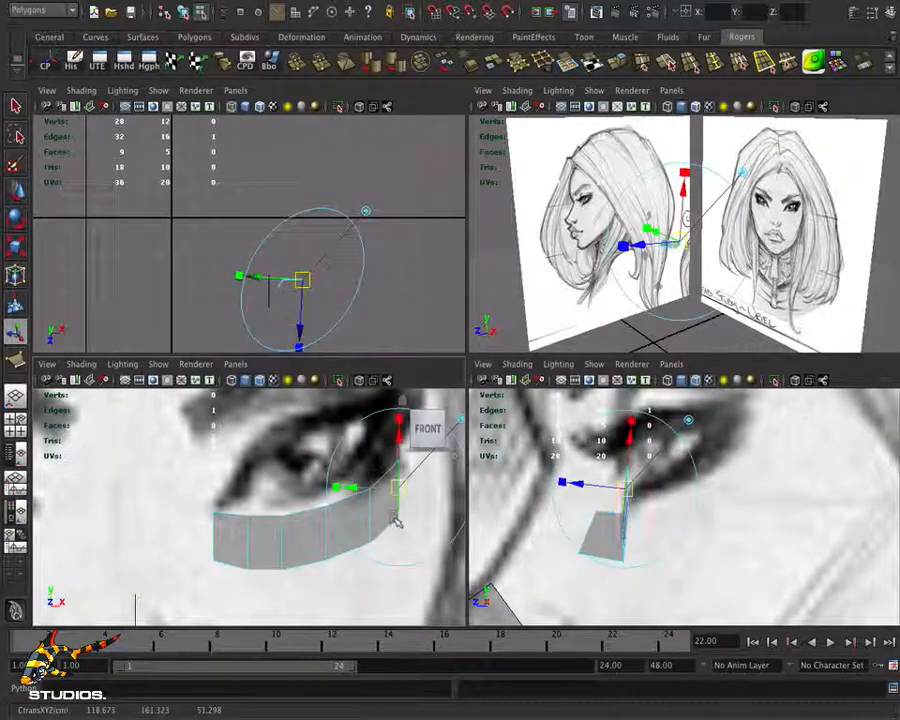
alt+middle_drag(393, 522, 325, 543)
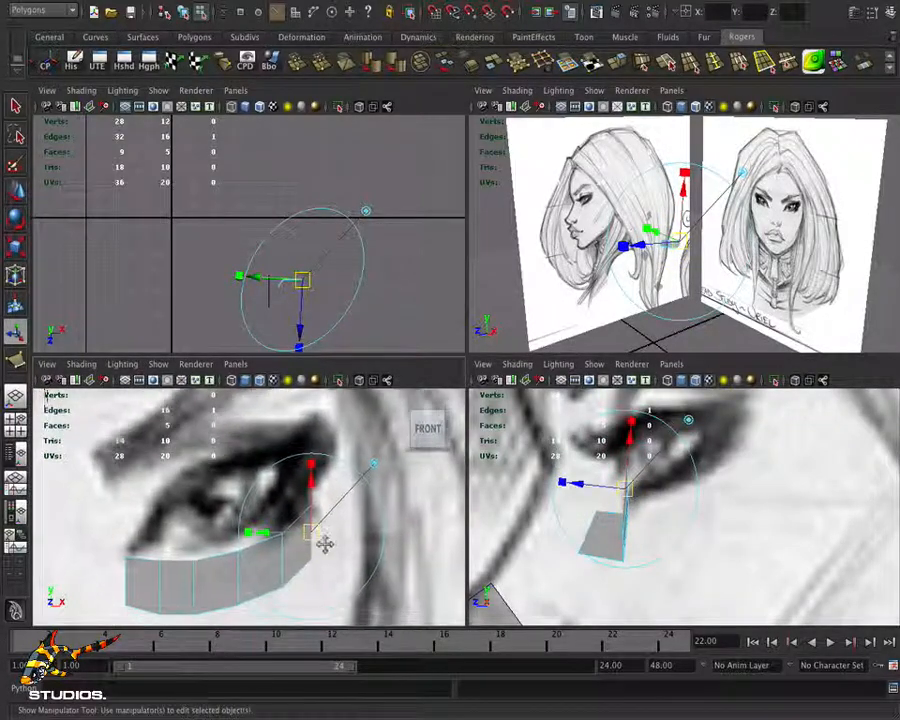
Extrude the end edge to about X 121.3, Y 165 cm and rotate it about 26 degrees around the outer eye corner
key(ctrl+e)
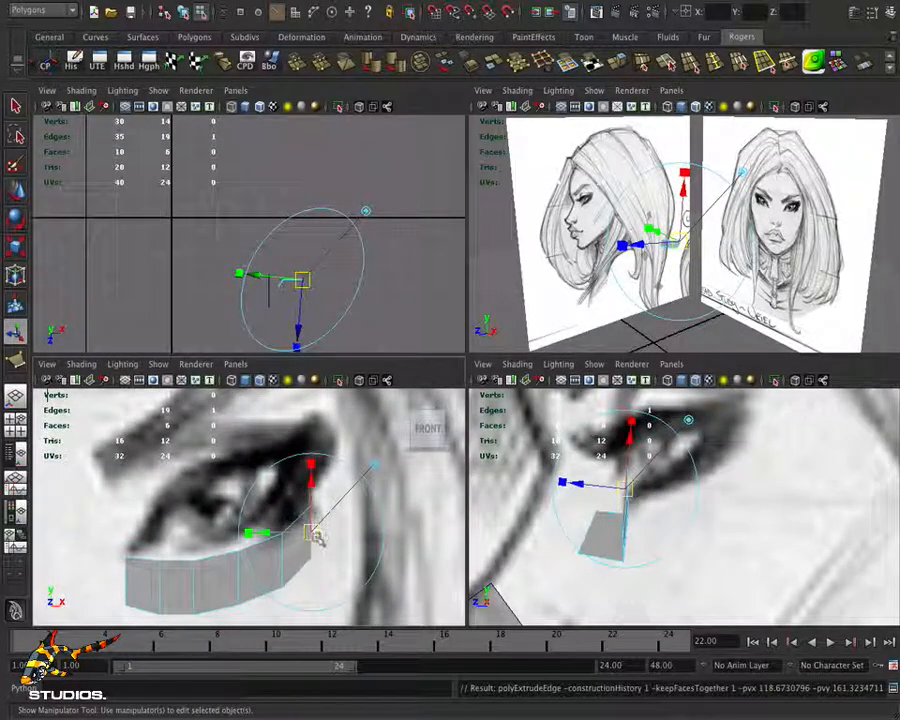
drag(316, 529, 341, 502)
key(e)
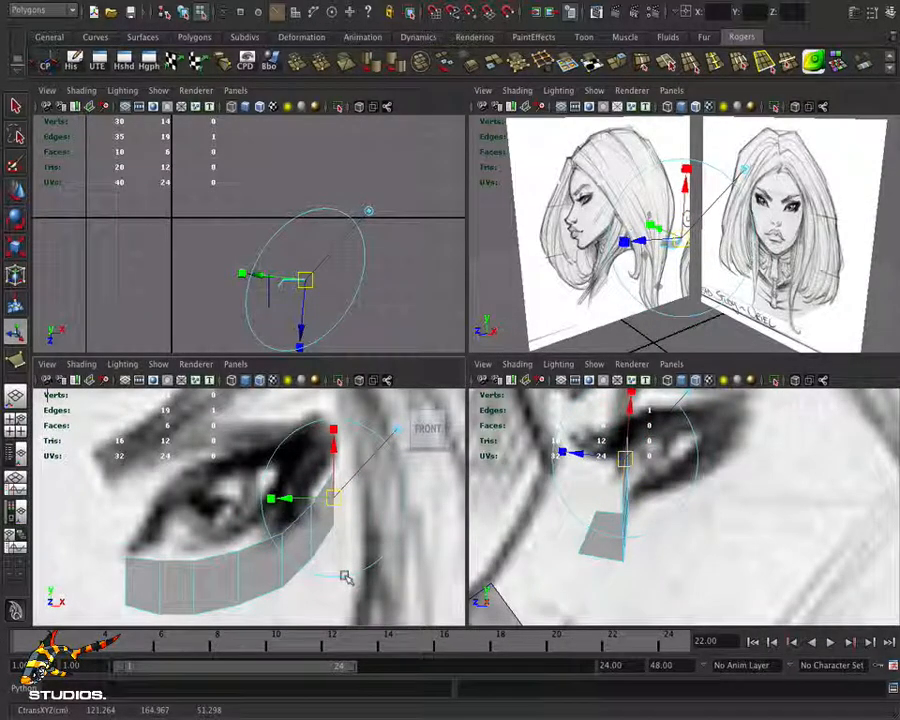
key(e)
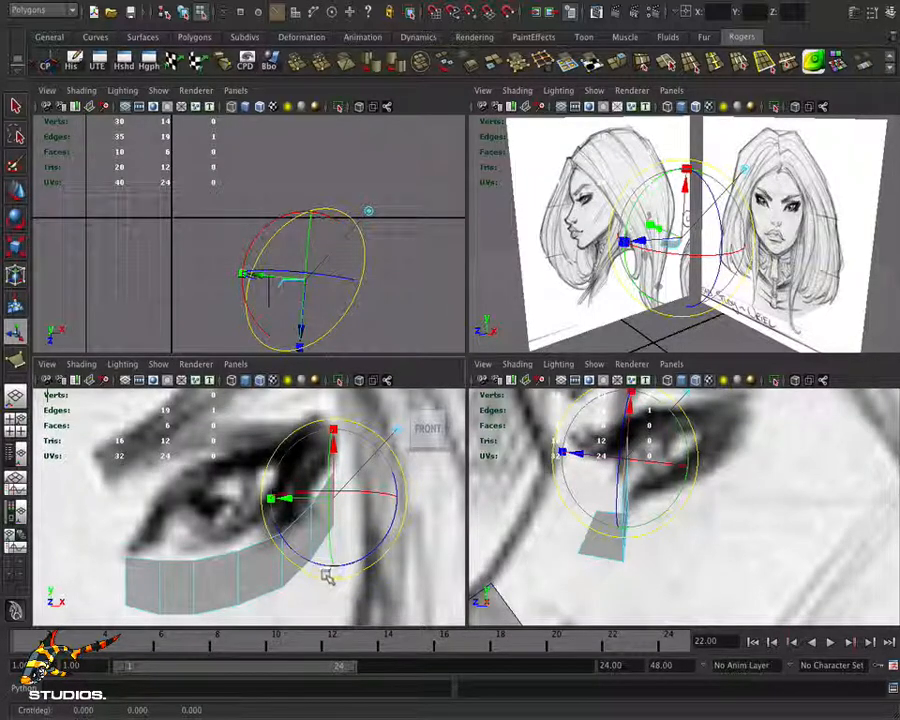
drag(328, 578, 358, 568)
key(w)
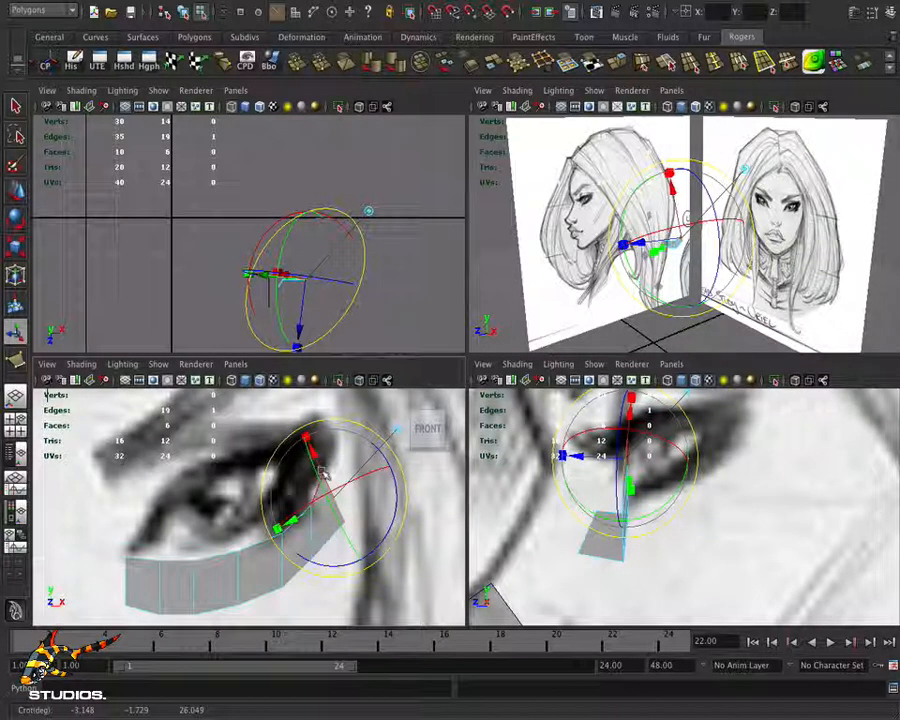
Extrude one more face from the rotated end edge, up beside the outer eye corner in the front view
key(g)
drag(292, 521, 372, 470)
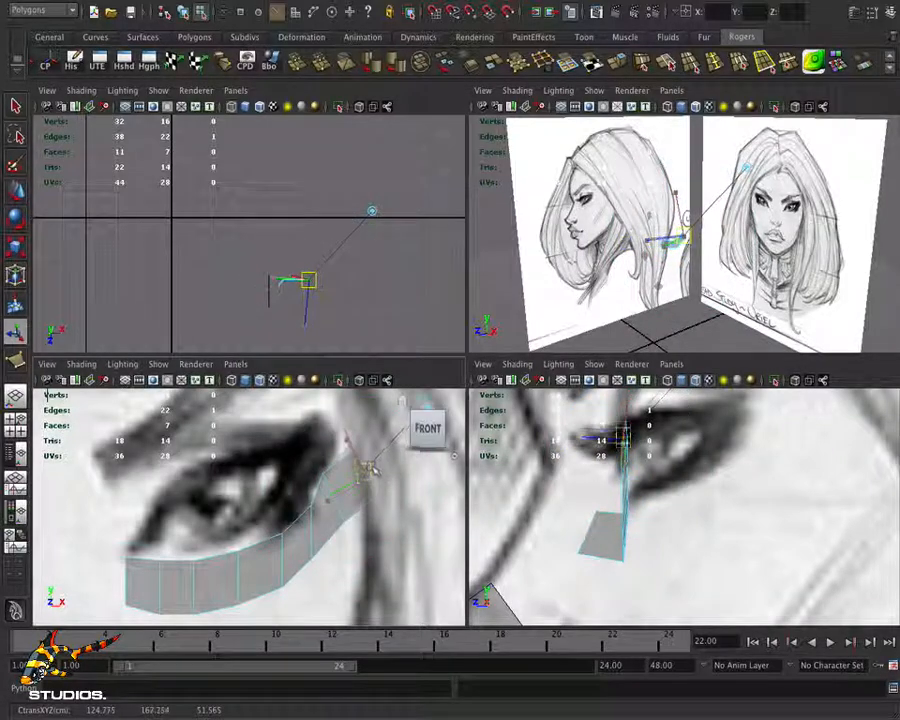
key(e)
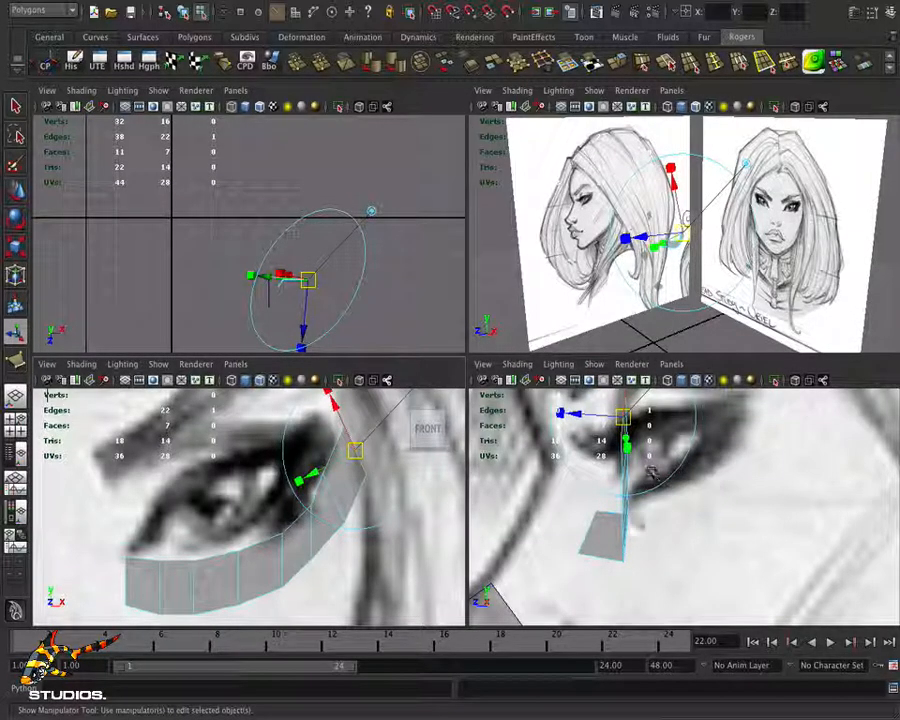
alt+right_drag(675, 509, 647, 512)
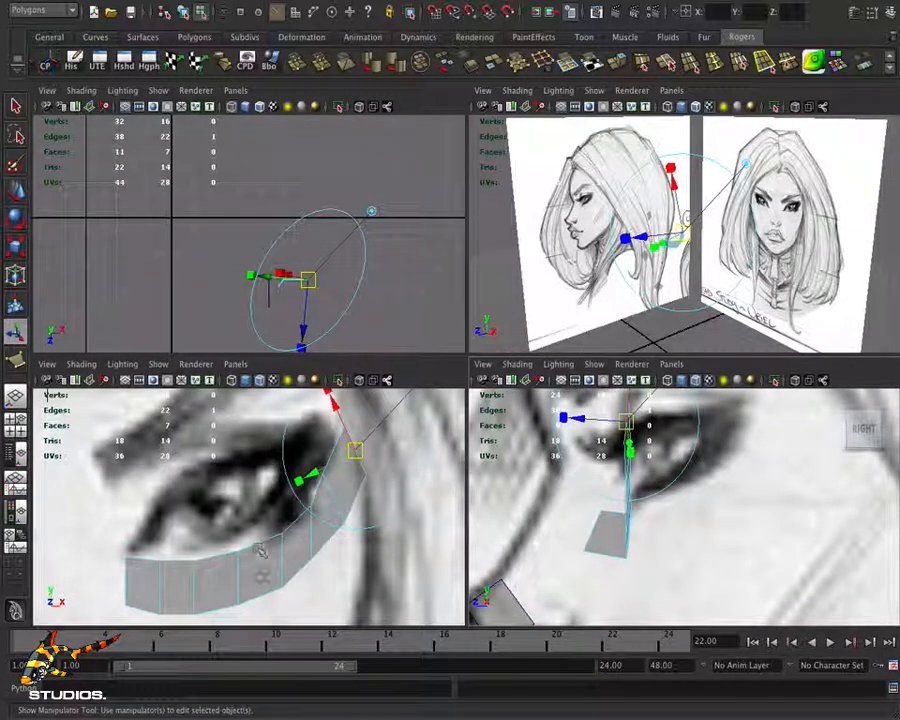
Move the strip's inner vertices in the front view so they follow the lower eyelid up to the outer eye corner
alt+drag(260, 550, 195, 568)
right_drag(195, 441, 152, 450)
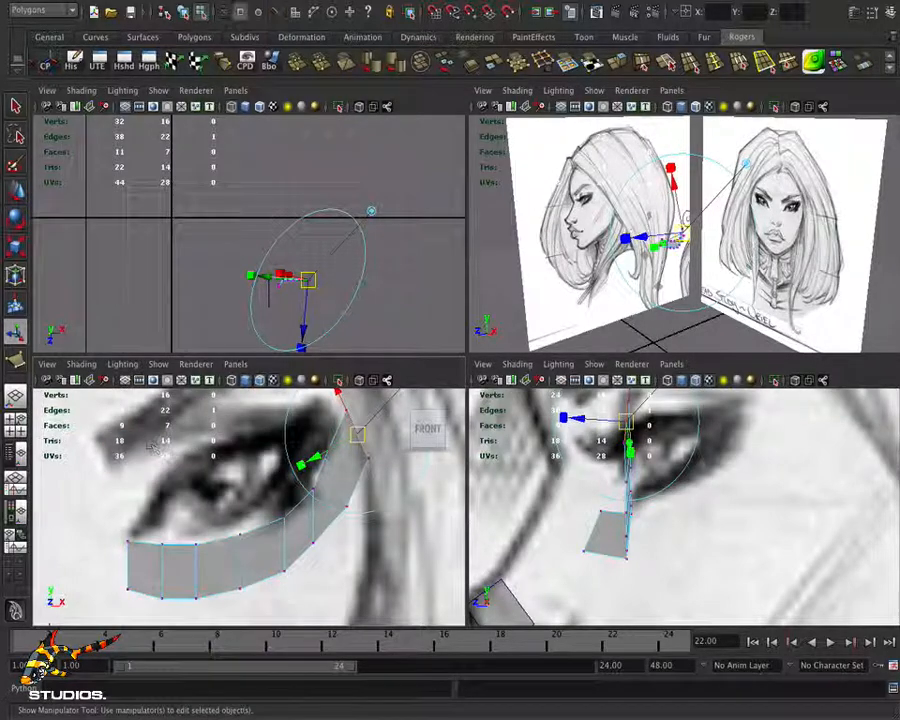
click(320, 601)
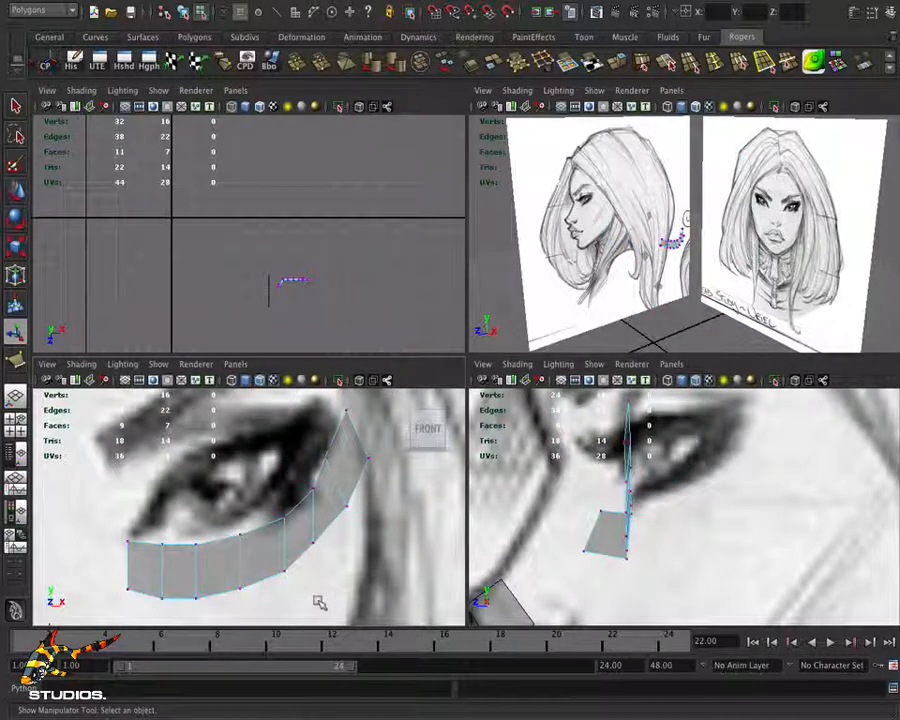
click(286, 518)
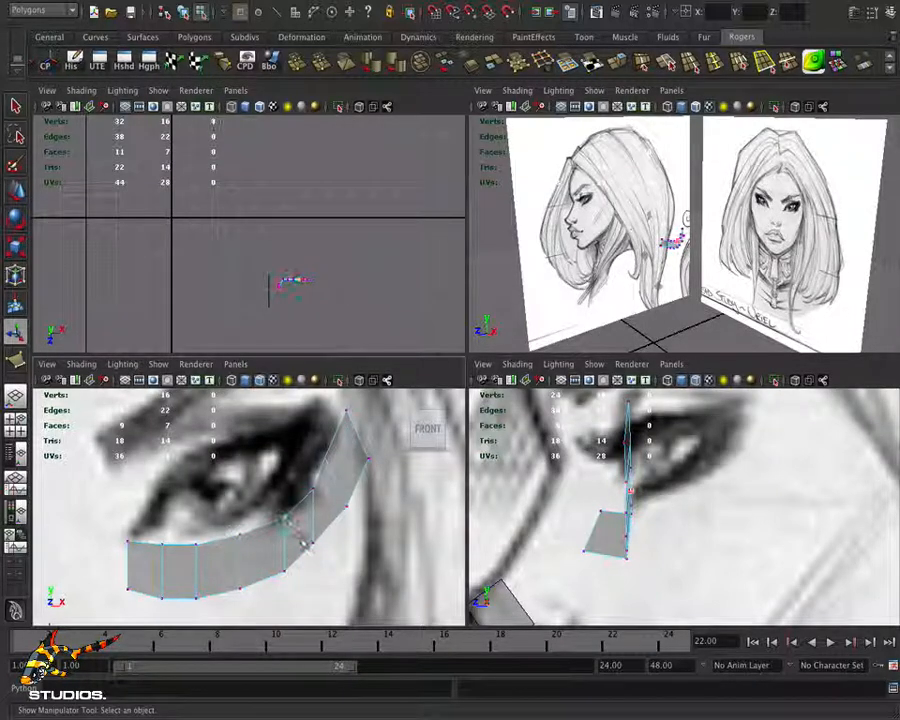
key(w)
drag(290, 528, 290, 486)
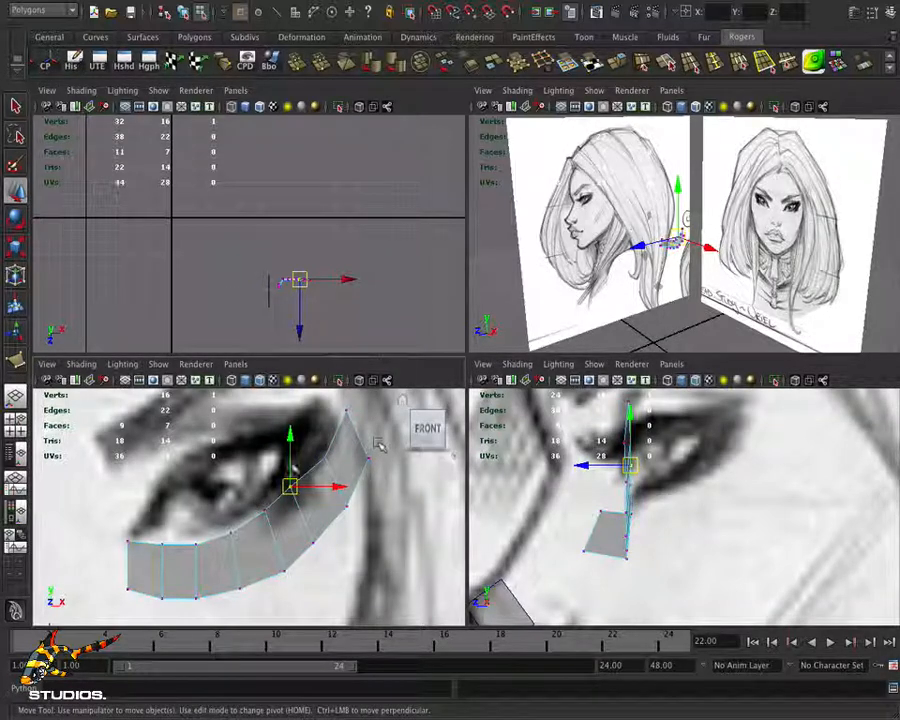
drag(328, 459, 315, 457)
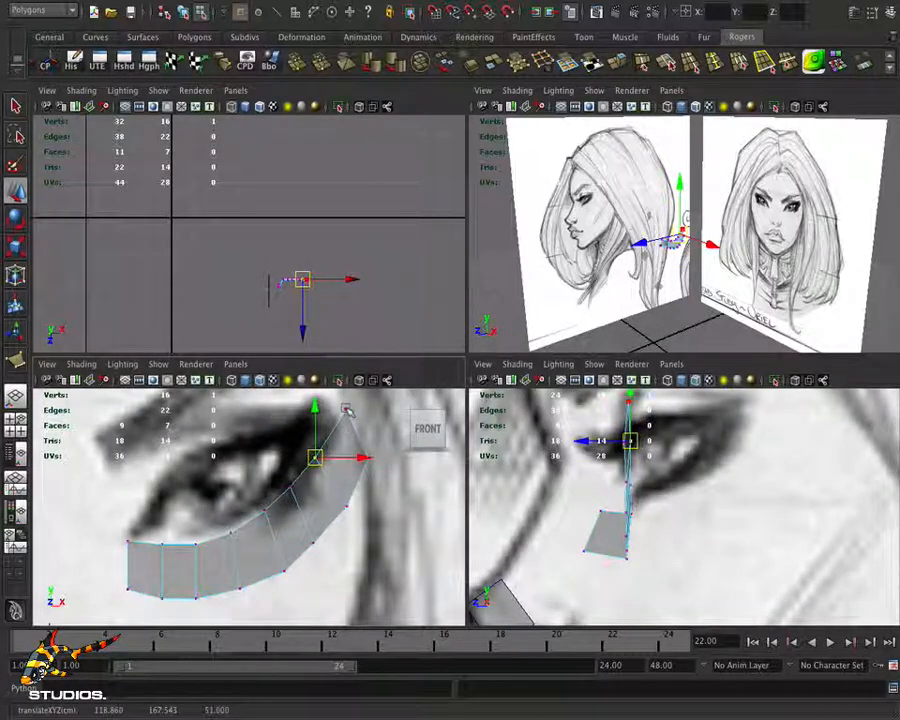
drag(346, 410, 329, 410)
Move the strip's outer vertices outward and up in the front view to form an even curve around the eye's outer corner
drag(368, 459, 372, 408)
drag(346, 506, 356, 480)
drag(316, 546, 331, 528)
drag(284, 571, 289, 566)
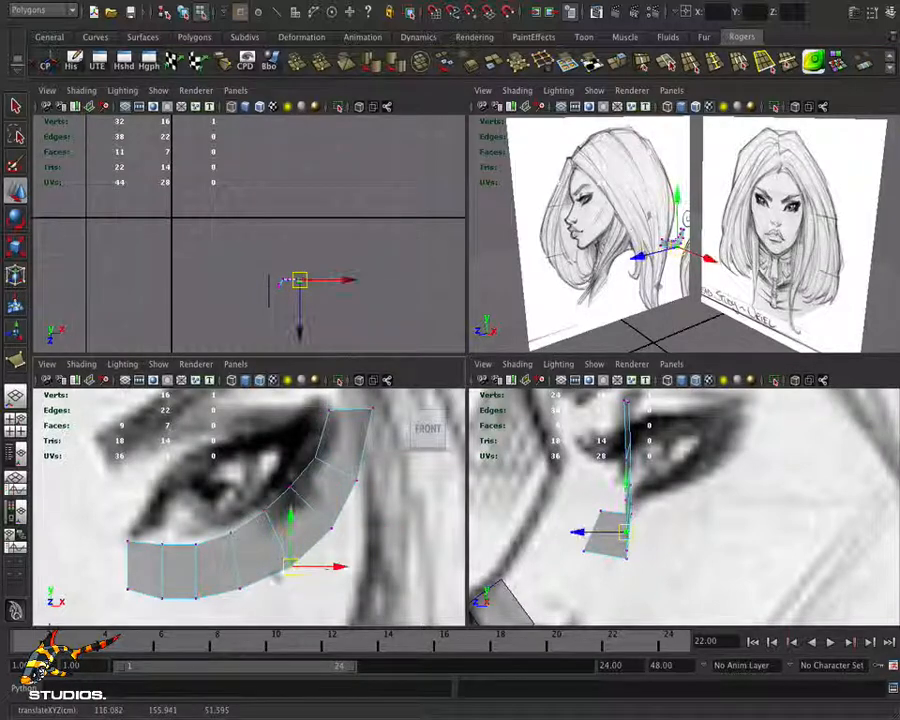
Reshape the strip's lower outer edge in the front view, flaring the inner-corner end vertex outward to about X 93.5, Y 154 cm
click(243, 589)
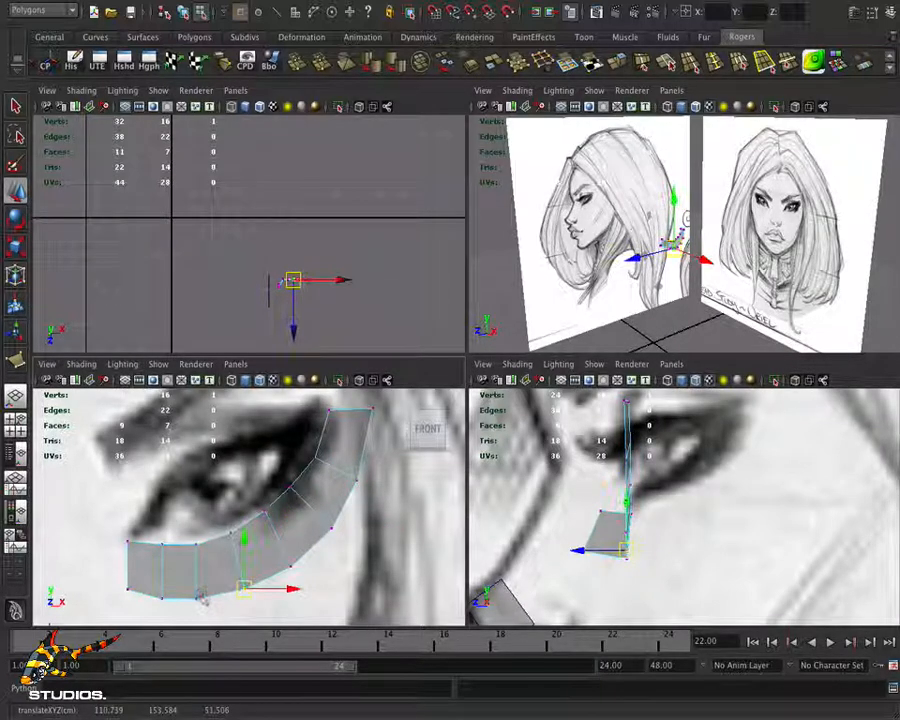
click(199, 598)
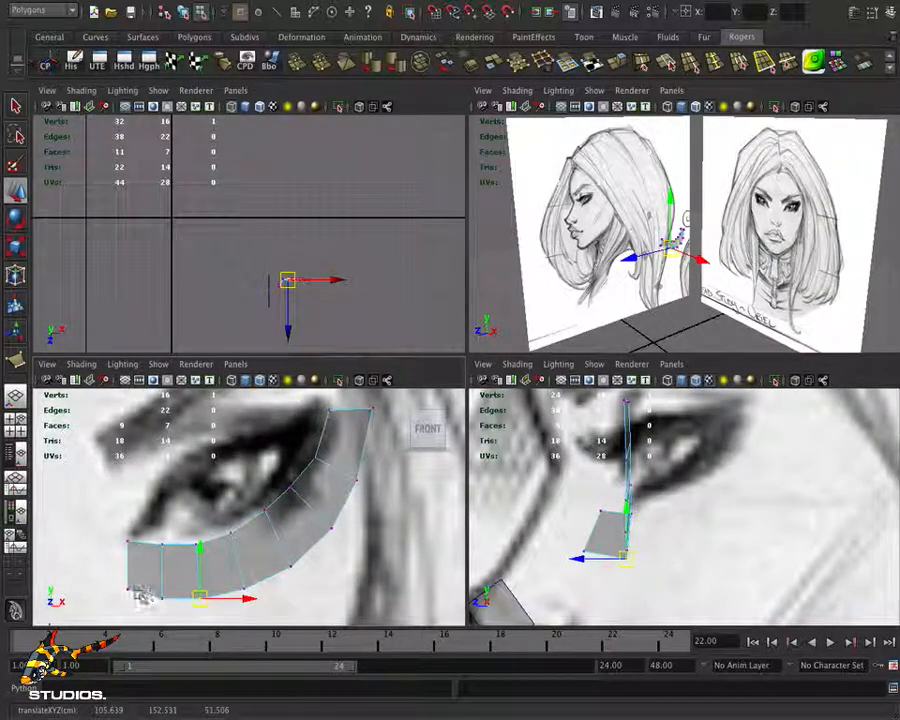
click(127, 590)
drag(127, 590, 97, 580)
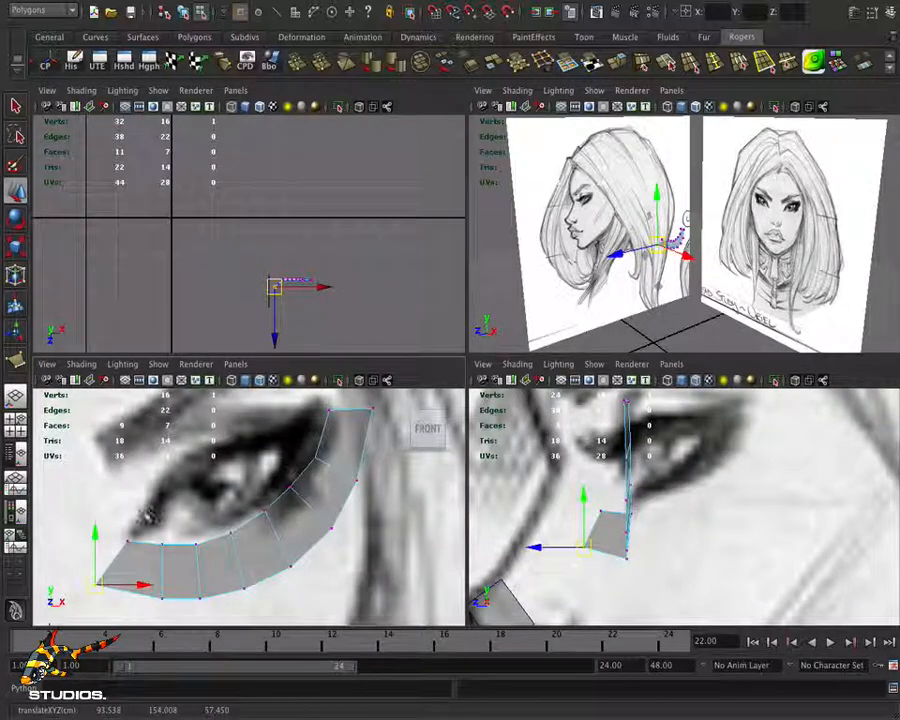
click(128, 541)
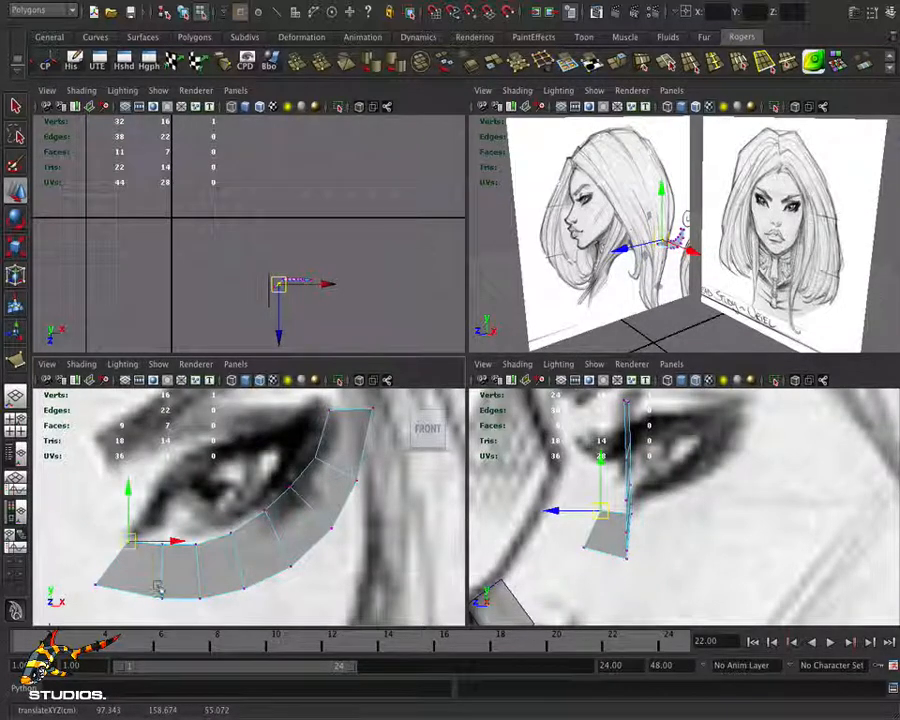
click(155, 595)
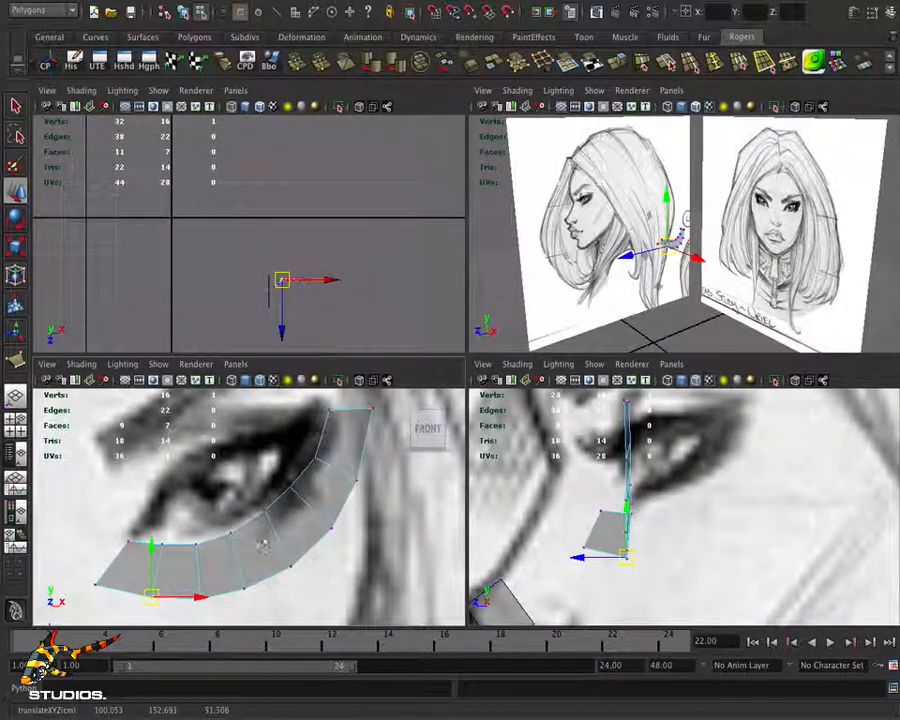
Shift the four vertices below the eye's outer half slightly toward the outer corner and adjust the neighbouring inner vertex in the front view
drag(227, 506, 301, 610)
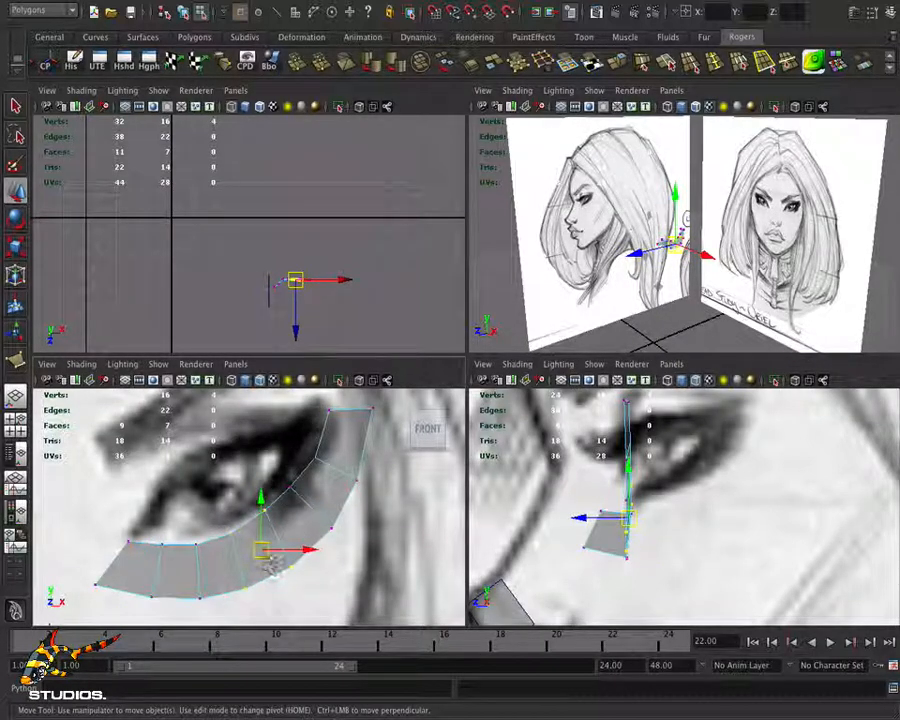
click(383, 619)
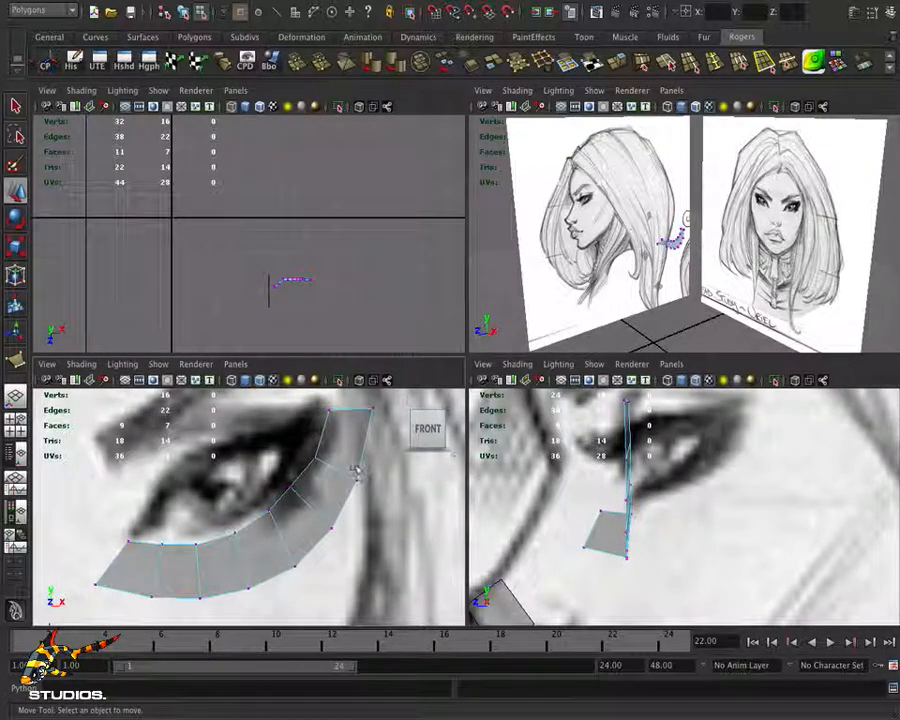
click(292, 488)
drag(295, 490, 296, 491)
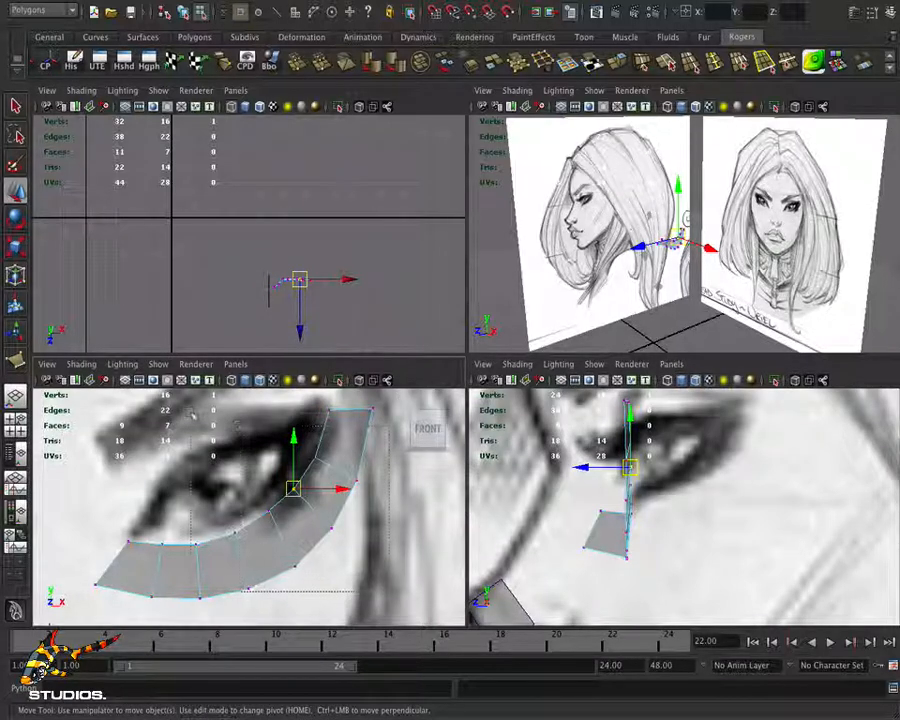
Push the strip's outer vertices back along Z in the side view in stages, leaving out the pair nearest the inner corner each time
drag(191, 412, 191, 404)
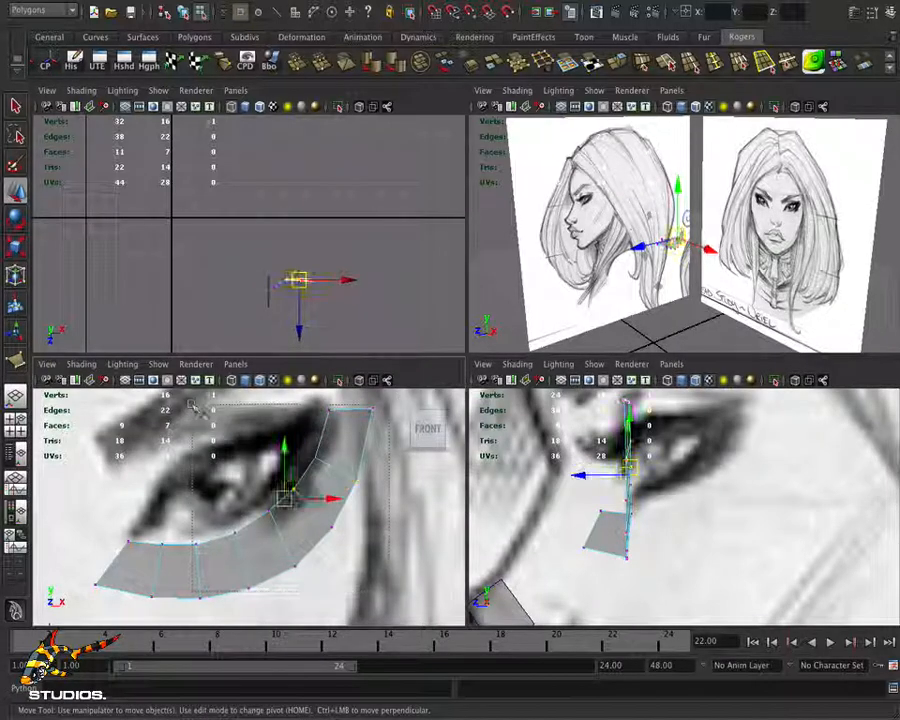
shift+click(200, 598)
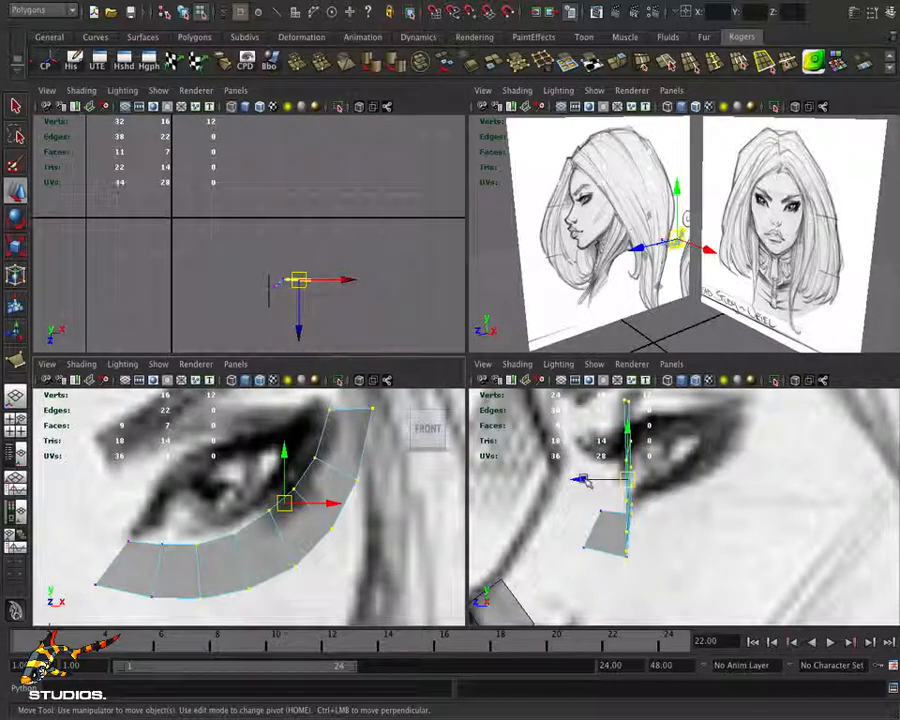
drag(587, 482, 597, 479)
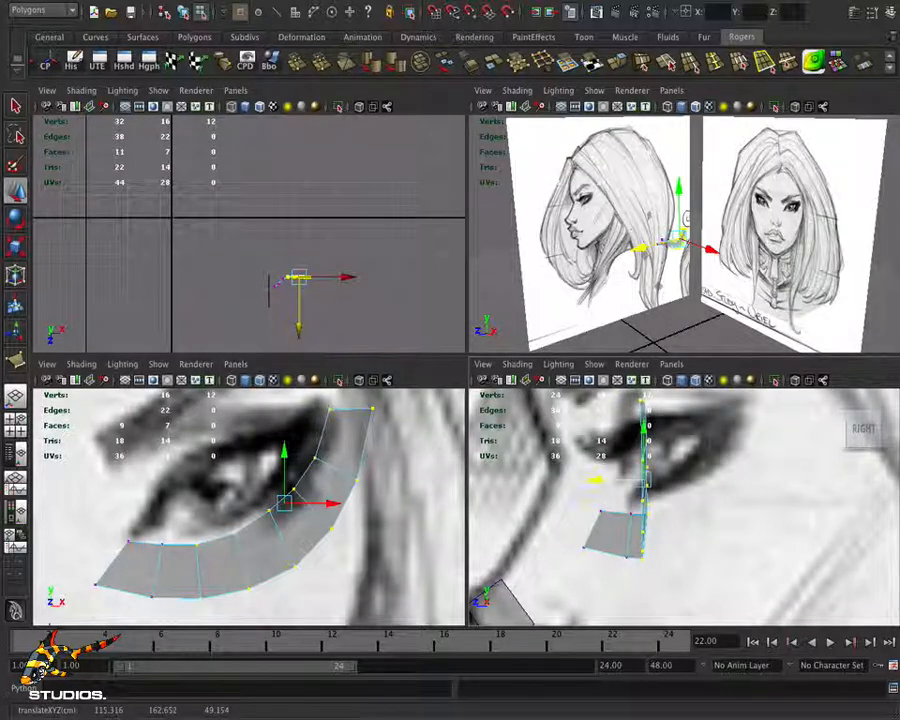
ctrl+drag(216, 523, 170, 625)
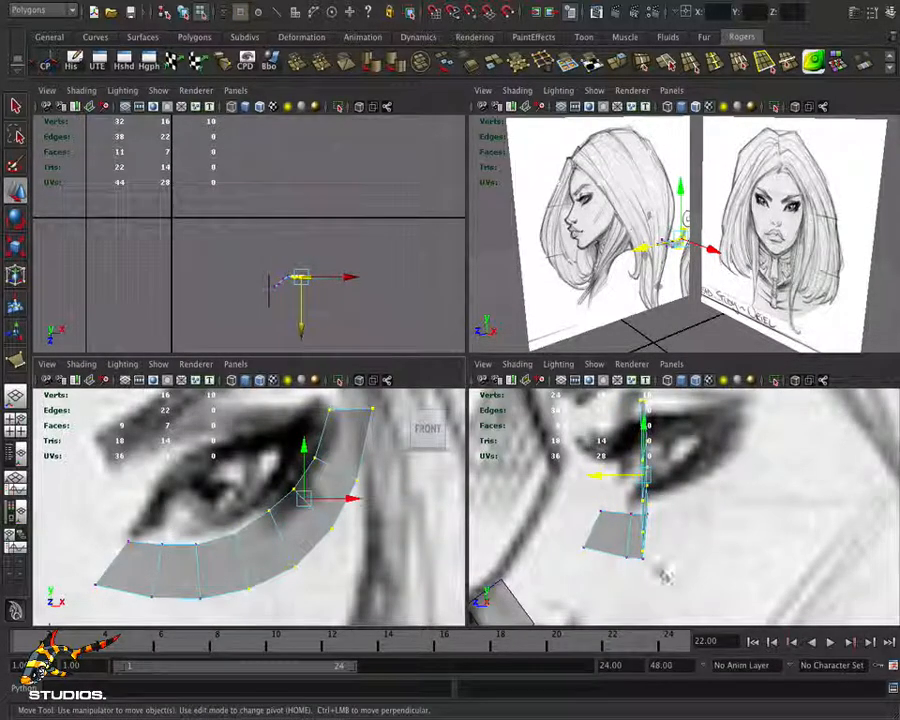
drag(595, 478, 614, 478)
ctrl+drag(243, 517, 217, 550)
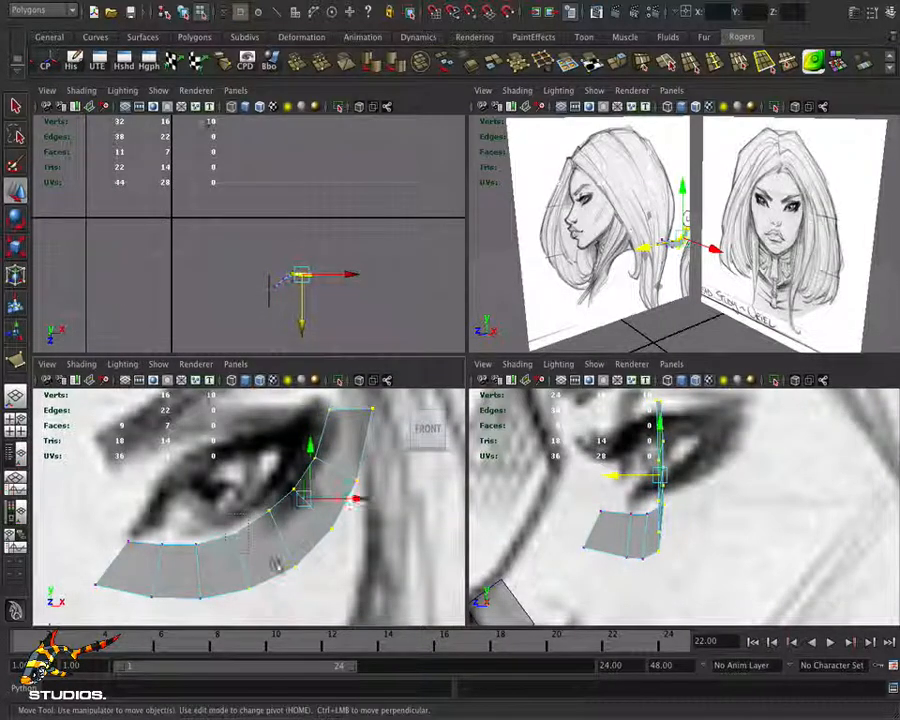
ctrl+drag(274, 558, 208, 598)
drag(615, 470, 640, 466)
Continue stepping the remaining vertex pairs back along Z around the outer eye corner, placing the end pair at about Z 34.1 cm
ctrl+drag(260, 492, 306, 582)
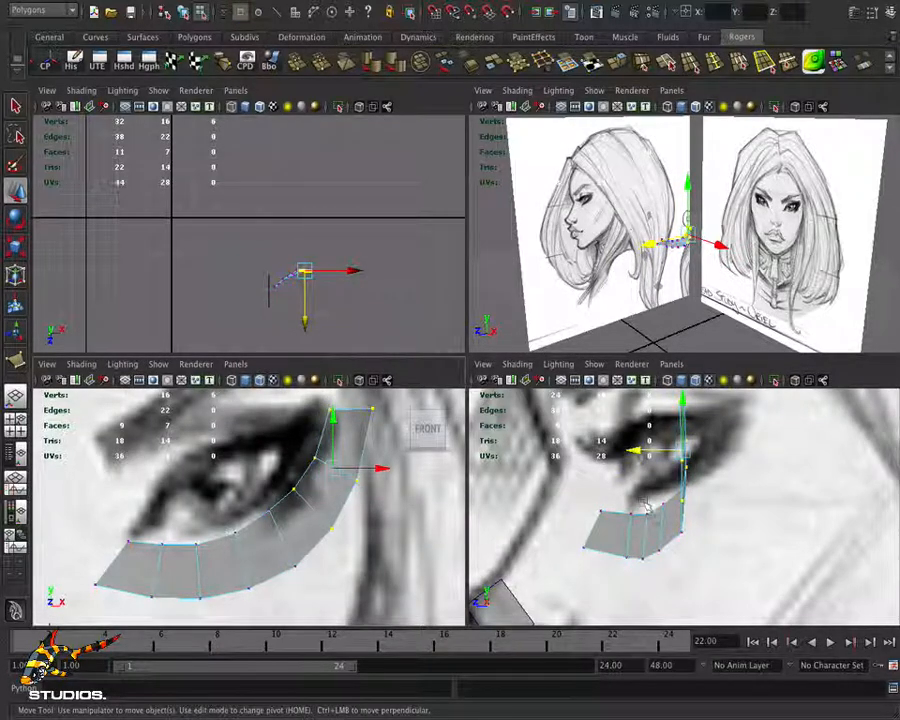
drag(633, 450, 655, 450)
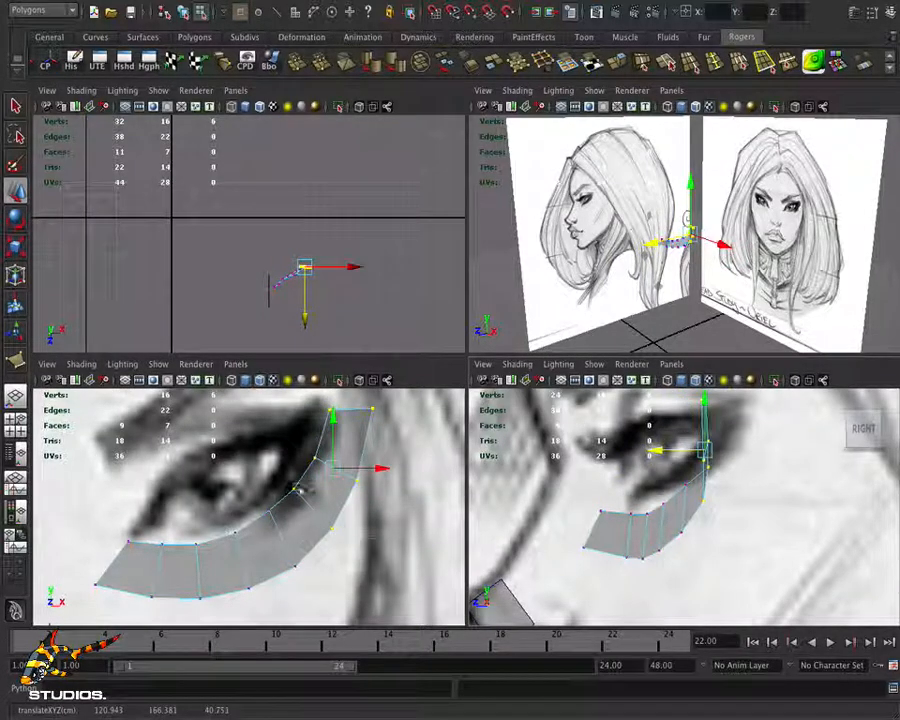
ctrl+drag(279, 467, 343, 554)
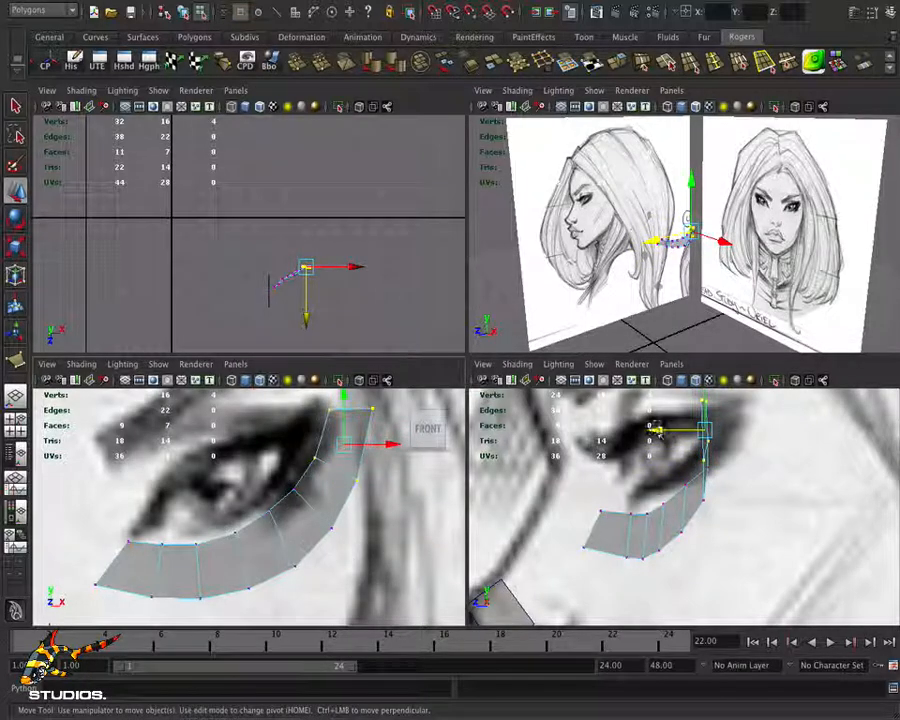
drag(655, 428, 676, 430)
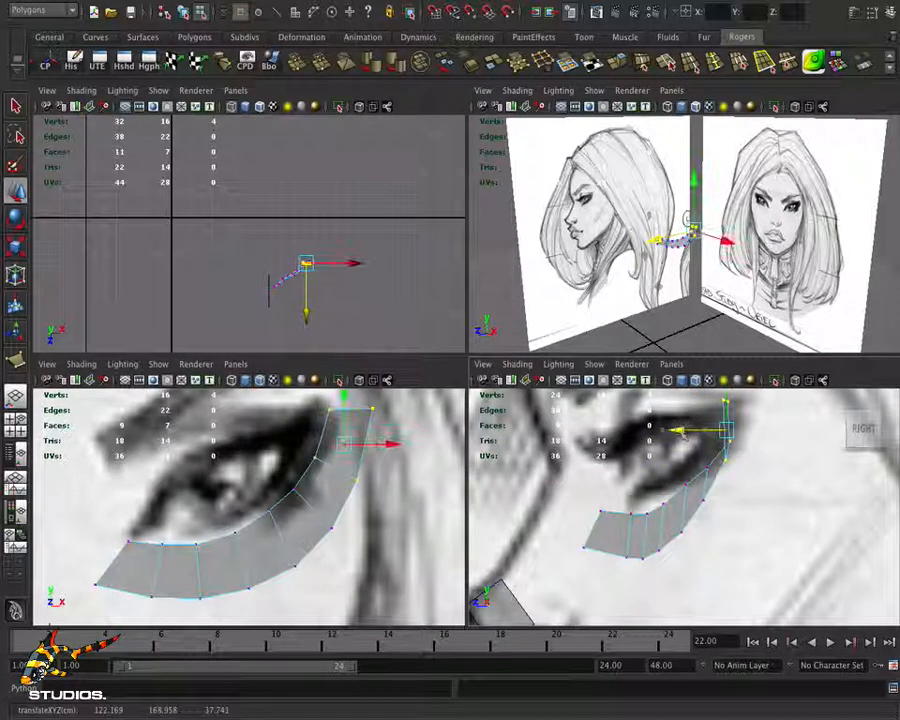
ctrl+drag(294, 446, 372, 496)
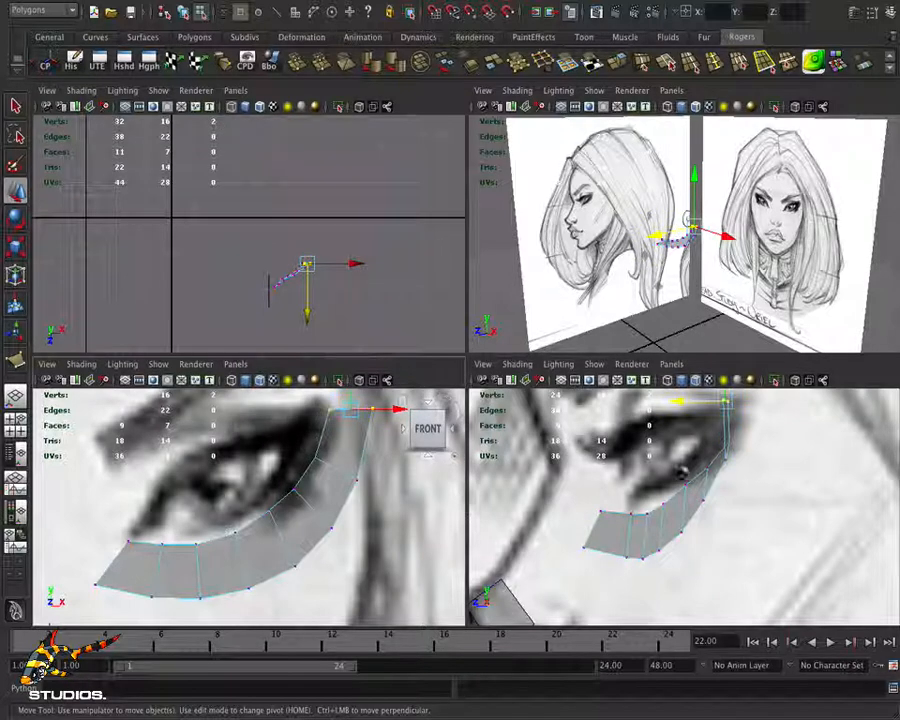
drag(681, 406, 704, 410)
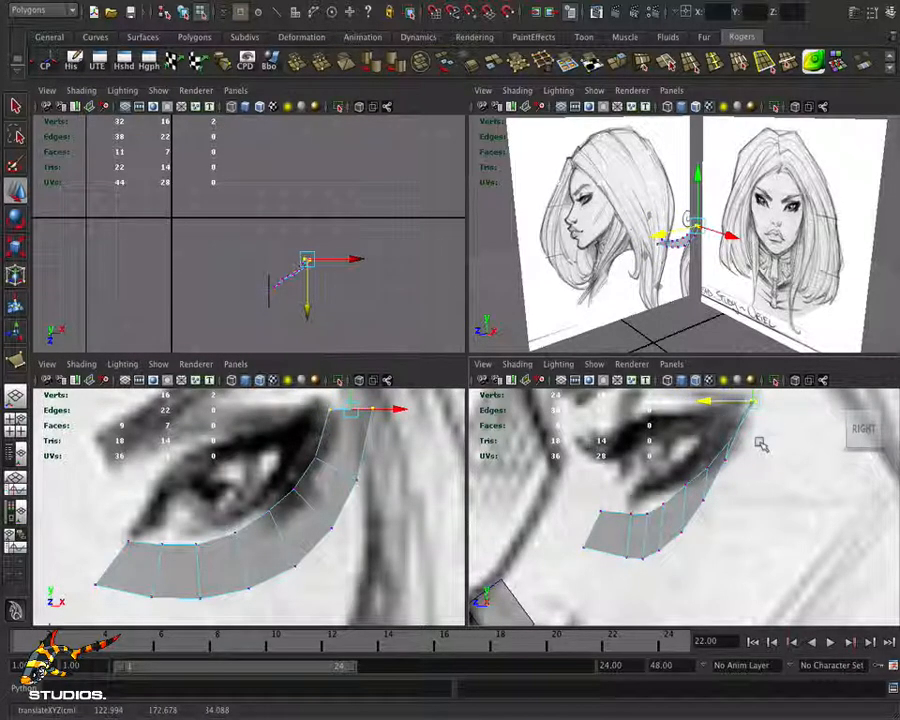
Separate the end edge's two vertices in the side view by moving the inner one forward and the outer one back
click(762, 435)
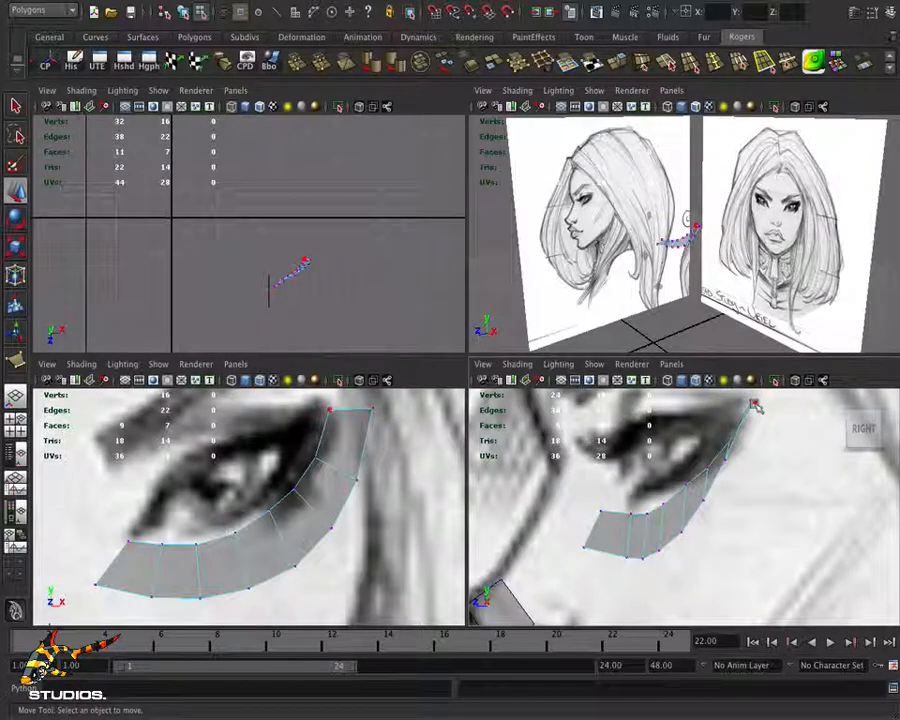
click(753, 403)
drag(710, 406, 689, 405)
click(788, 467)
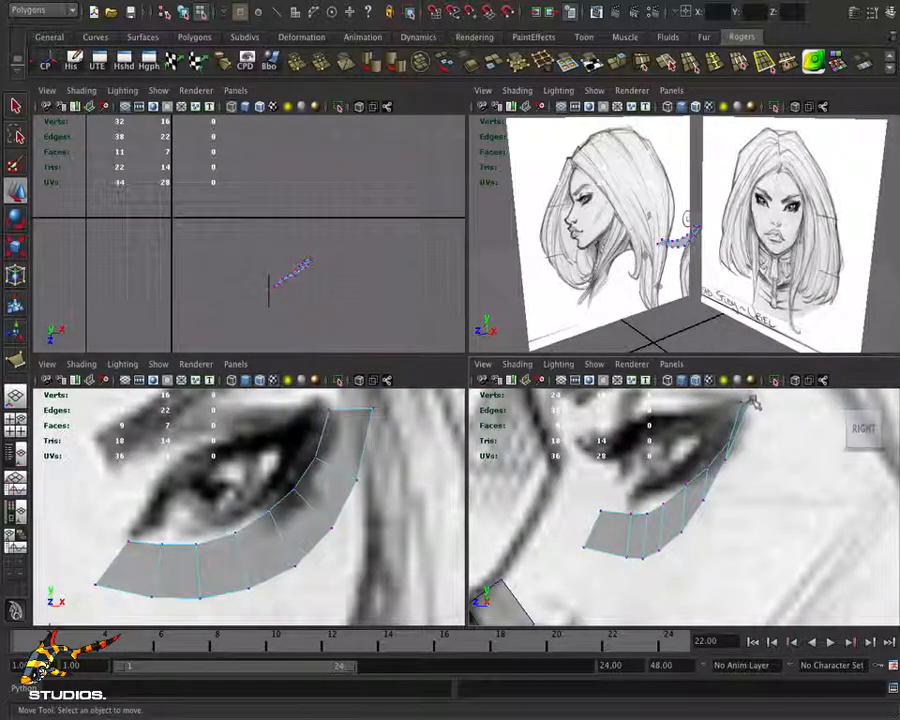
click(753, 402)
drag(753, 402, 769, 402)
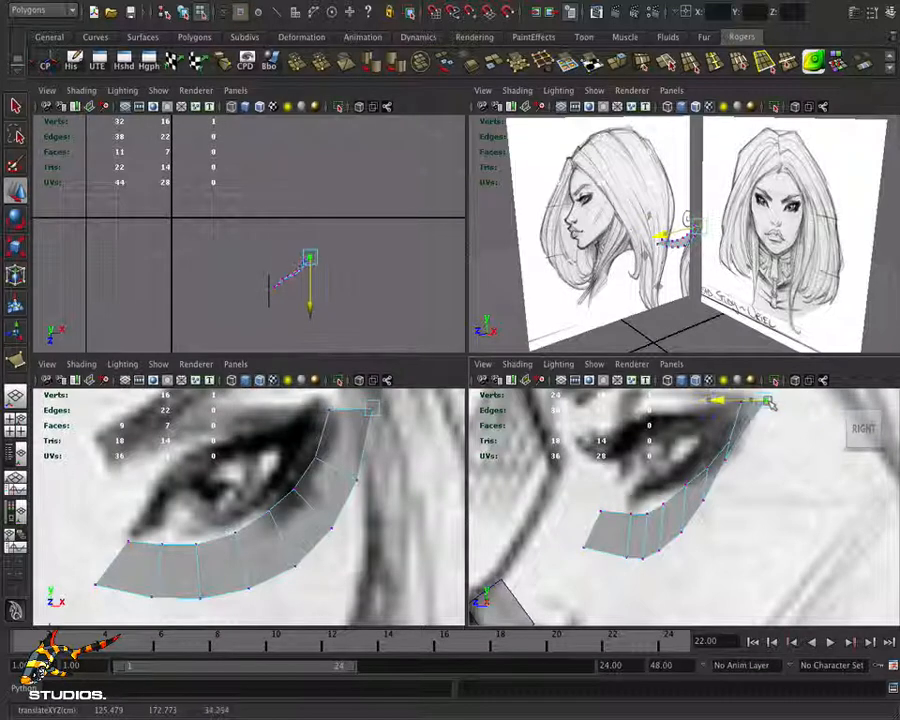
Adjust the strip's remaining outer-edge vertices along Z in the side view to give it an even width below the eye's outer half
click(733, 459)
middle_drag(733, 460, 745, 460)
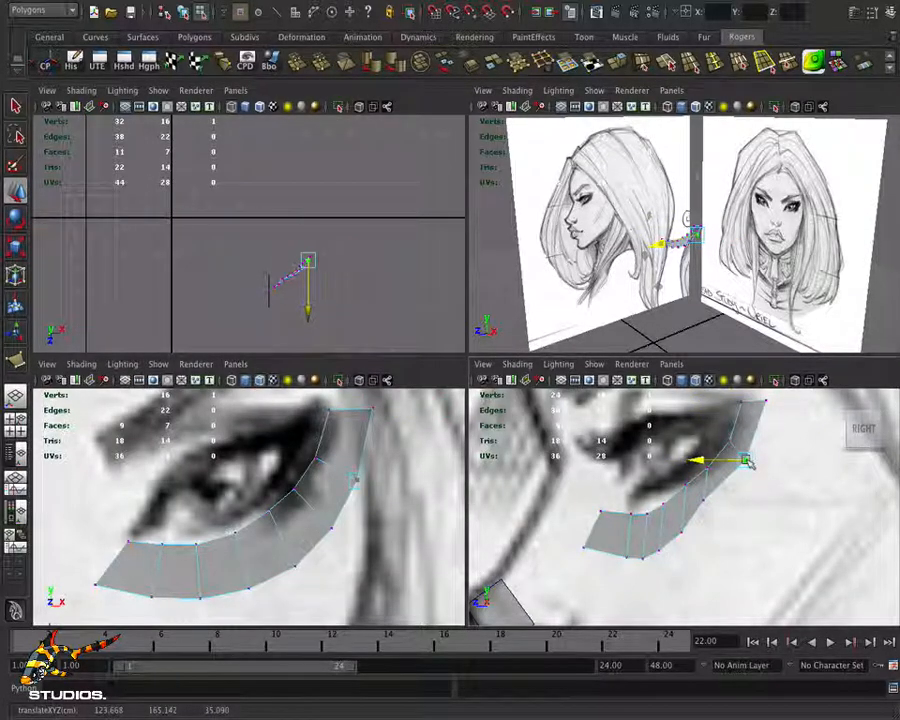
click(705, 500)
middle_drag(705, 500, 702, 501)
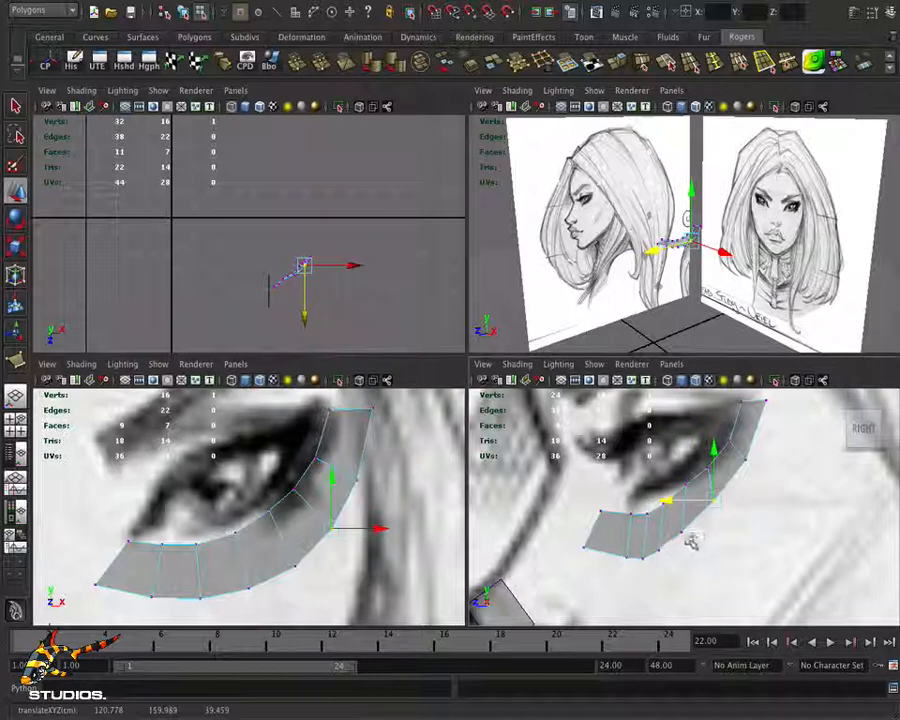
click(683, 533)
mouse_move(629, 532)
mouse_down()
mouse_move(645, 540)
mouse_move(628, 553)
mouse_up()
click(659, 552)
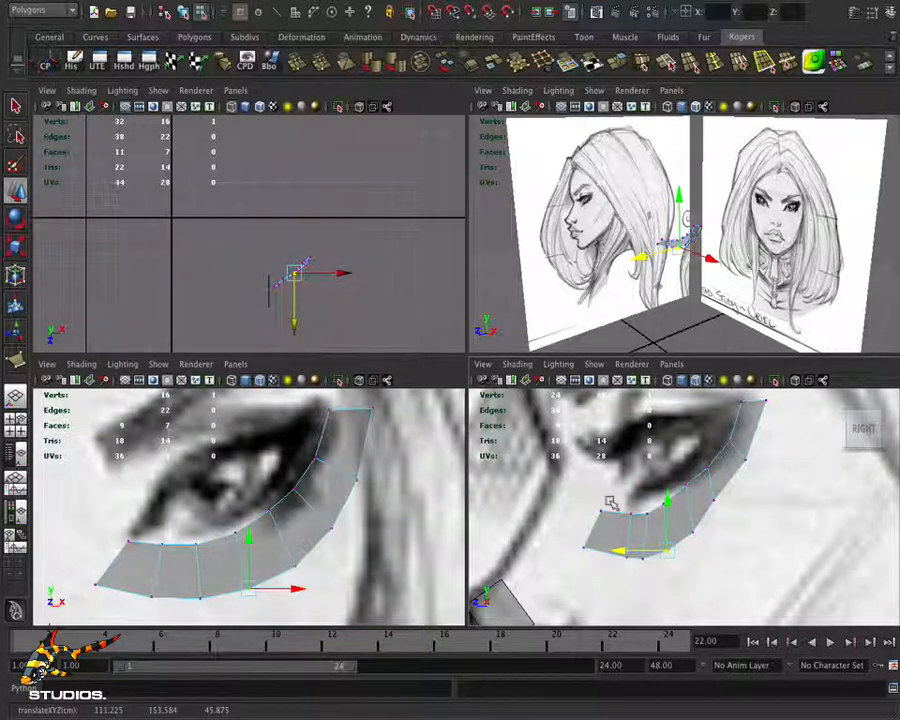
Adjust the inner-corner vertices along Z in the side view, moving the upper end vertex back to about 53.5 cm and the lower one forward
click(604, 512)
click(606, 512)
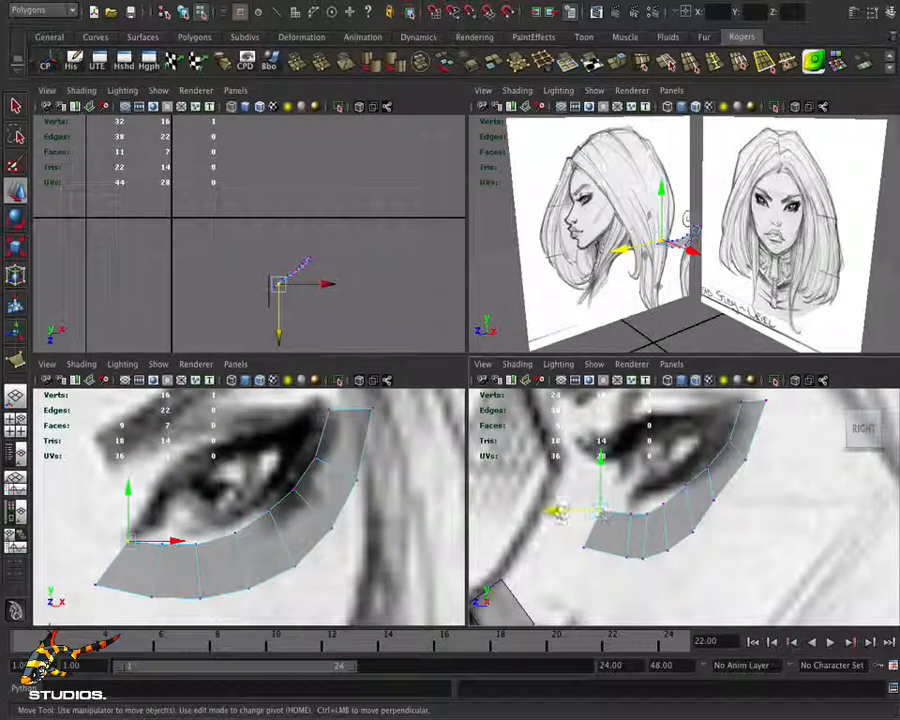
drag(604, 513, 569, 516)
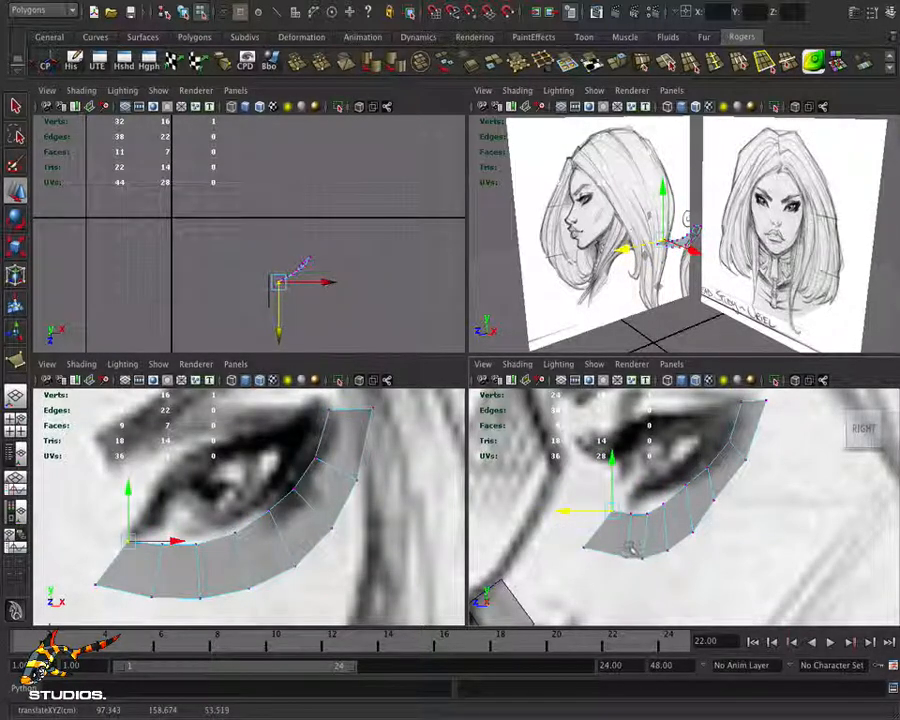
click(620, 558)
drag(598, 557, 593, 557)
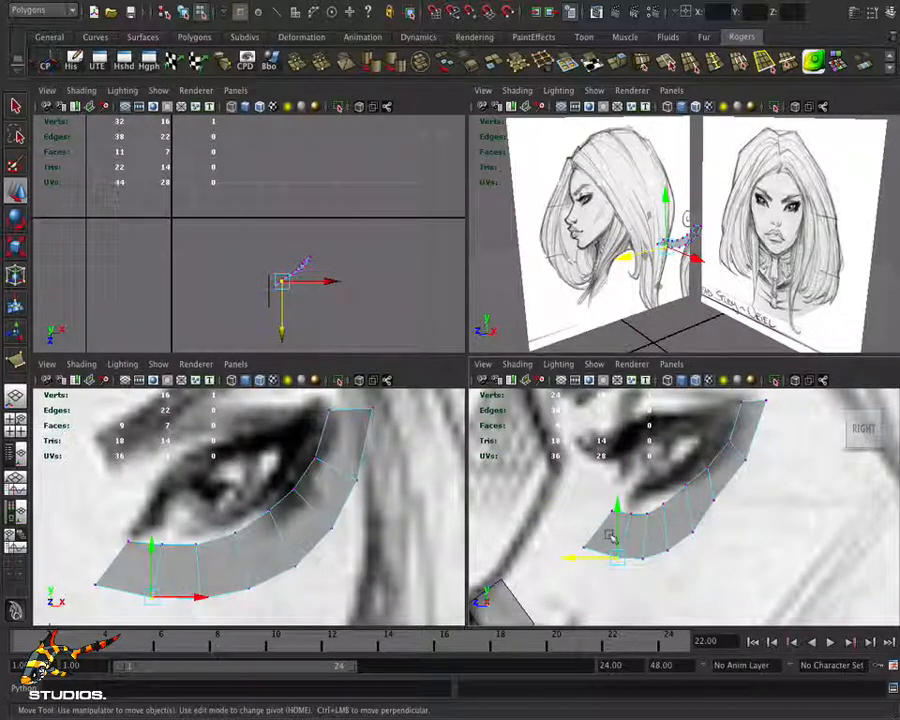
Raise the eight vertices nearest the inner corner in the side view and fine-tune single vertices along the strip for an even curve
drag(671, 571, 520, 490)
drag(628, 531, 630, 527)
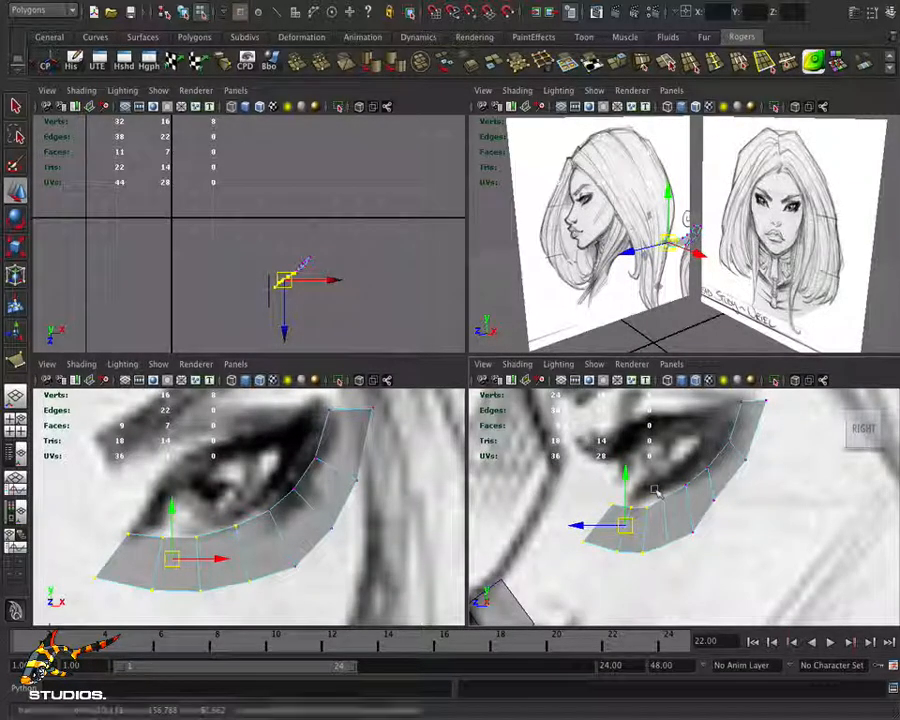
click(663, 500)
drag(664, 501, 669, 510)
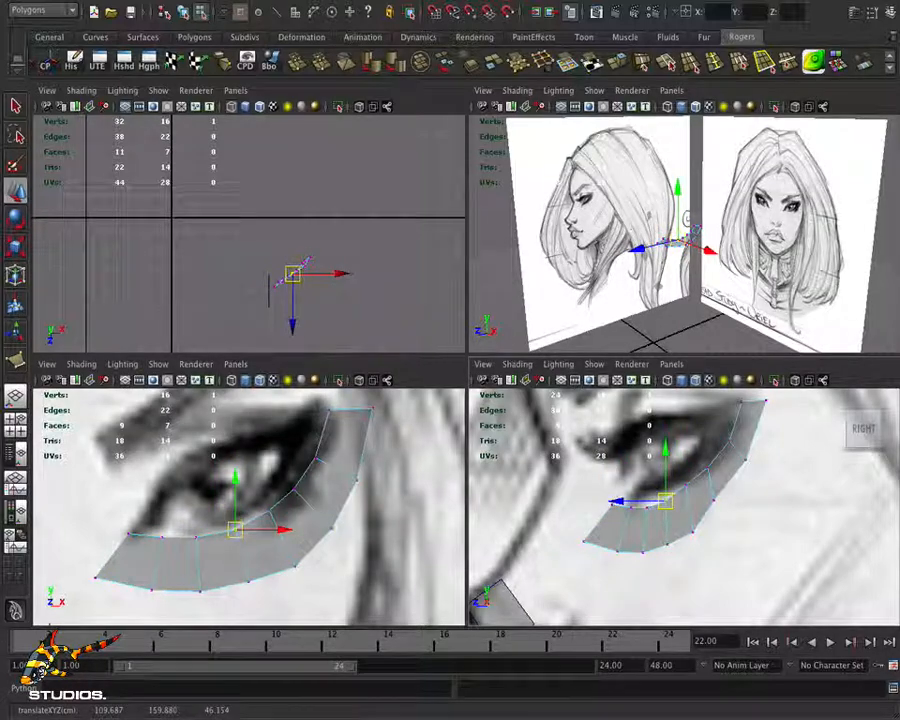
click(713, 503)
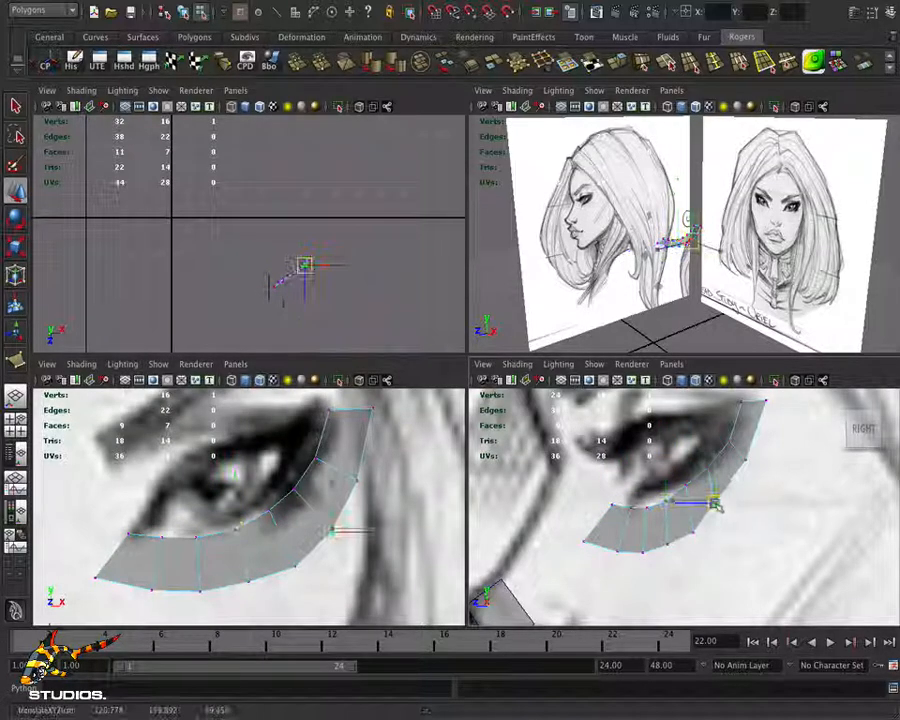
click(747, 460)
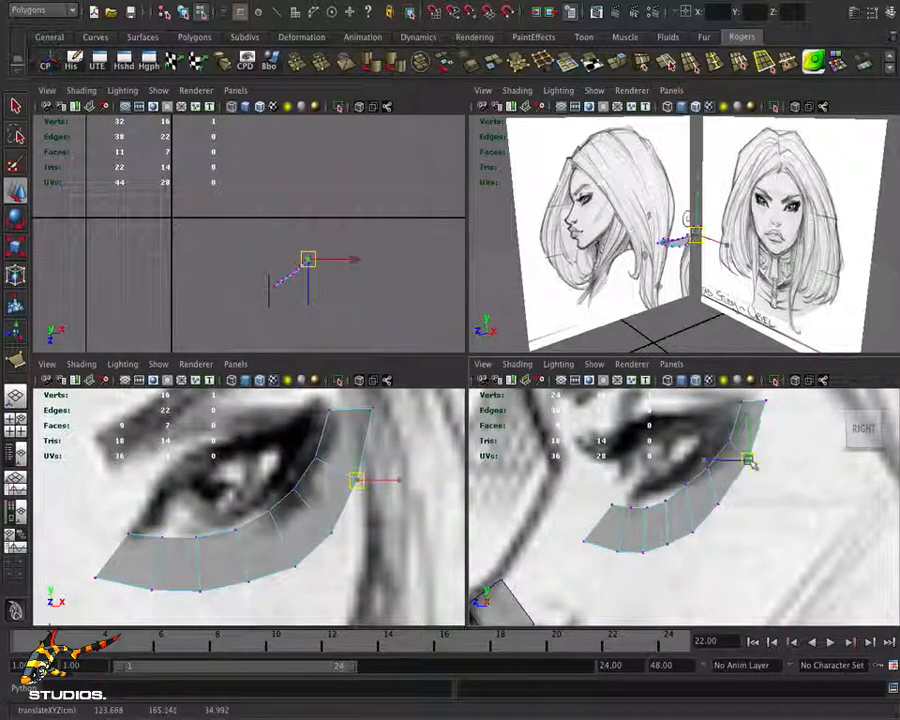
Extrude the strip's end edge at the eye's outer corner upward in the front view
mouse_move(600, 300)
alt+mouse_down()
mouse_move(720, 265)
mouse_move(866, 270)
mouse_move(830, 291)
mouse_move(608, 247)
alt+mouse_up()
mouse_move(690, 262)
alt+right_down()
mouse_move(646, 274)
mouse_move(665, 284)
alt+right_up()
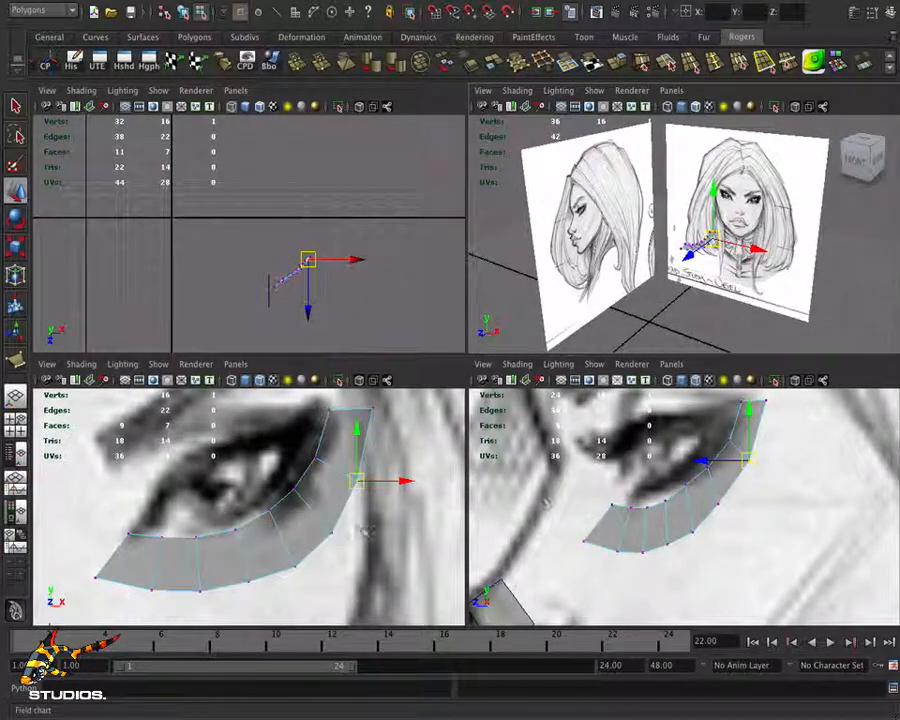
alt+middle_drag(661, 492, 666, 521)
alt+middle_drag(314, 500, 323, 524)
alt+right_drag(300, 516, 252, 503)
alt+middle_drag(252, 503, 248, 517)
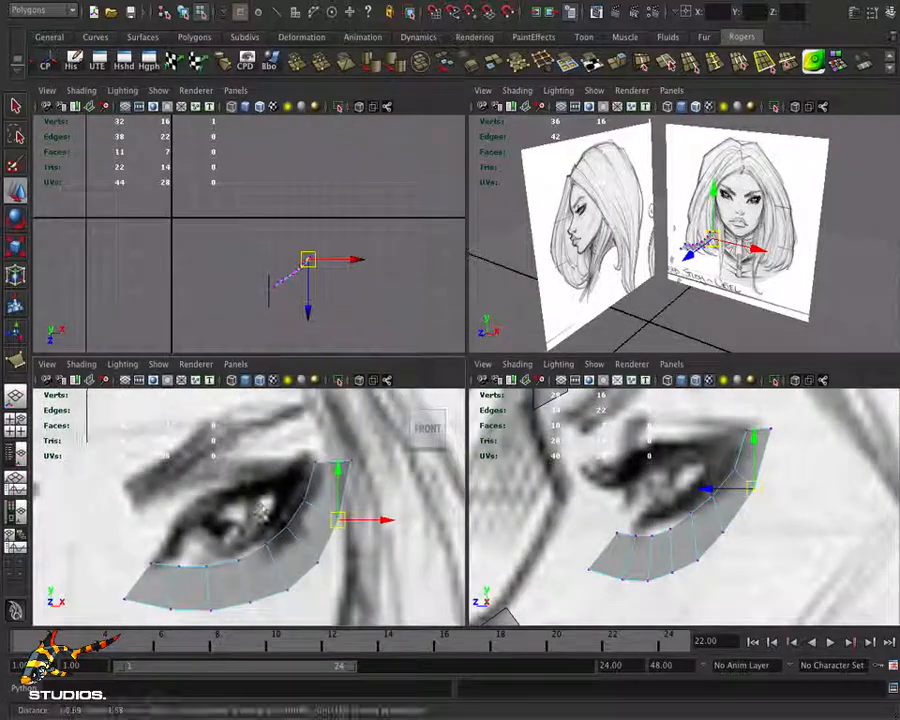
right_drag(327, 443, 326, 404)
click(331, 463)
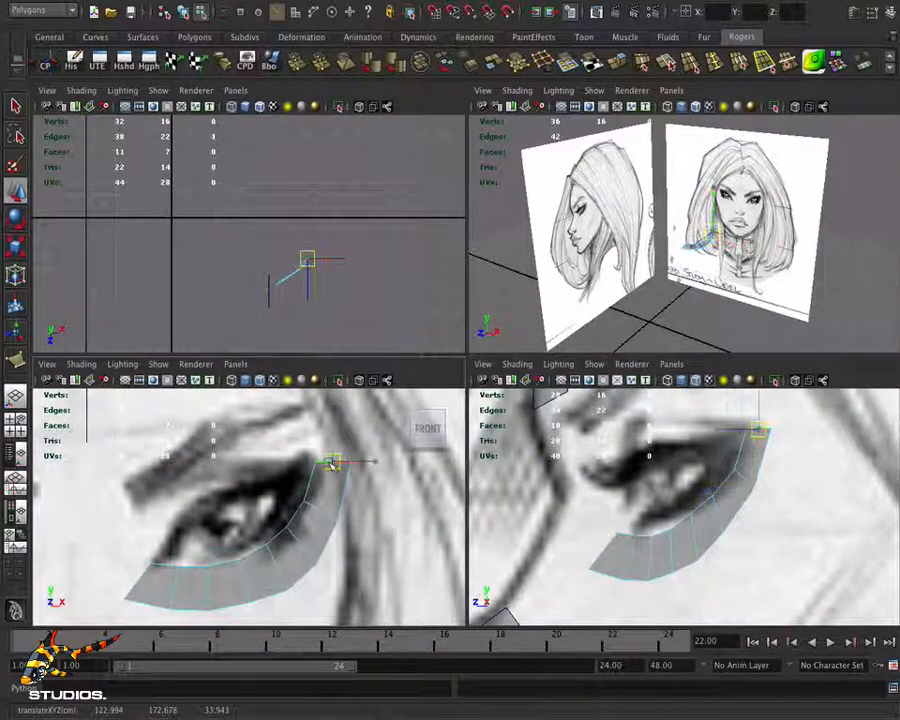
key(ctrl+e)
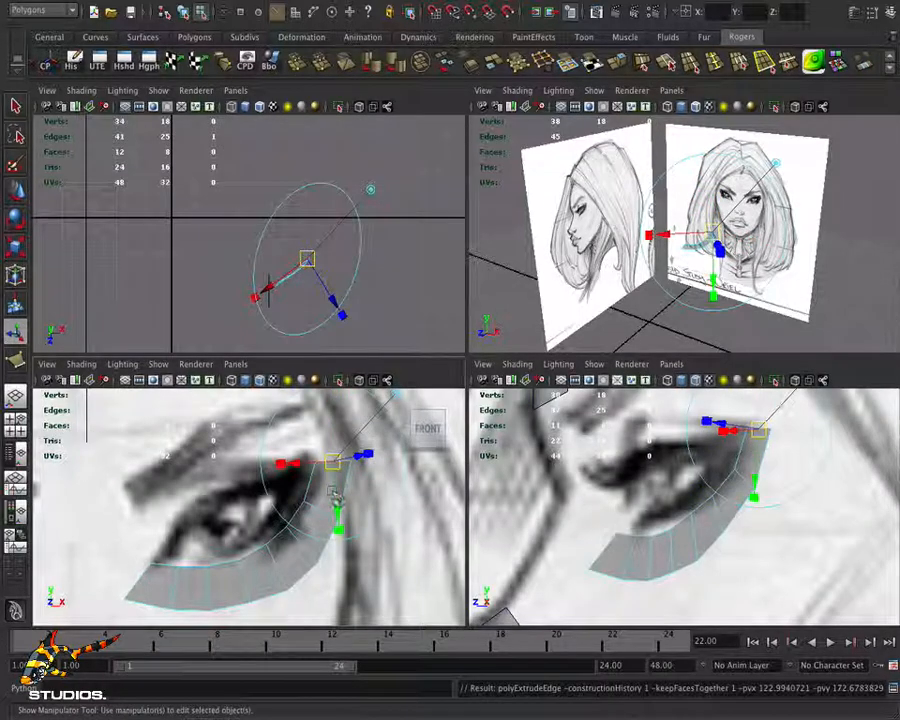
drag(337, 508, 335, 487)
Rotate the extruded outer-corner edge to lean toward the brow and fine-tune its position in the front view
key(e)
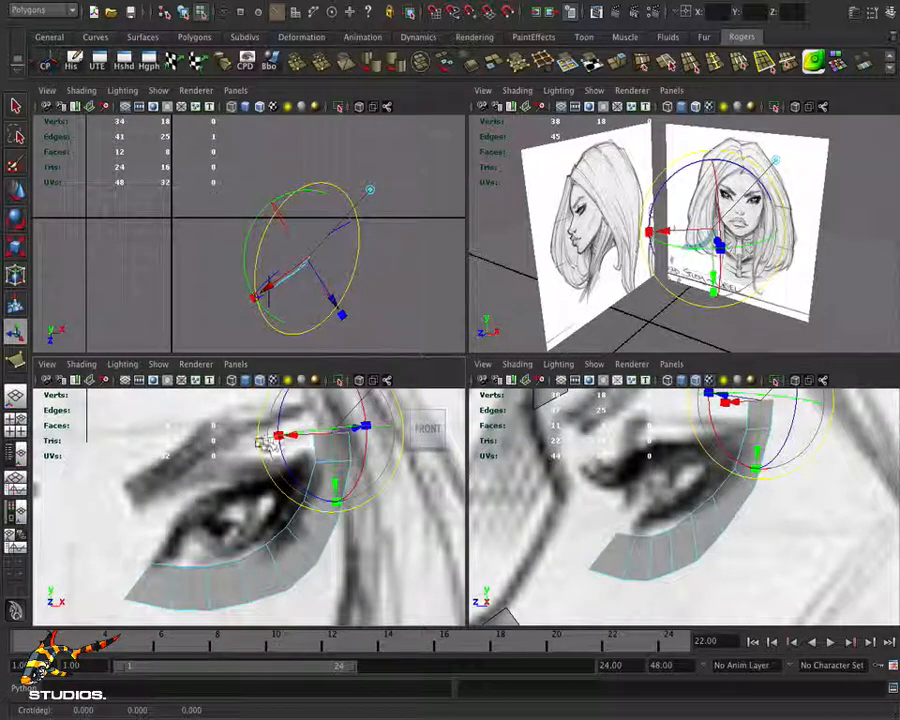
drag(267, 443, 273, 483)
click(356, 478)
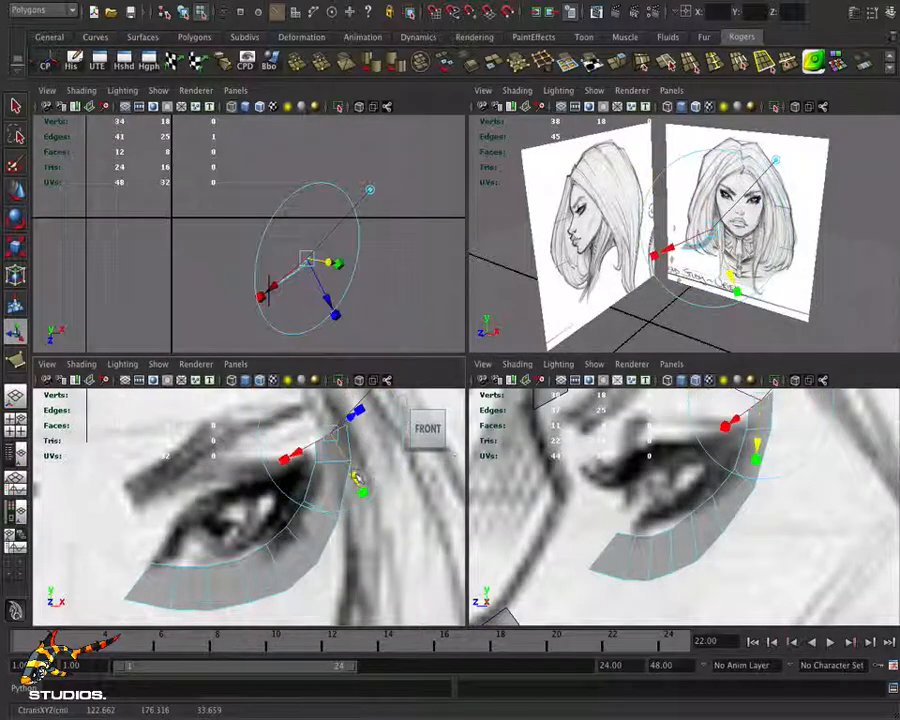
drag(355, 478, 354, 476)
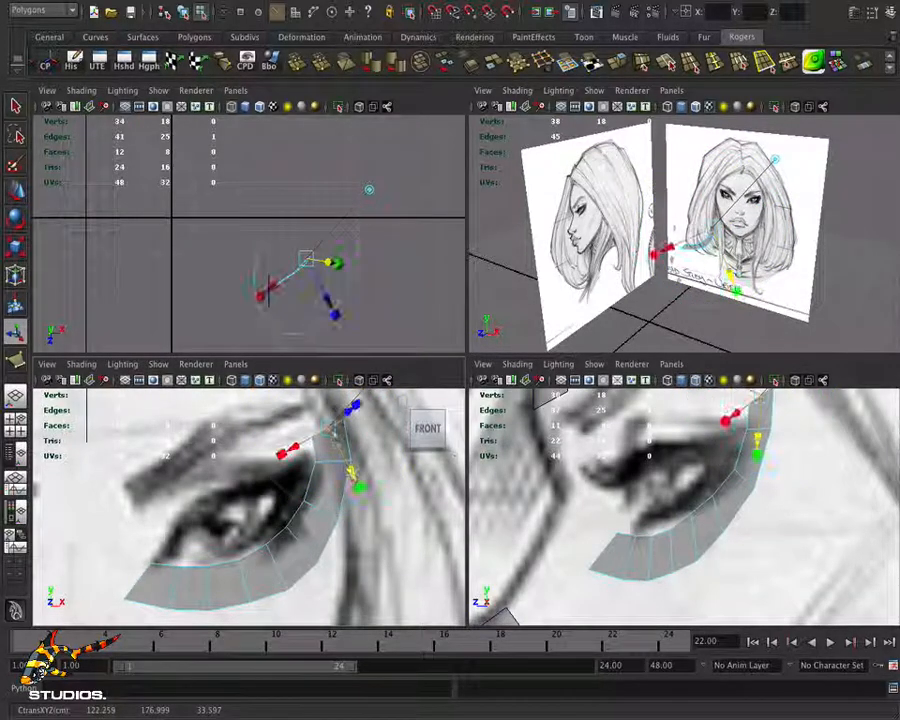
drag(328, 428, 338, 455)
Extrude the outer-corner end edge once more, up and inward to the brow's outer tip
key(g)
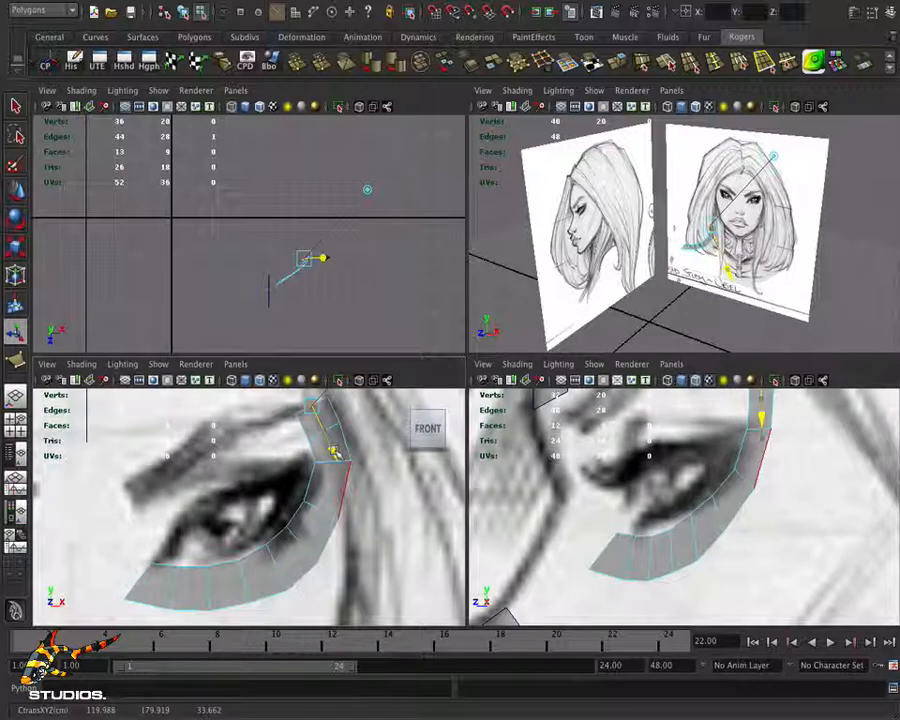
drag(332, 449, 337, 456)
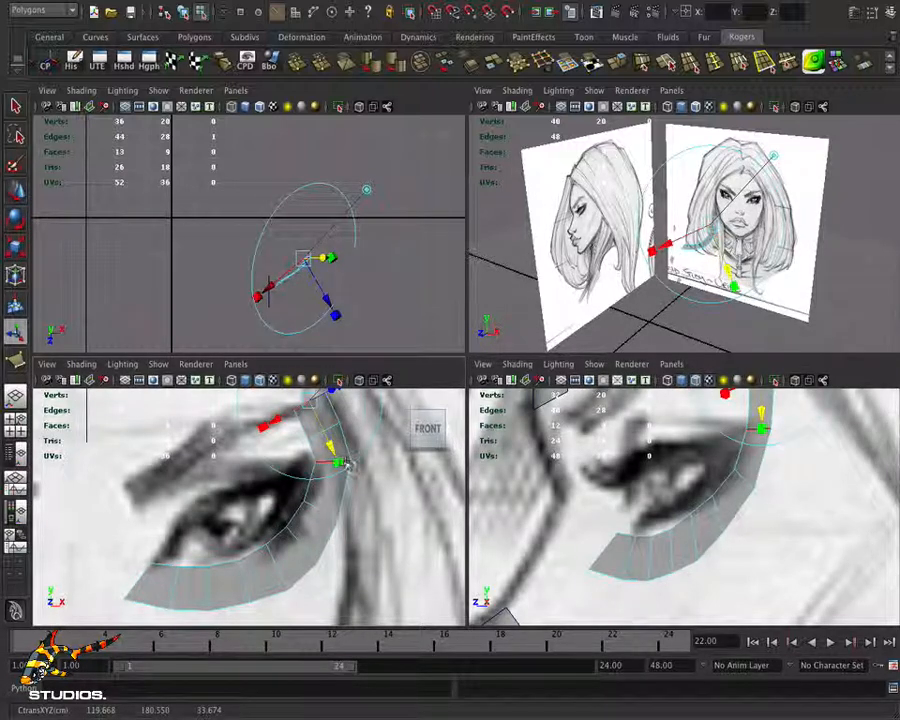
drag(309, 404, 302, 416)
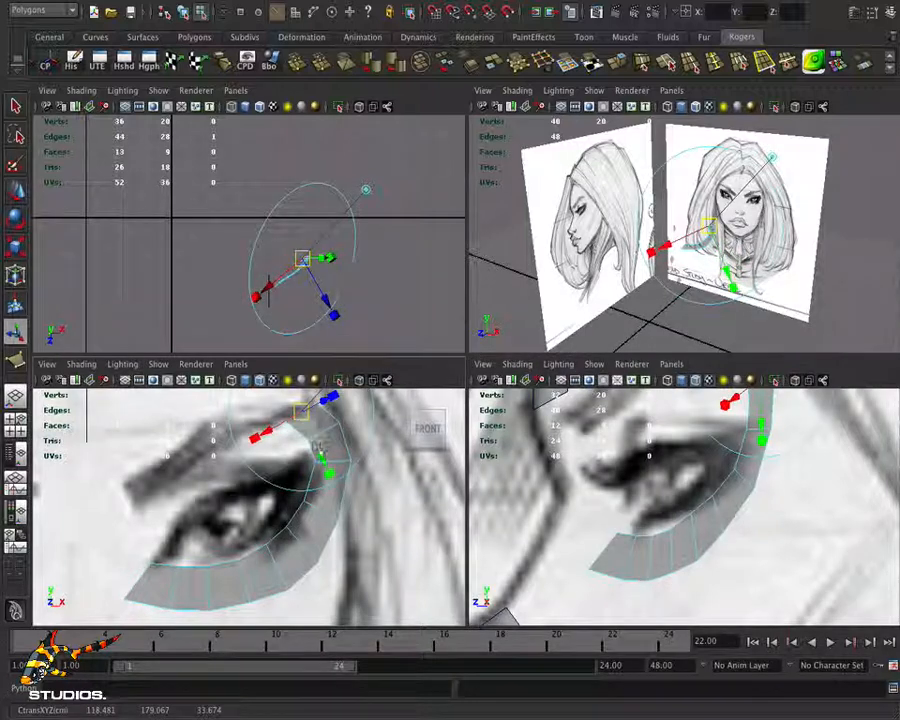
Extrude the strip's inner-corner end edge upward in the front view, shift it toward the eye and rotate it closer to horizontal
alt+middle_drag(331, 468, 351, 522)
alt+middle_drag(351, 524, 376, 474)
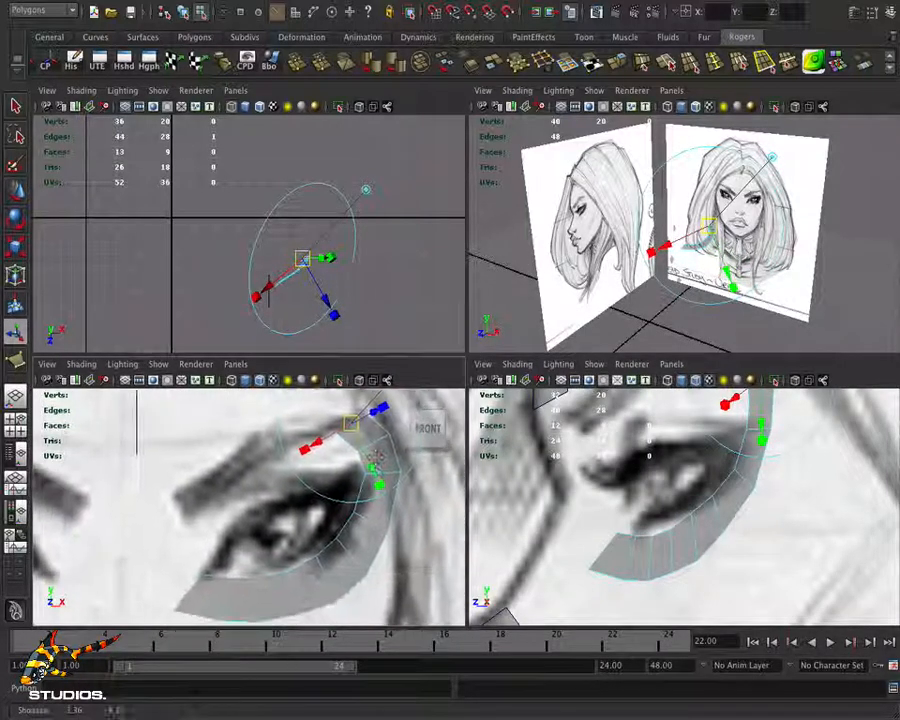
click(186, 600)
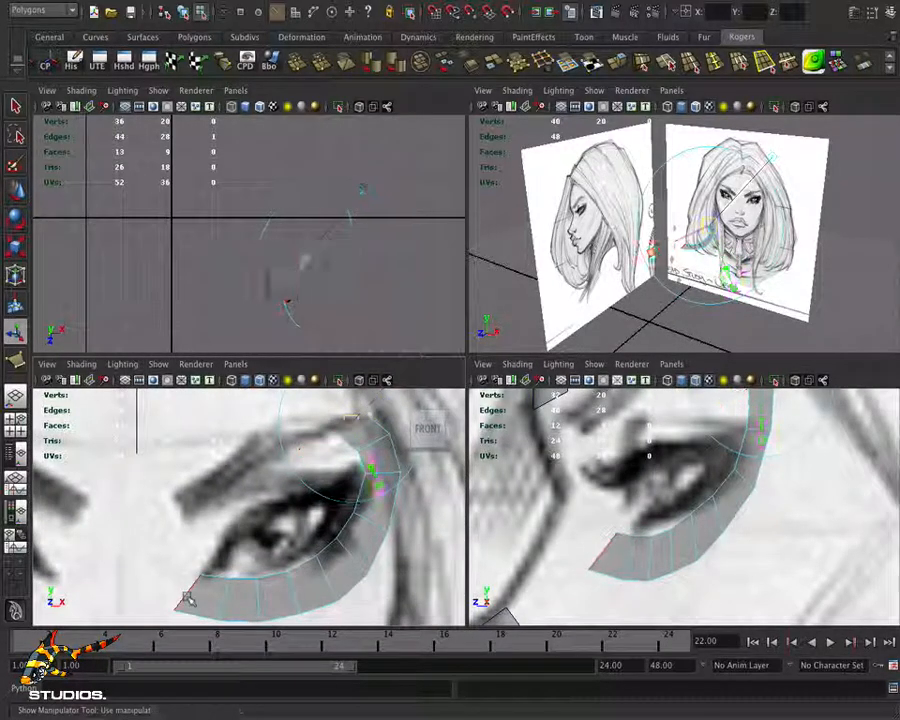
click(205, 595)
key(ctrl+e)
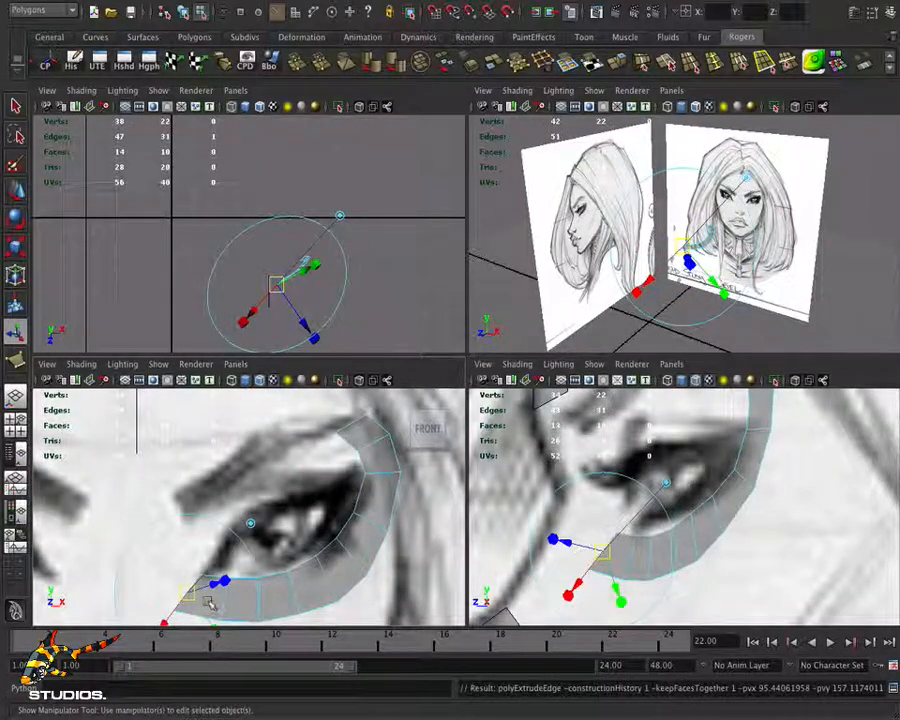
alt+middle_drag(228, 595, 223, 518)
drag(215, 552, 182, 523)
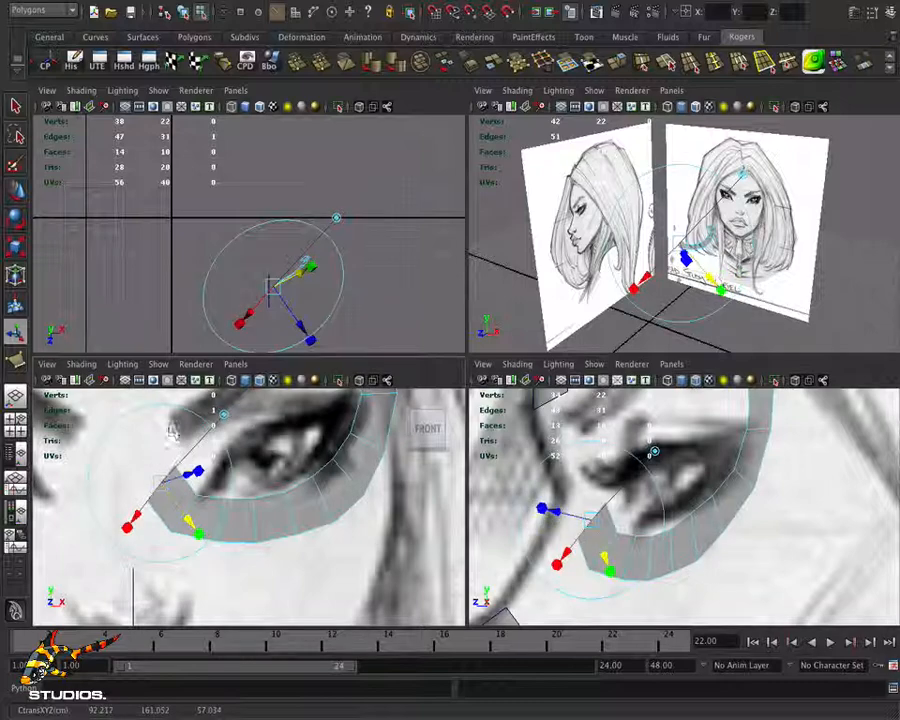
drag(163, 481, 177, 475)
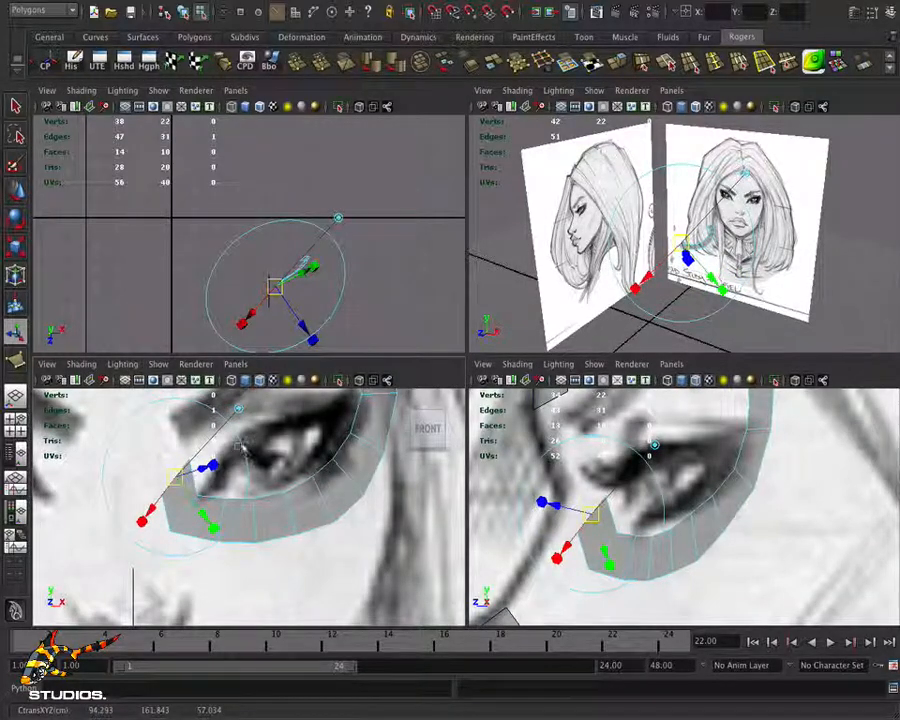
click(239, 409)
drag(247, 455, 240, 494)
click(145, 492)
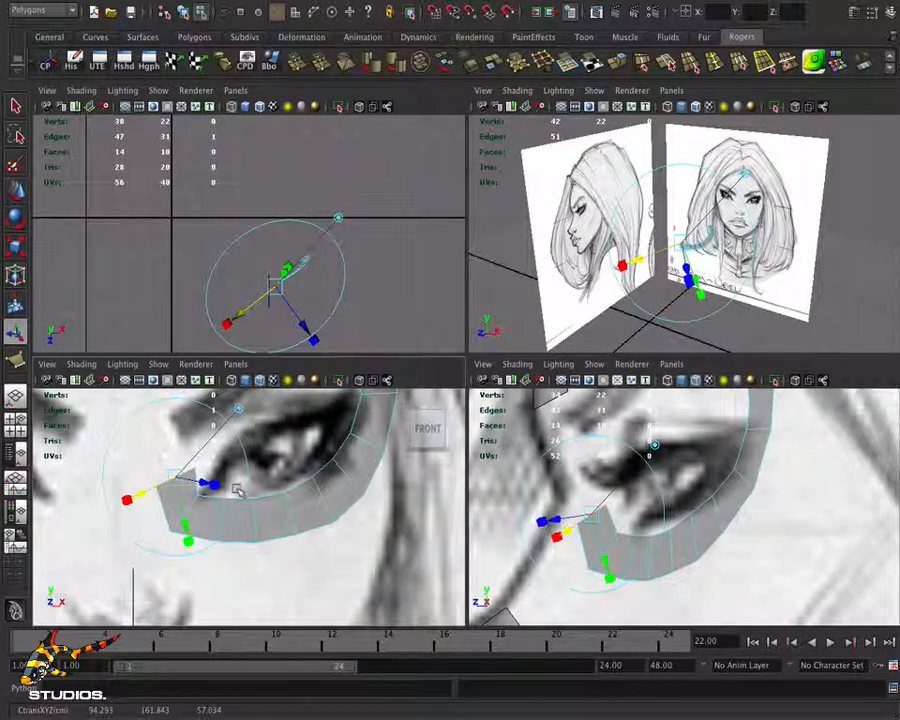
Extrude the inner-corner end edge again toward the brow and shift it outward over the eye's inner corner
key(ctrl+e)
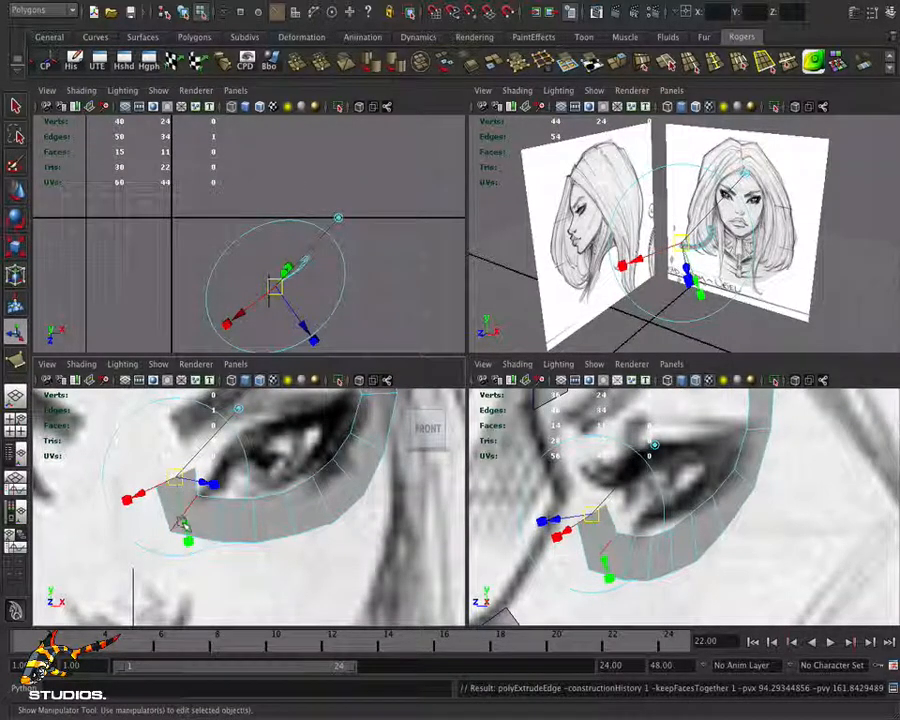
drag(182, 523, 182, 503)
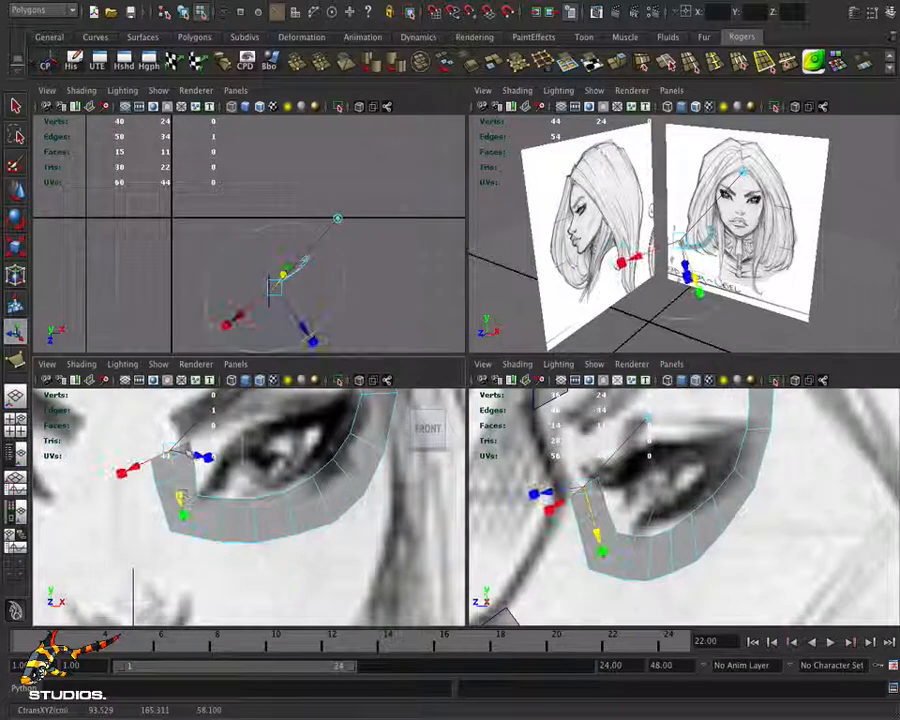
drag(174, 447, 196, 440)
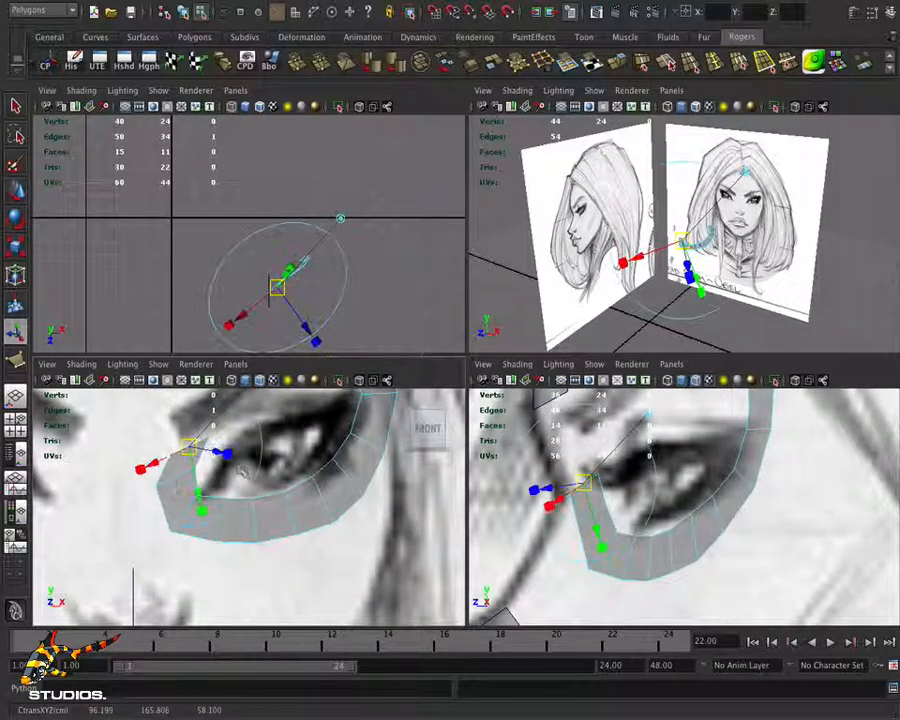
Move the end vertices above the outer corner inward in the front view and lower the inner-side ones toward the upper lid
alt+middle_drag(262, 482, 274, 545)
alt+right_drag(312, 439, 321, 437)
alt+middle_drag(322, 437, 309, 518)
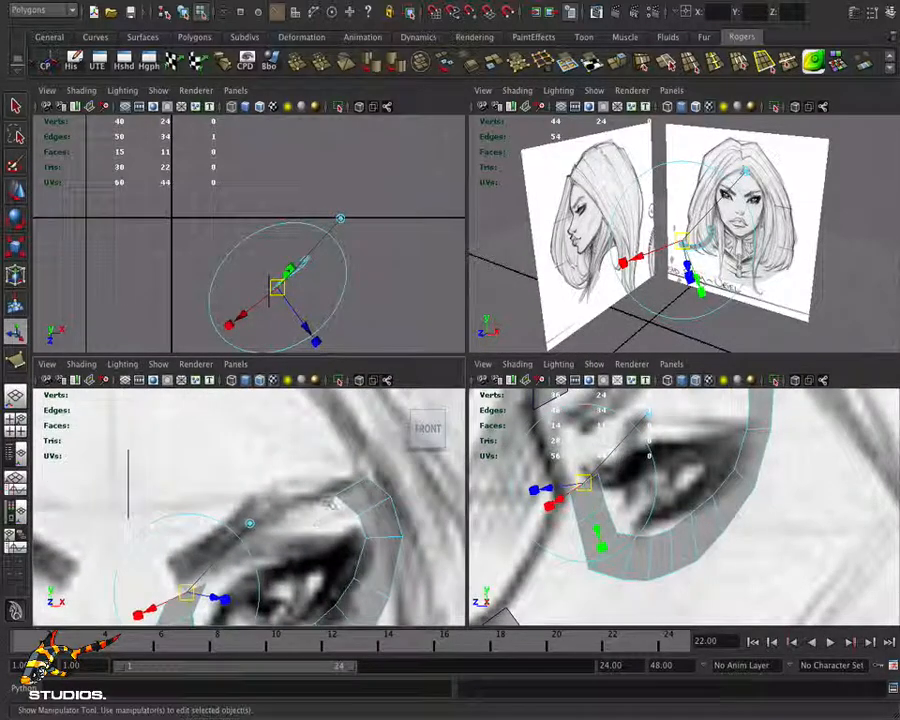
right_drag(343, 441, 281, 430)
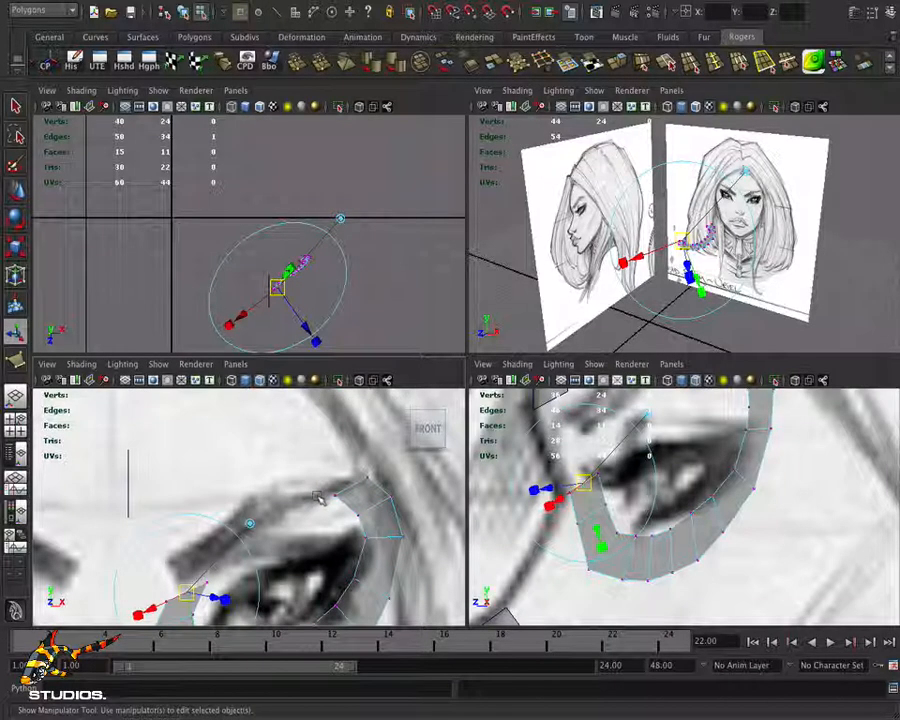
click(318, 494)
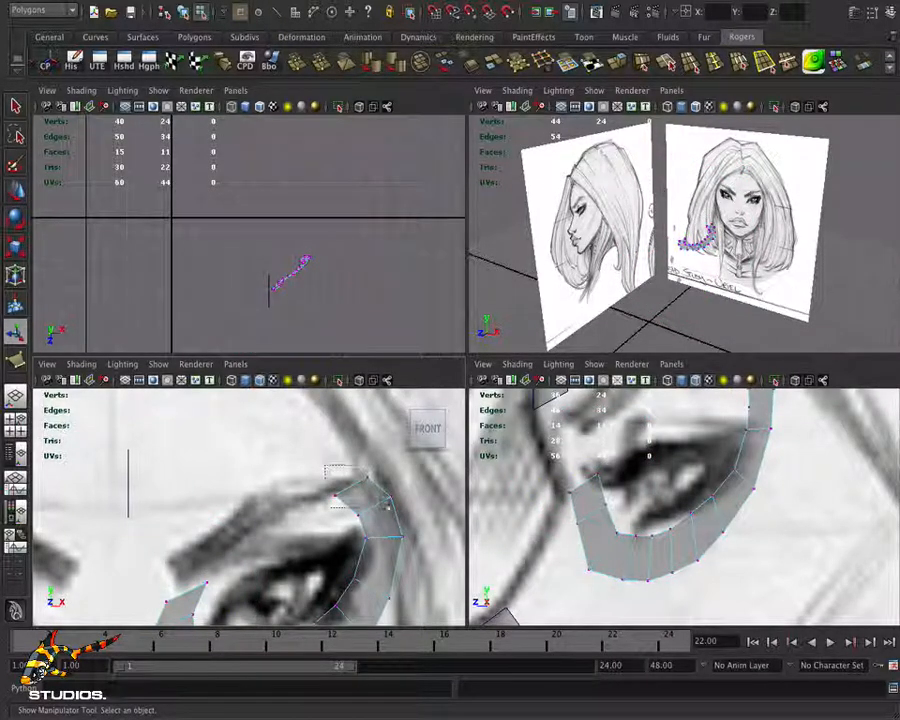
drag(386, 506, 334, 498)
key(w)
click(356, 524)
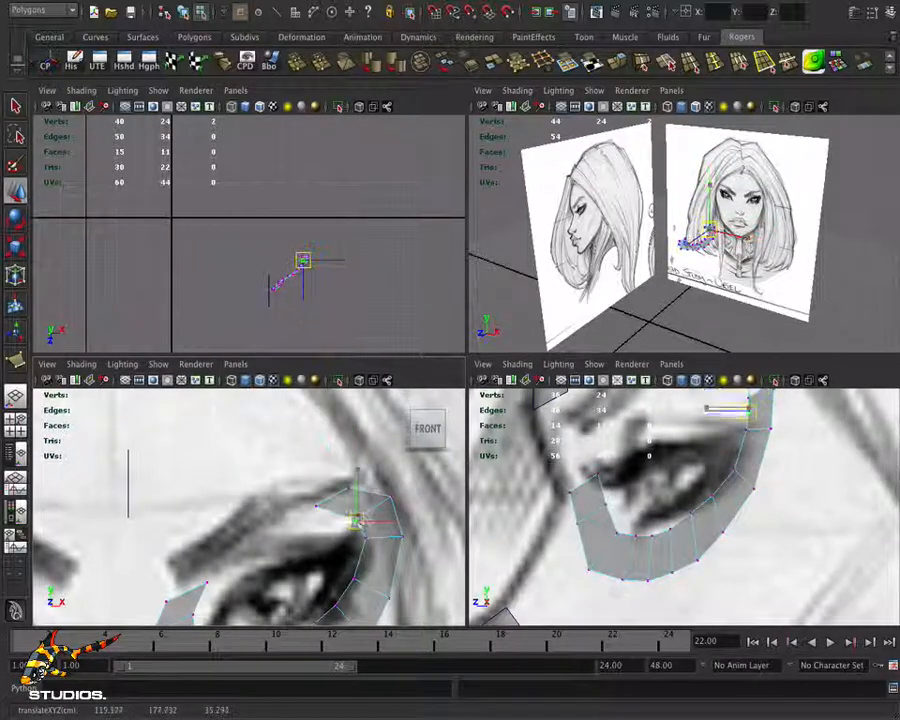
click(349, 488)
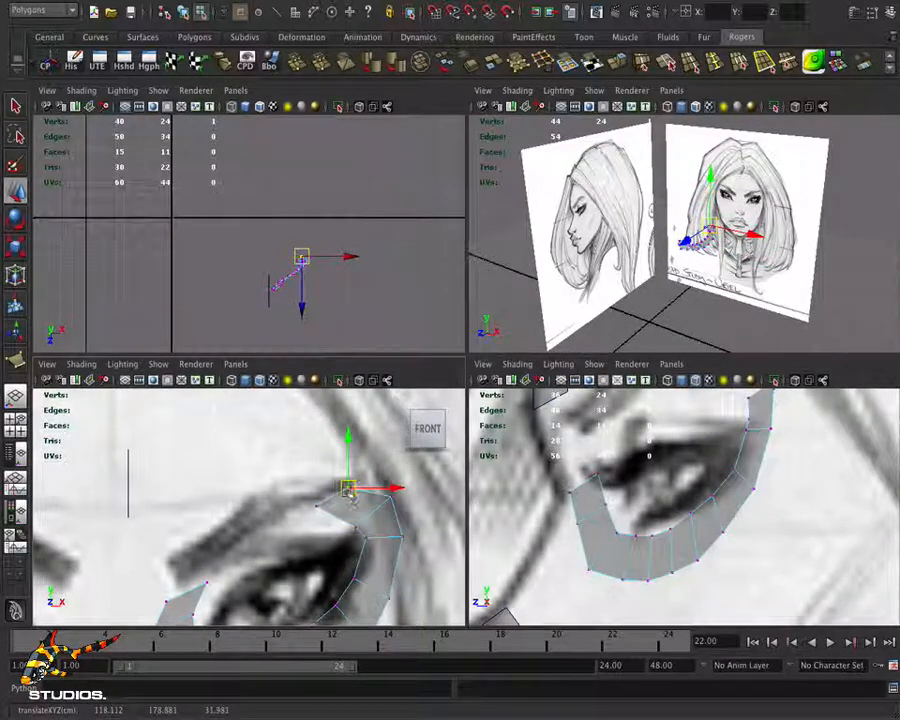
drag(348, 489, 316, 525)
Shift the two upper outer-edge vertices near the brow's outer tip inward to even out the faces above the outer corner
alt+middle_drag(334, 565, 330, 511)
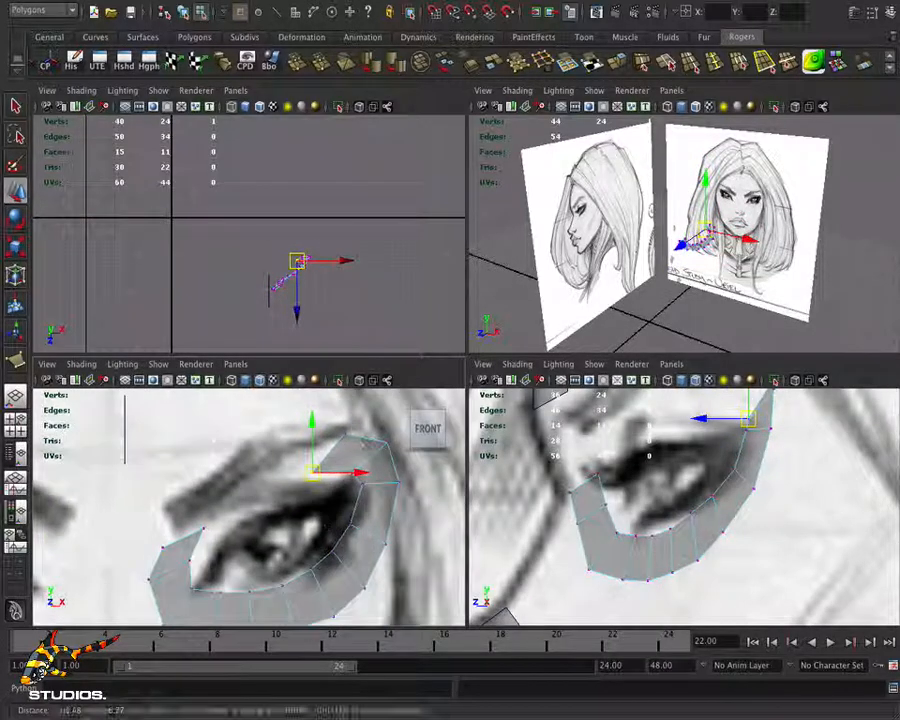
click(348, 429)
drag(346, 431, 333, 437)
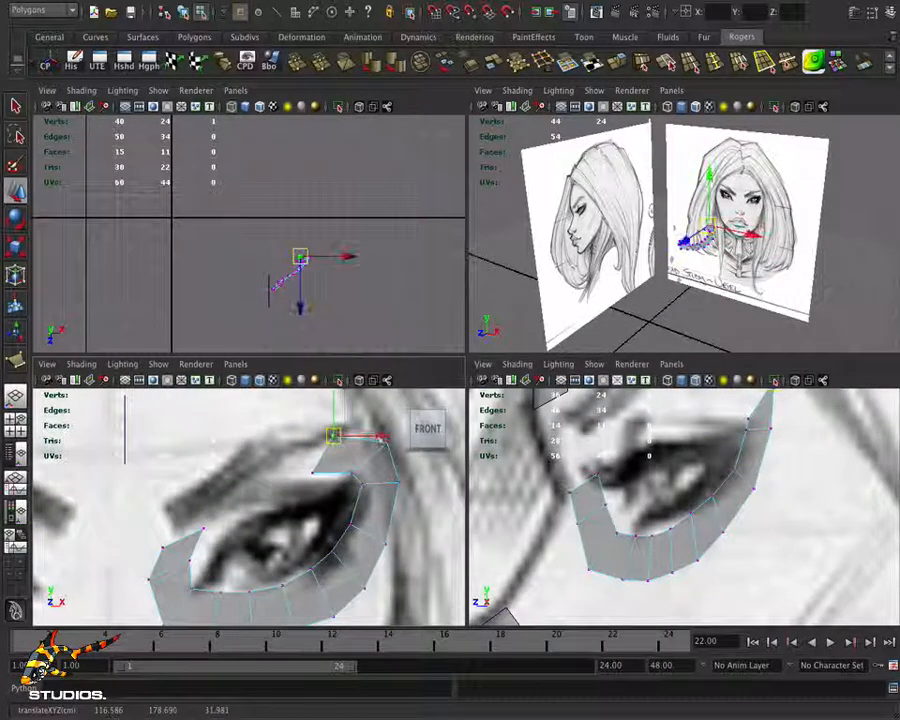
click(388, 443)
drag(389, 443, 376, 439)
Reposition the inner-corner vertices in the front view, moving the eye-side ones toward the lid and raising the outer end vertex toward the brow
click(199, 563)
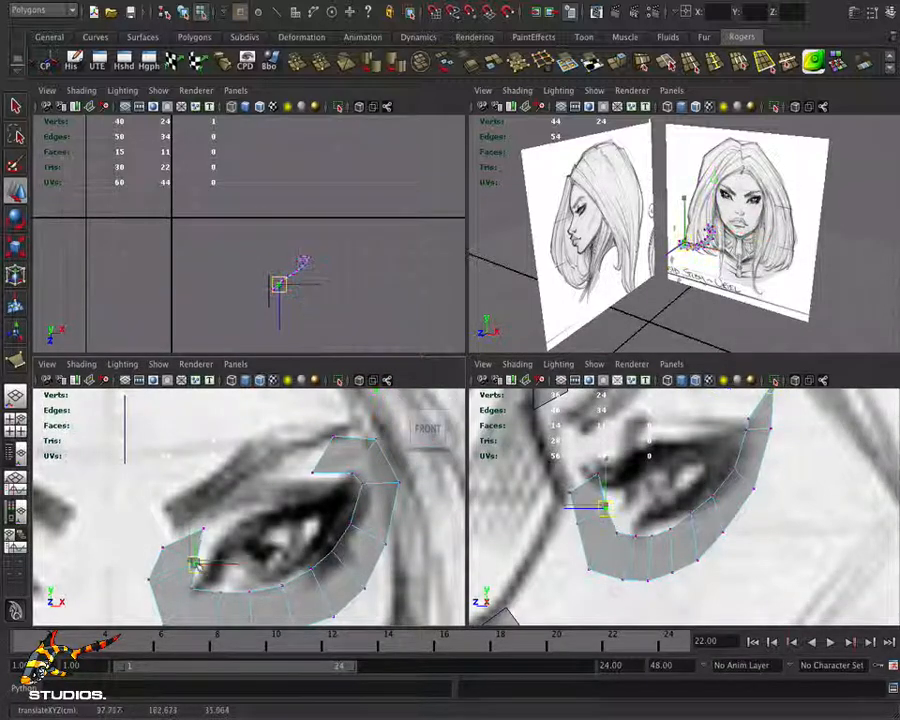
click(203, 531)
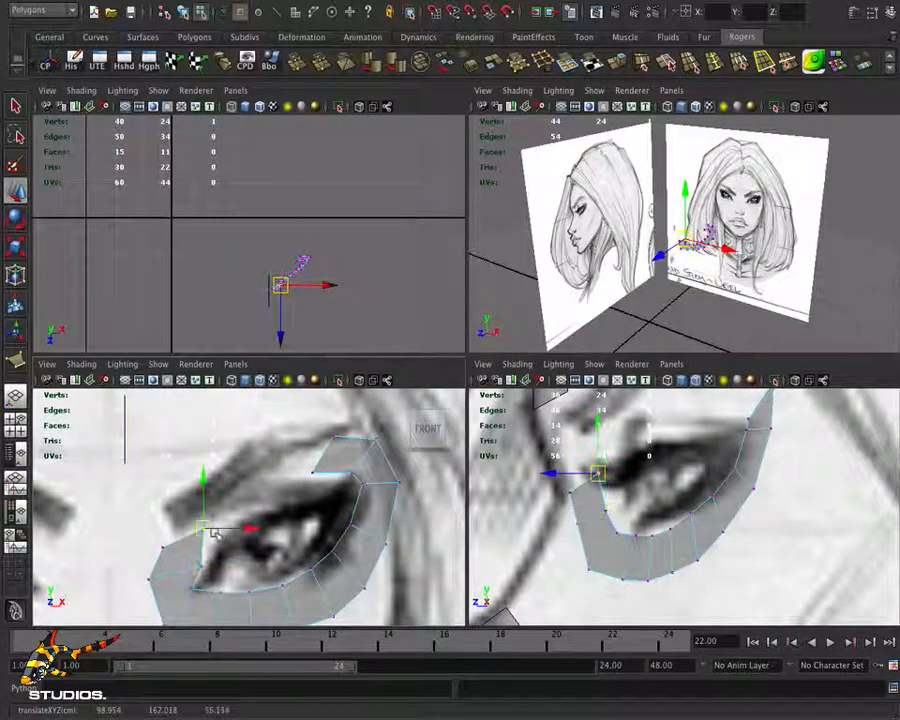
drag(207, 530, 216, 536)
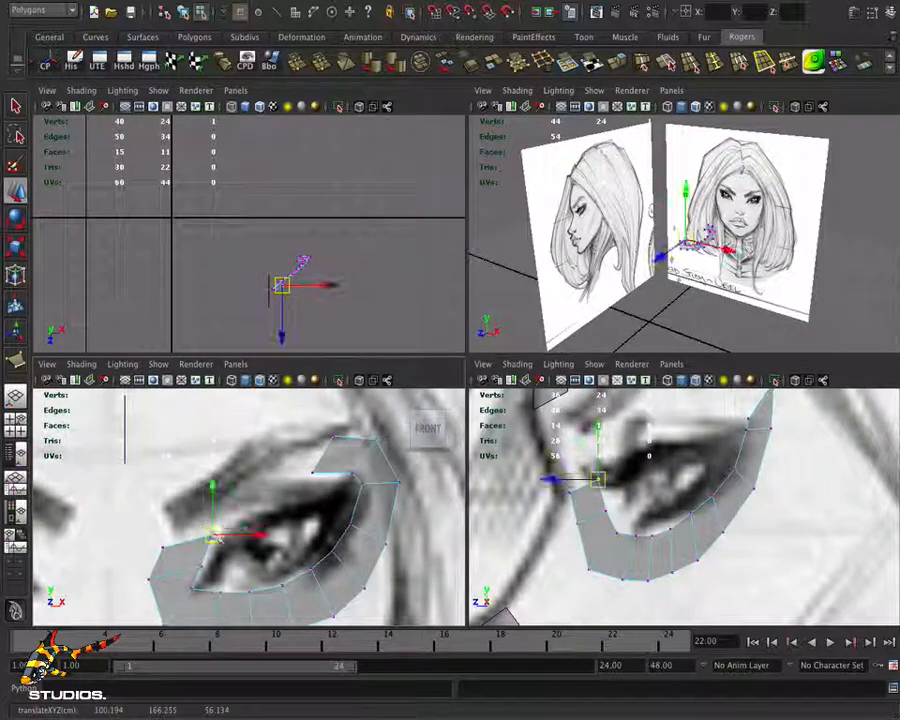
click(163, 548)
drag(164, 548, 177, 531)
Fine-tune the strip's vertices around the inner corner in the front view, raising the lower outer one and nudging the eye-side end vertex outward
alt+middle_drag(163, 606, 188, 548)
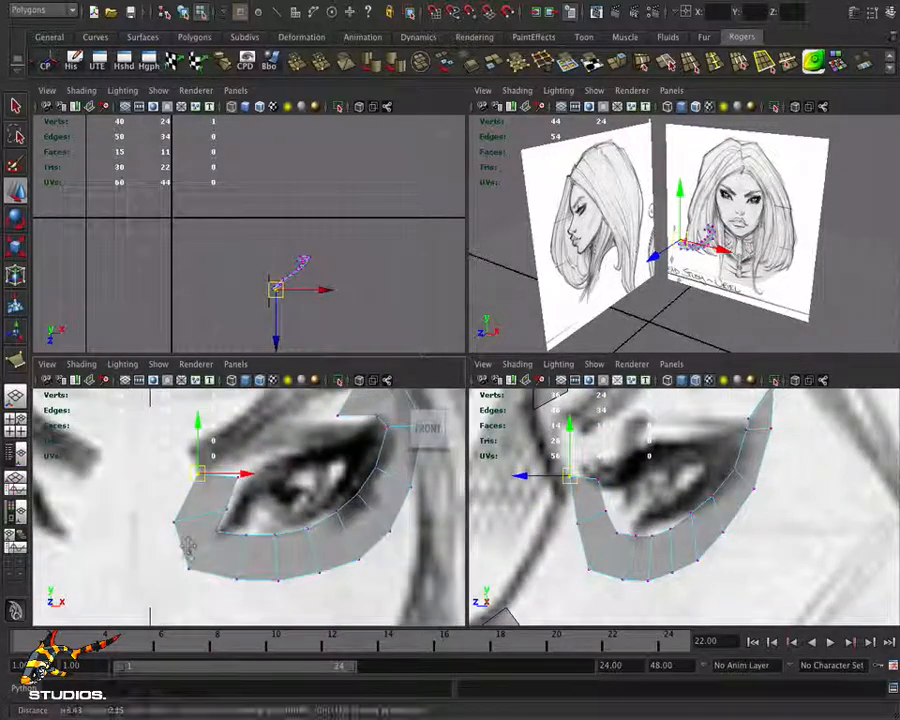
click(215, 533)
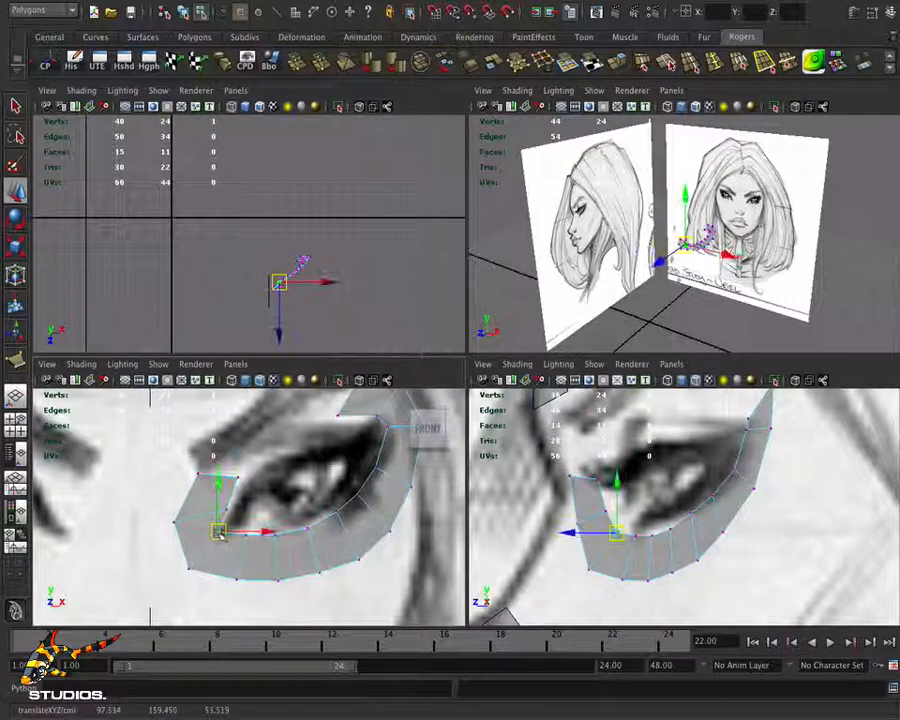
click(189, 568)
drag(189, 567, 188, 563)
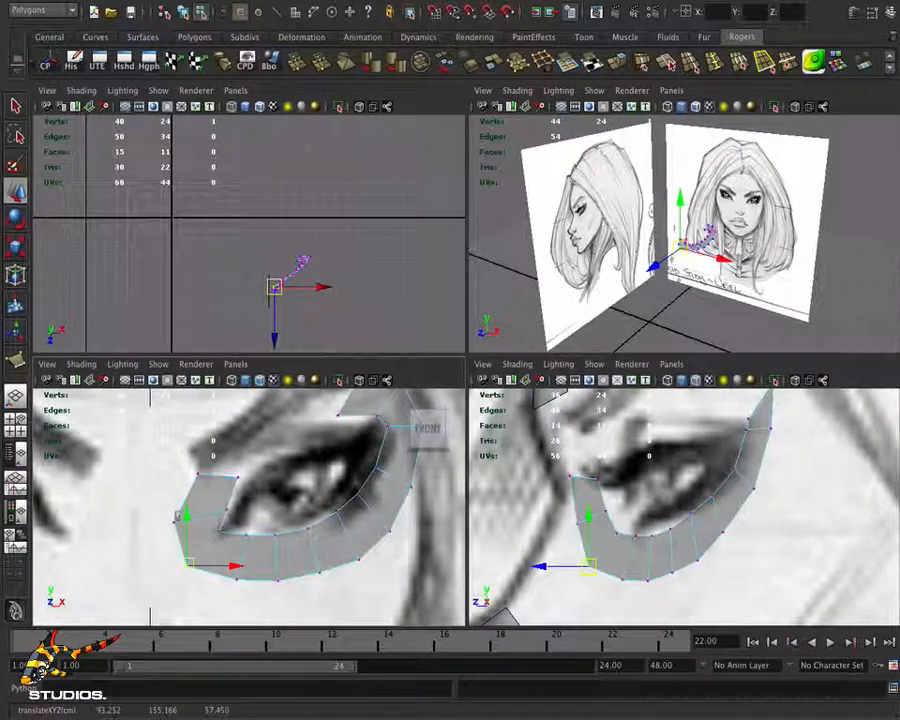
click(237, 478)
drag(238, 478, 242, 480)
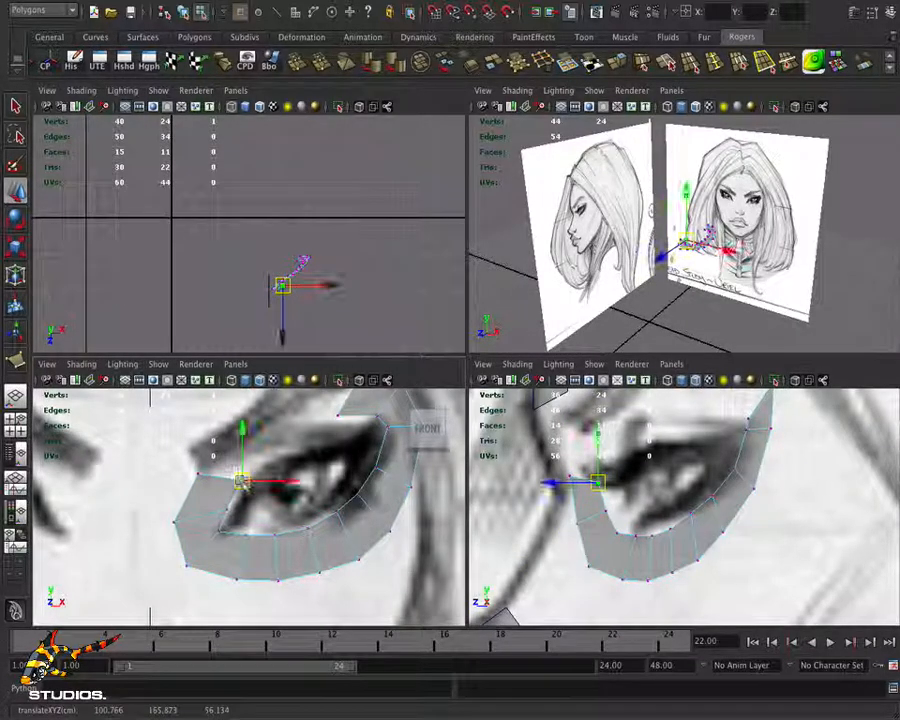
Nudge the two end vertices above the eye's outer corner in the front view, squaring up the strip's open end
alt+middle_drag(289, 480, 251, 562)
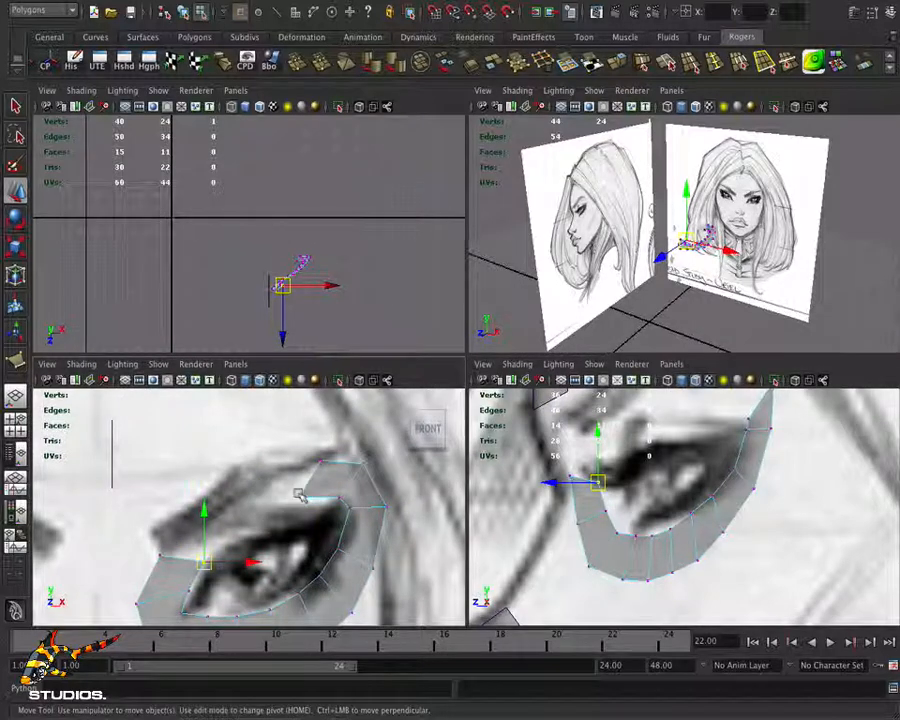
click(300, 496)
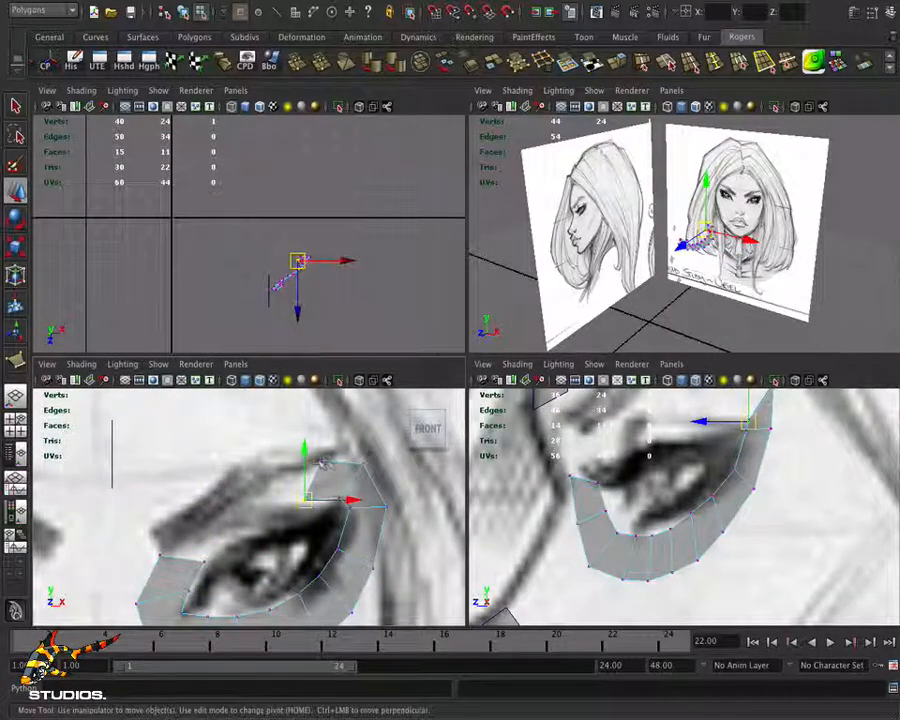
click(319, 461)
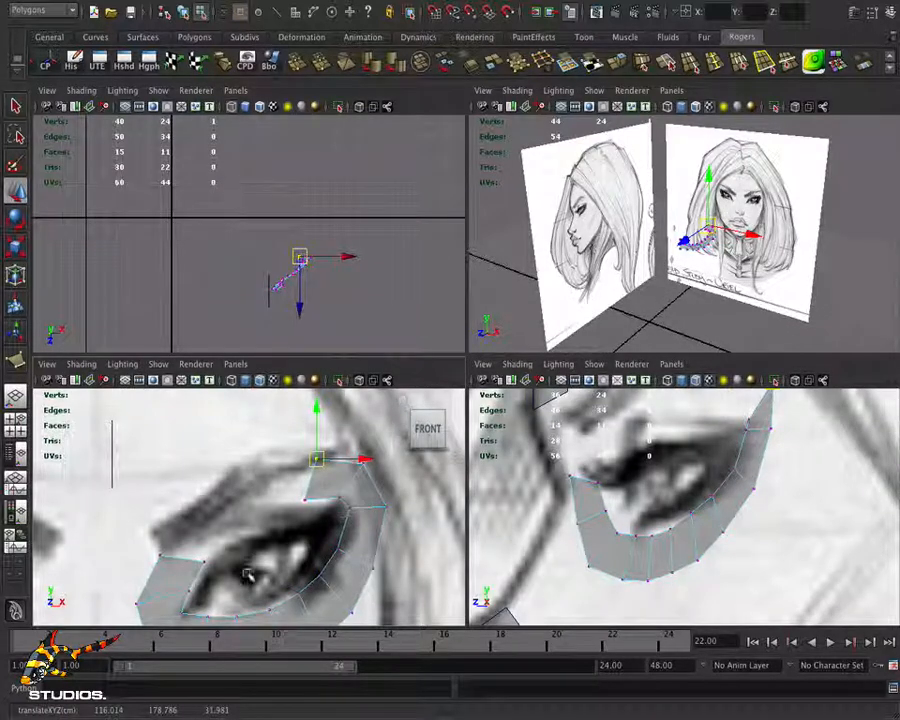
Extrude the strip's end edge four times across the upper lid, following the brow toward the inner corner in the front view
alt+middle_drag(249, 573, 249, 546)
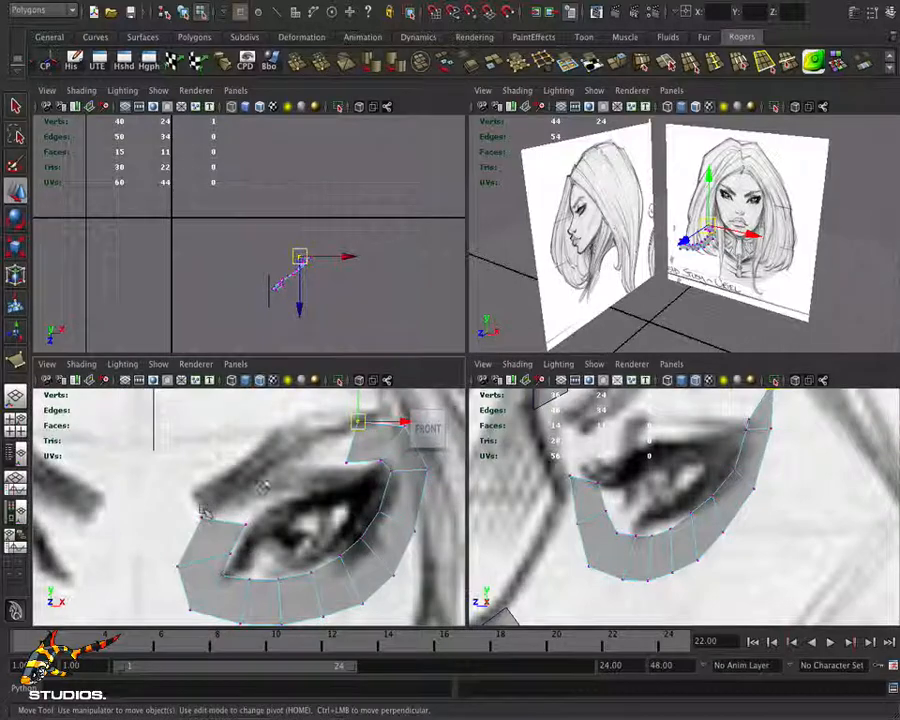
right_drag(214, 523, 214, 405)
click(354, 443)
key(g)
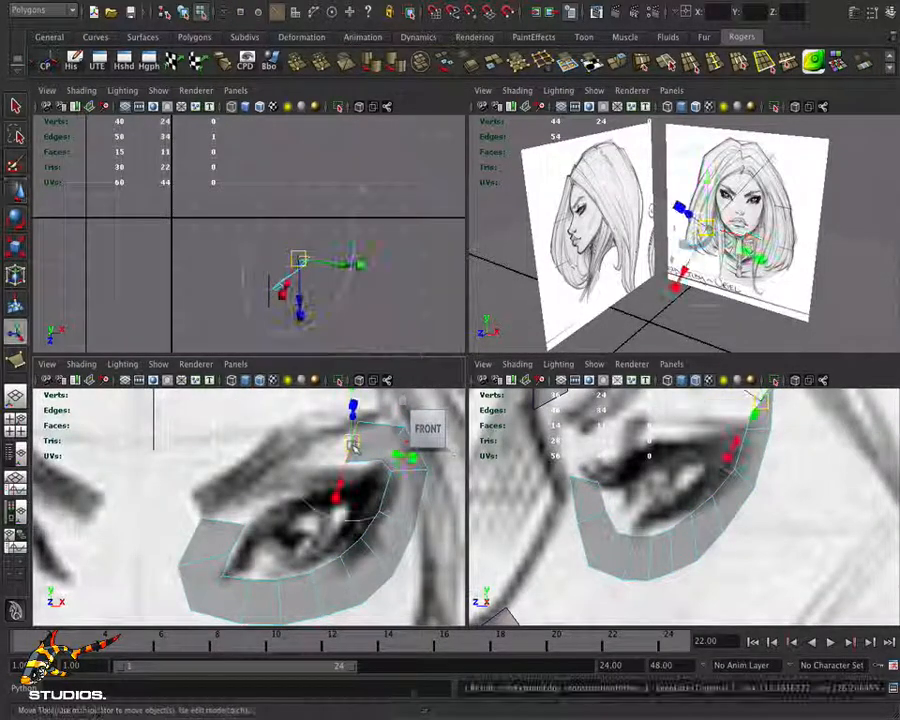
drag(399, 455, 320, 454)
key(g)
key(g)
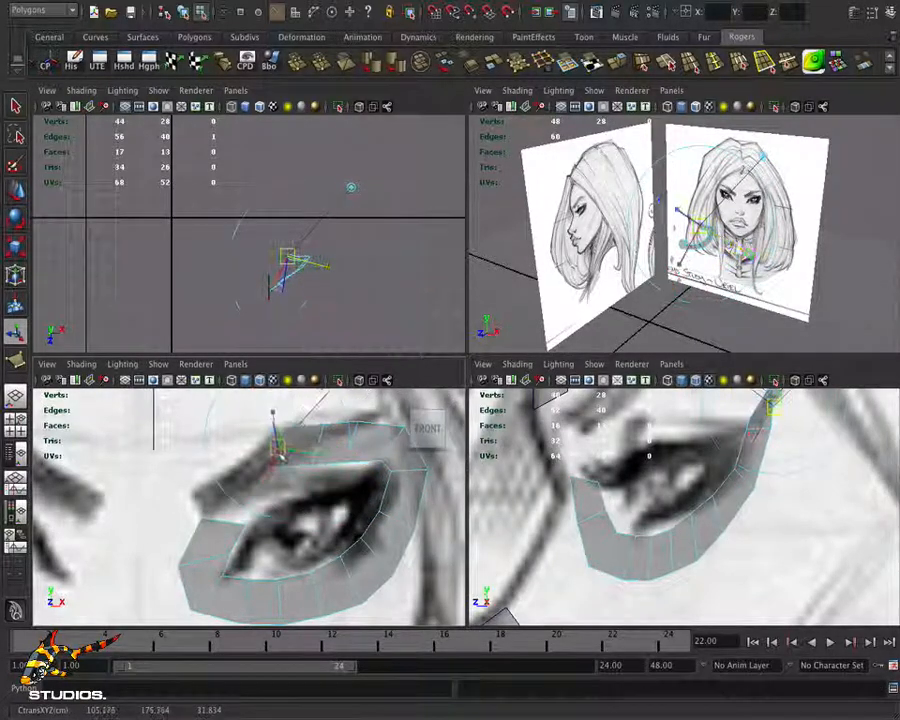
drag(321, 457, 266, 472)
key(g)
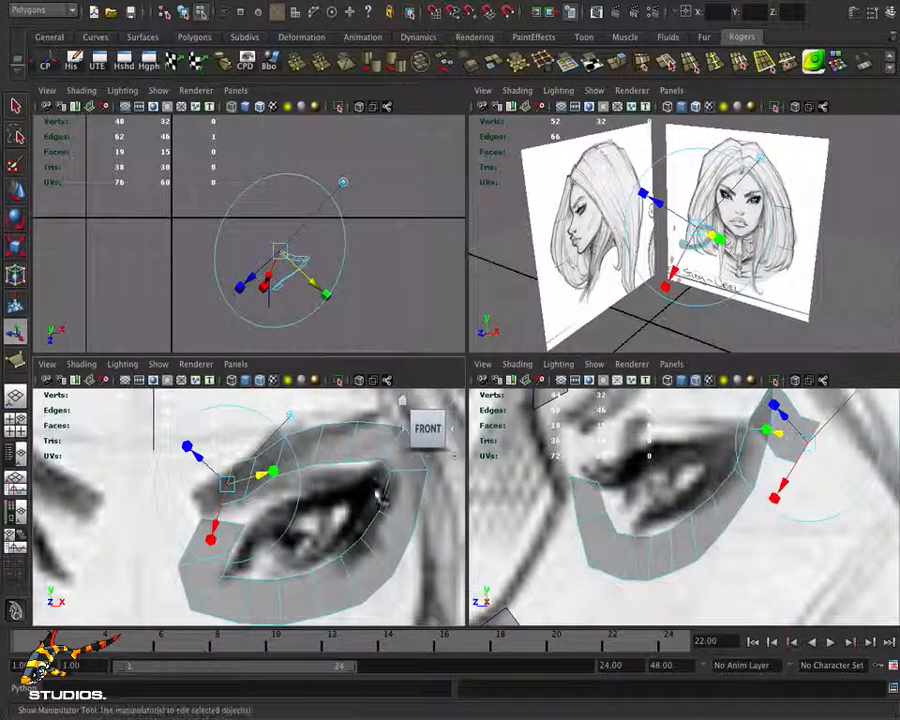
click(313, 402)
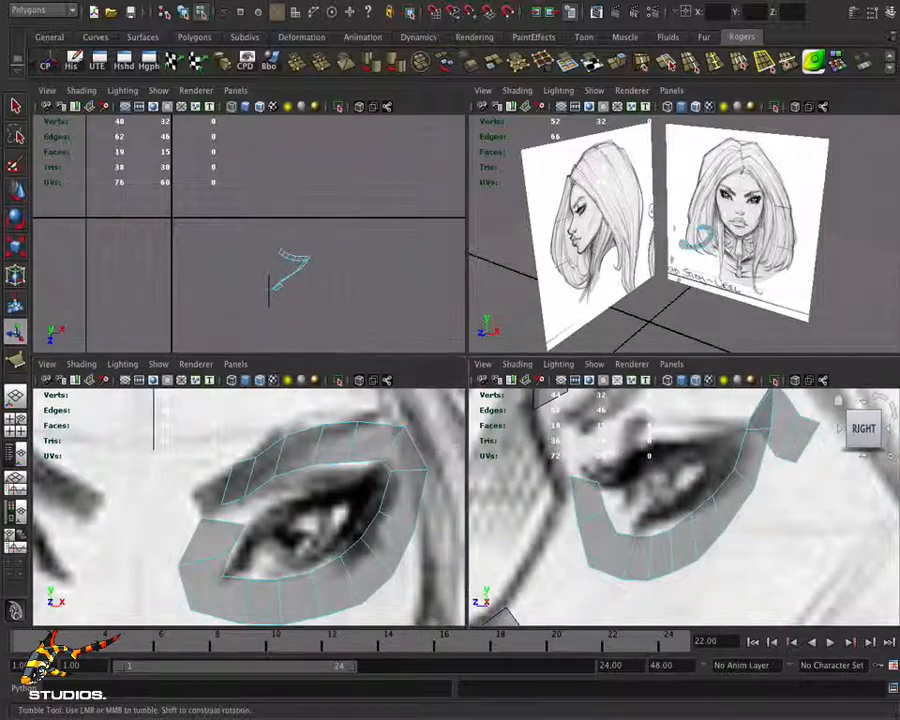
Move all ten vertices of the newly extruded upper-lid faces forward in the side view
mouse_move(700, 295)
alt+mouse_down()
mouse_move(684, 262)
mouse_move(619, 257)
mouse_move(626, 250)
alt+mouse_up()
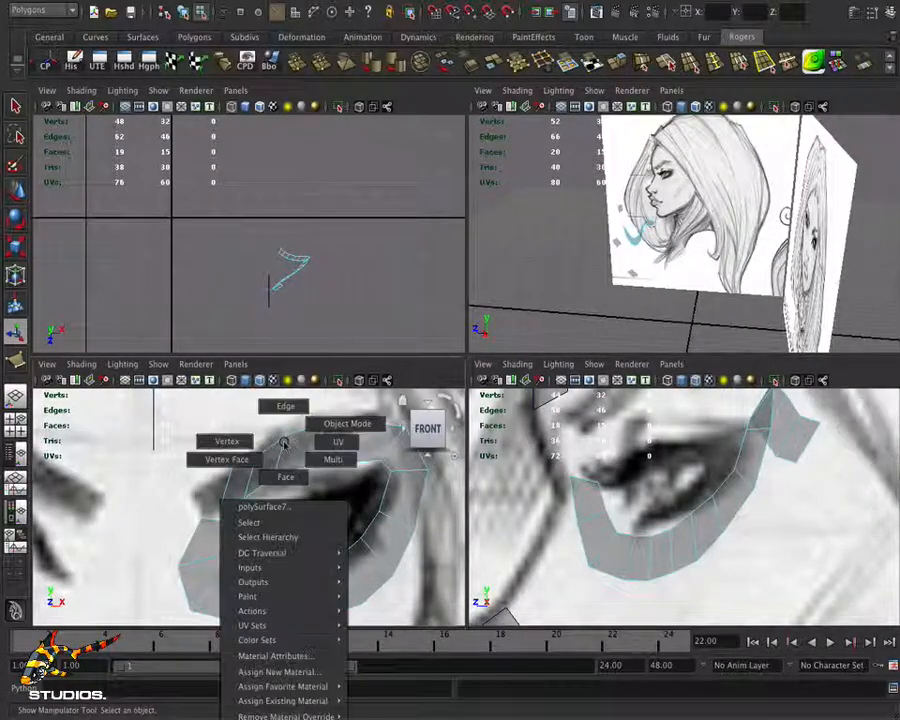
right_drag(284, 442, 240, 436)
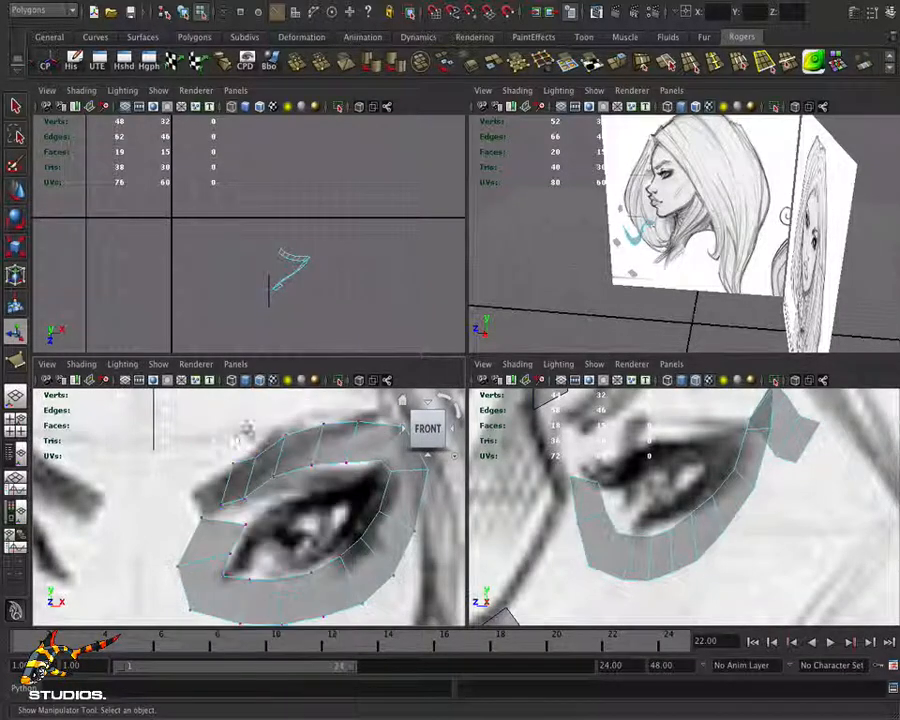
drag(212, 414, 370, 508)
alt+middle_drag(786, 471, 768, 518)
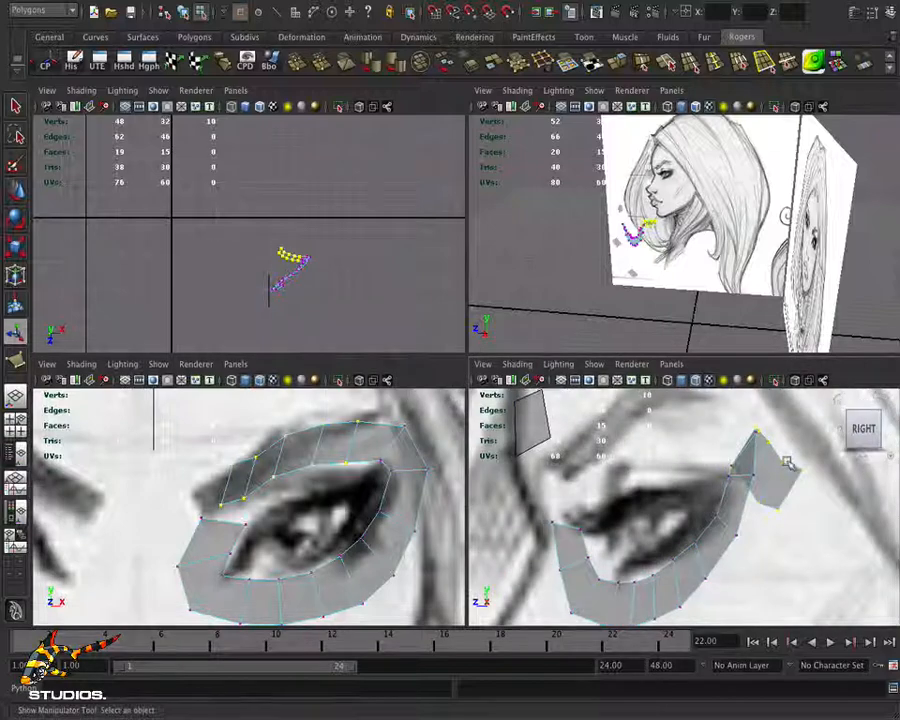
key(w)
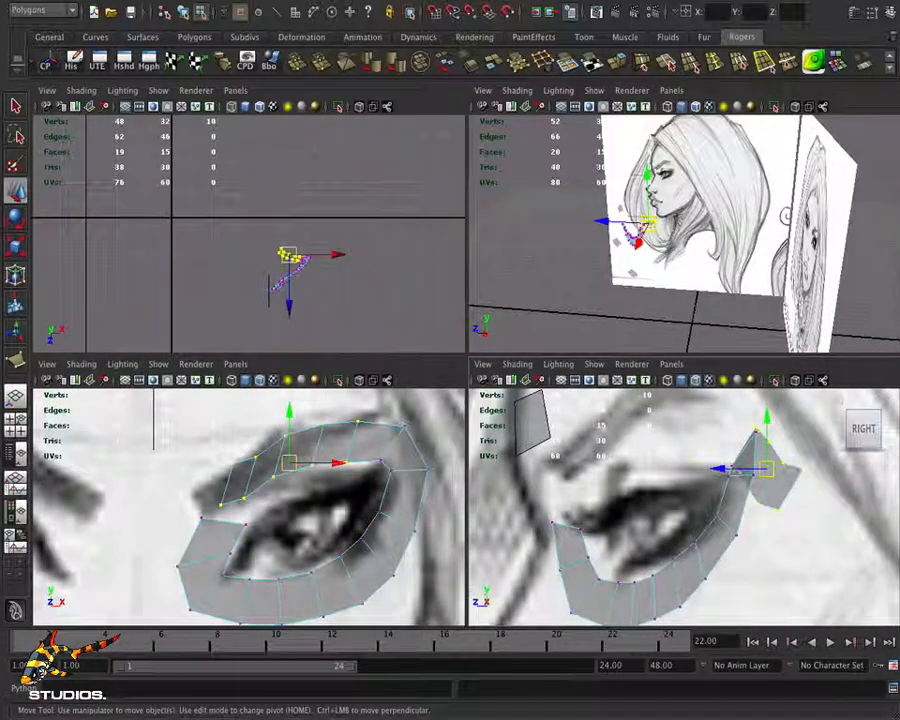
drag(716, 464, 686, 466)
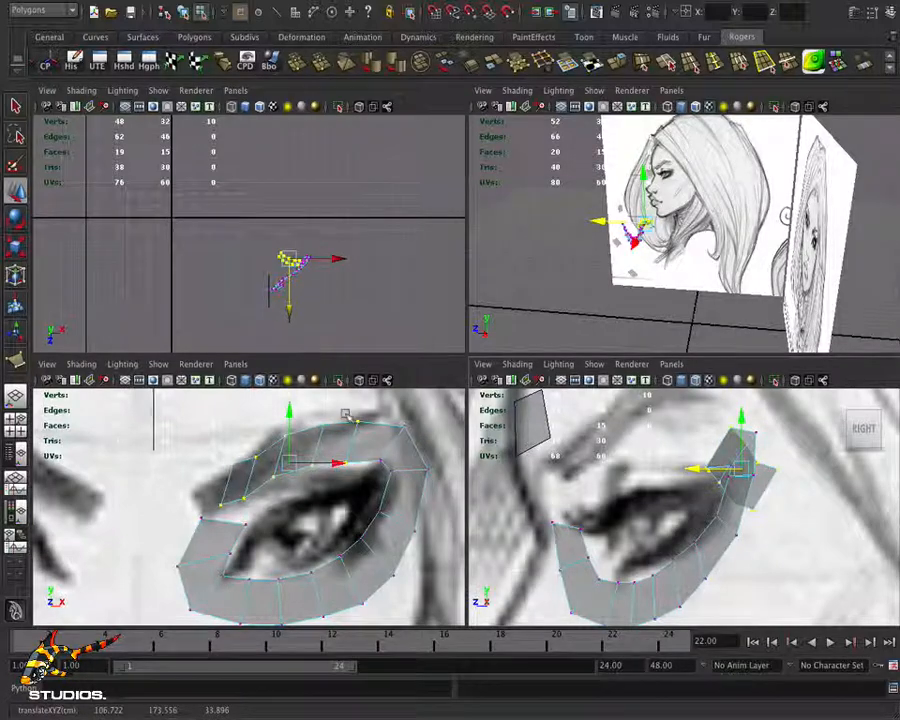
Pull progressively smaller groups of the upper-lid vertices forward in the side view, bringing the strip toward the inner corner
drag(381, 413, 349, 482)
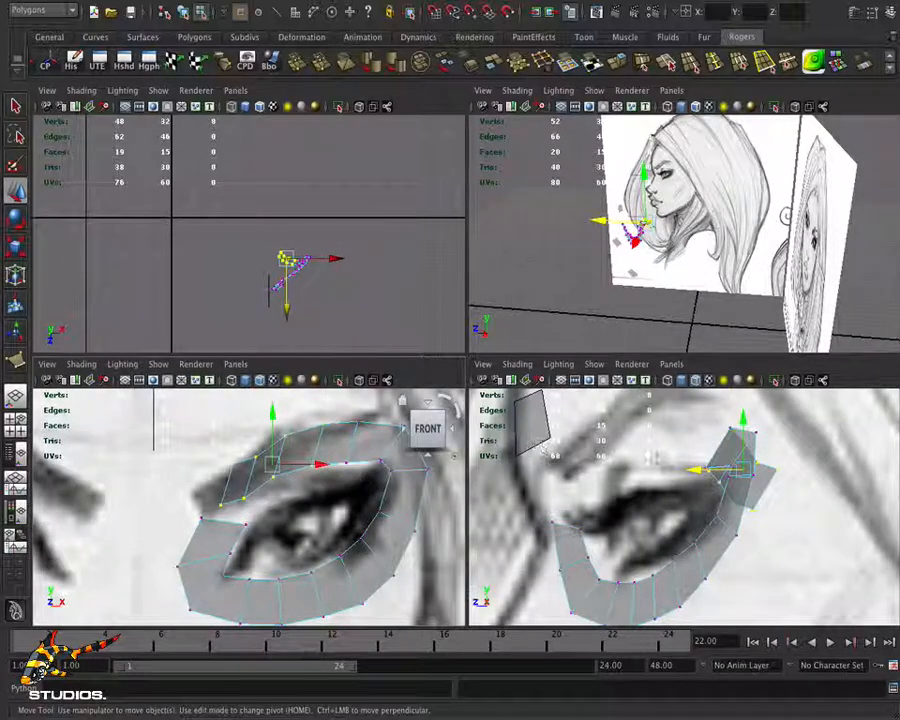
drag(694, 467, 664, 462)
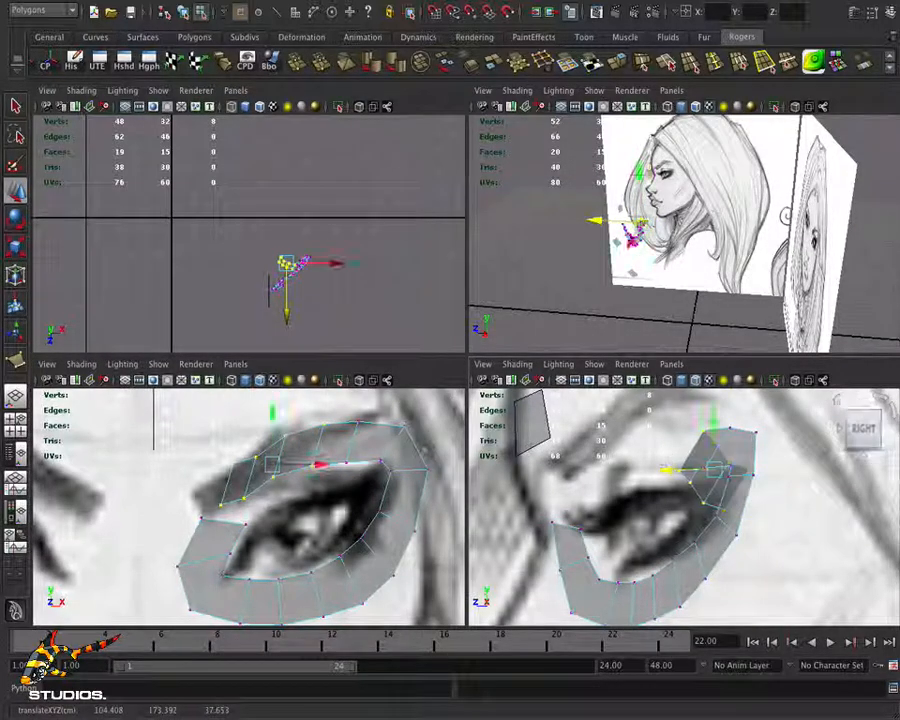
drag(365, 411, 302, 506)
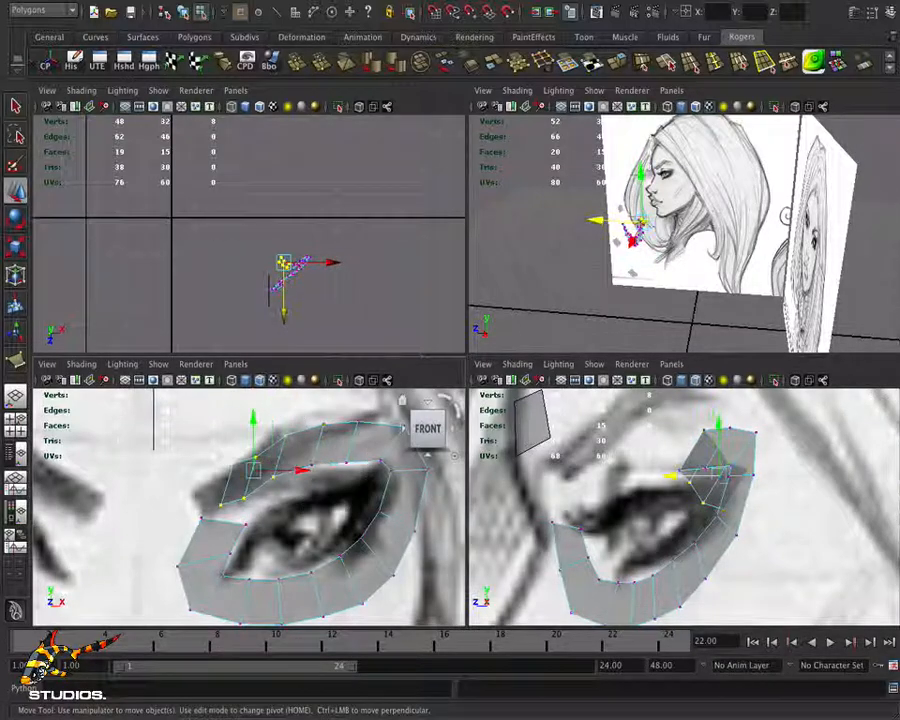
drag(672, 481, 630, 474)
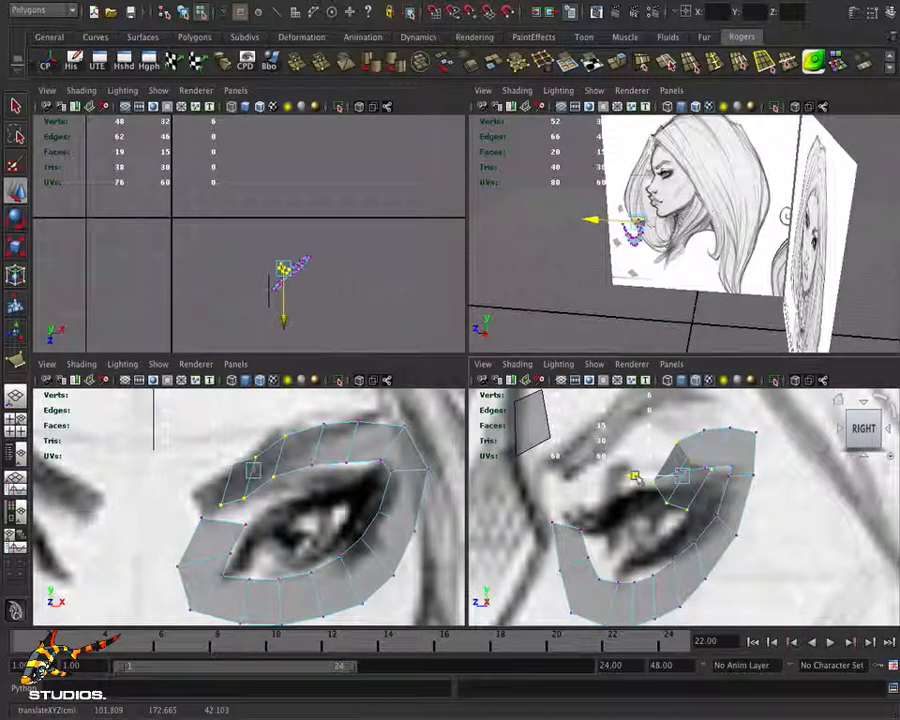
shift+drag(298, 423, 267, 490)
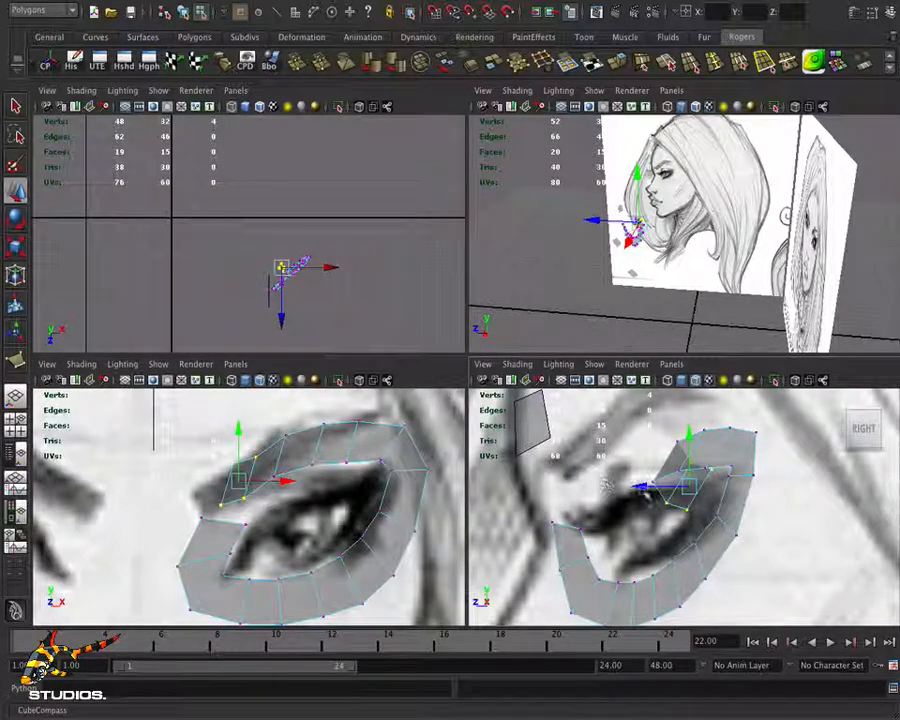
drag(645, 487, 590, 487)
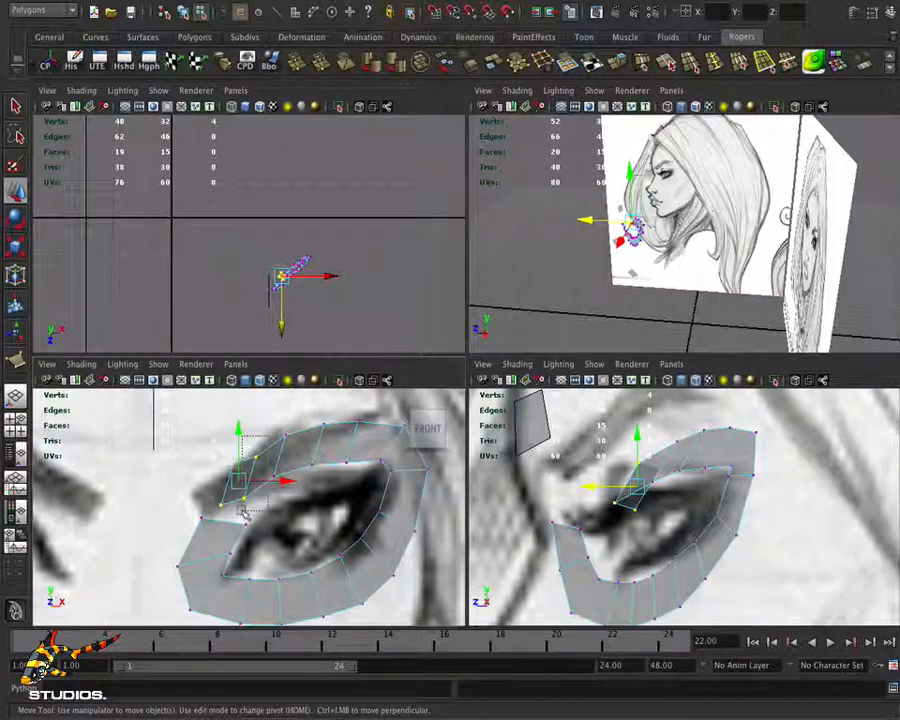
drag(596, 487, 548, 480)
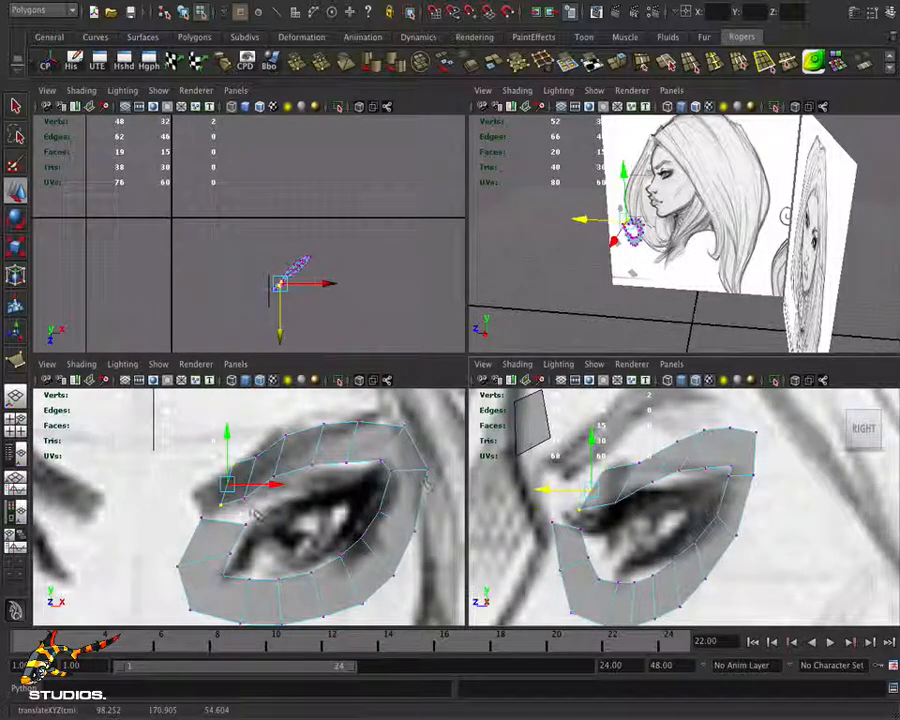
Snap the upper strip's two end vertices onto the lower strip's matching end vertices at the inner corner
alt+middle_drag(230, 508, 256, 481)
alt+right_drag(256, 481, 301, 496)
alt+middle_drag(301, 496, 236, 514)
click(205, 530)
click(174, 529)
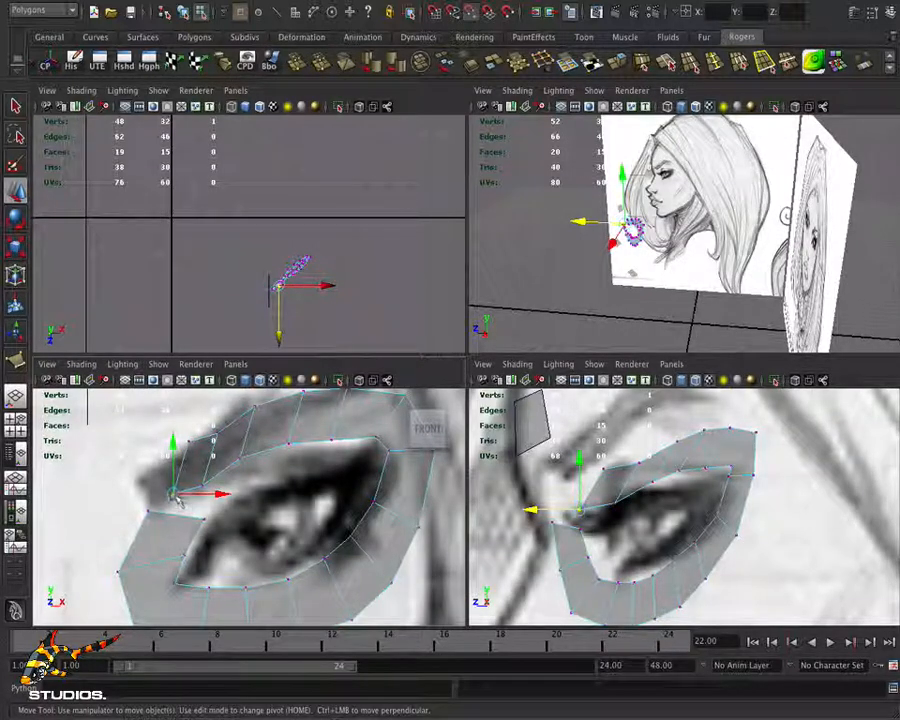
drag(178, 500, 203, 521)
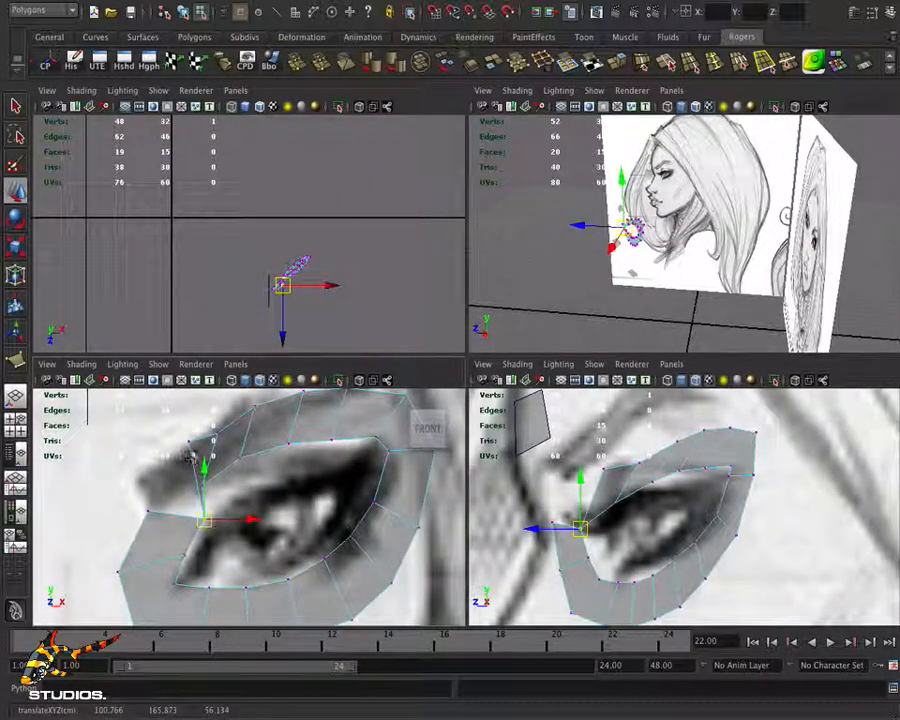
click(189, 441)
click(148, 511)
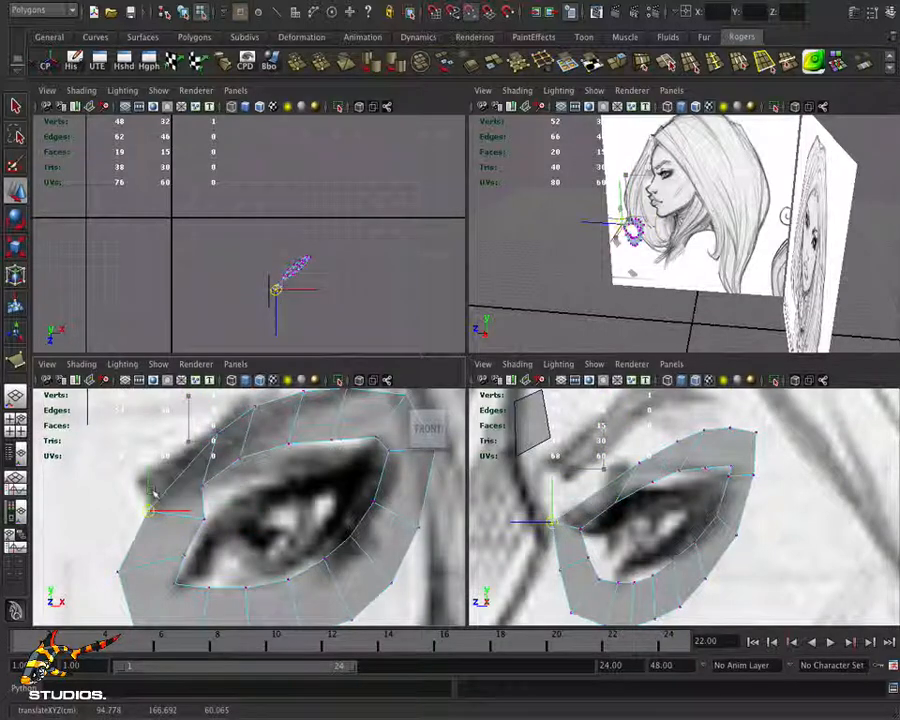
Reposition the upper strip's vertices nearest the inner corner in the front view, evening out the faces beneath the inner brow
click(205, 489)
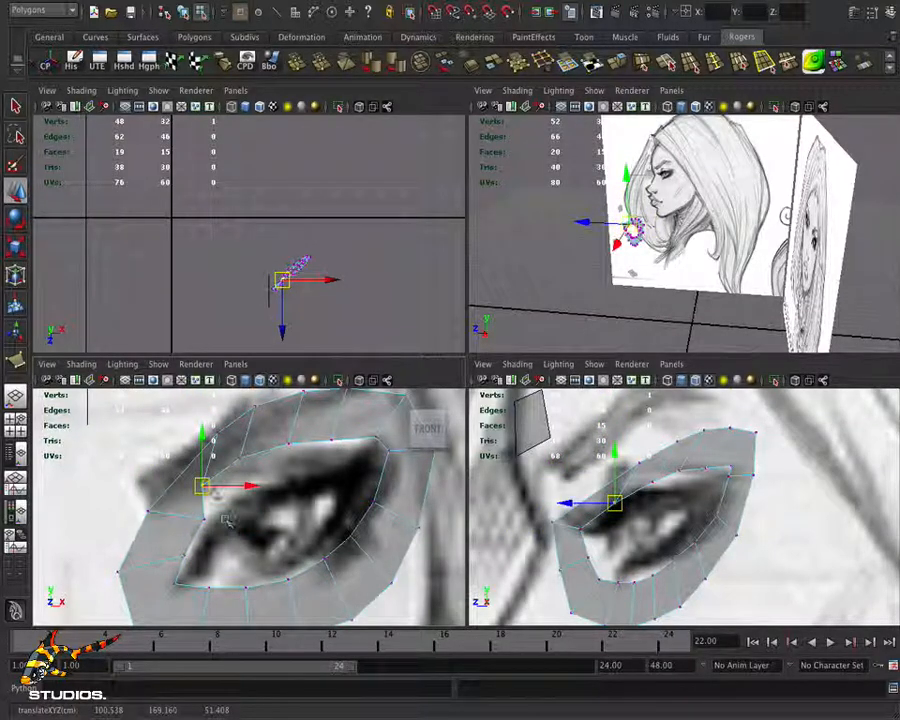
drag(202, 486, 216, 493)
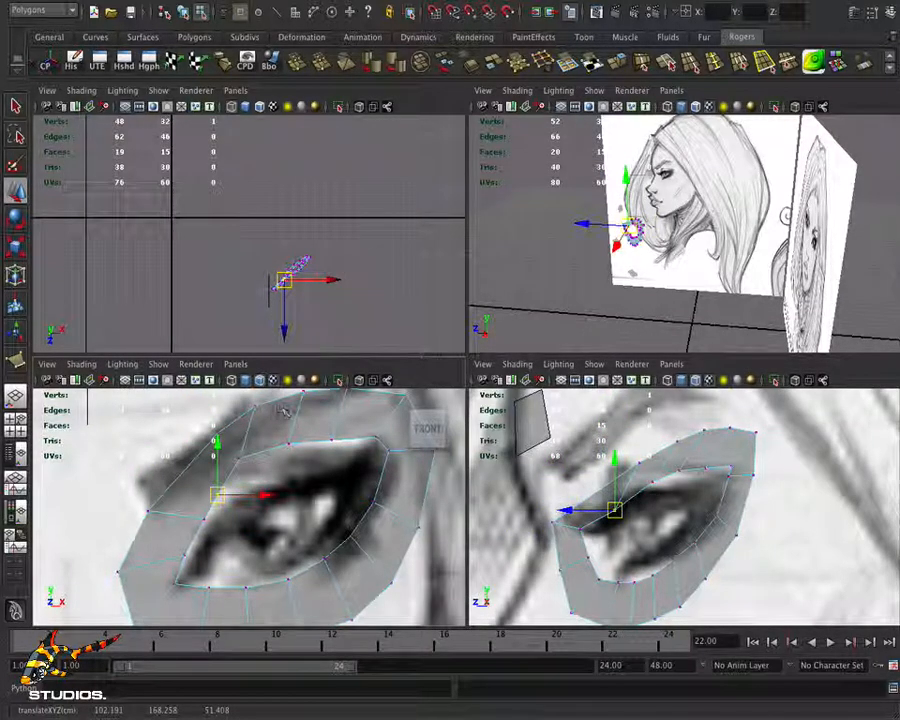
click(226, 428)
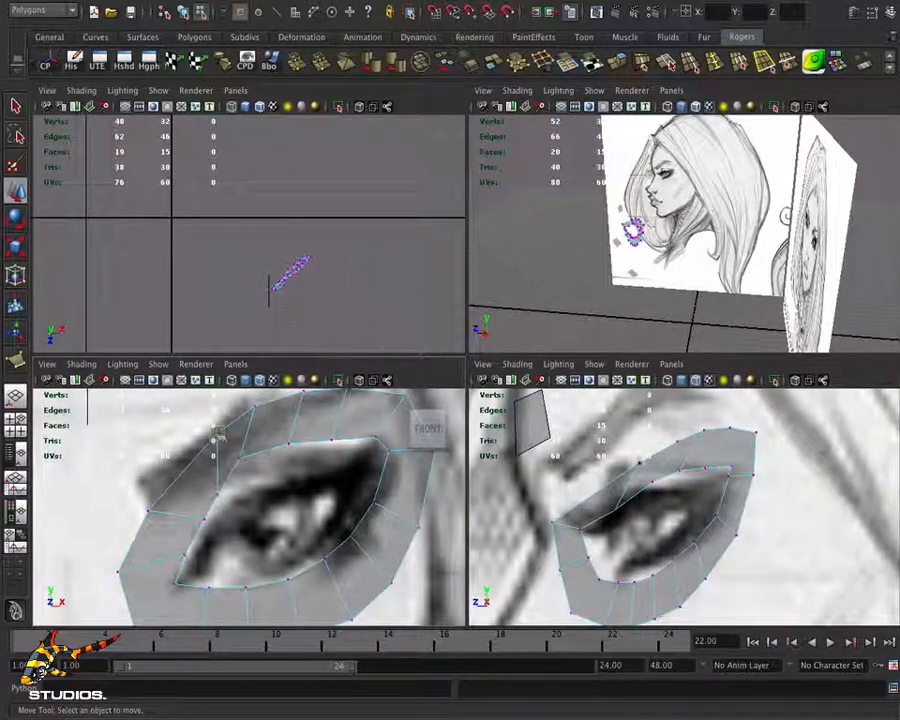
click(188, 452)
click(255, 408)
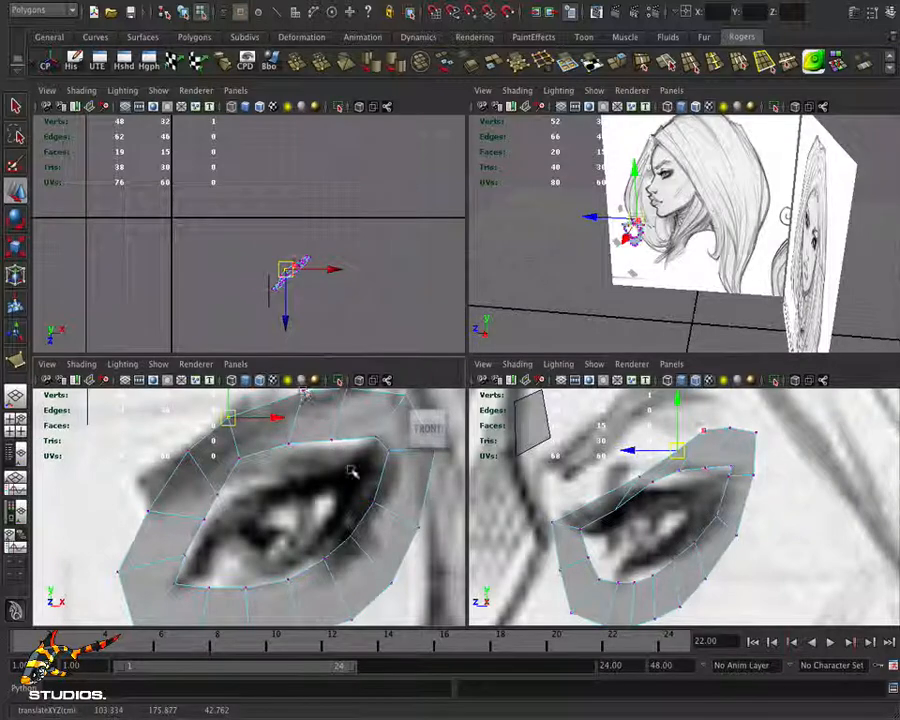
Shift the remaining vertices above the upper lid inward in the front view to space the faces evenly along the brow
alt+right_drag(352, 470, 290, 430)
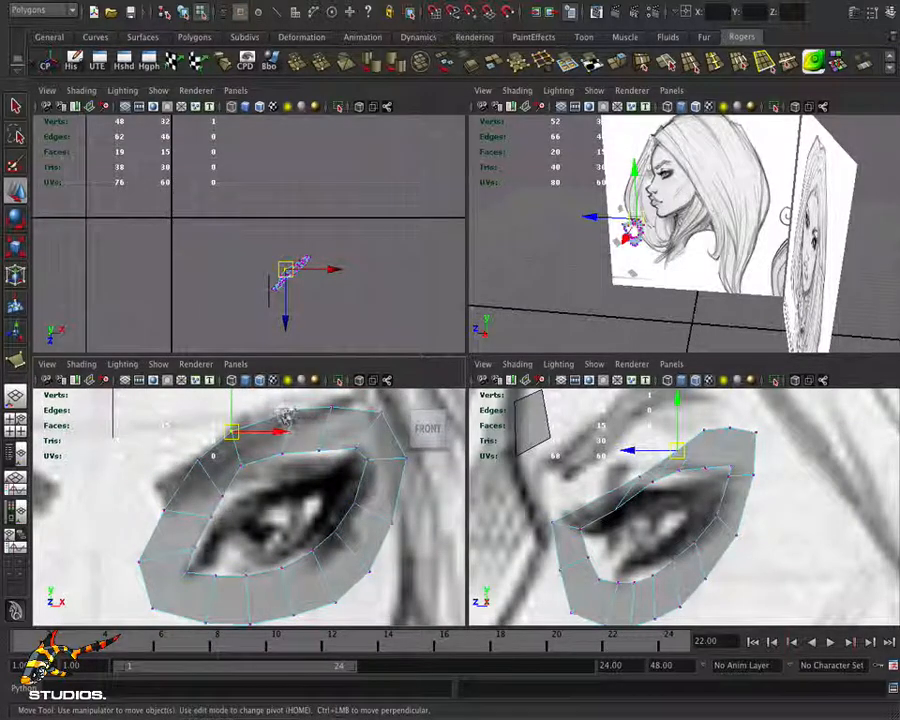
click(294, 410)
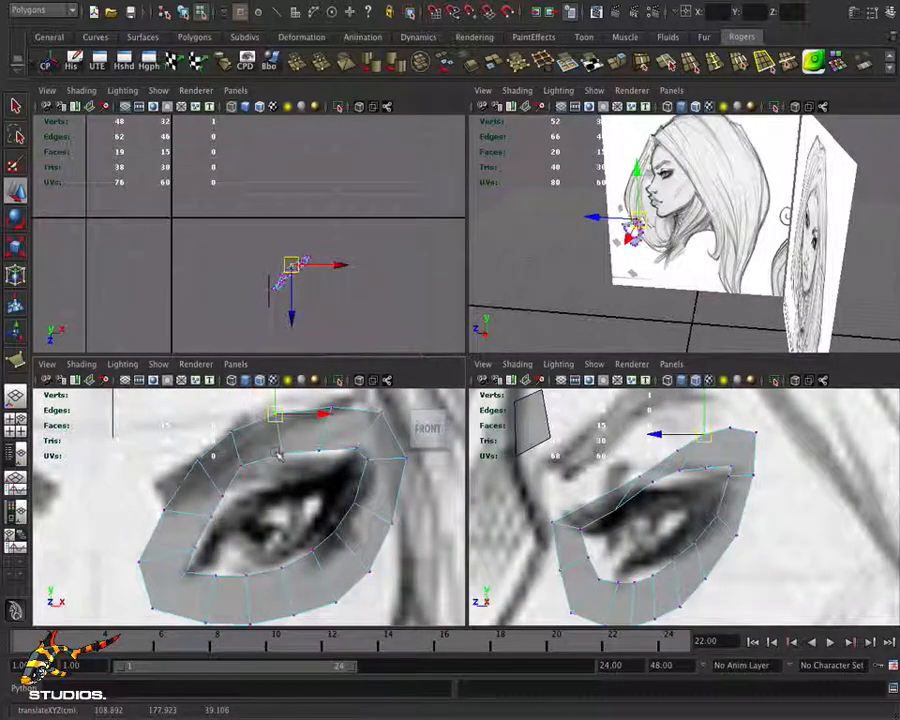
key(w)
click(242, 474)
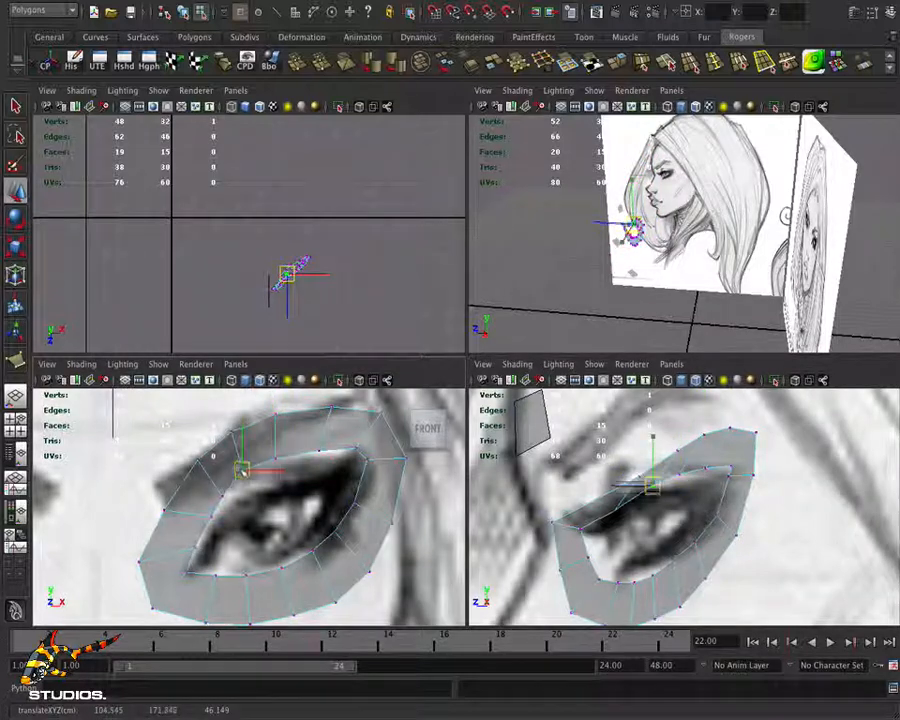
click(323, 409)
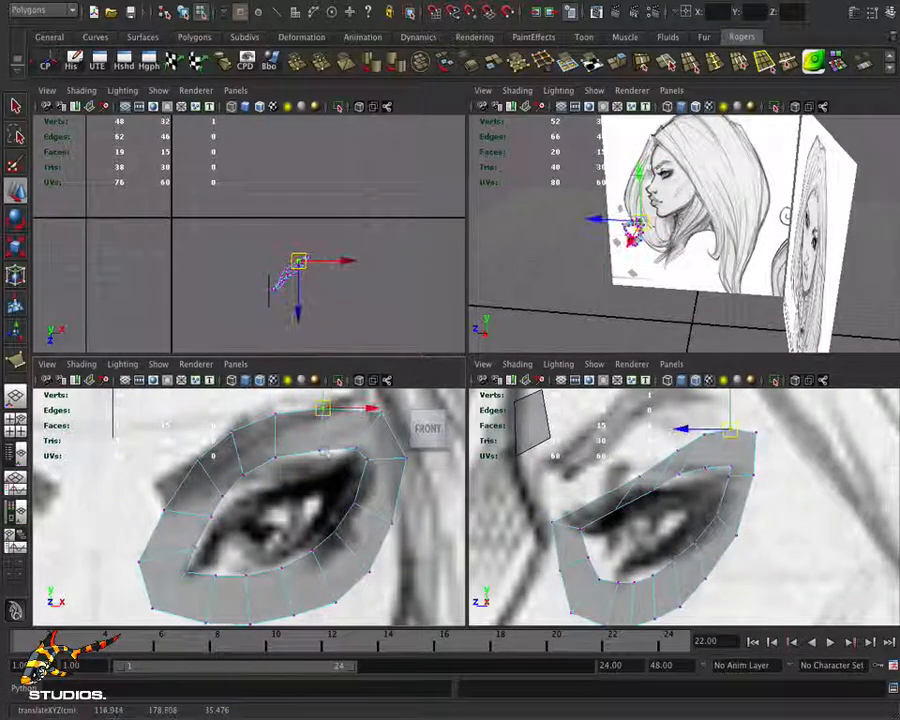
click(314, 450)
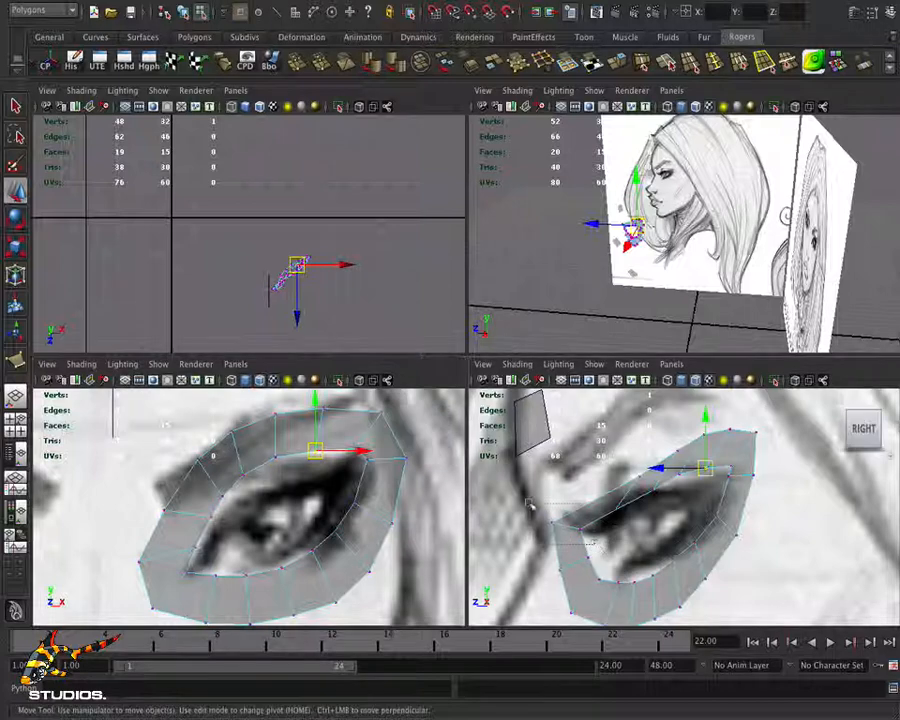
Move the vertices where the strips meet at the inner corner backward in the side view
drag(527, 499, 589, 539)
click(617, 539)
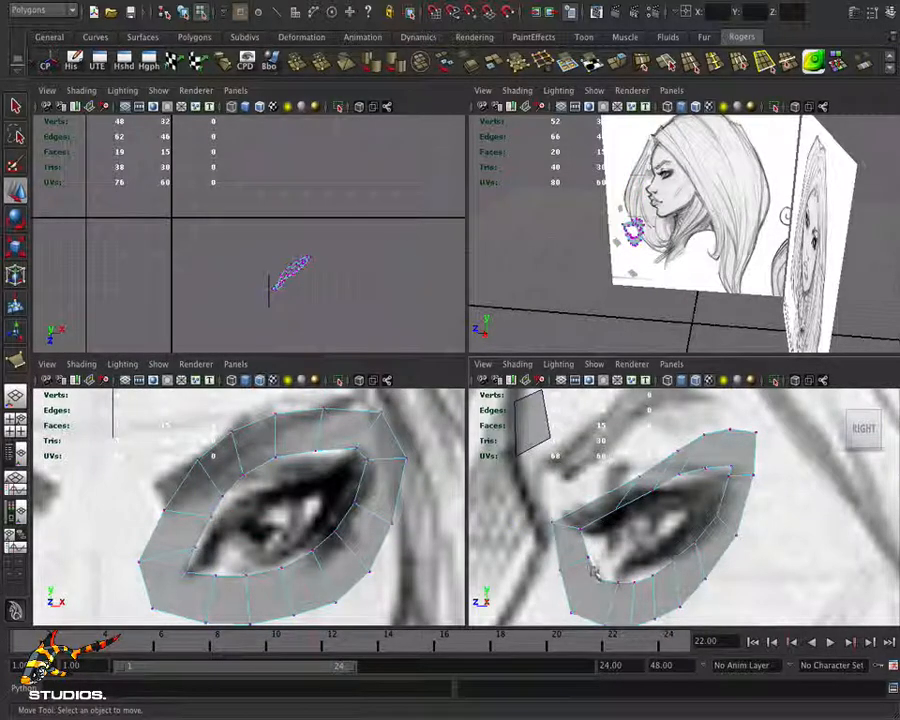
alt+middle_drag(596, 569, 599, 541)
drag(589, 515, 518, 490)
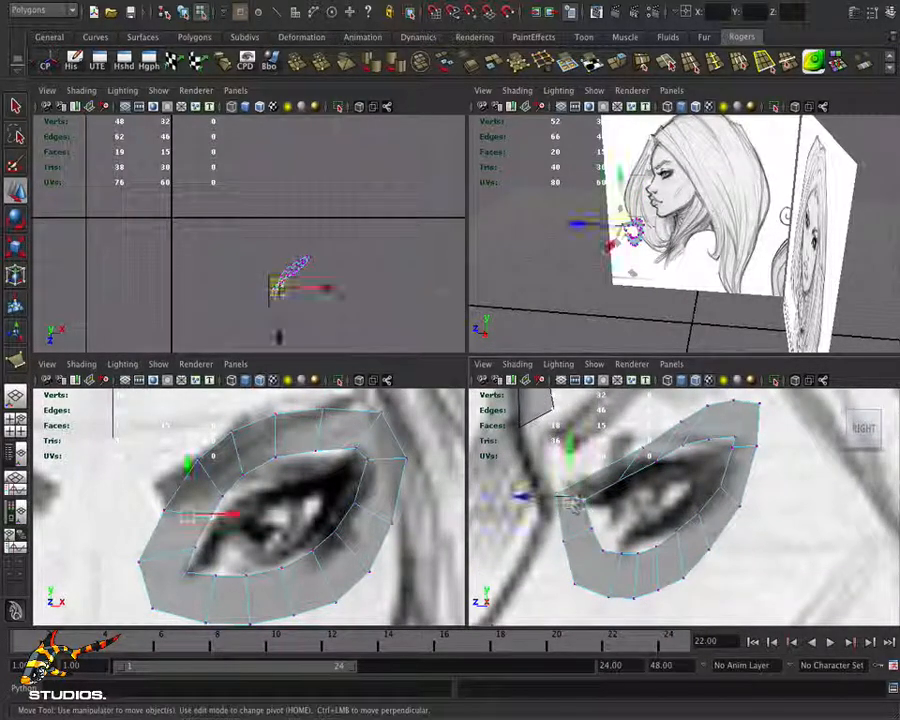
drag(579, 503, 628, 448)
Shift the upper outer-edge vertices forward into a rounder arc in the side view and adjust the eye-side vertex beside the inner corner
click(622, 481)
click(642, 448)
drag(683, 424, 725, 400)
click(706, 404)
click(731, 402)
click(591, 528)
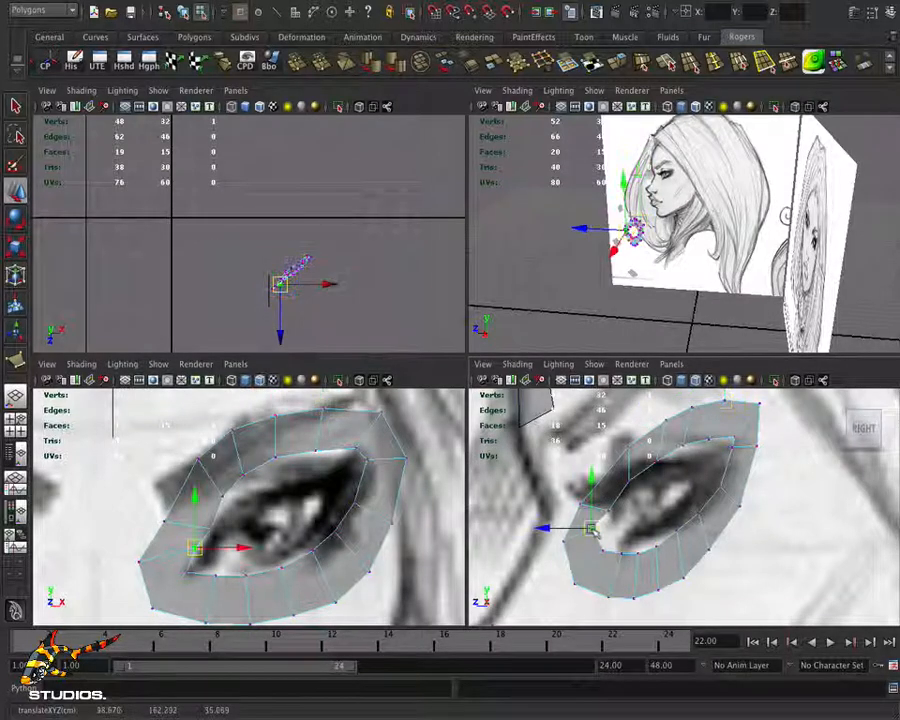
Move the eye-side vertices at the inner corner backward in the side view to round the opening along the sketched eye
click(601, 551)
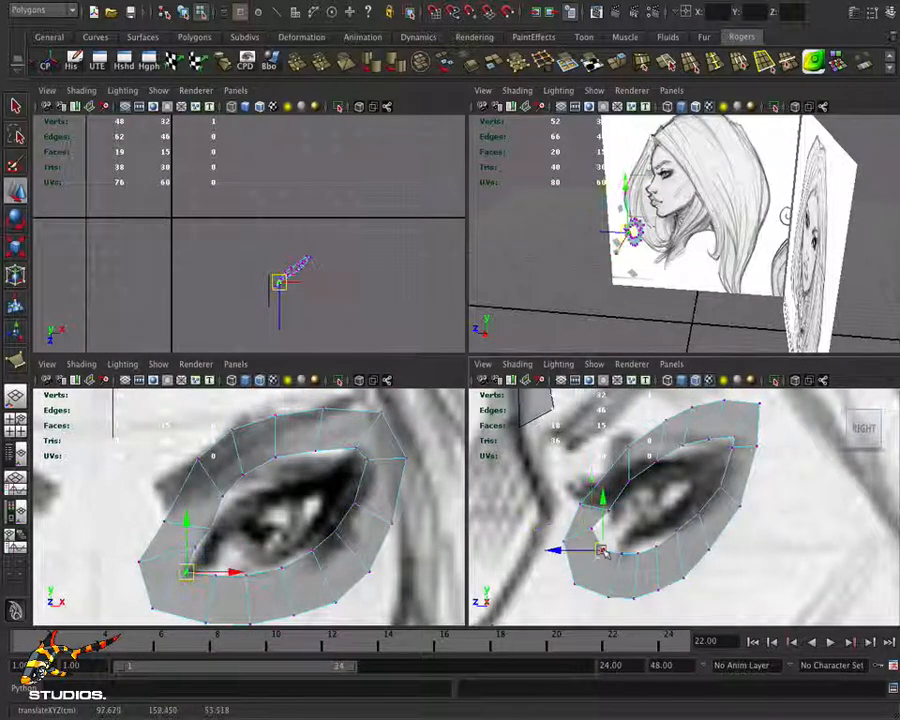
click(601, 532)
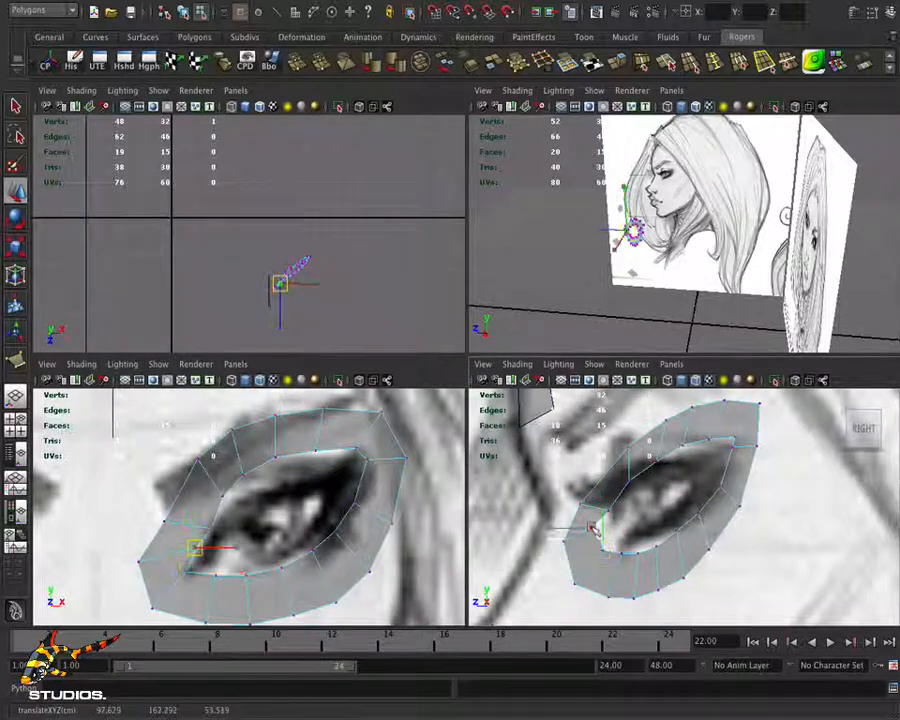
click(606, 548)
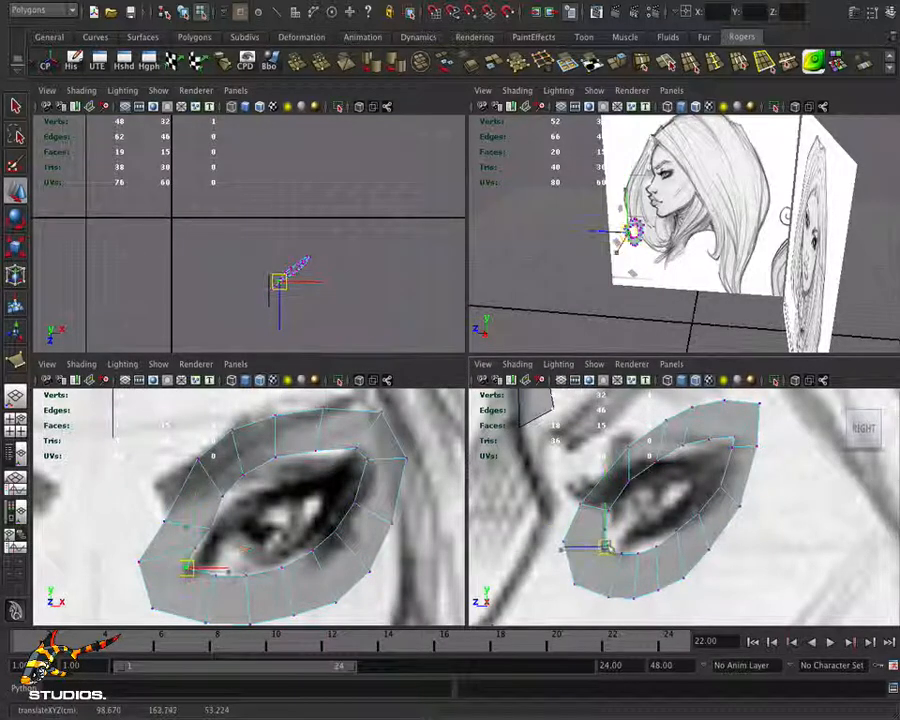
click(548, 533)
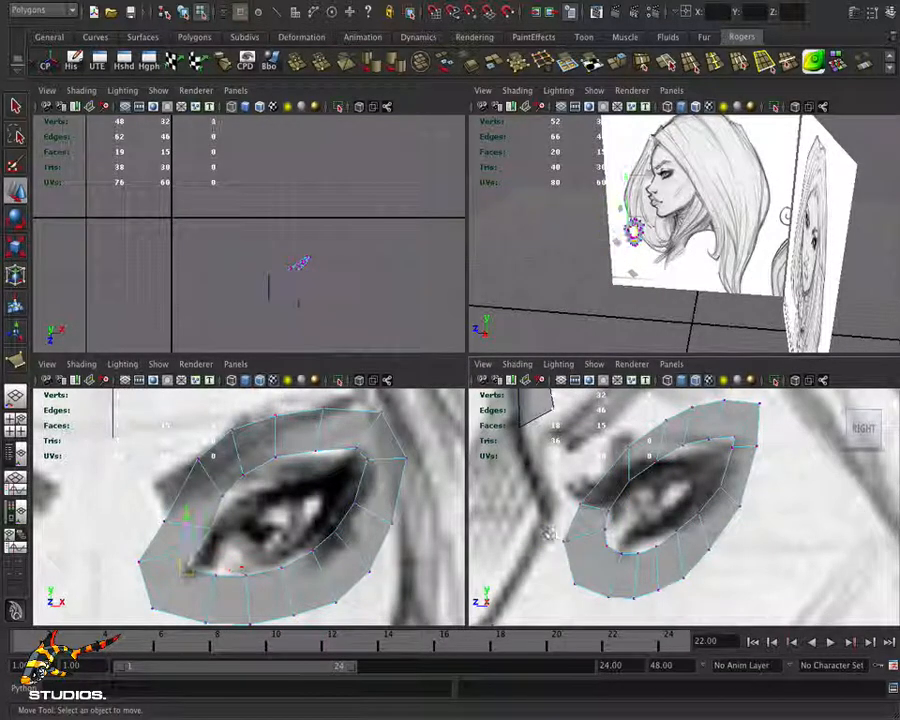
Pull the outer-edge vertices at the inner corner backward and upward in the side view and shift the neighbouring upper vertex row back
click(573, 585)
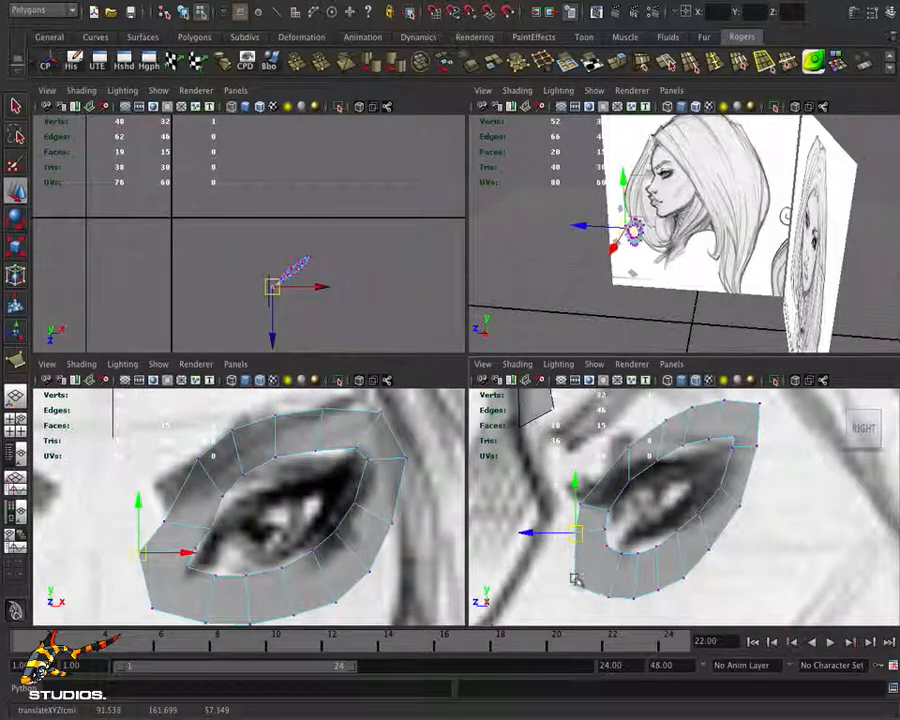
drag(574, 584, 574, 576)
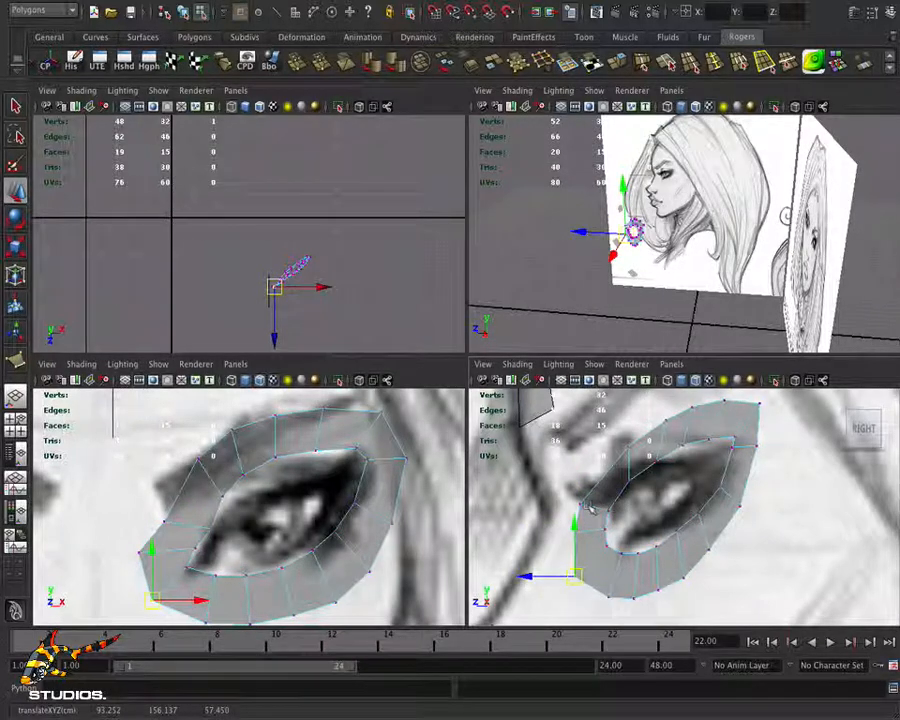
drag(557, 487, 601, 499)
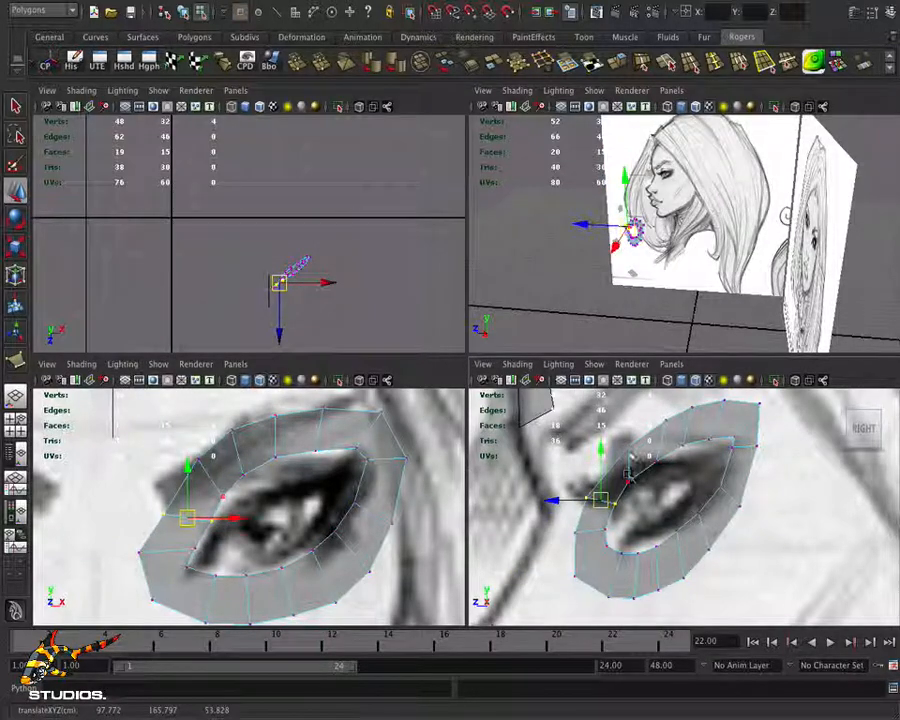
Reposition the outer-edge vertices beneath the brow forward in the side view and adjust the eye-side vertices along the upper lid
click(631, 452)
drag(631, 450, 615, 458)
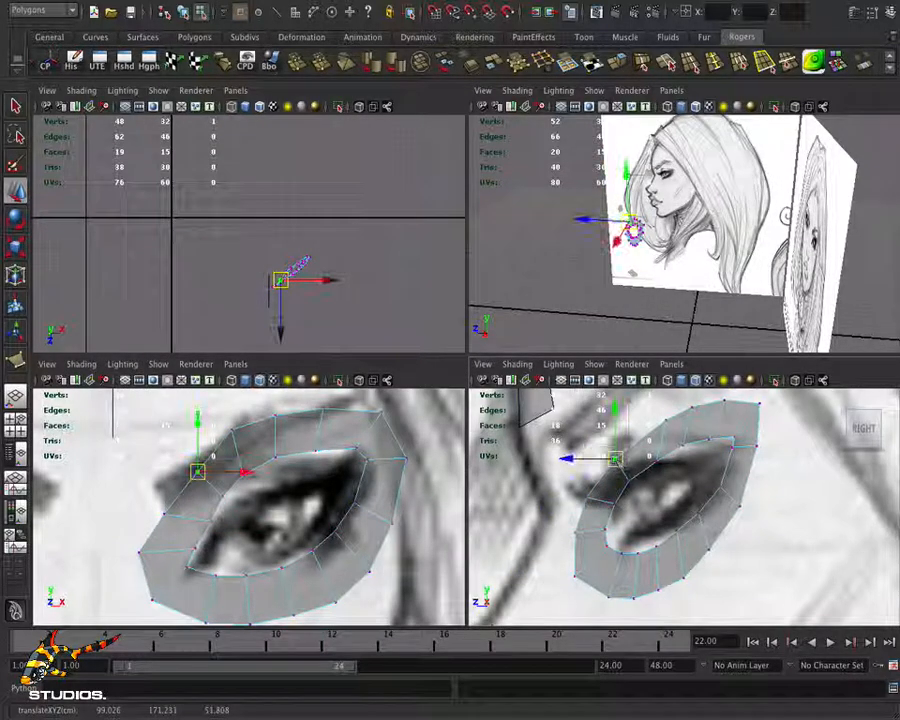
click(652, 431)
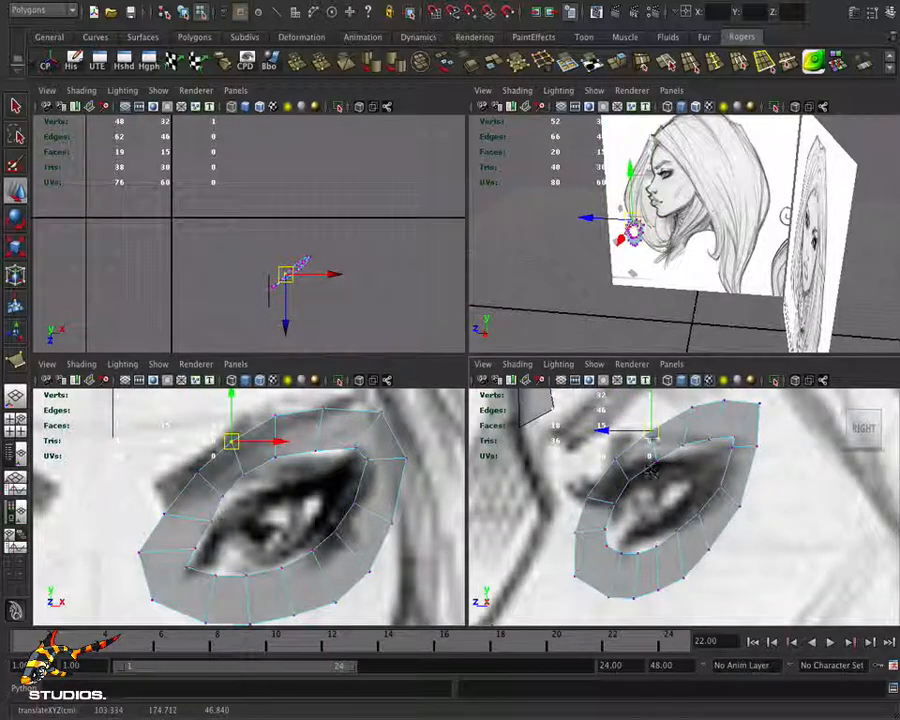
click(677, 411)
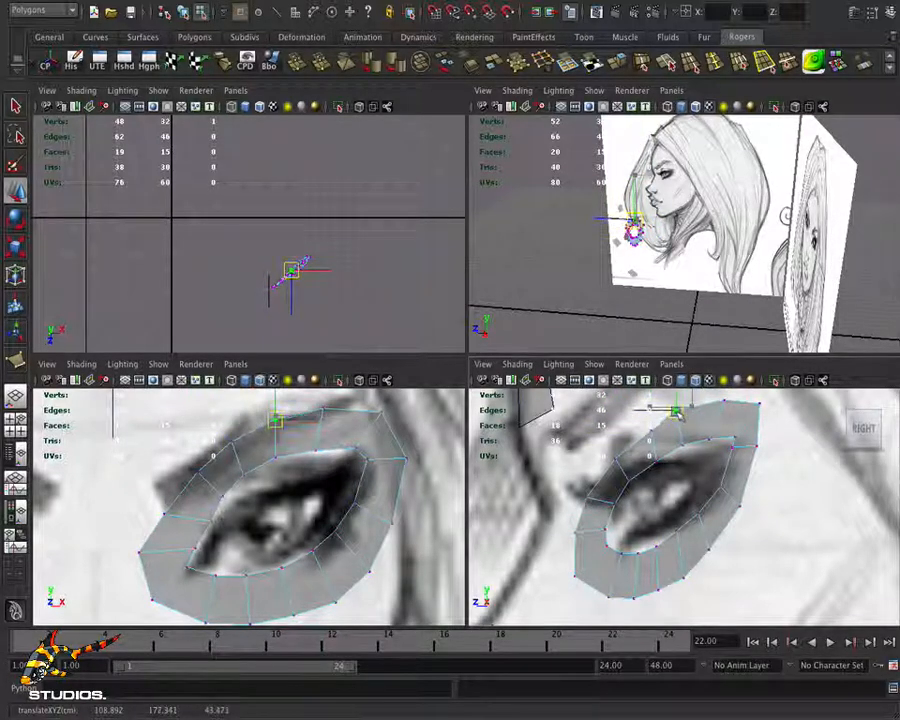
drag(677, 411, 681, 447)
click(628, 481)
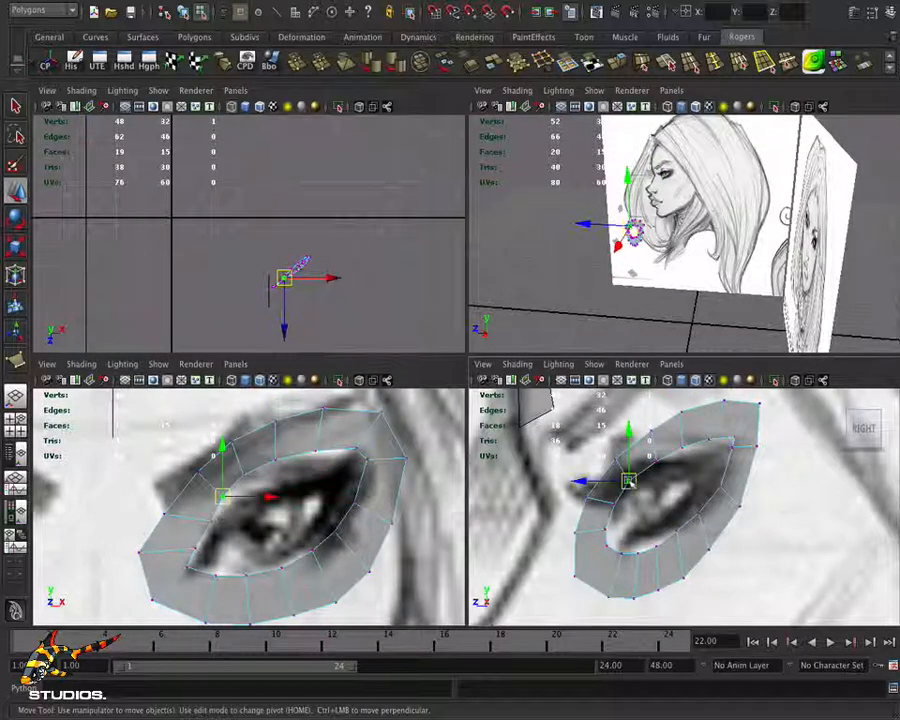
click(708, 441)
Shift the group of outer-corner vertices forward in the side view and adjust the upper-lid vertex beside that corner
alt+drag(660, 300, 700, 290)
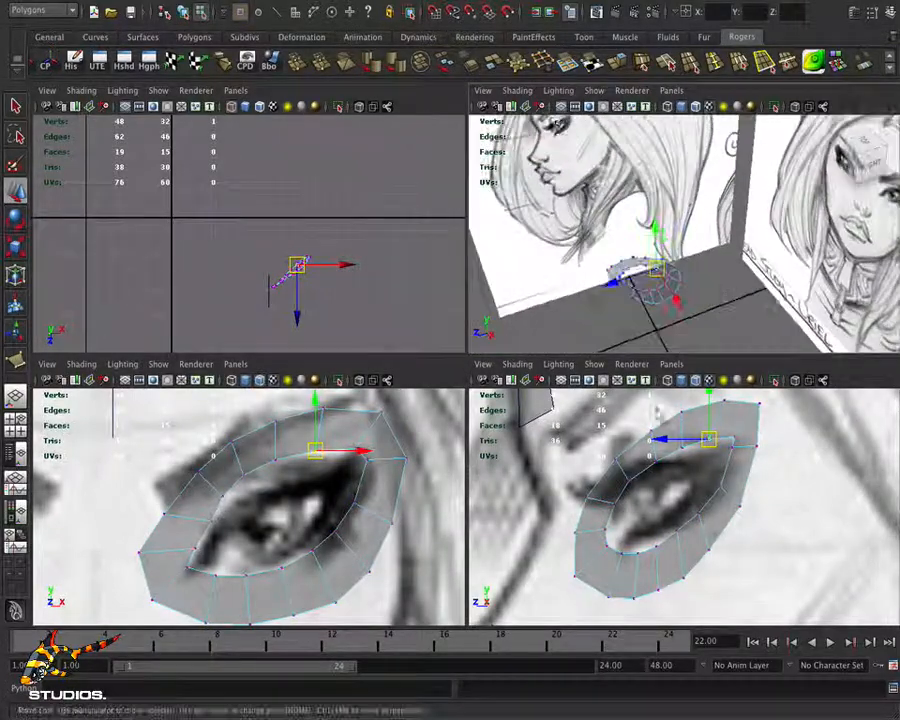
alt+drag(733, 546, 692, 410)
drag(720, 472, 714, 475)
click(766, 504)
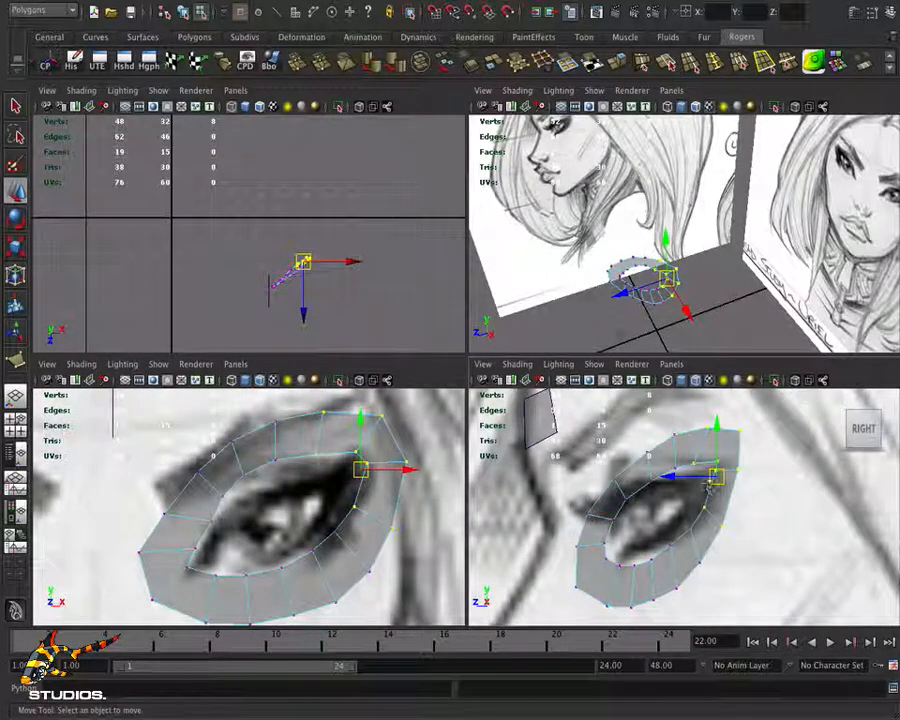
click(707, 462)
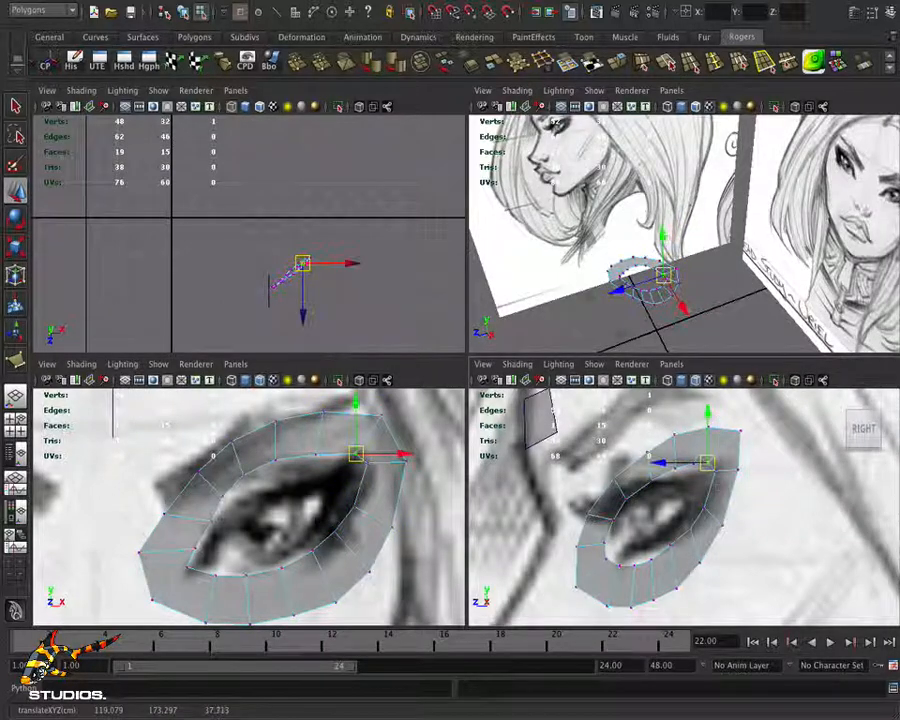
Adjust the eye ring's inner vertices at the outer corner and along the upper lid to fit the front and side reference drawings
click(806, 489)
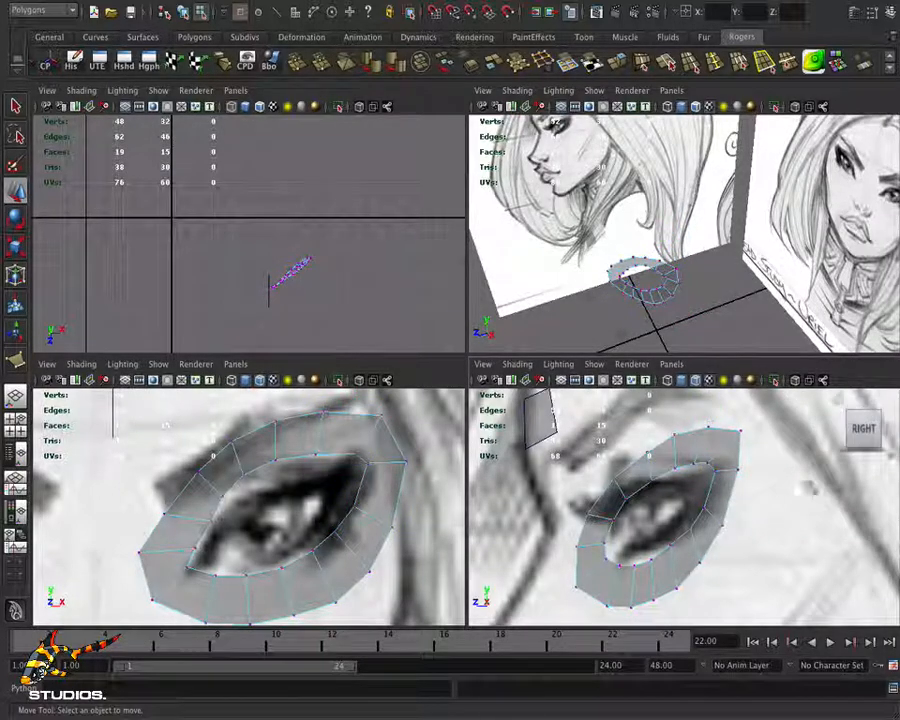
click(714, 465)
drag(713, 464, 704, 508)
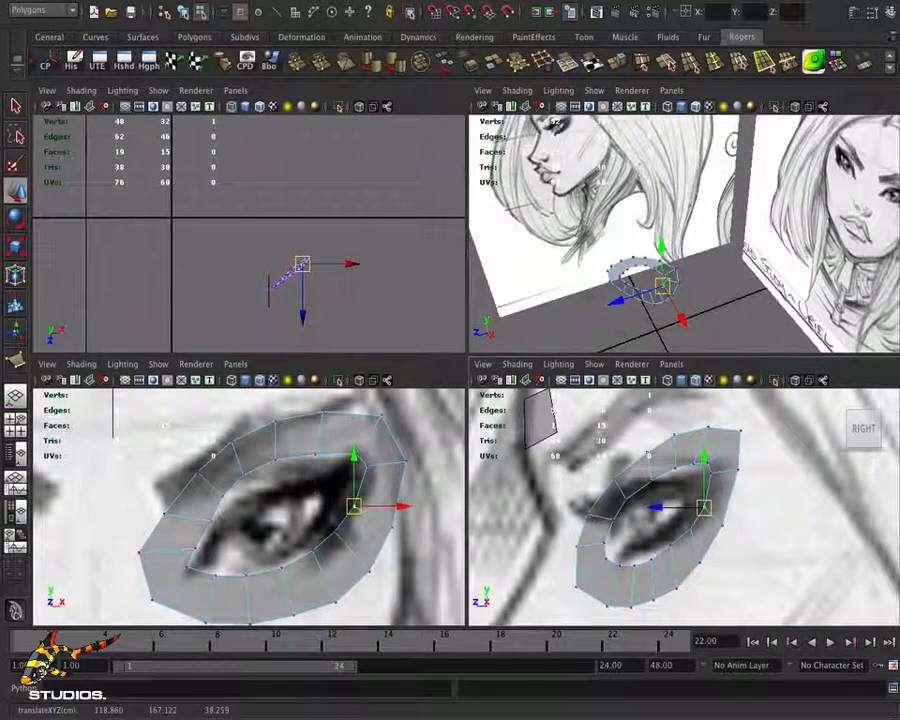
click(243, 477)
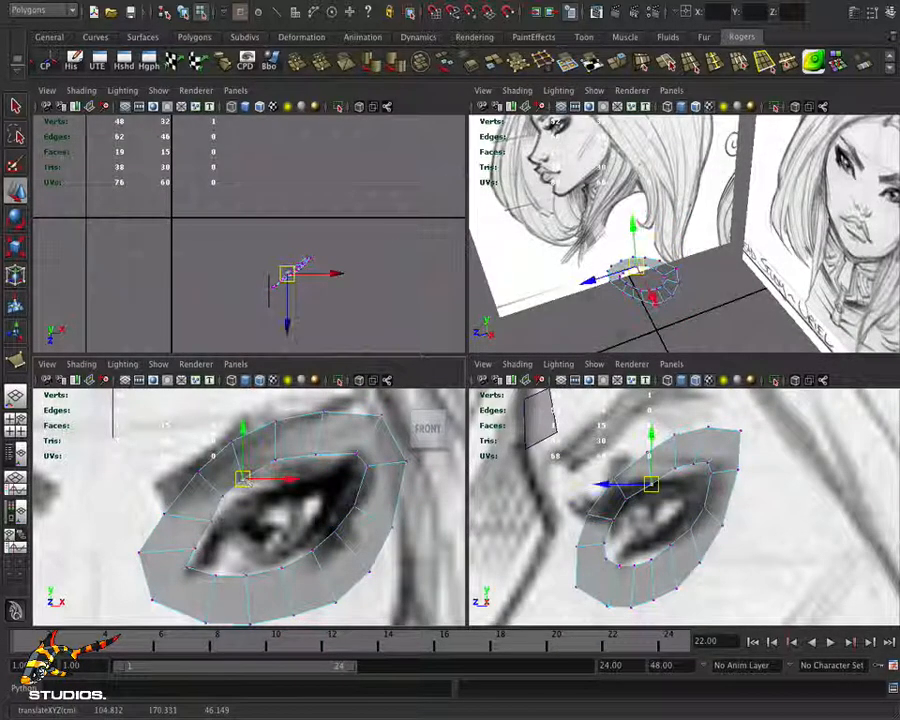
drag(224, 496, 225, 499)
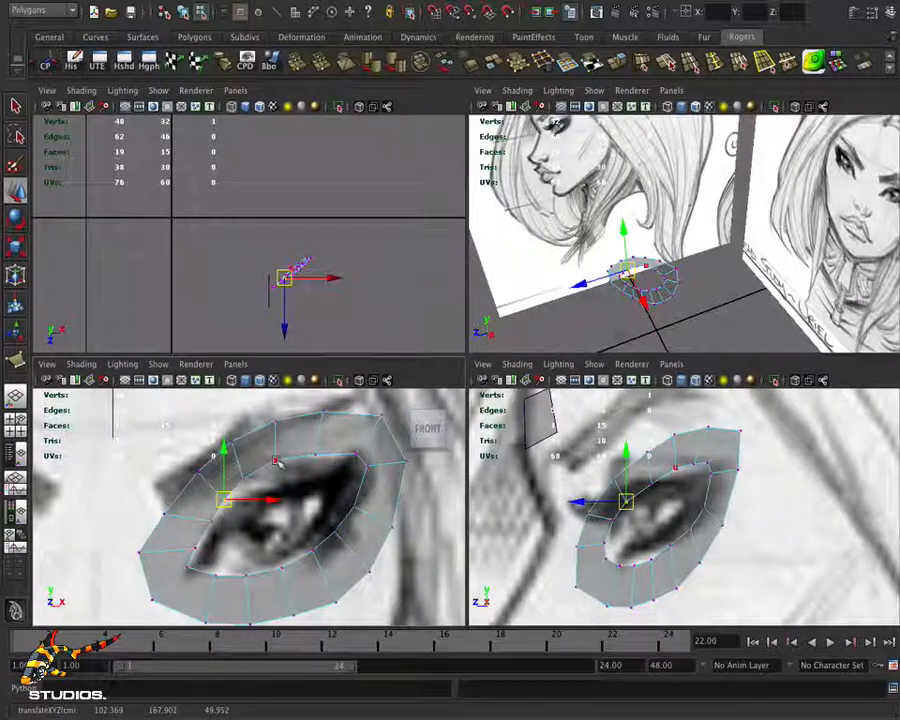
drag(277, 459, 277, 463)
mouse_move(213, 522)
mouse_down()
mouse_move(192, 549)
mouse_move(206, 524)
mouse_up()
click(211, 521)
scroll(352, 512, down, 2)
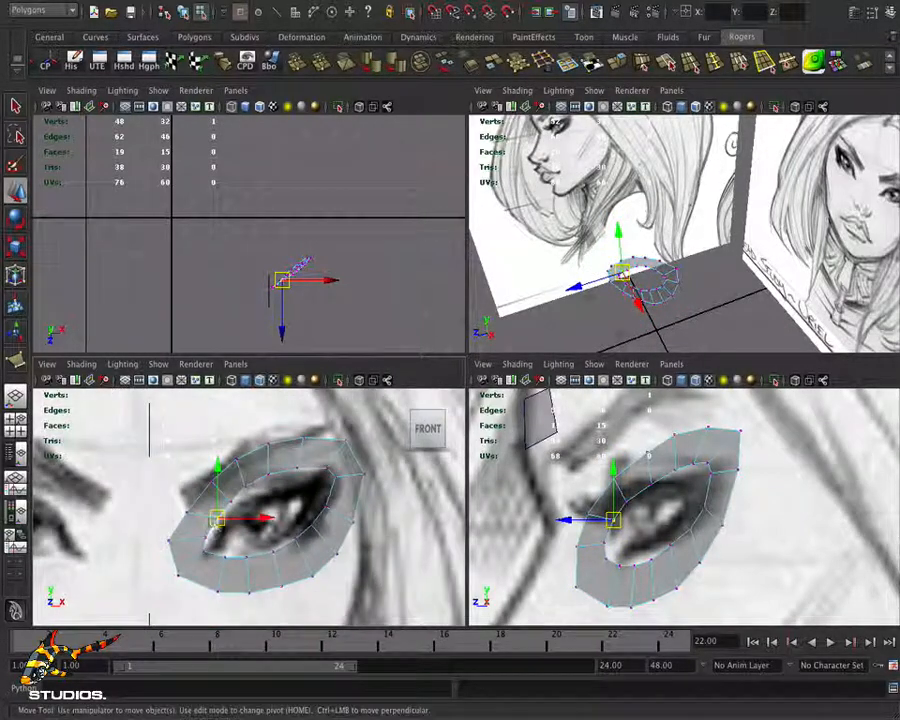
Select all vertices of the eye ring and merge the overlapping ones
alt+right_drag(700, 560, 504, 556)
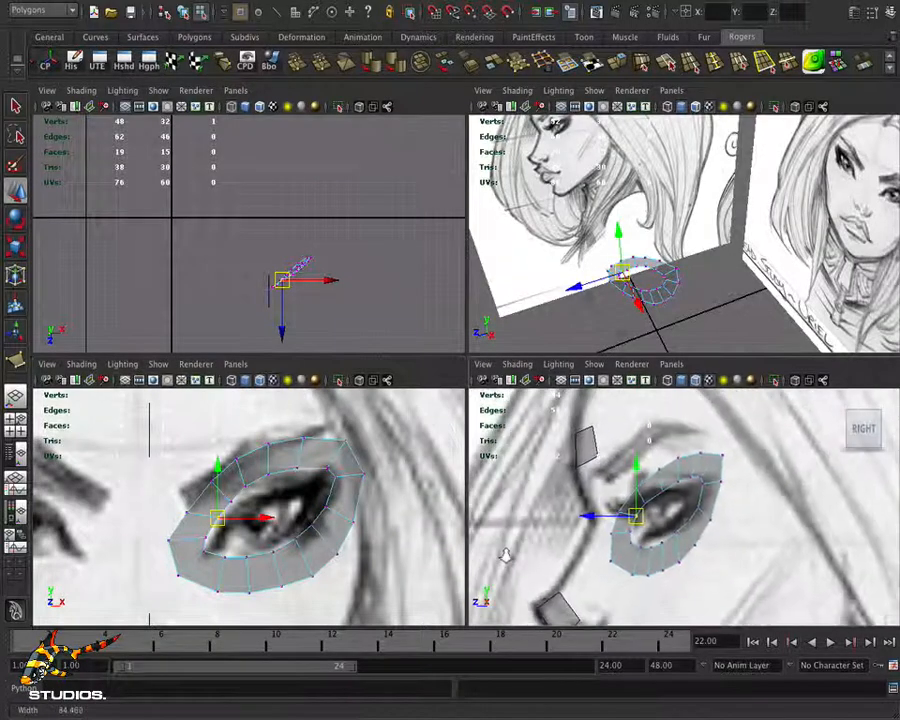
mouse_move(657, 558)
alt+right_down()
mouse_move(532, 558)
mouse_move(690, 563)
mouse_move(640, 562)
alt+right_up()
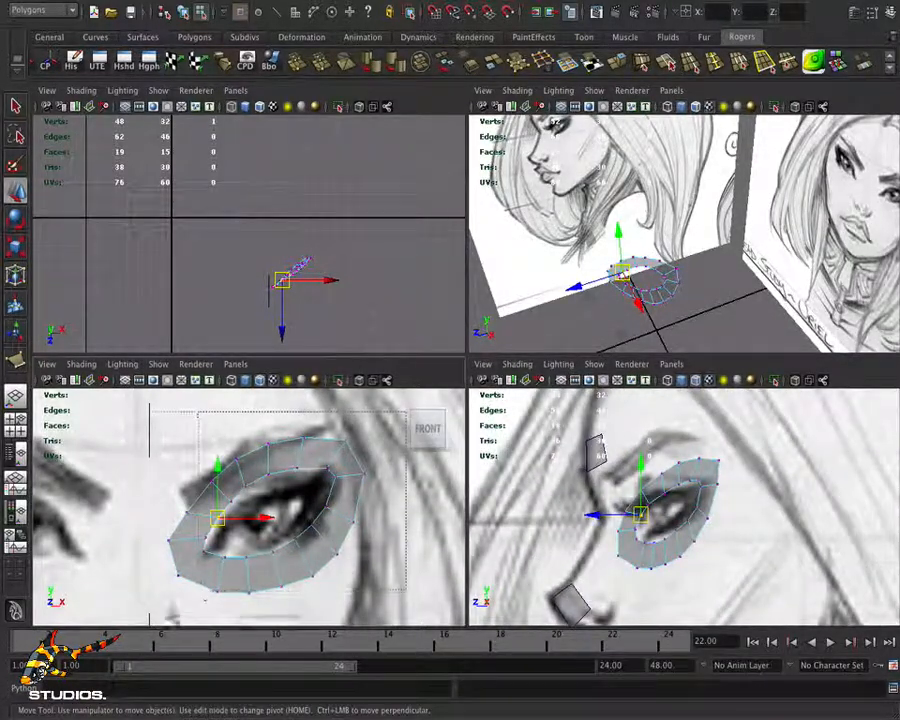
drag(118, 430, 400, 606)
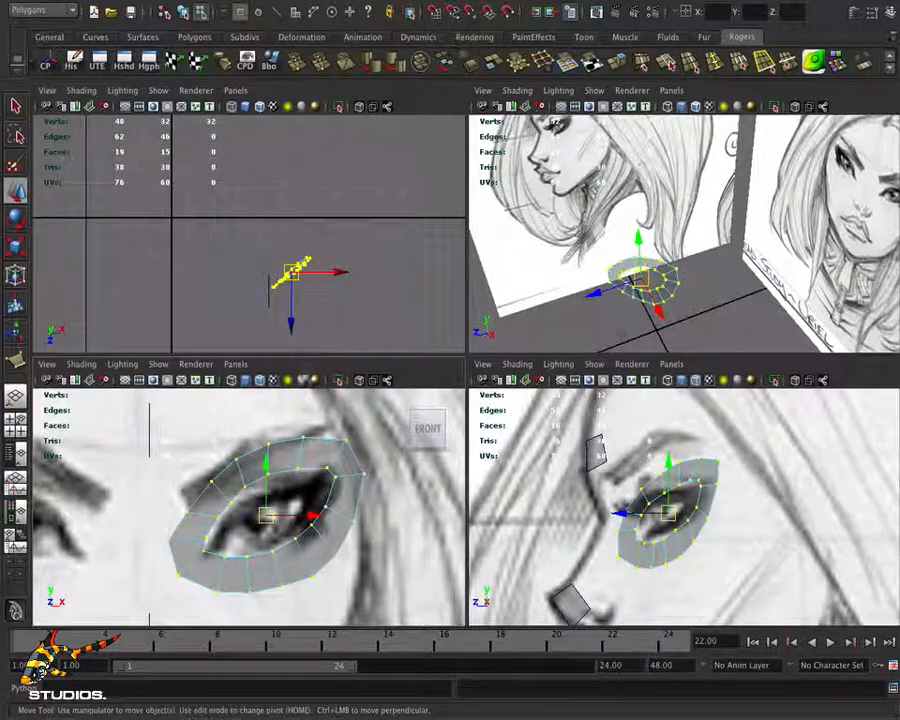
click(296, 64)
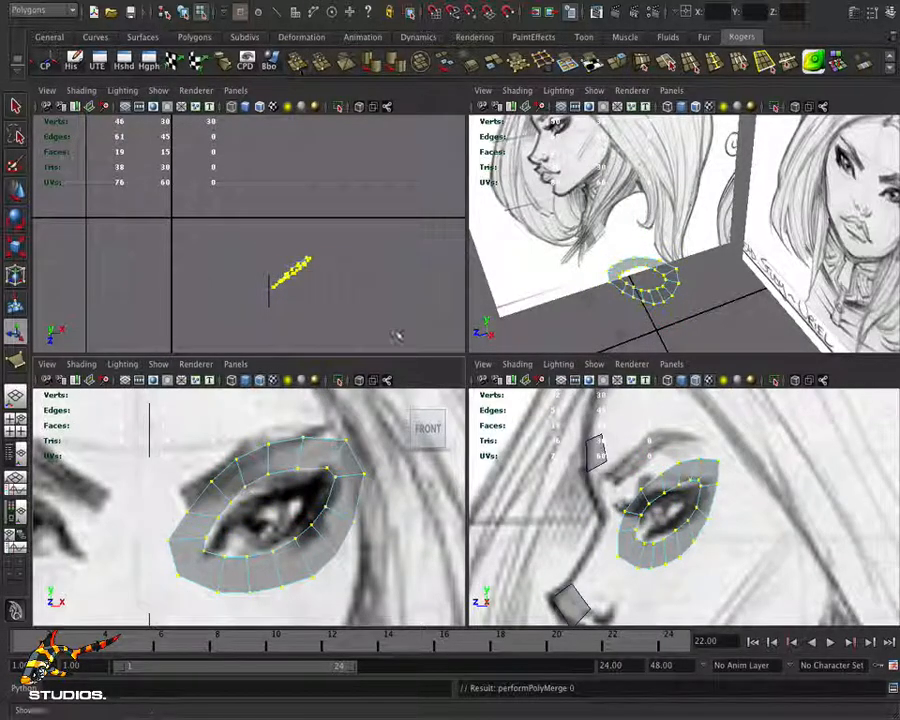
Save the scene
alt+right_drag(404, 501, 192, 436)
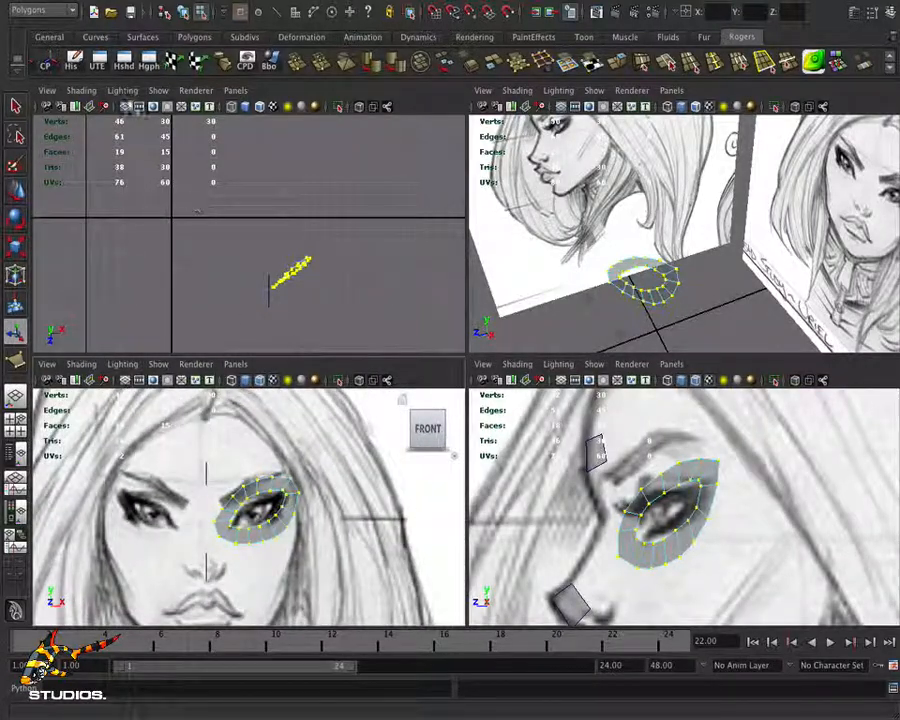
click(75, 2)
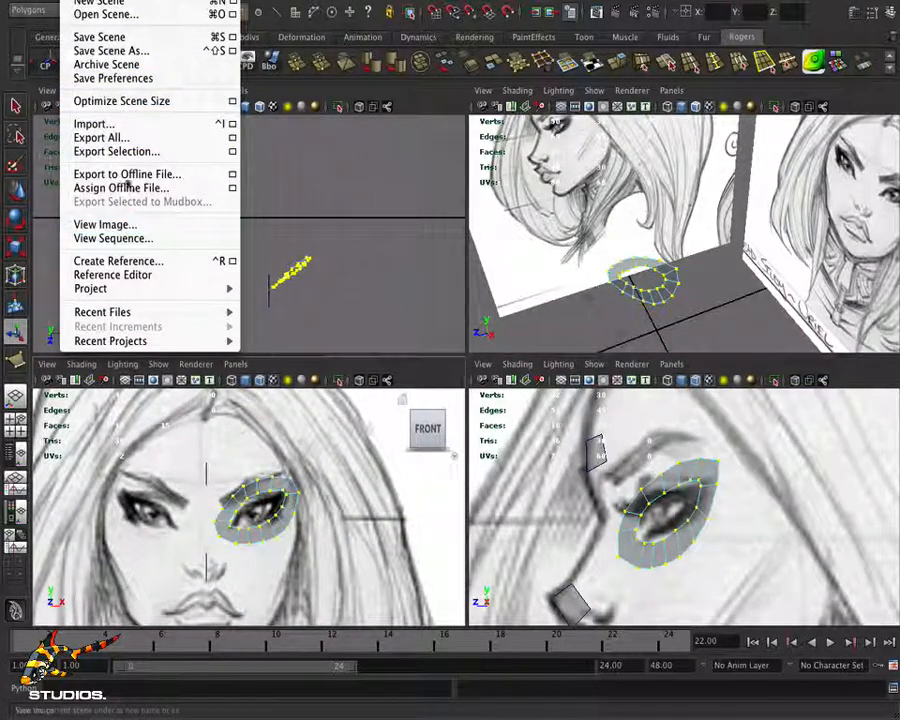
click(100, 37)
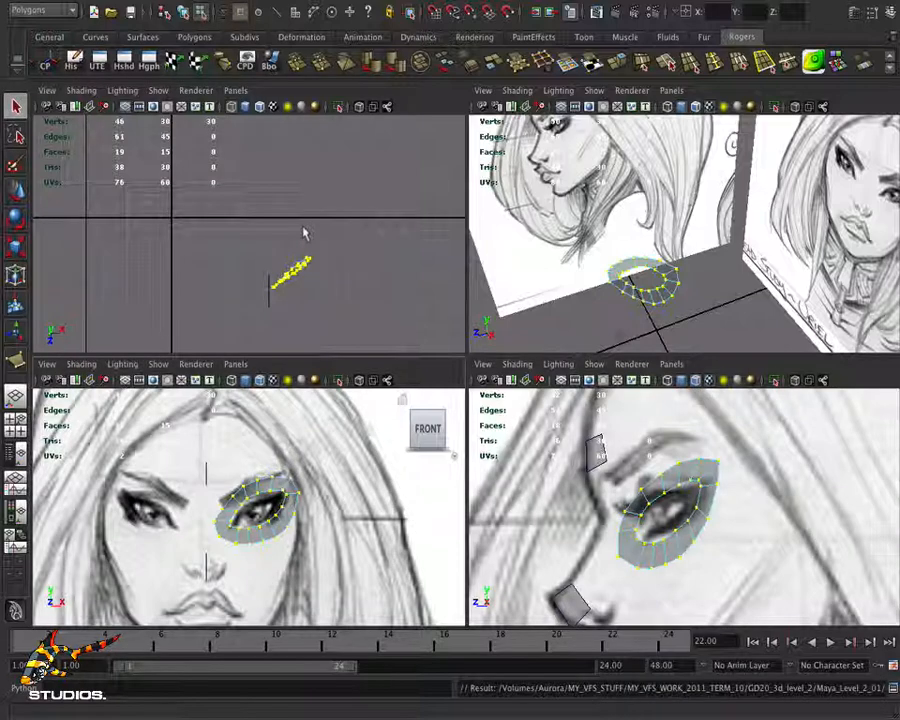
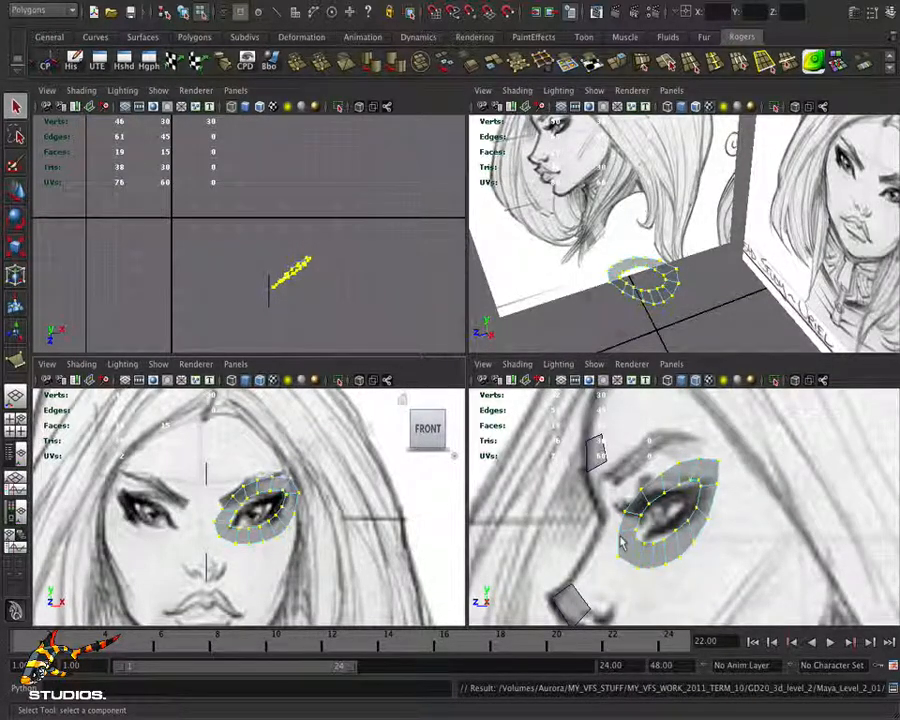
Move the nose-tip polygon's two rear vertices sideways off the centreline, towards the modelled eye
alt+middle_drag(620, 542, 633, 507)
alt+right_drag(226, 566, 289, 549)
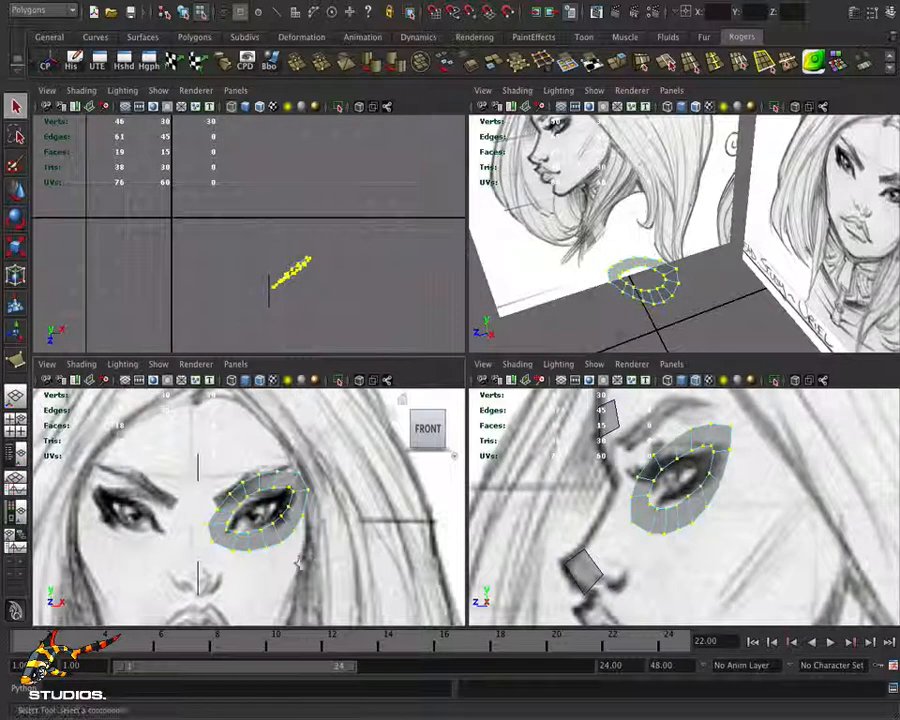
alt+middle_drag(237, 552, 249, 529)
alt+right_drag(249, 532, 320, 548)
click(195, 578)
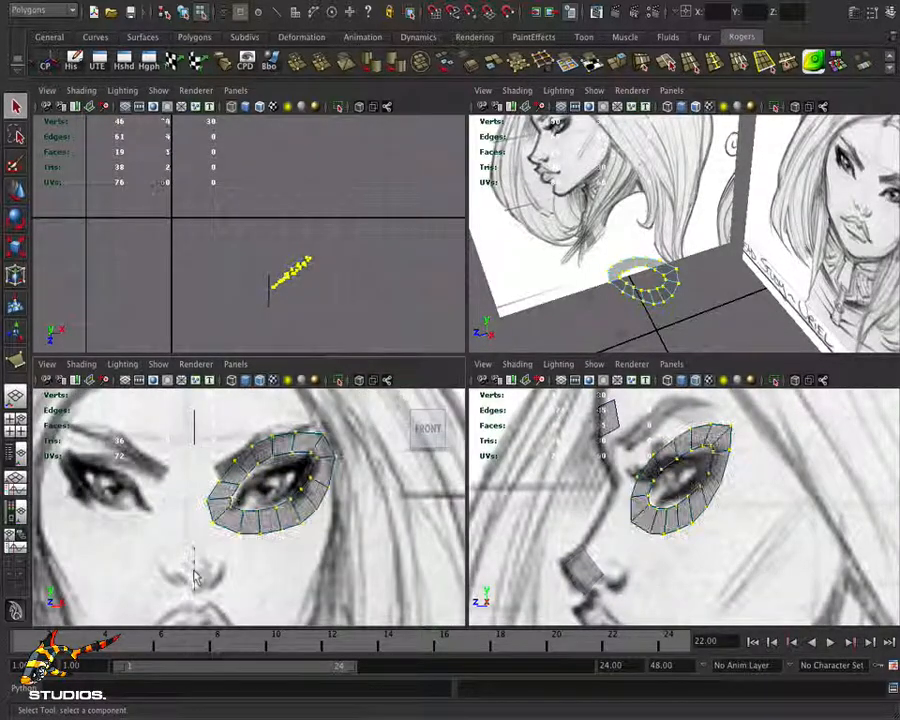
drag(577, 538, 602, 580)
middle_click(219, 570)
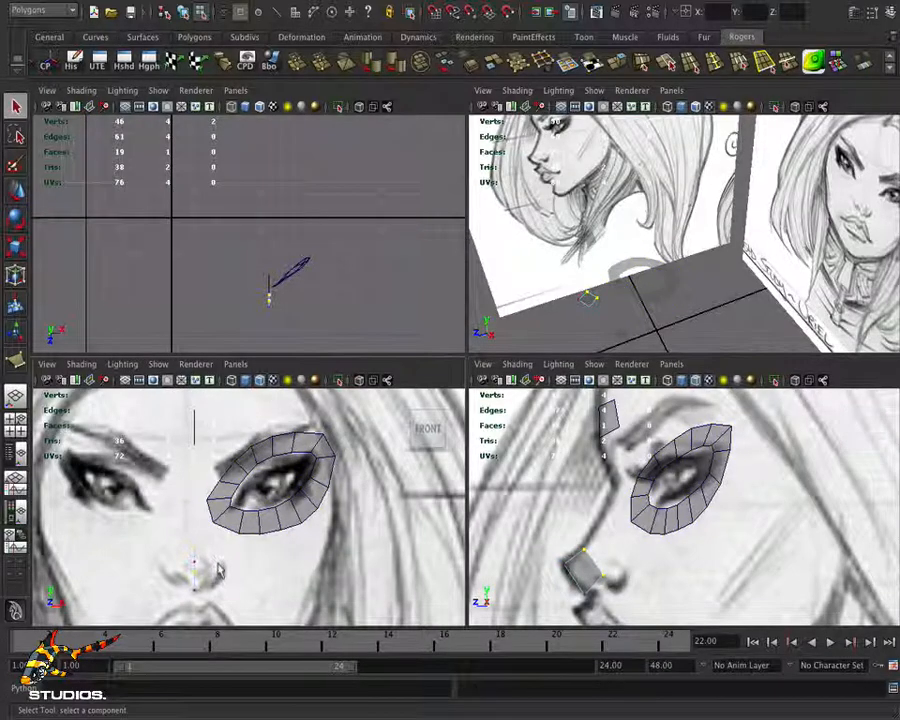
key(w)
drag(234, 562, 256, 562)
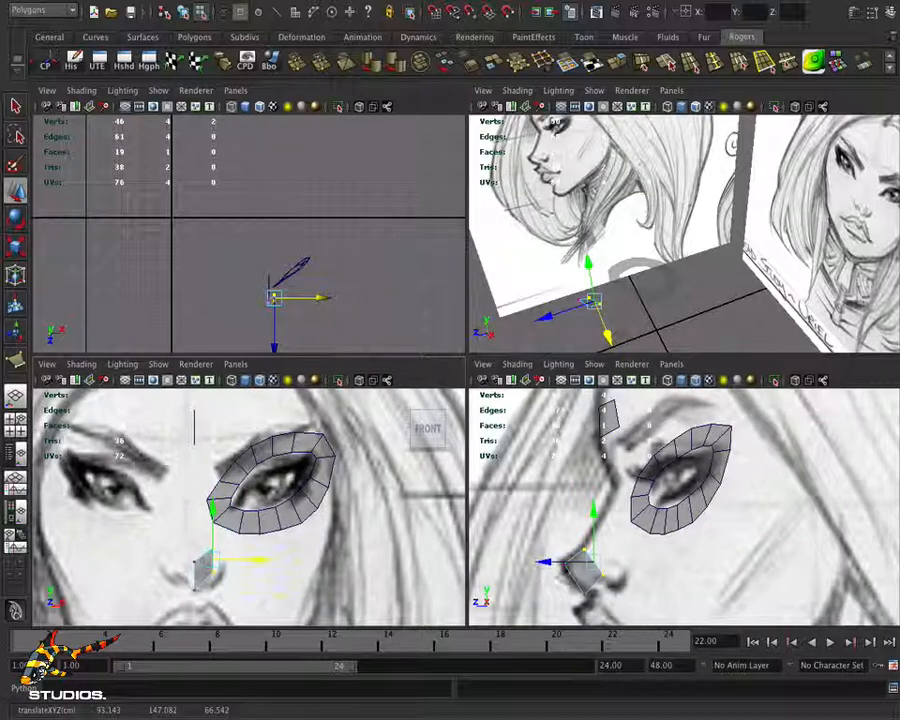
Reposition the nose-tip polygon's outer vertices in the side and front views to shape the tip of the nose
drag(595, 564, 590, 572)
click(212, 556)
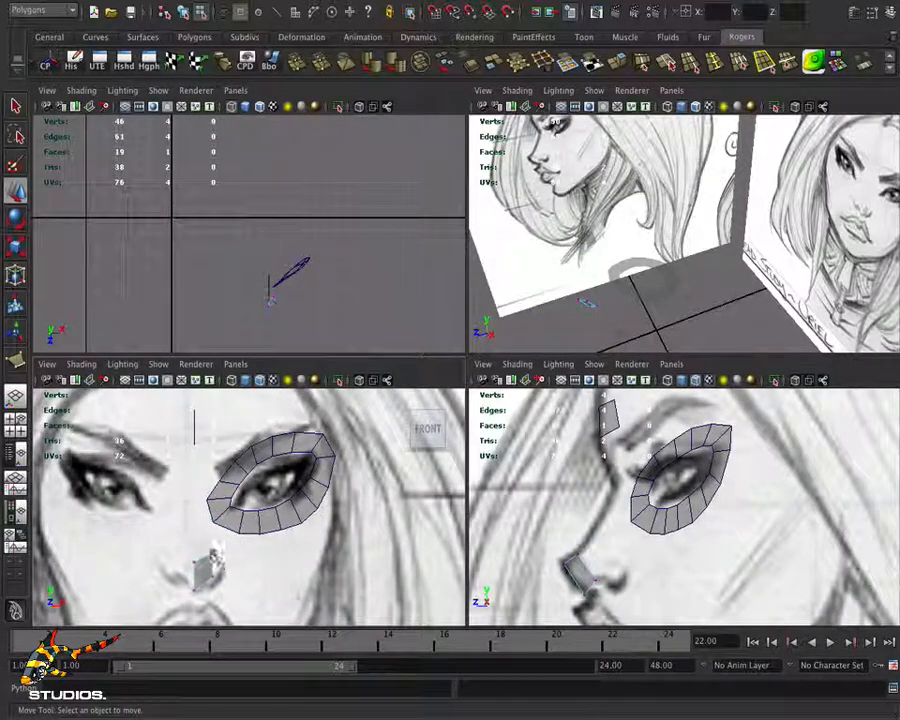
click(206, 558)
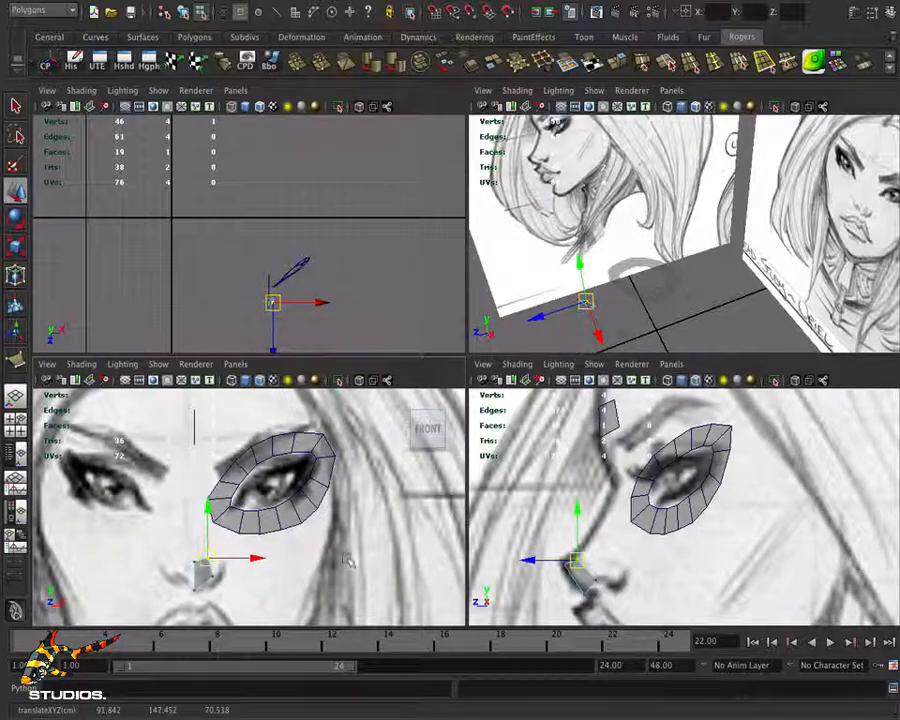
Extrude the nose-tip polygon's outer edge along the world axes, back and slightly up towards the nostril wing
alt+right_drag(636, 556, 712, 558)
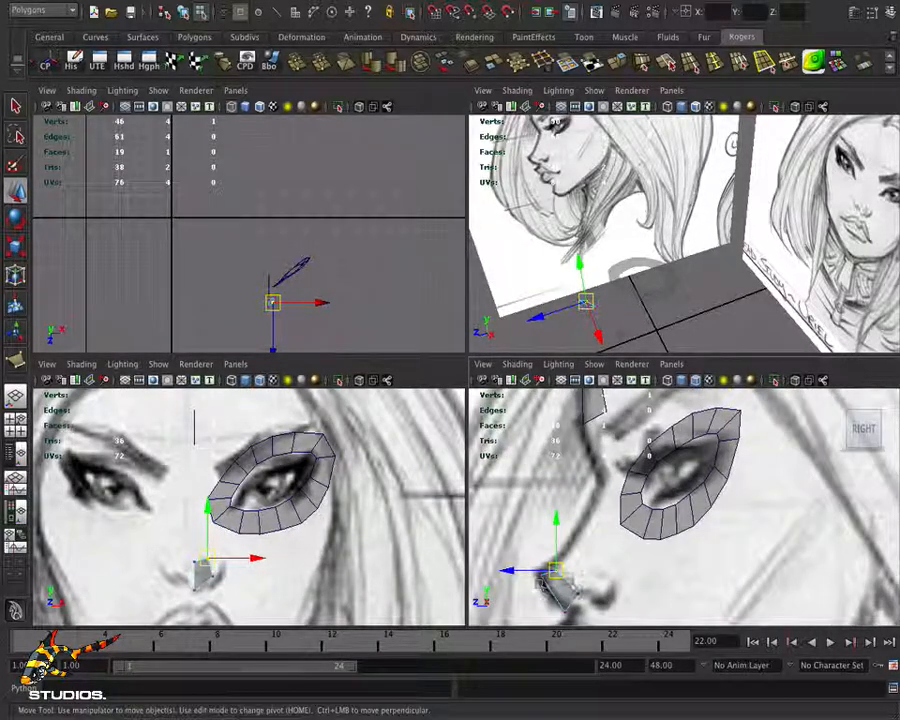
right_drag(572, 440, 566, 404)
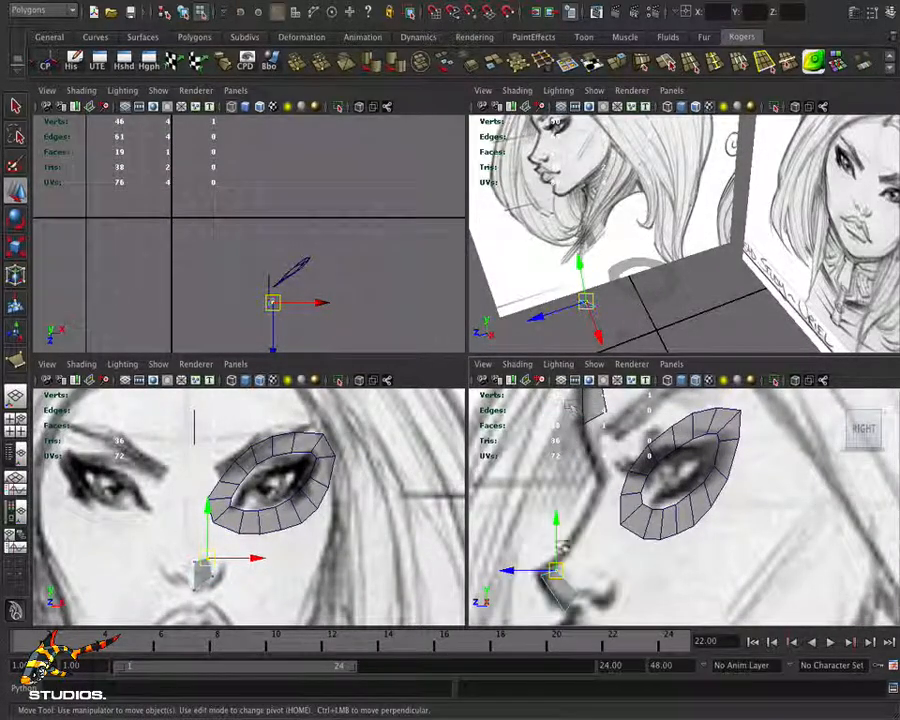
drag(576, 598, 571, 583)
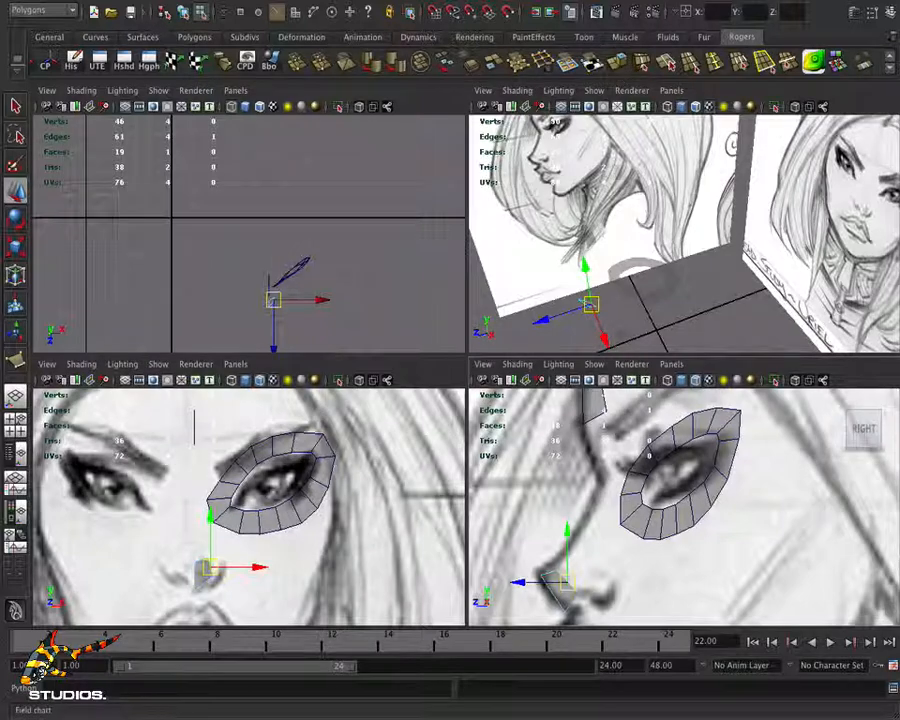
click(370, 62)
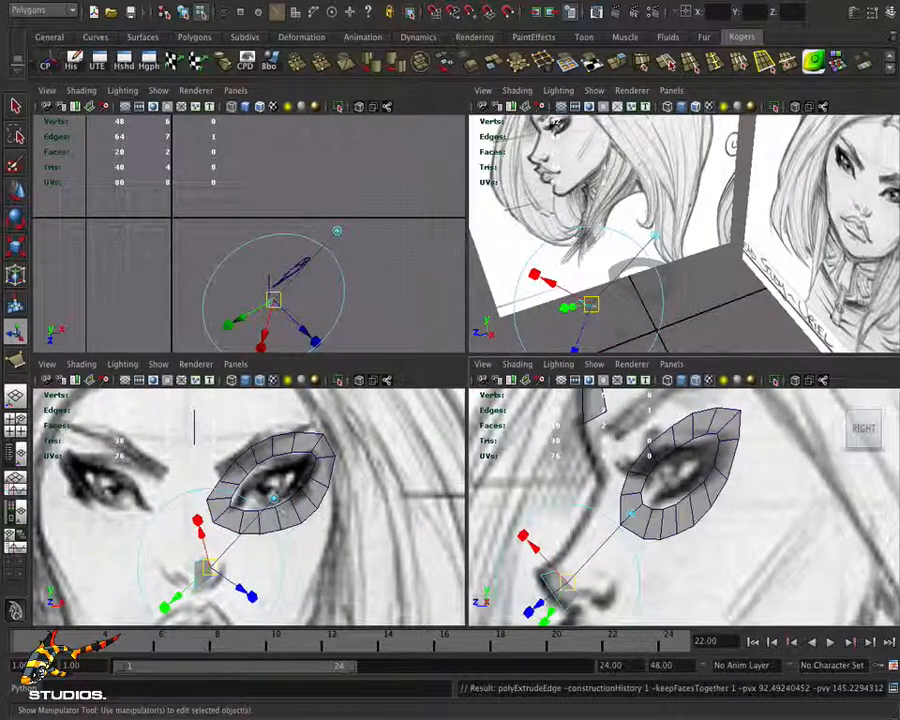
click(274, 497)
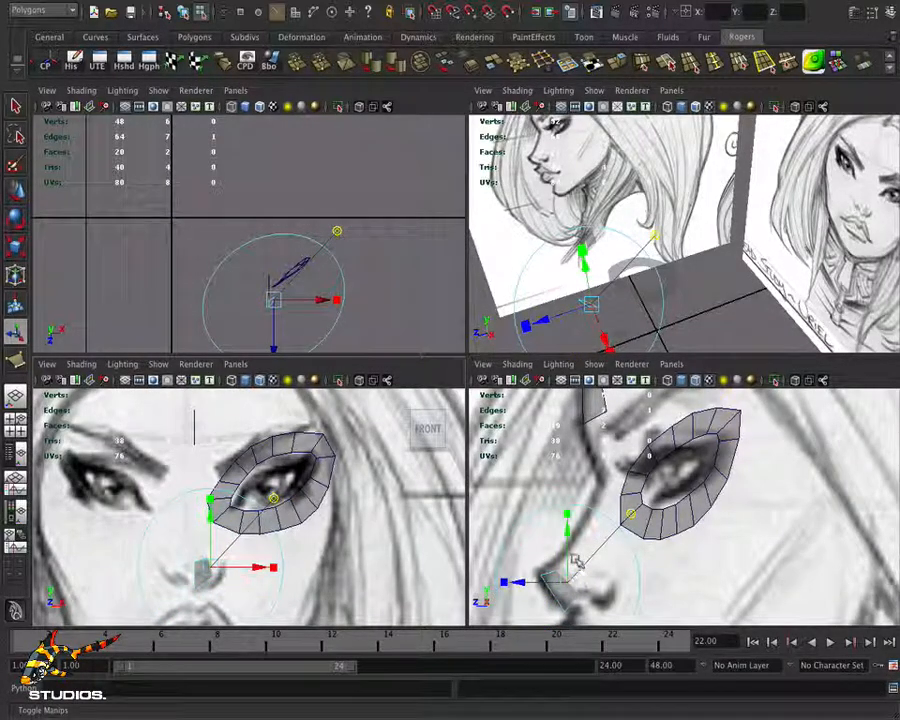
drag(522, 583, 593, 574)
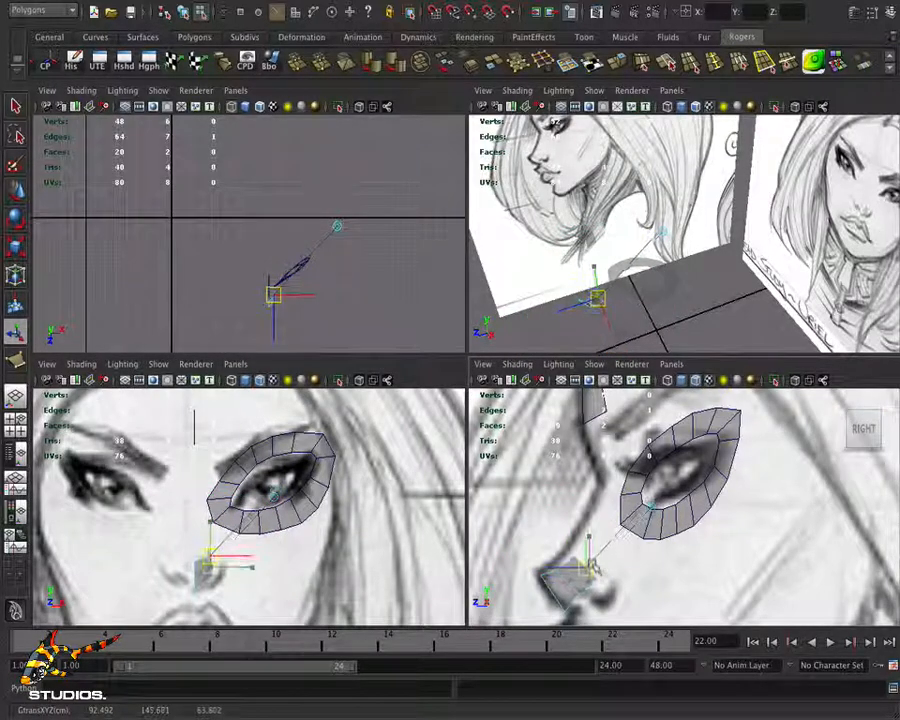
click(593, 576)
Extrude the nose-tip polygon's upper edge along the world axes, up and back to follow the nose bridge in the side reference
alt+right_drag(232, 557, 335, 556)
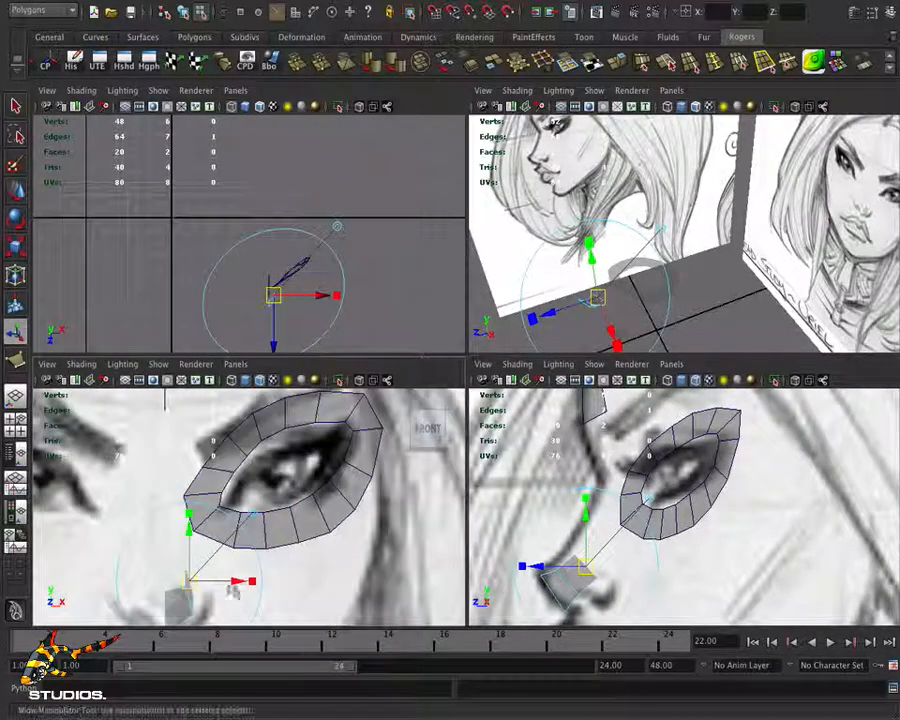
alt+middle_drag(232, 588, 271, 540)
alt+right_drag(217, 559, 375, 562)
alt+middle_drag(232, 566, 248, 558)
click(262, 514)
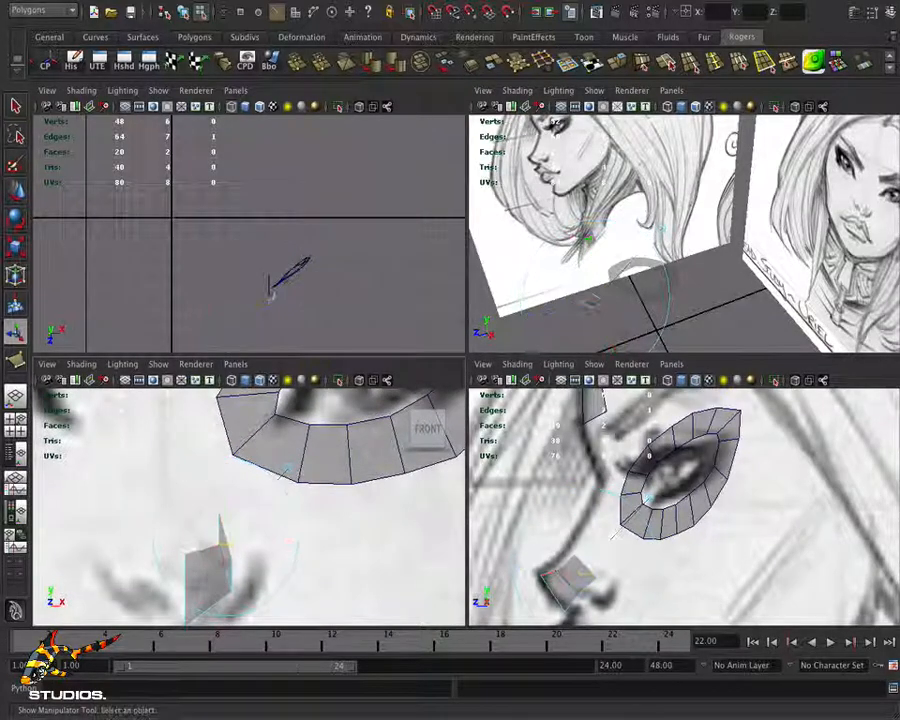
click(396, 61)
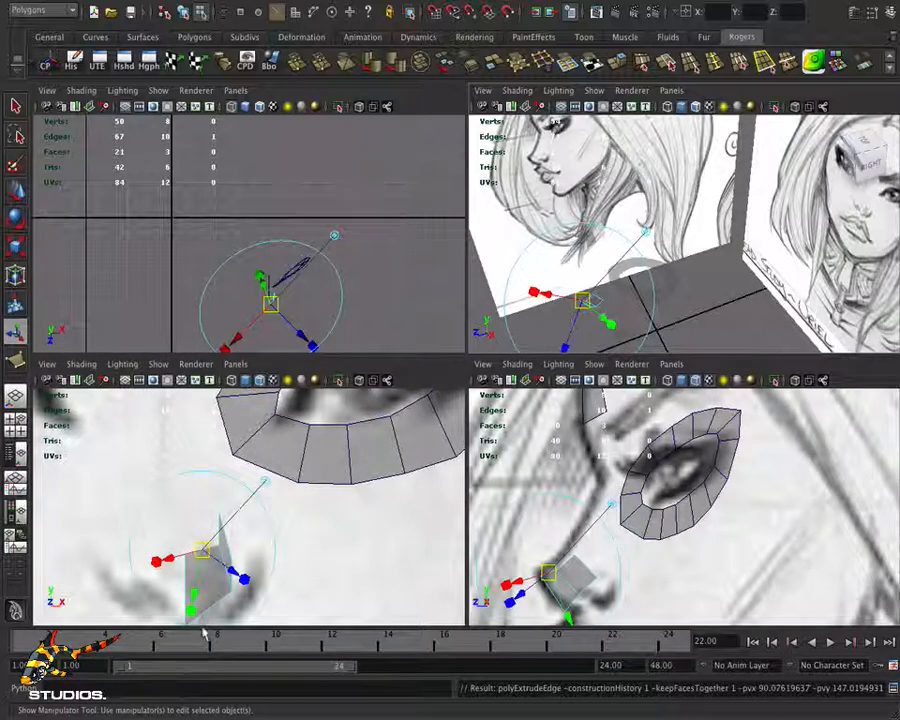
click(264, 483)
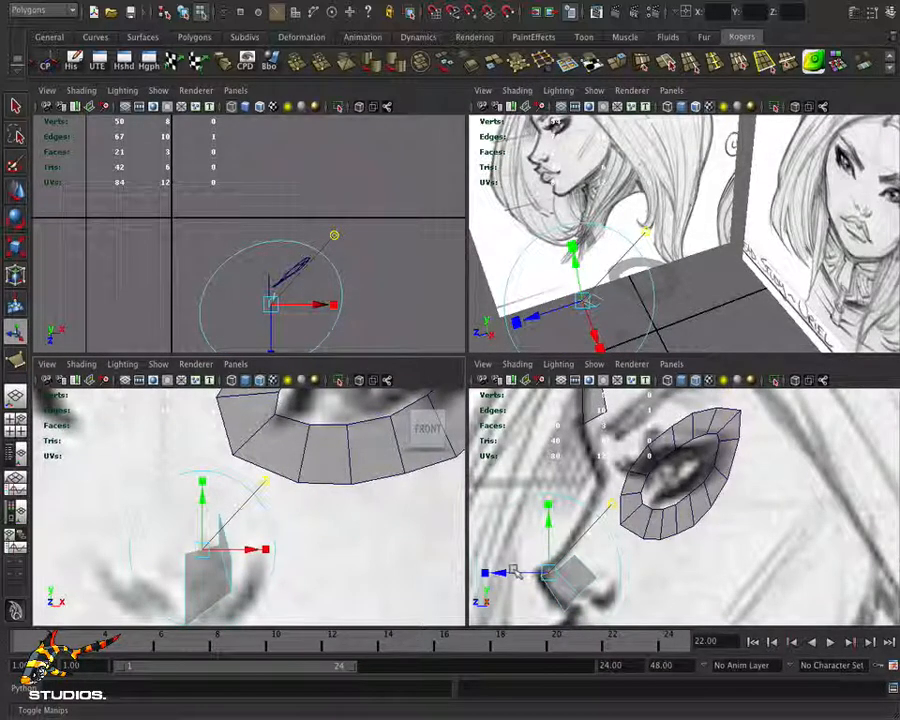
mouse_move(546, 534)
mouse_down()
mouse_move(545, 500)
mouse_move(544, 513)
mouse_up()
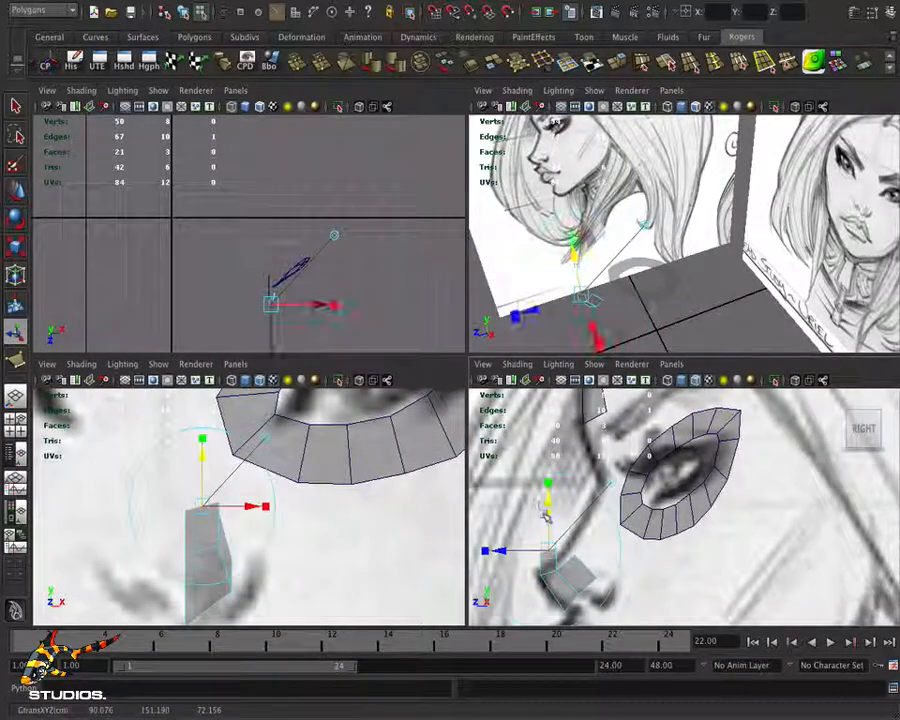
drag(494, 551, 519, 552)
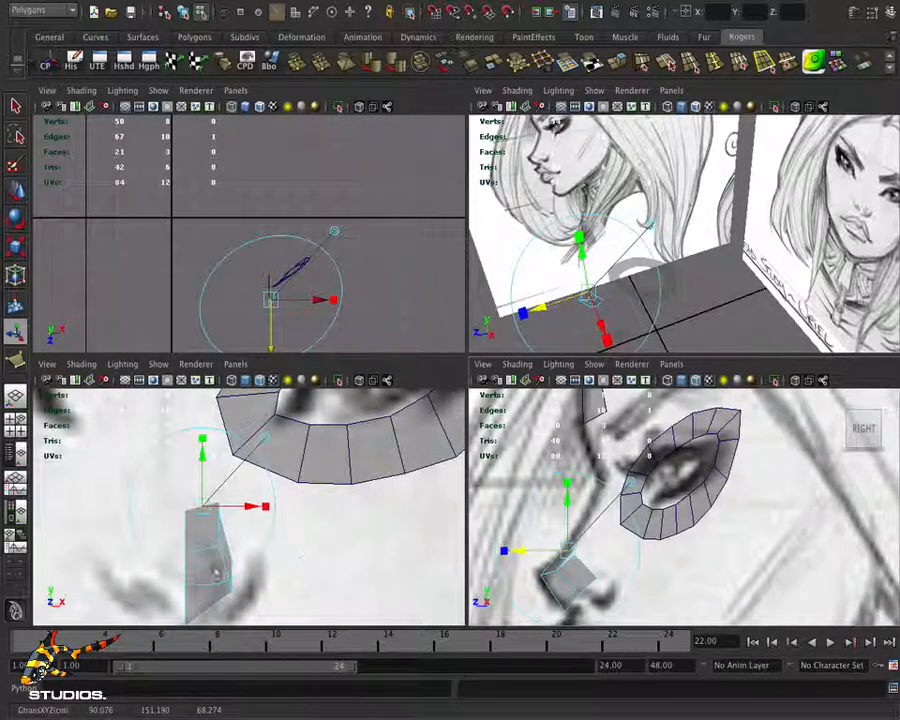
Snap the side polygon's upper vertex to the bridge polygon's adjacent corner and raise its two rear vertices slightly in the side view
alt+middle_drag(613, 547, 631, 493)
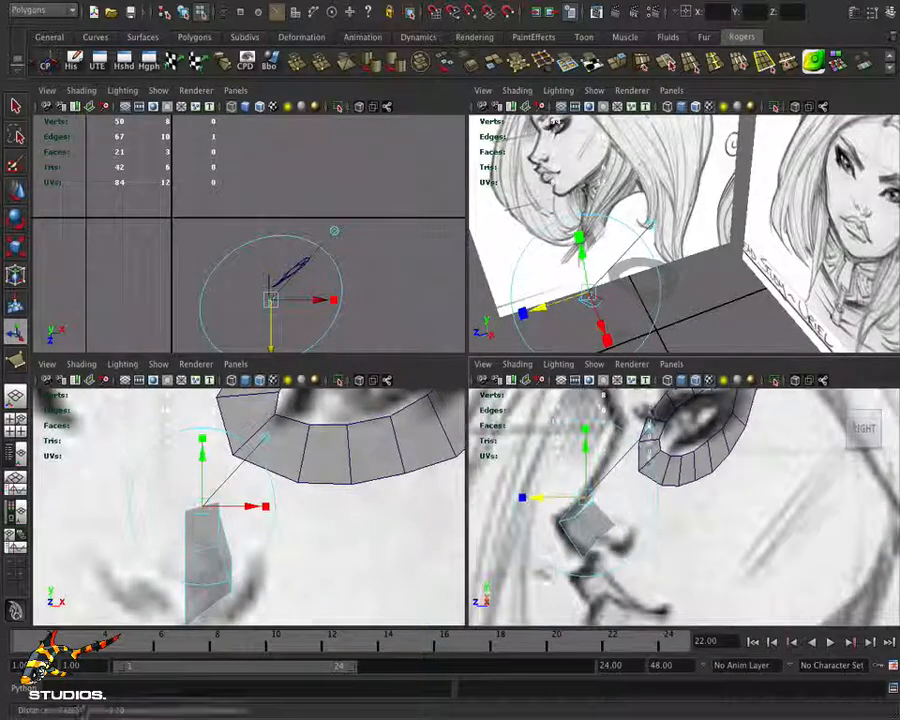
alt+right_drag(631, 493, 679, 518)
alt+middle_drag(576, 534, 659, 539)
right_click(656, 539)
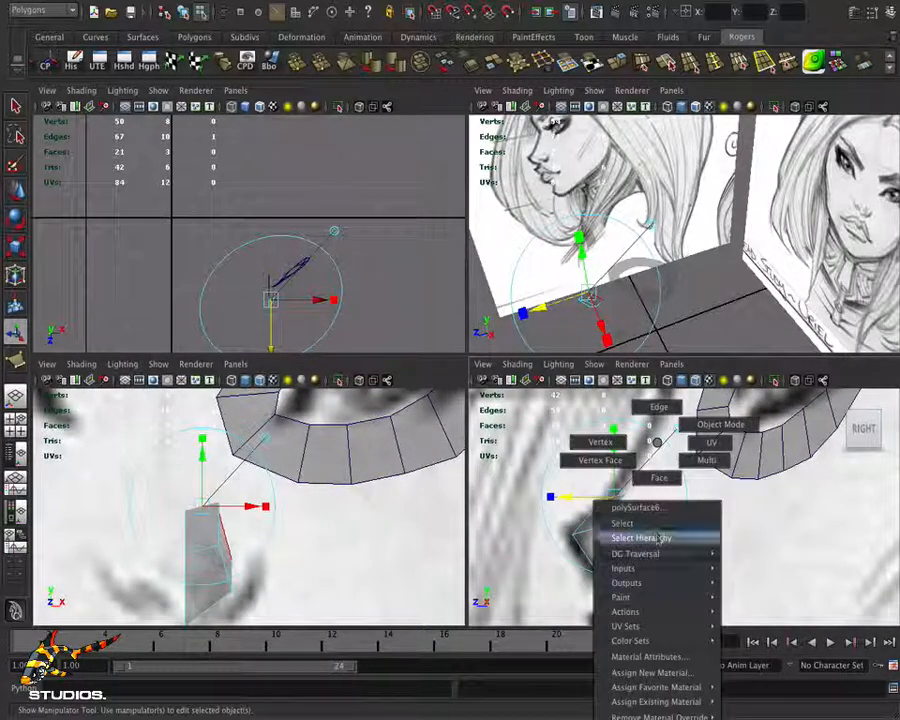
click(600, 442)
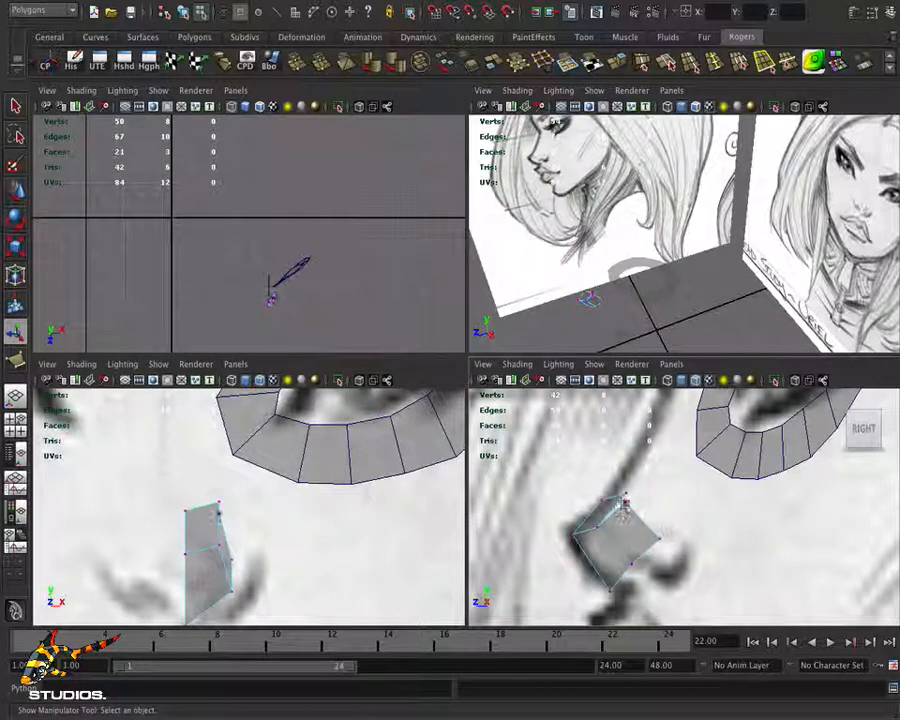
key(w)
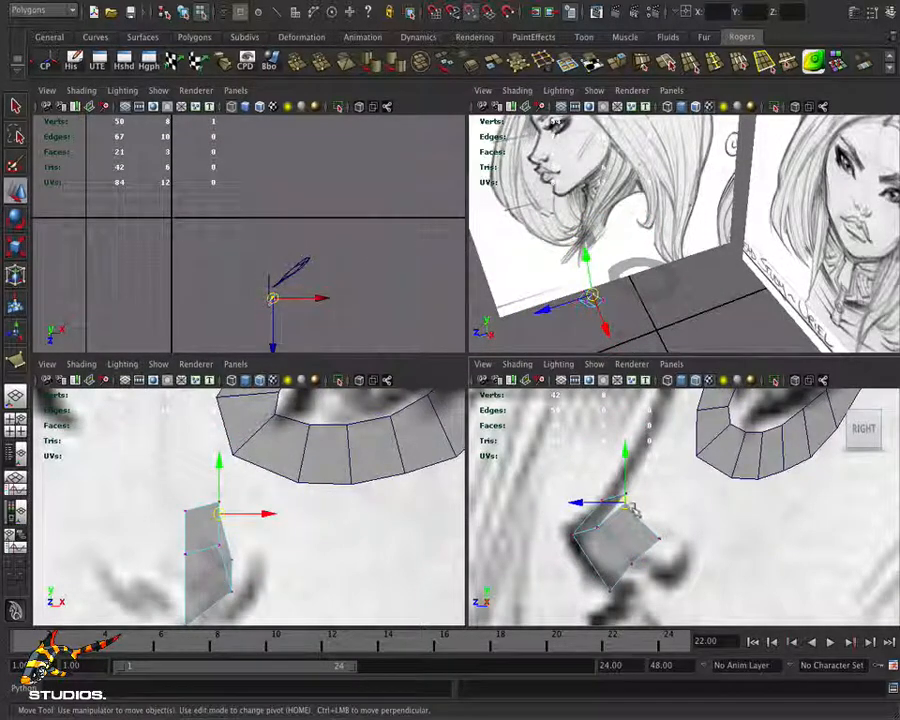
drag(631, 508, 645, 540)
shift+click(631, 563)
click(372, 604)
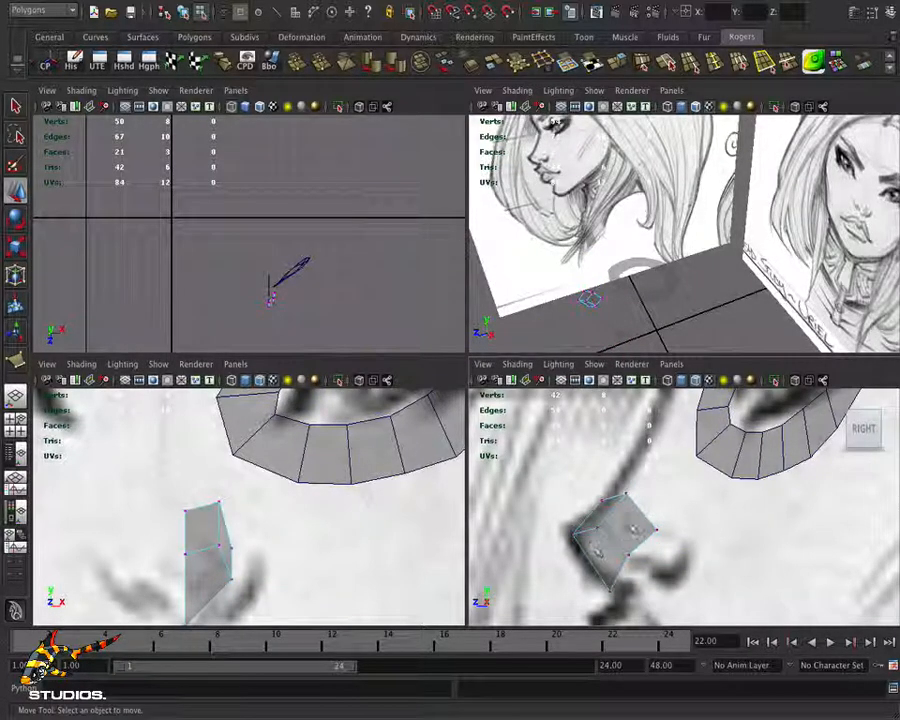
Pull the side polygon's rear vertices forward and lower the upper vertices towards the nose tip in the side view
right_click(644, 514)
click(645, 408)
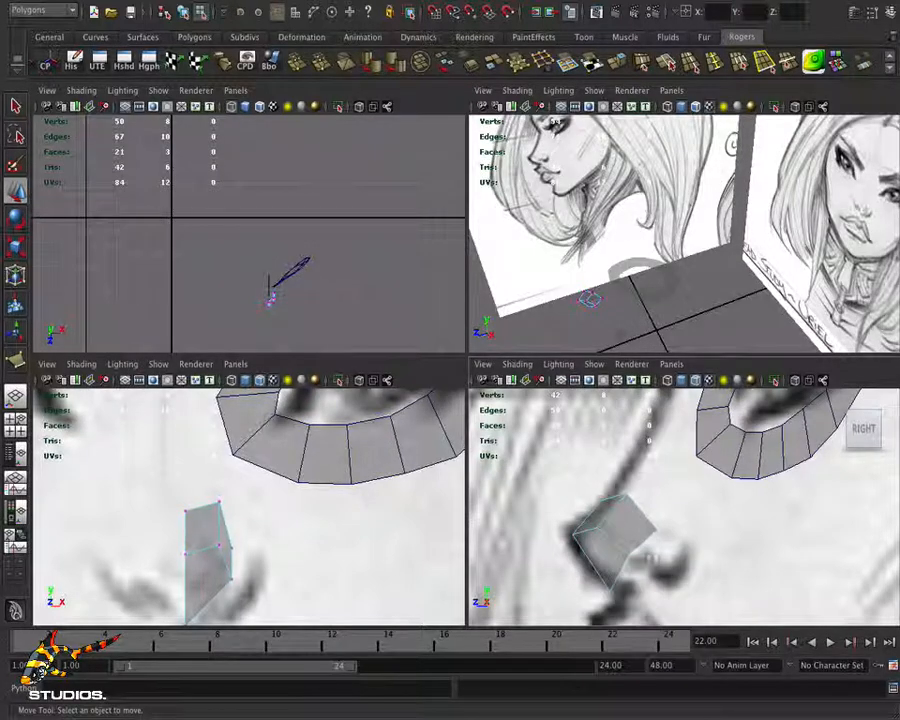
right_drag(654, 536, 600, 438)
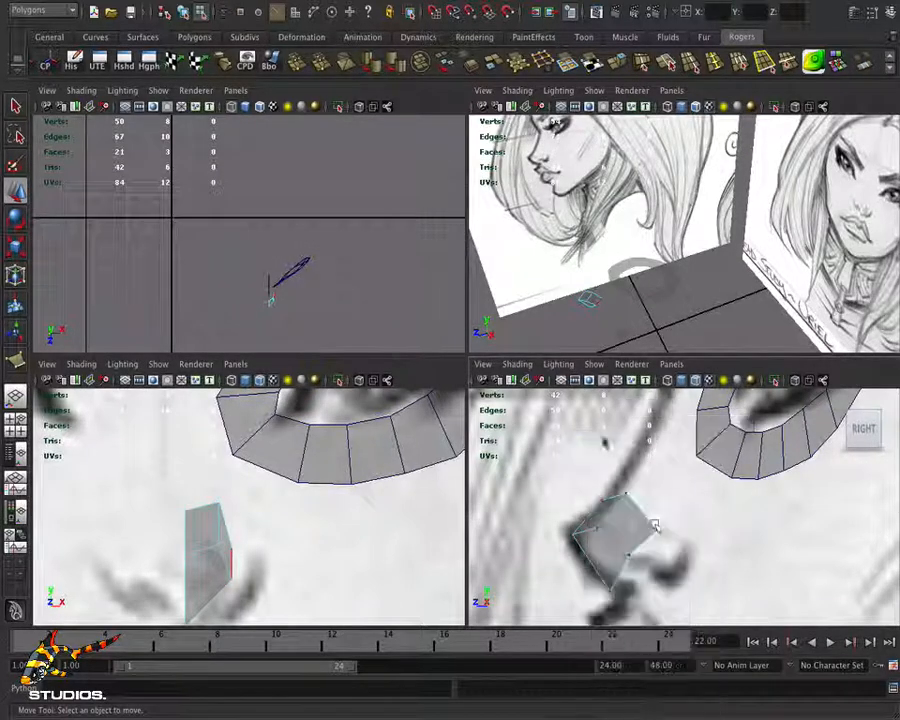
click(656, 530)
drag(638, 527, 620, 566)
drag(648, 477, 611, 513)
click(590, 505)
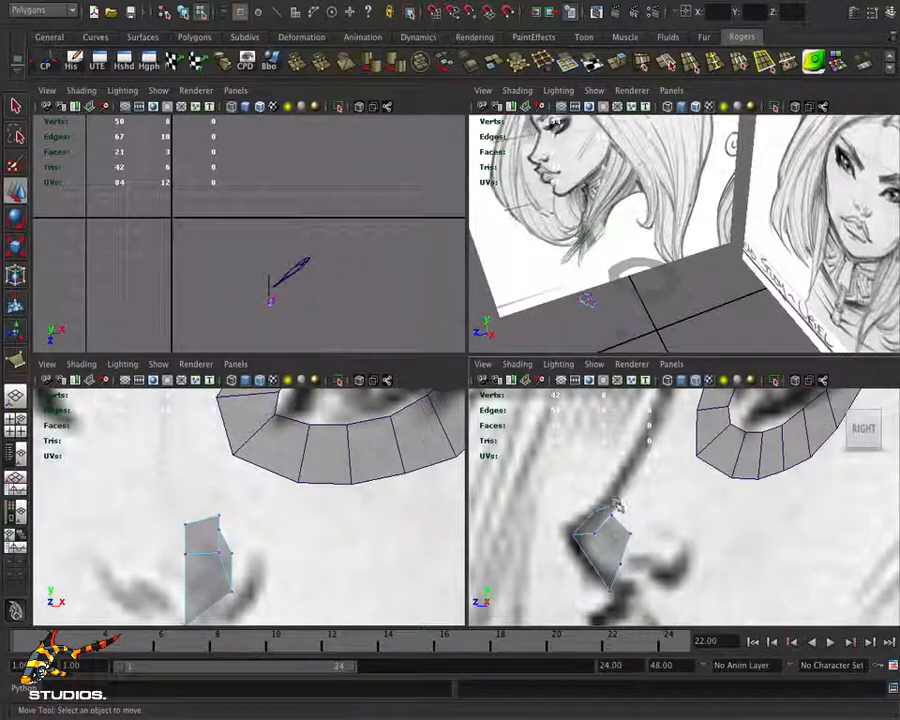
Snap the two upper corner vertices of the bridge and side polygons together and merge all the nose vertices
click(617, 505)
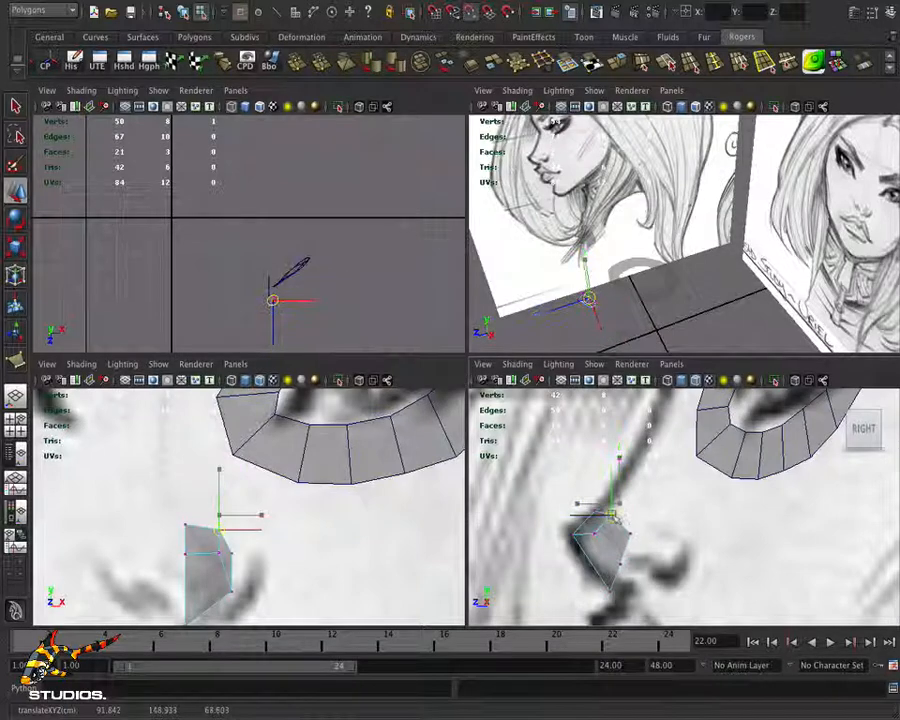
click(656, 540)
drag(604, 569, 510, 453)
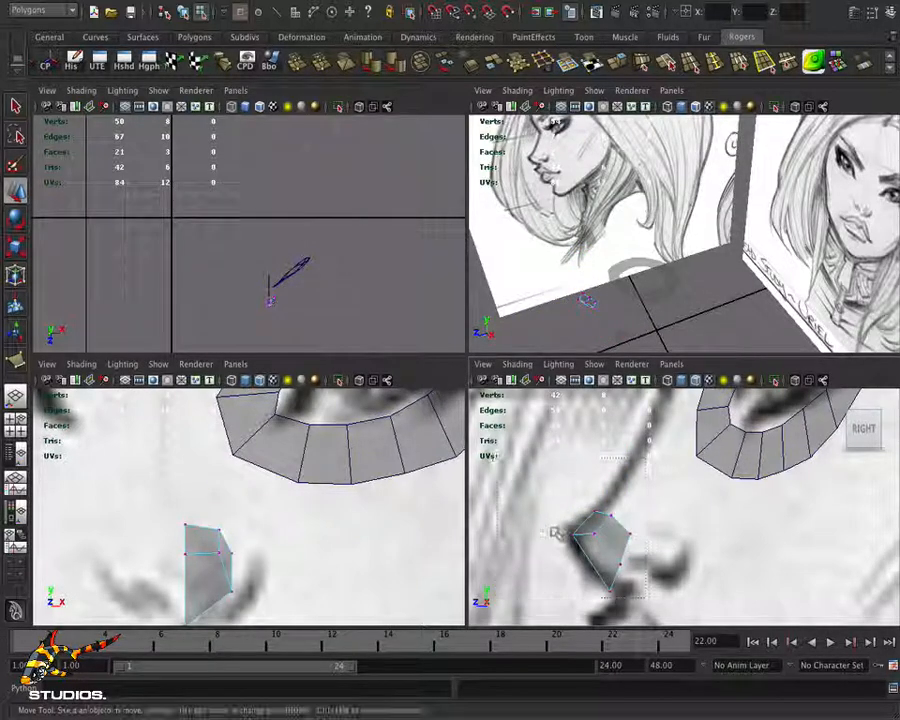
click(298, 64)
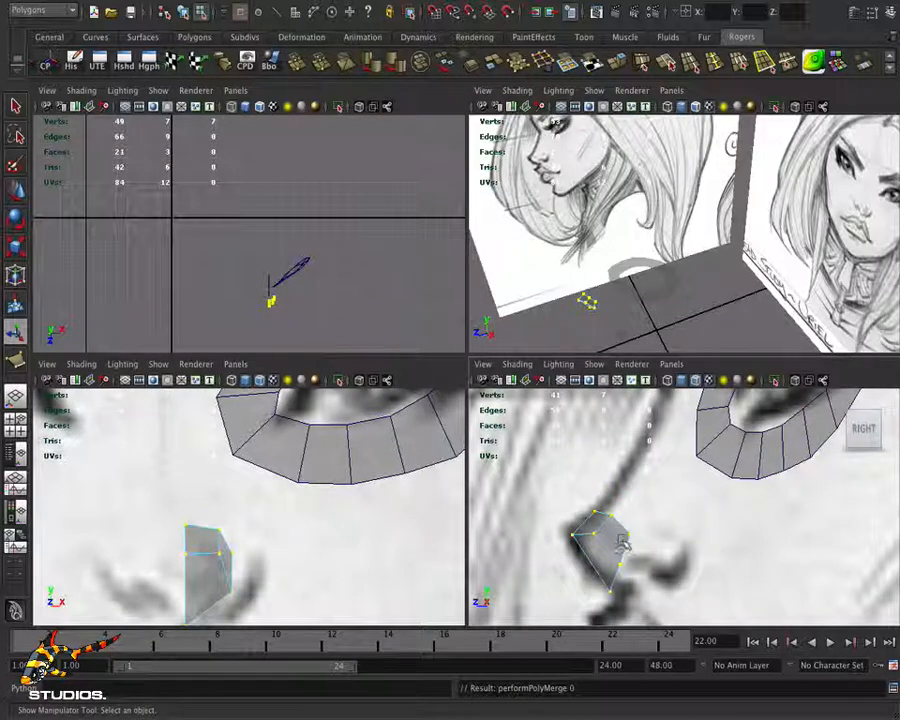
right_drag(622, 542, 646, 408)
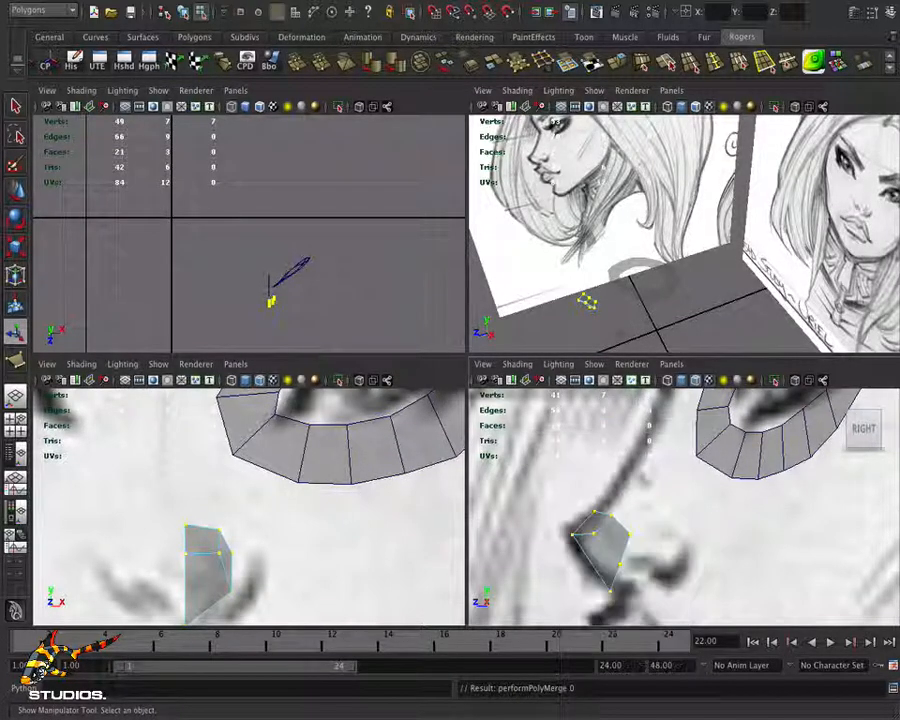
click(627, 542)
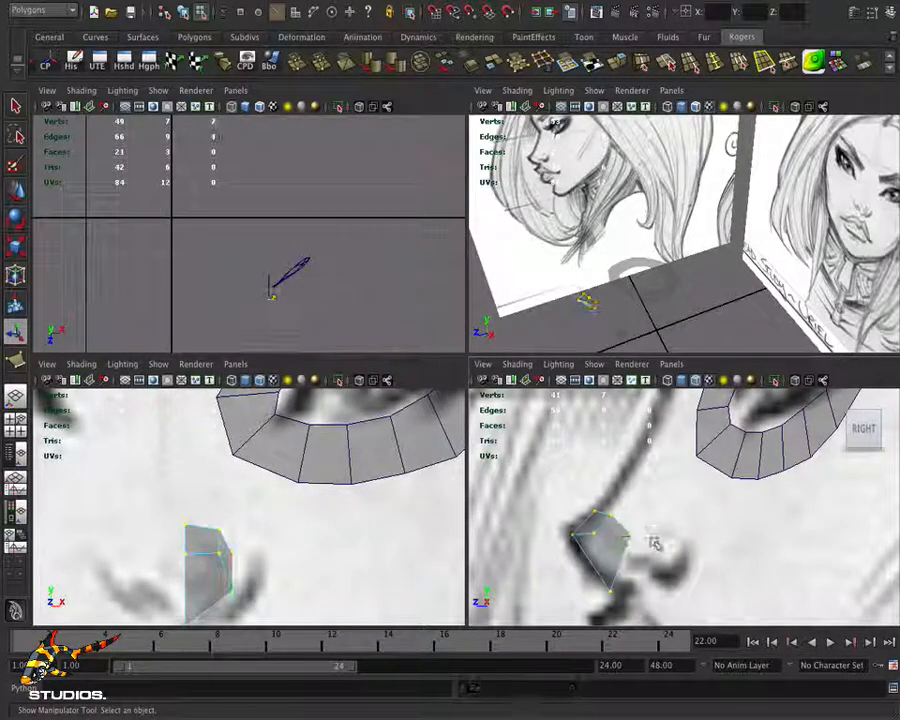
key(g)
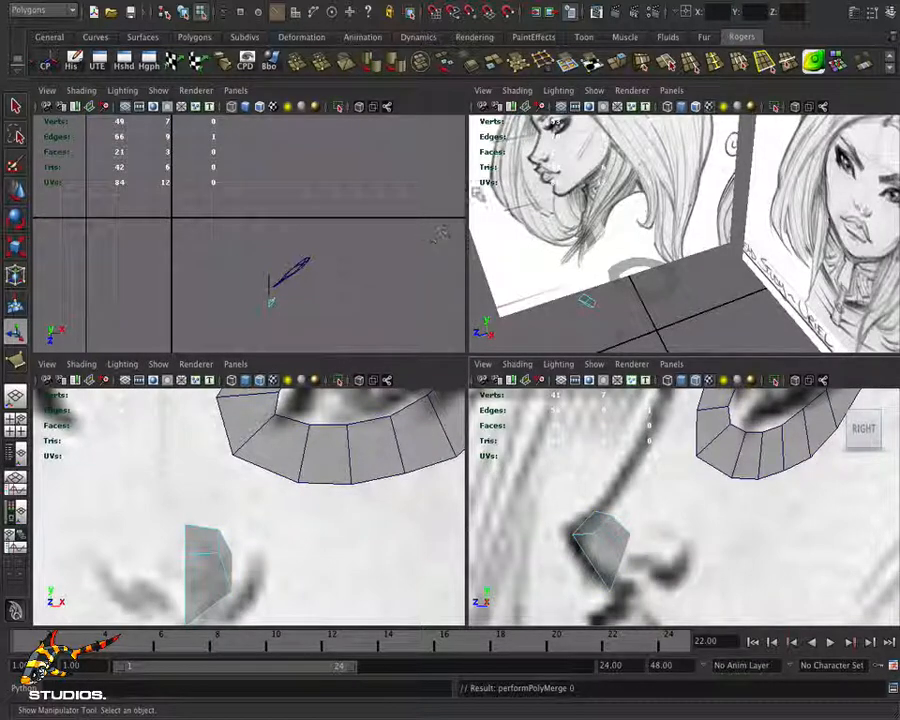
click(616, 62)
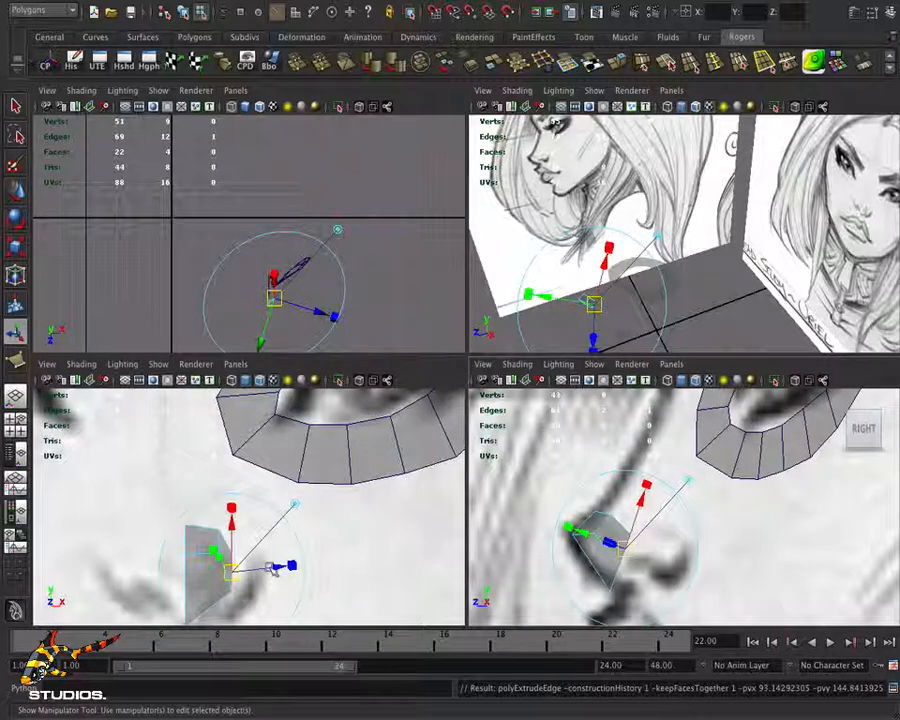
drag(277, 566, 303, 570)
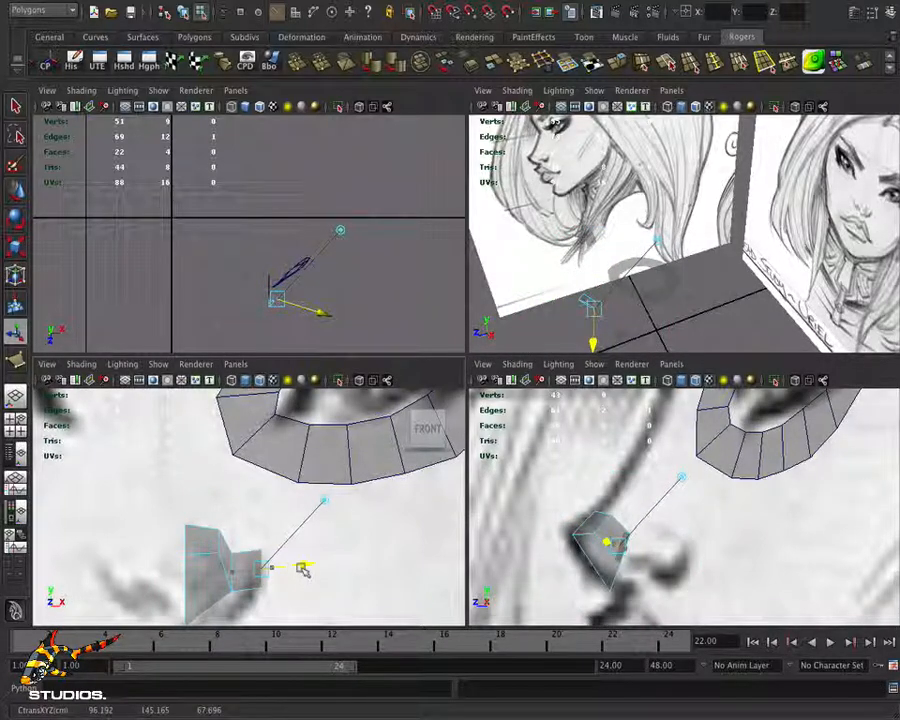
key(ctrl+z)
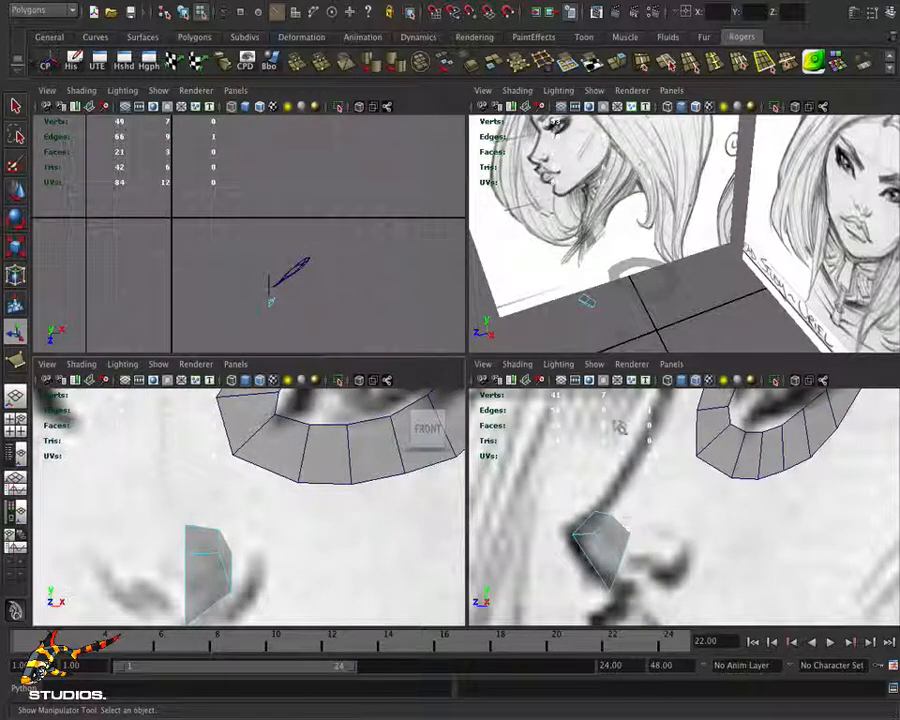
Extrude the side polygon's short upper rear edge along the world axes, up and back in the side view
click(616, 62)
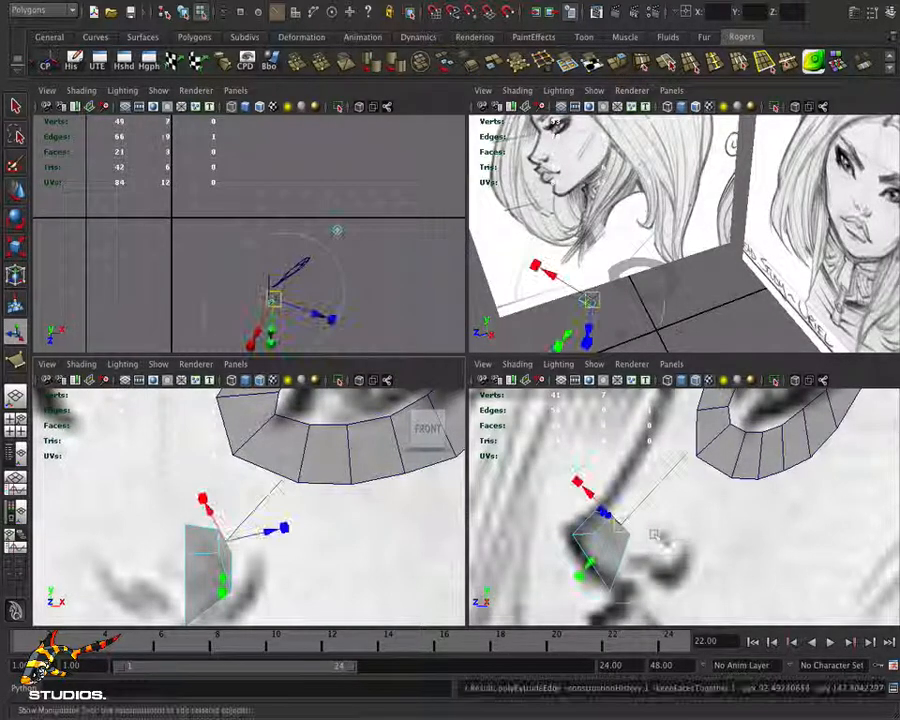
click(683, 460)
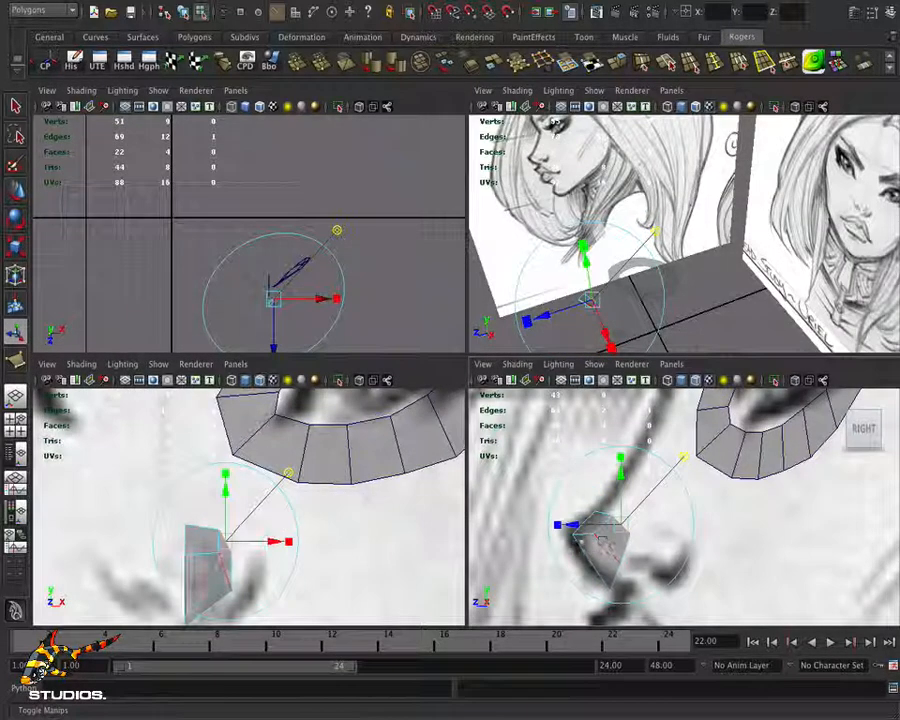
drag(580, 526, 639, 498)
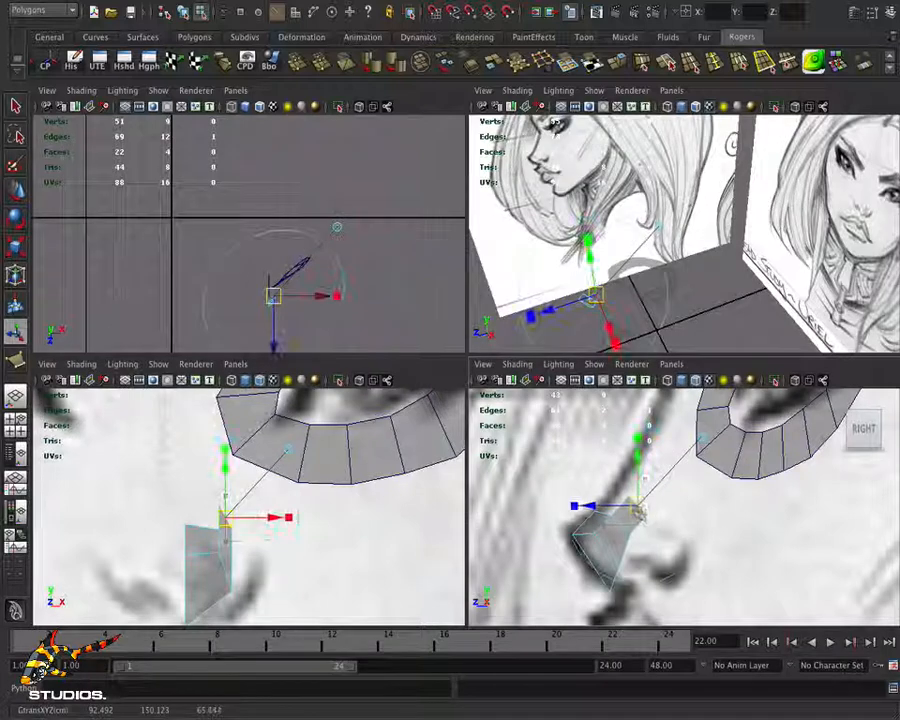
Extrude the new polygon's lower rear edge sideways in the front view, then slightly down and back to start the nostril wing
click(643, 527)
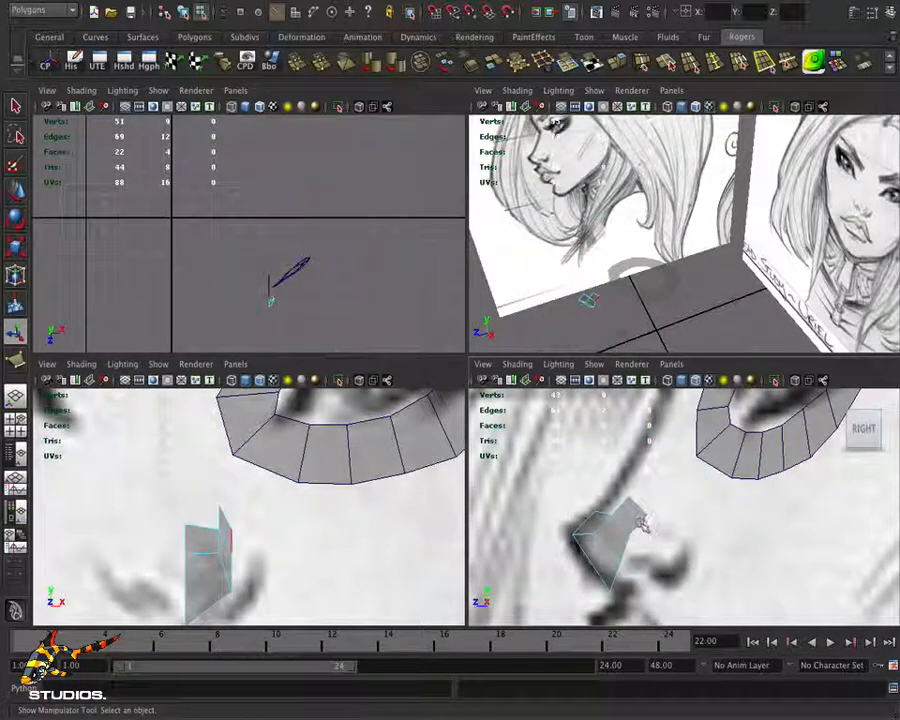
key(g)
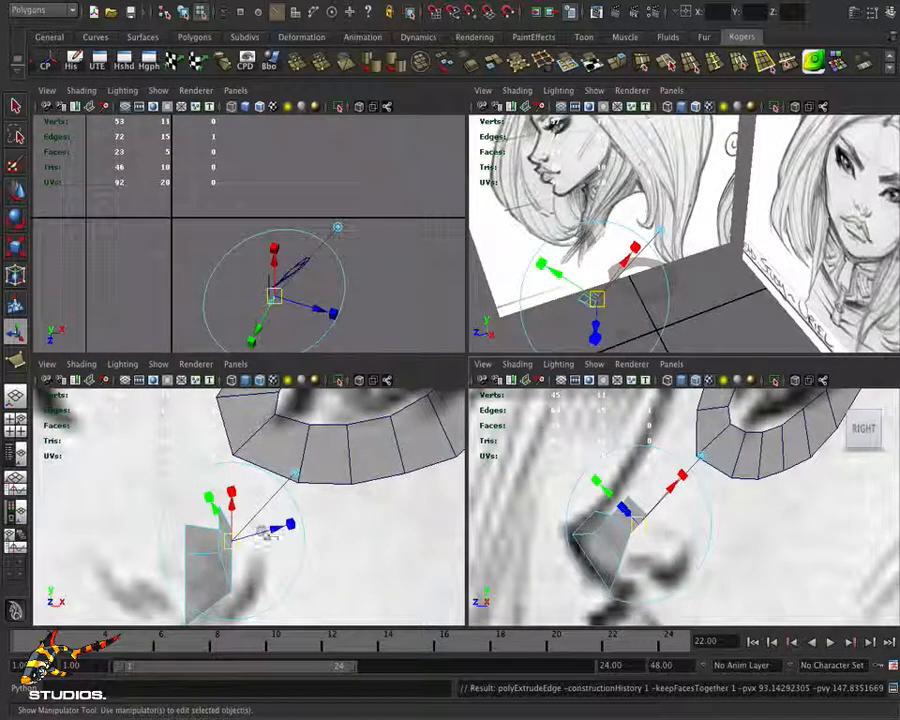
drag(280, 528, 253, 511)
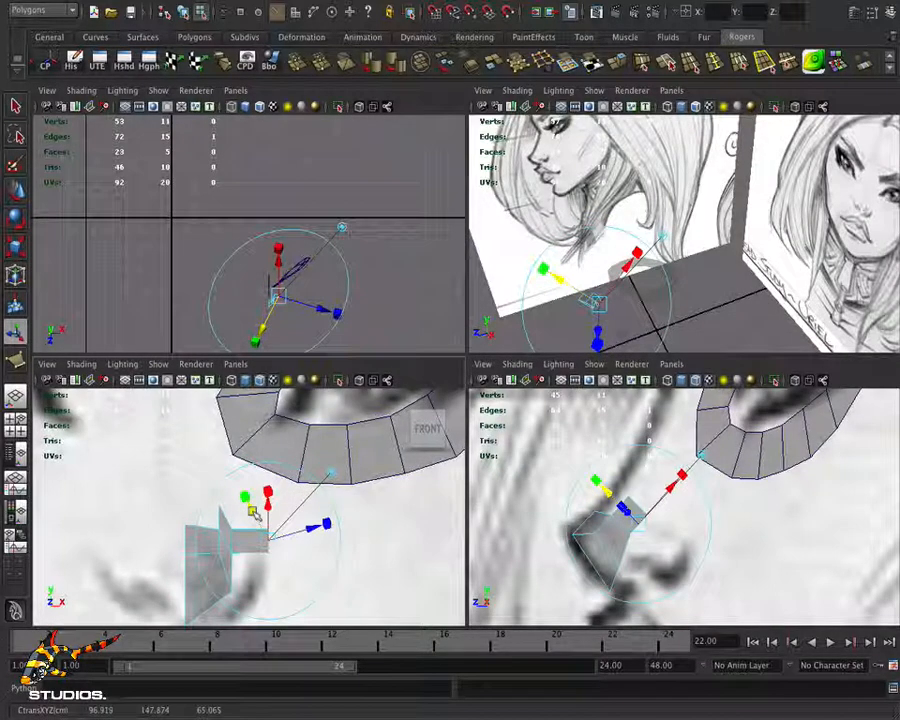
drag(253, 512, 257, 519)
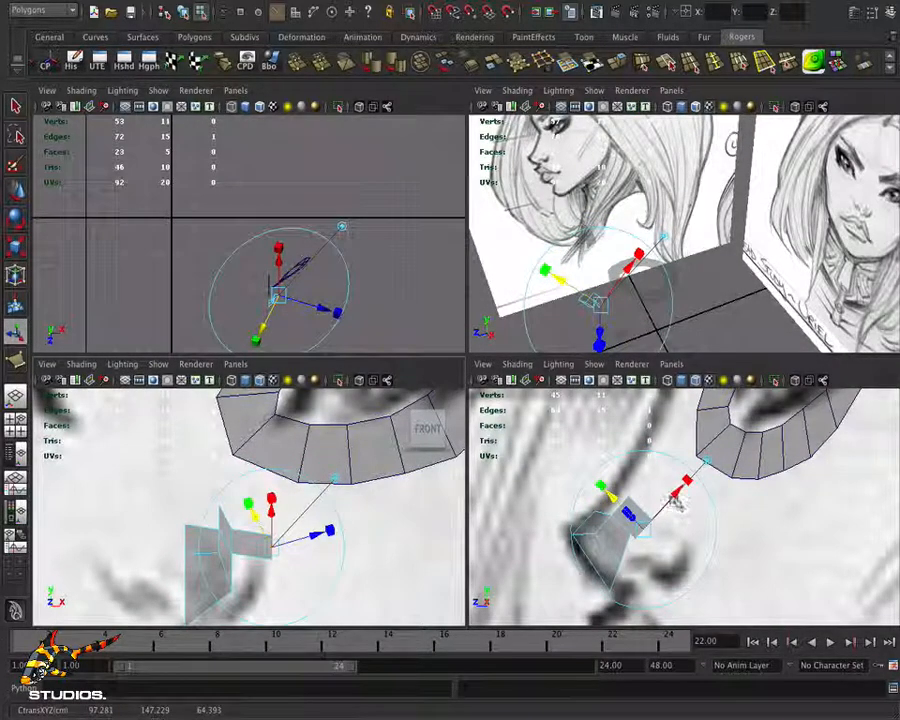
drag(650, 537, 670, 548)
Extrude the nostril wing's outer edge back and down along the wing's curve, aligning it in the front and side views
key(g)
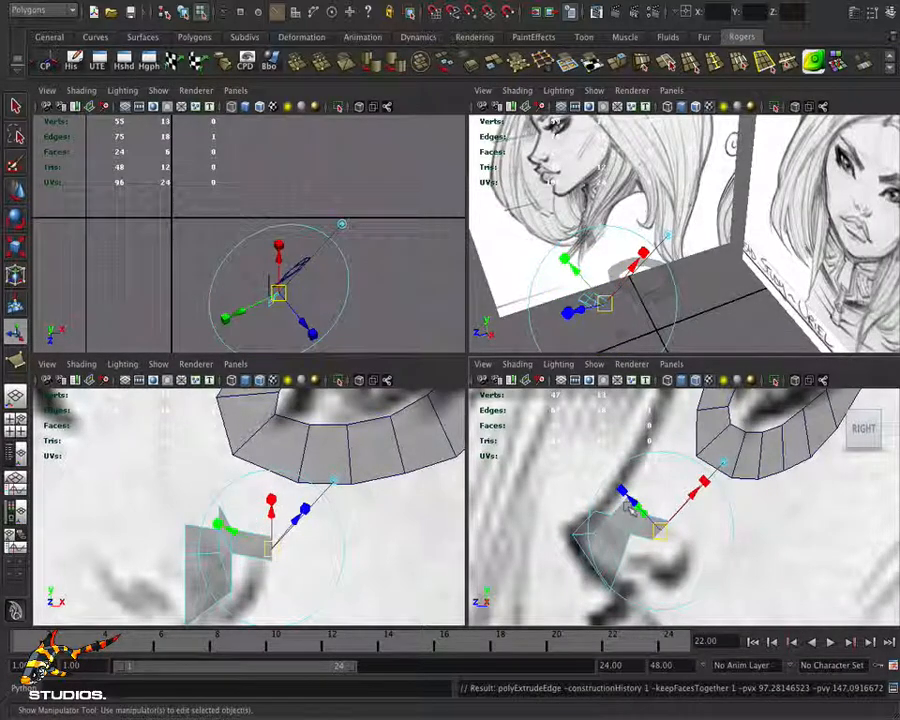
drag(636, 506, 643, 510)
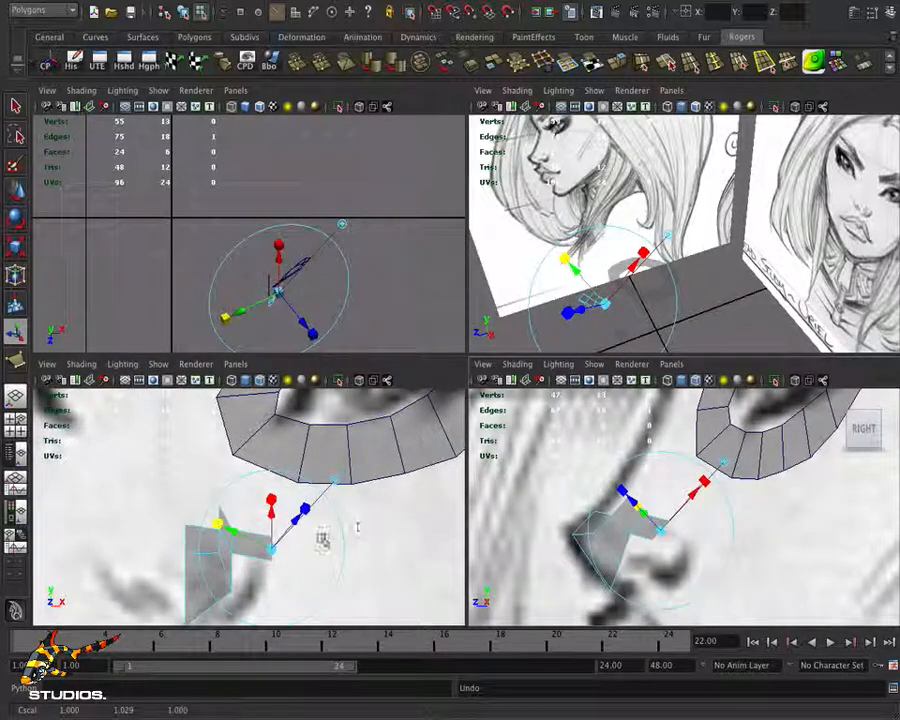
mouse_move(303, 530)
mouse_down()
mouse_move(295, 526)
mouse_move(290, 540)
mouse_up()
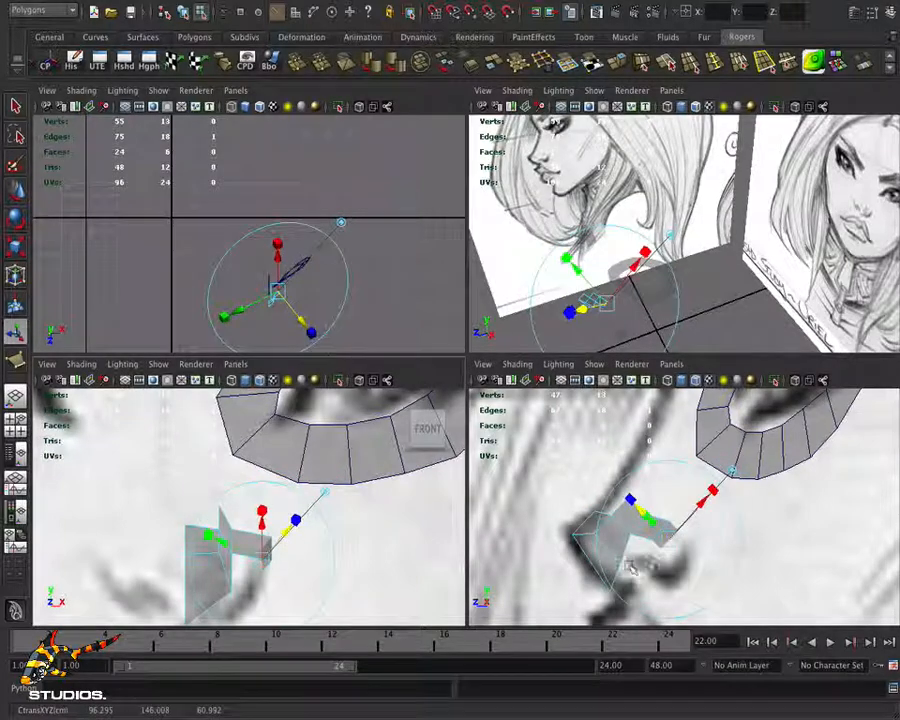
drag(671, 543, 691, 560)
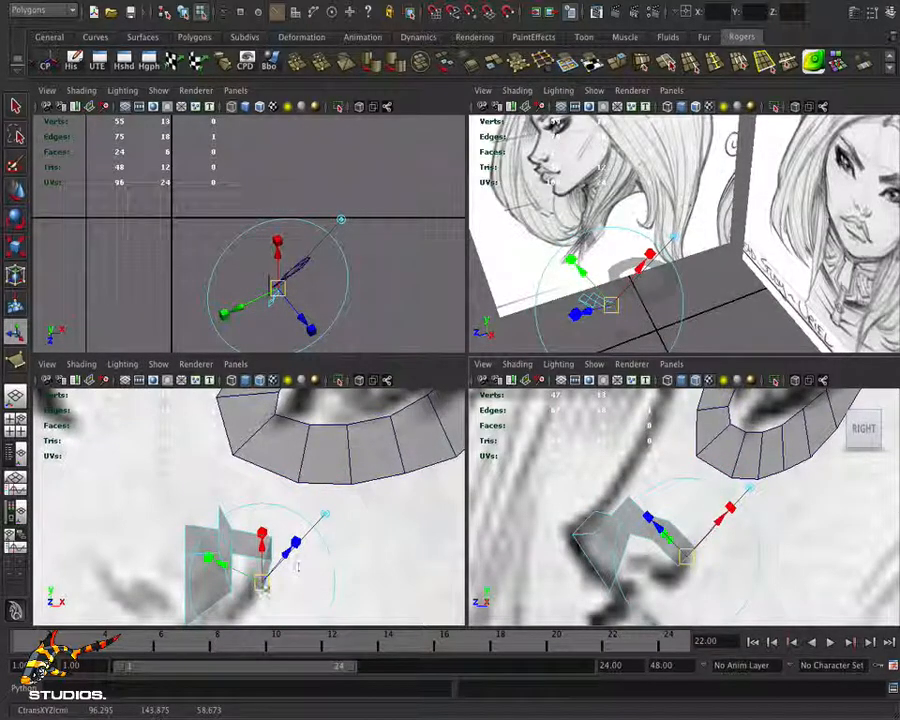
drag(232, 565, 273, 578)
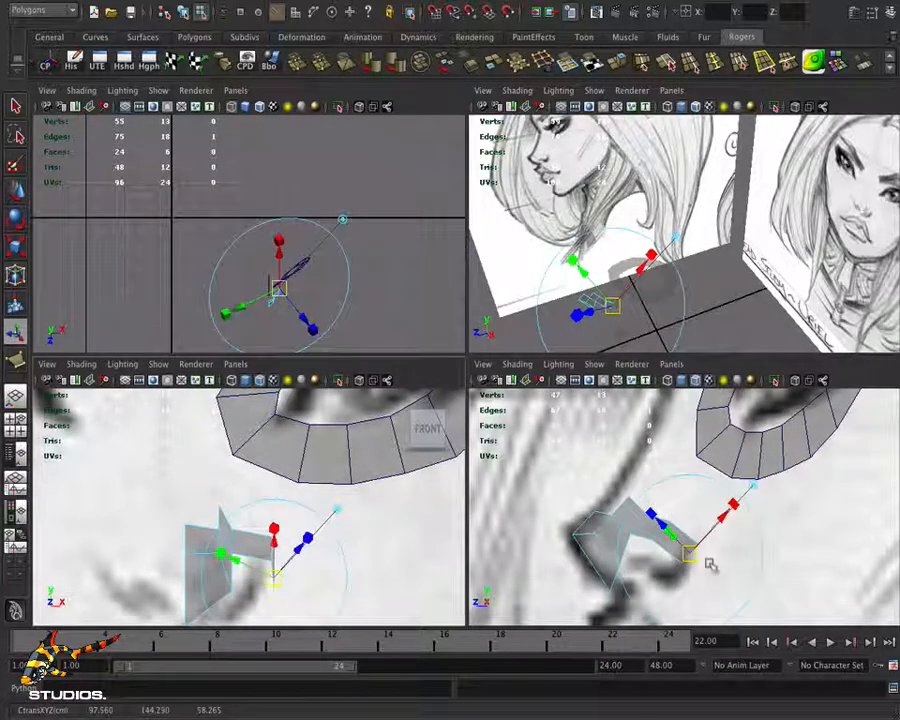
key(g)
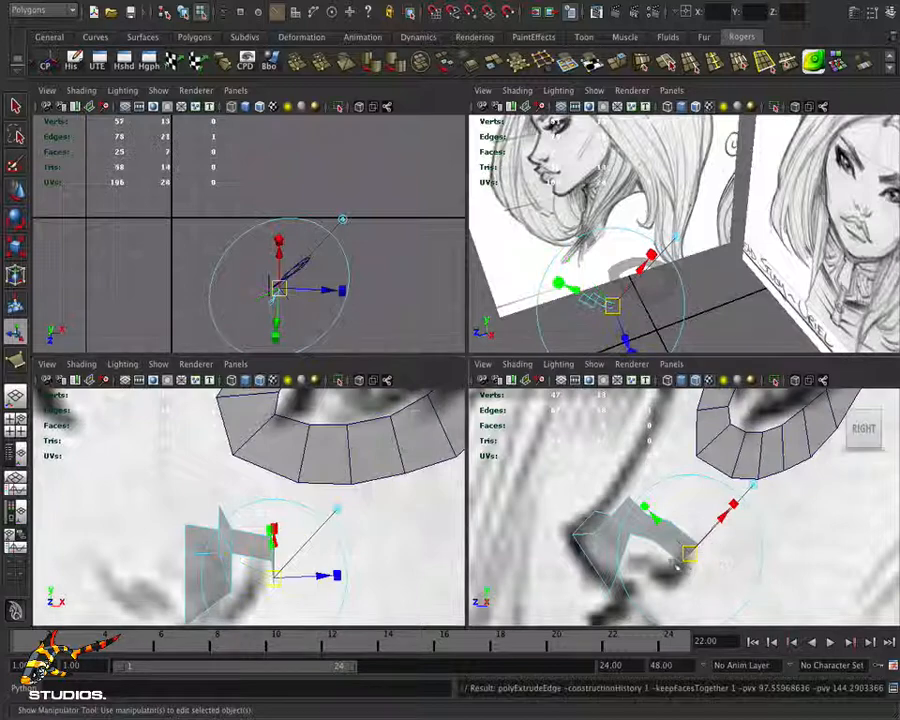
Extrude the nostril wing's two lower edges together, down and forward to fill the side of the nostril
click(655, 565)
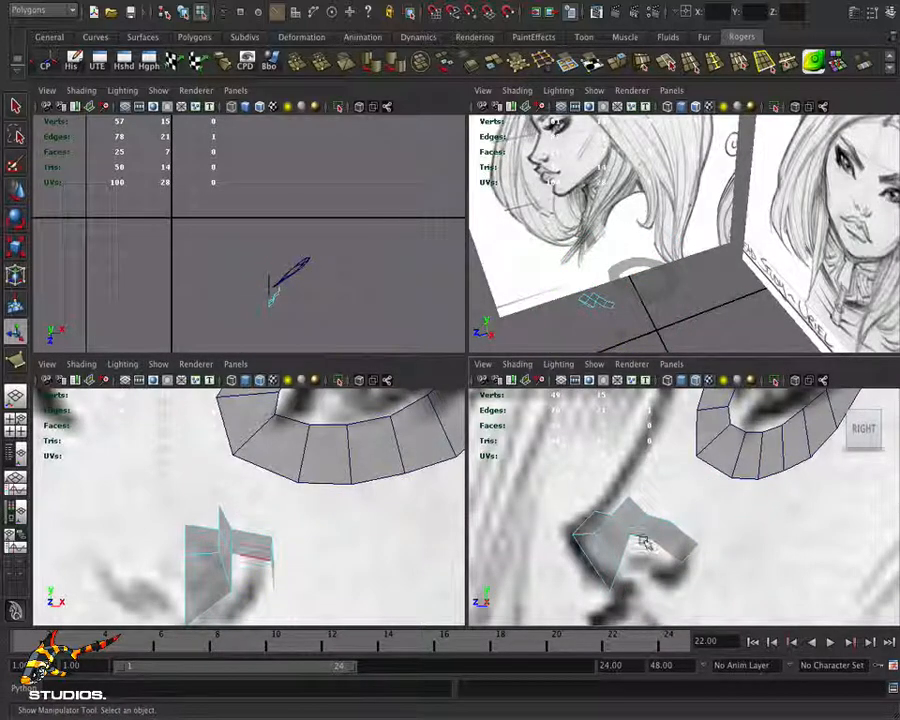
click(645, 542)
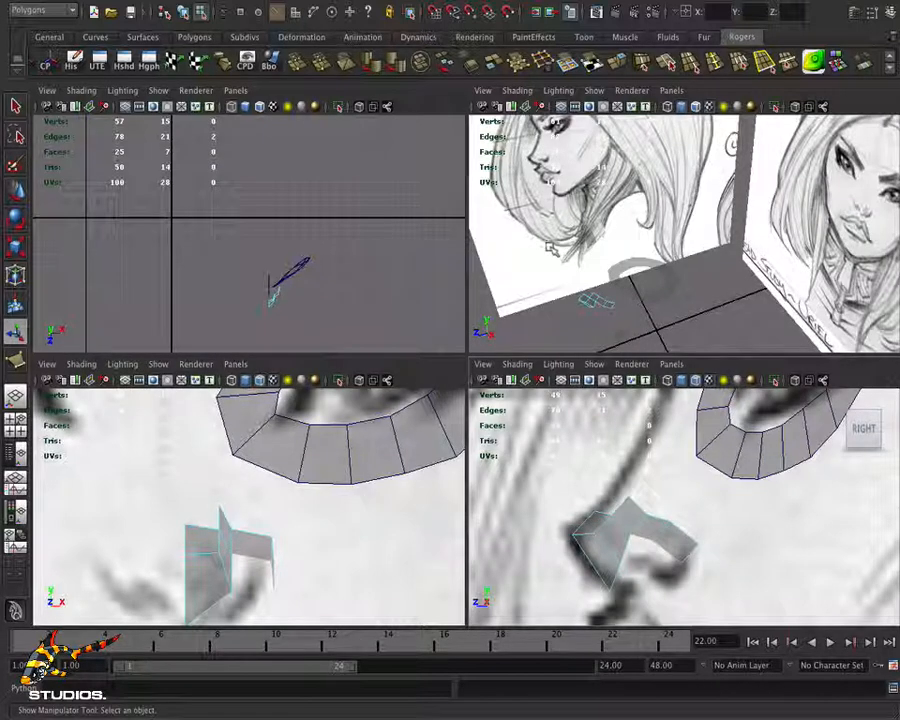
click(617, 62)
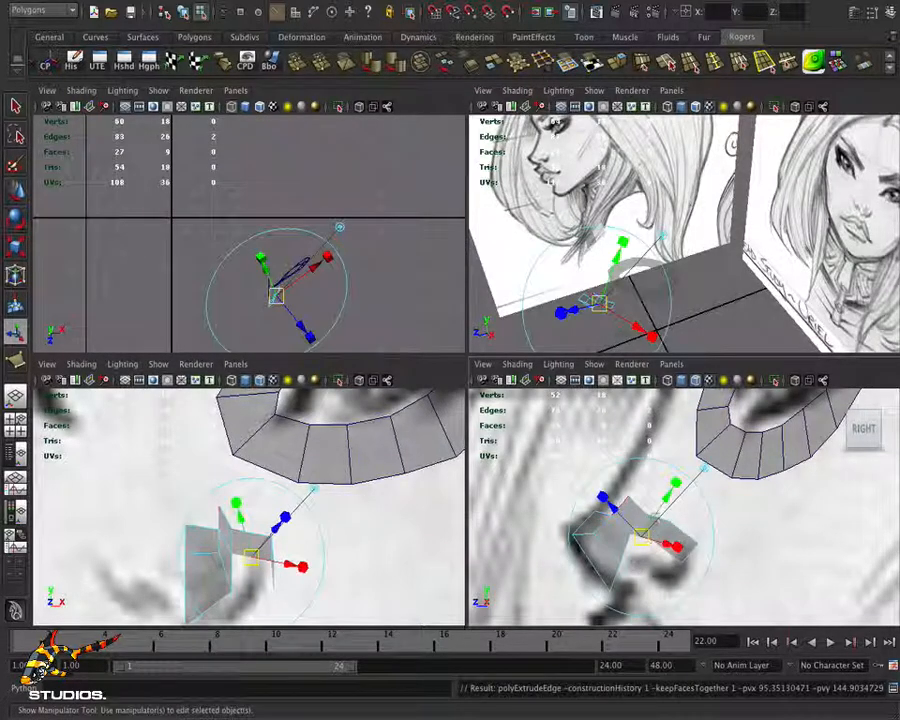
drag(668, 500, 659, 521)
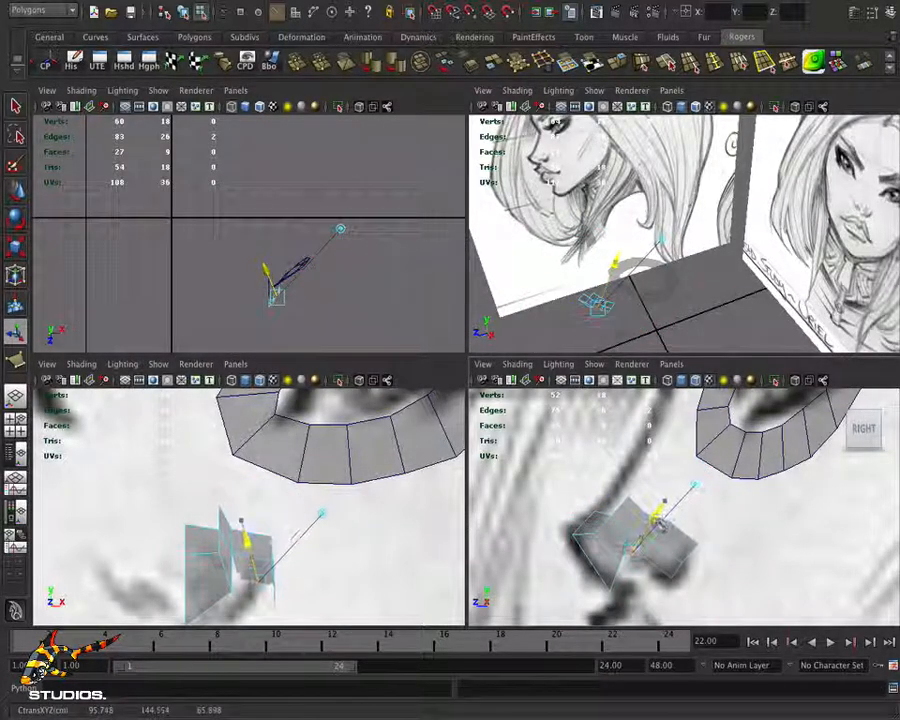
key(t)
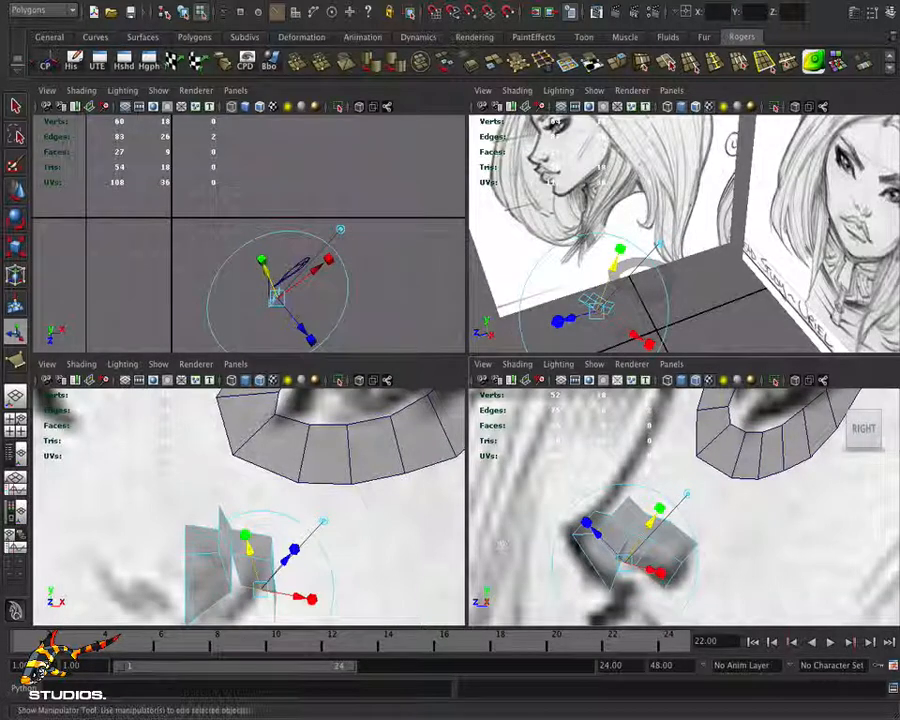
Extrude the top edge above the nostril wing inward toward the nose's centre, then up and forward to the bridge line in side view
alt+drag(313, 550, 237, 428)
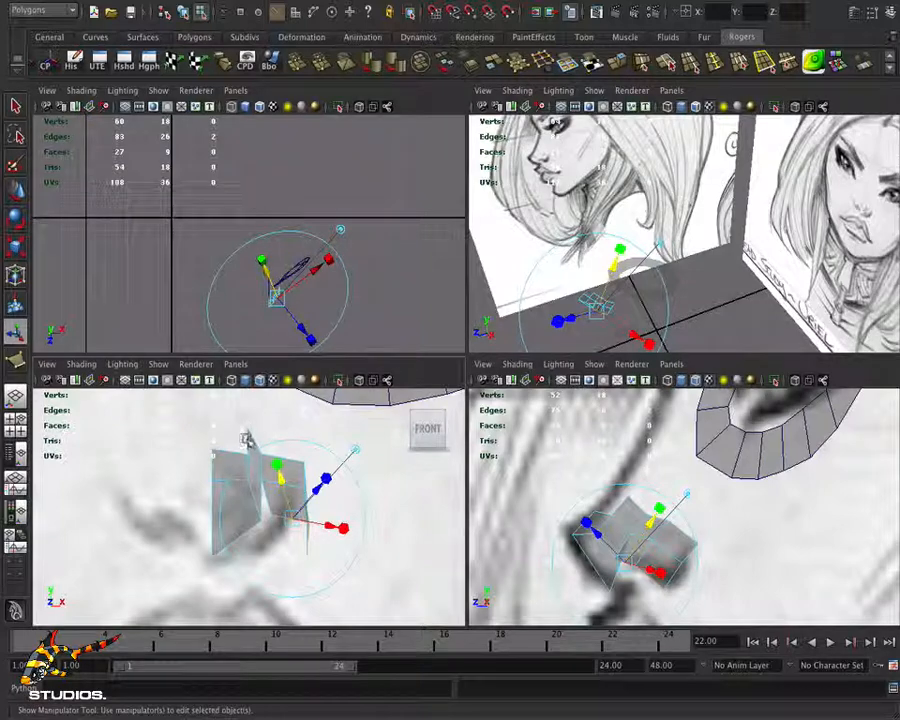
click(246, 439)
key(g)
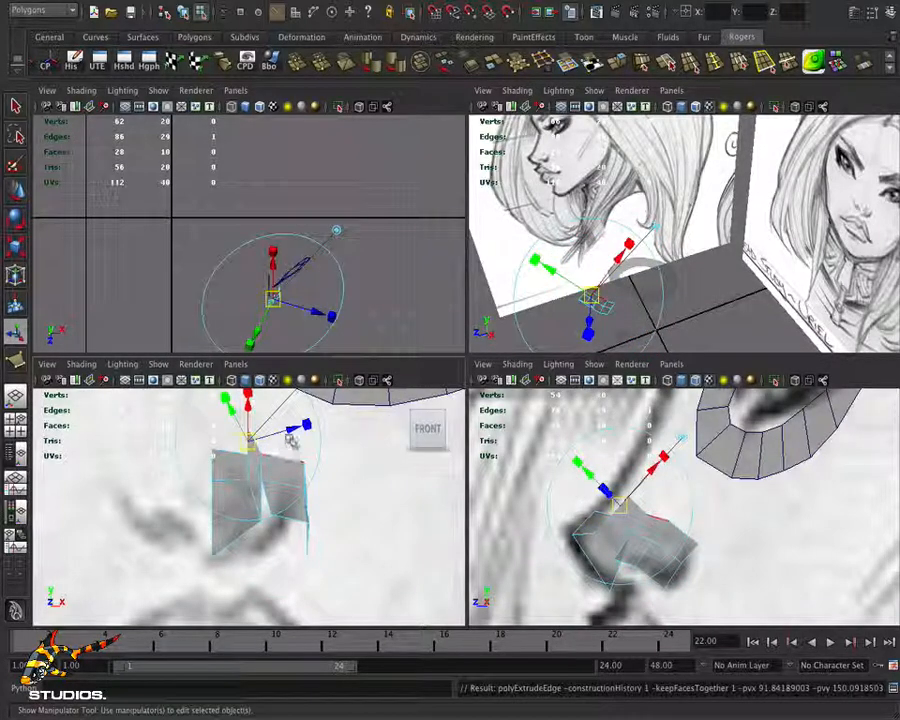
drag(292, 430, 253, 437)
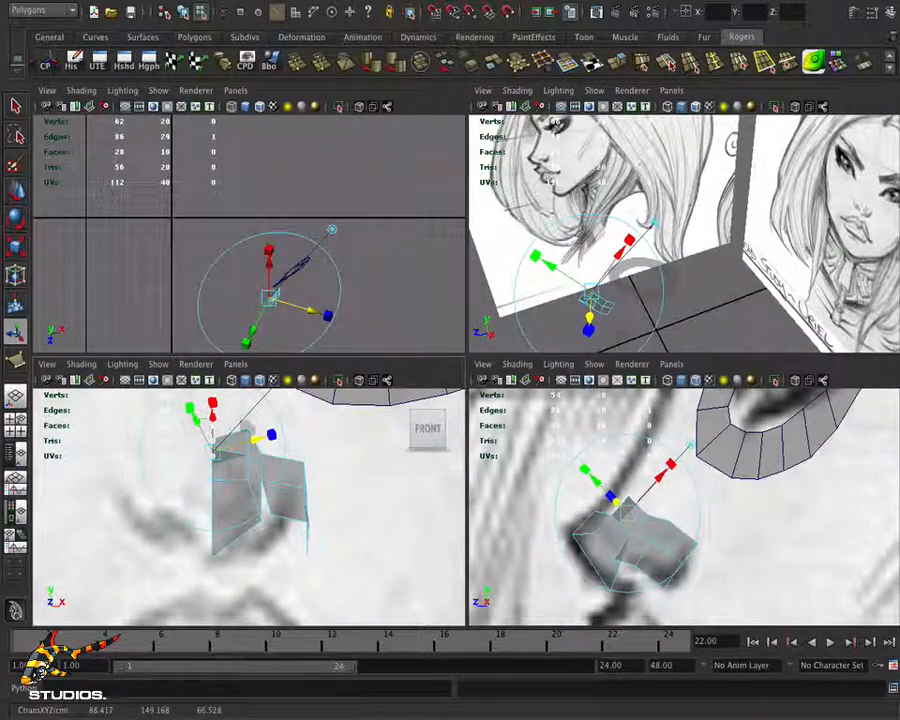
middle_click(590, 484)
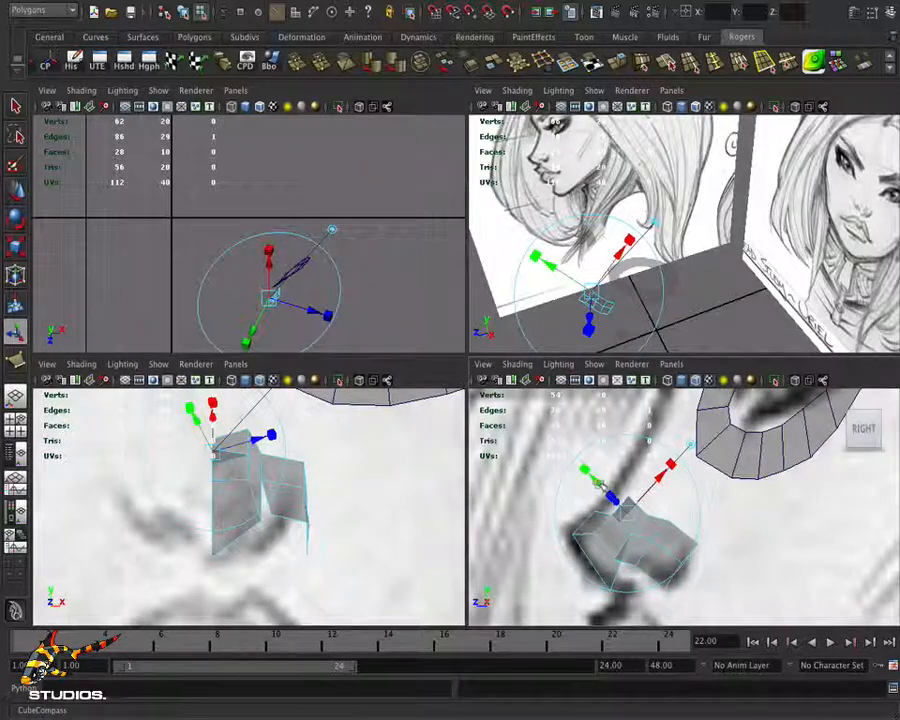
drag(600, 485, 583, 466)
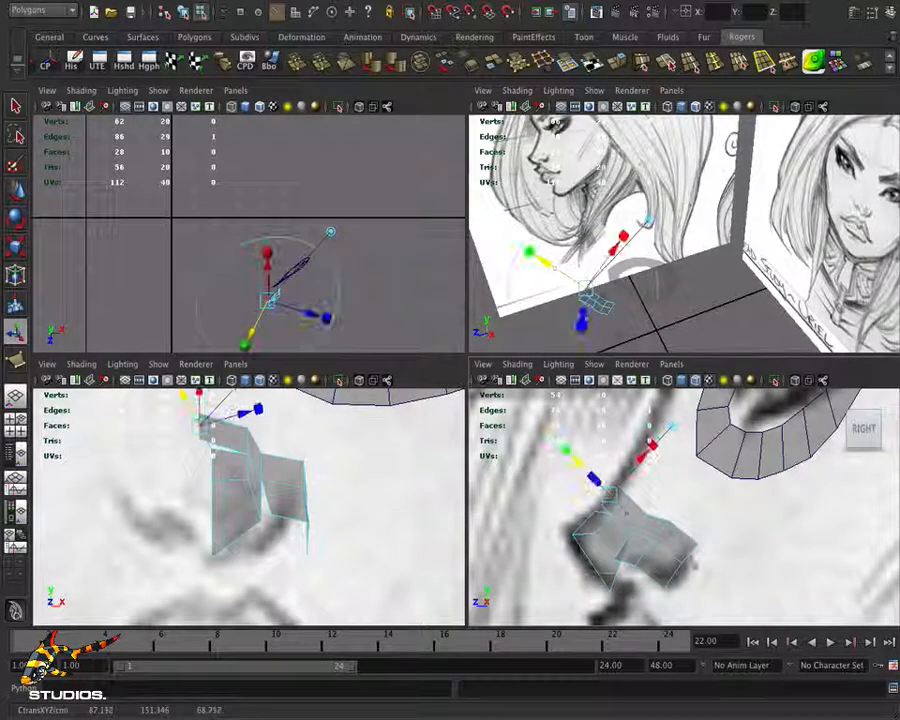
Move the nostril wing's lower rim vertices back in the side view and inward in the front view, fitting them to the nostril outline
alt+right_drag(701, 573, 728, 602)
alt+middle_drag(728, 602, 733, 569)
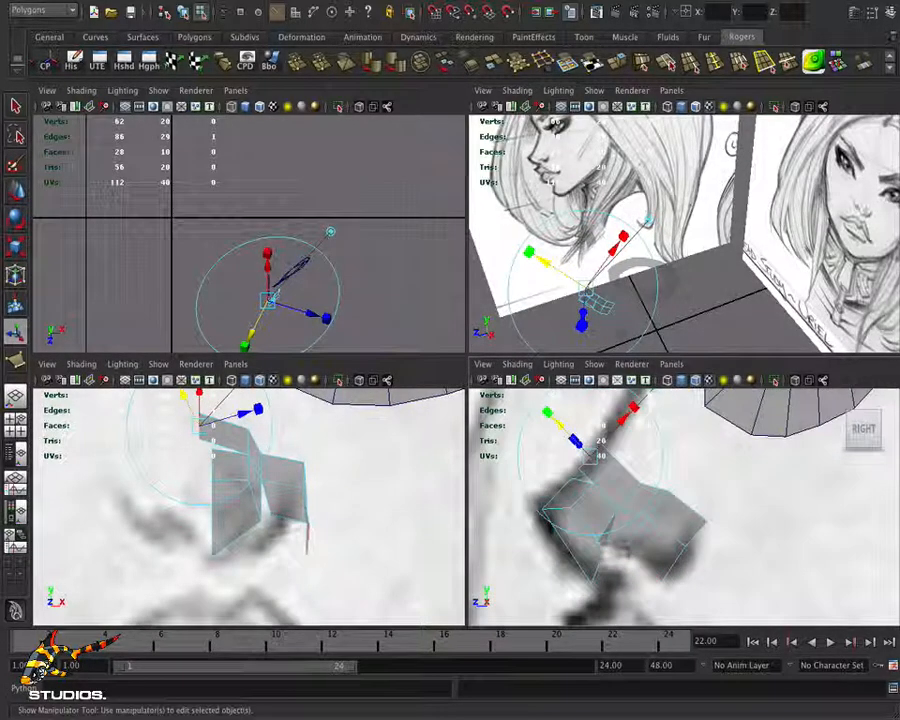
right_drag(622, 441, 562, 437)
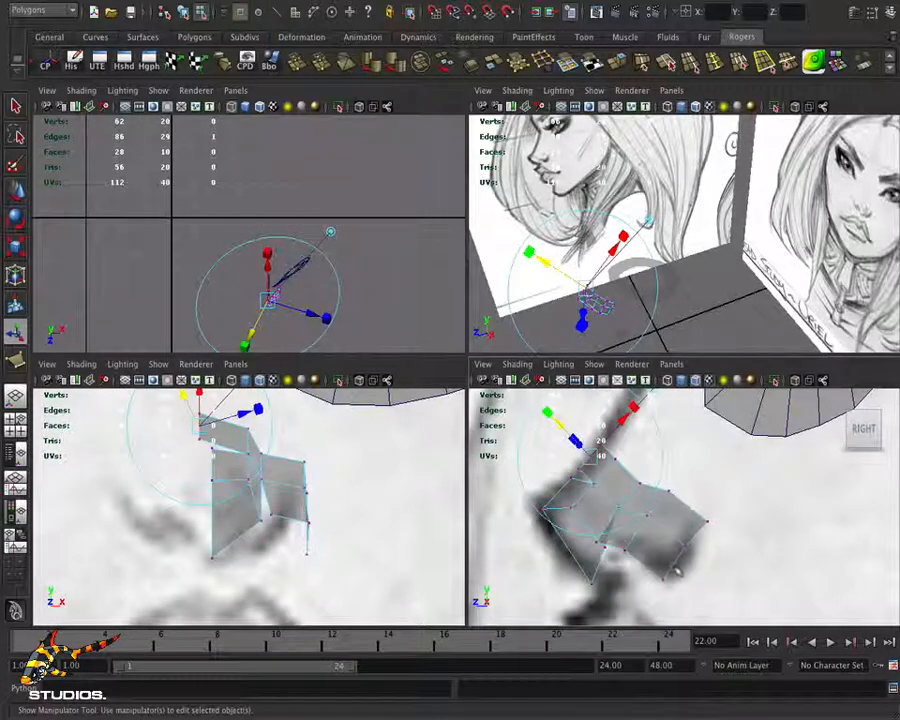
click(380, 560)
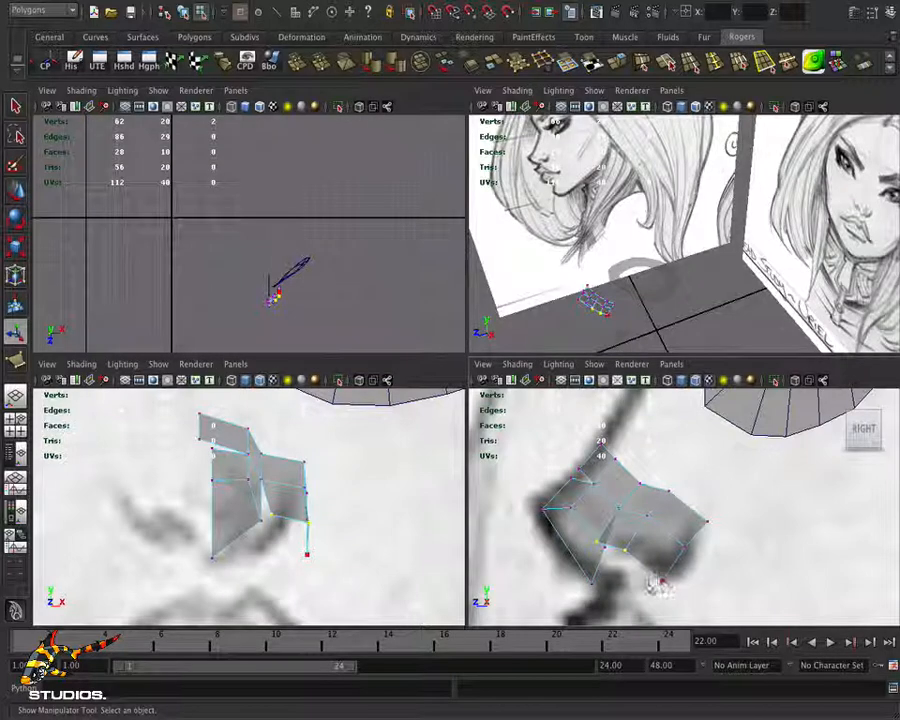
key(w)
drag(589, 561, 626, 562)
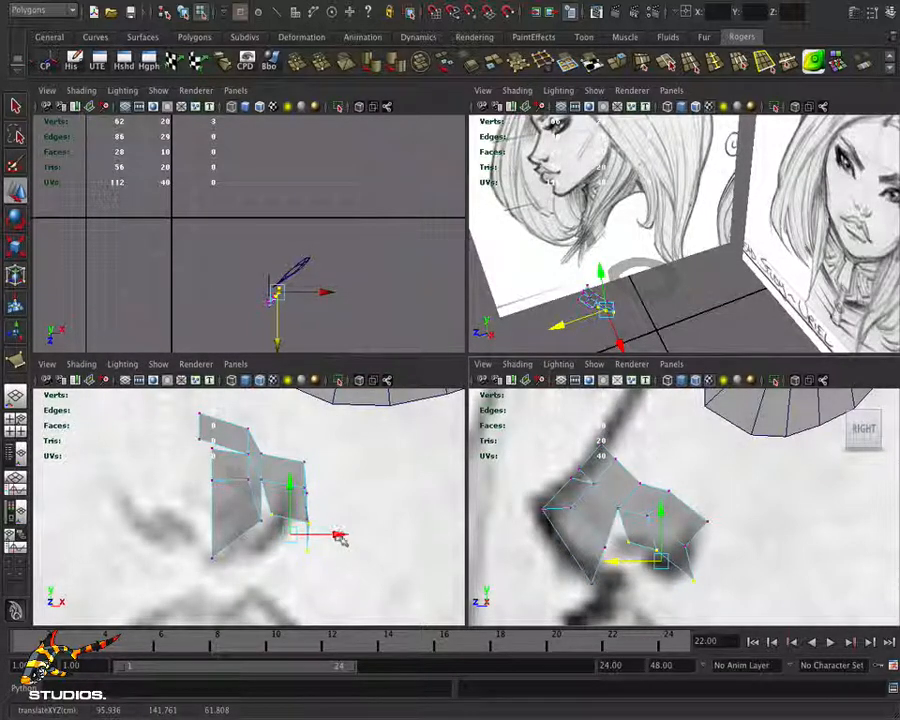
drag(340, 537, 321, 536)
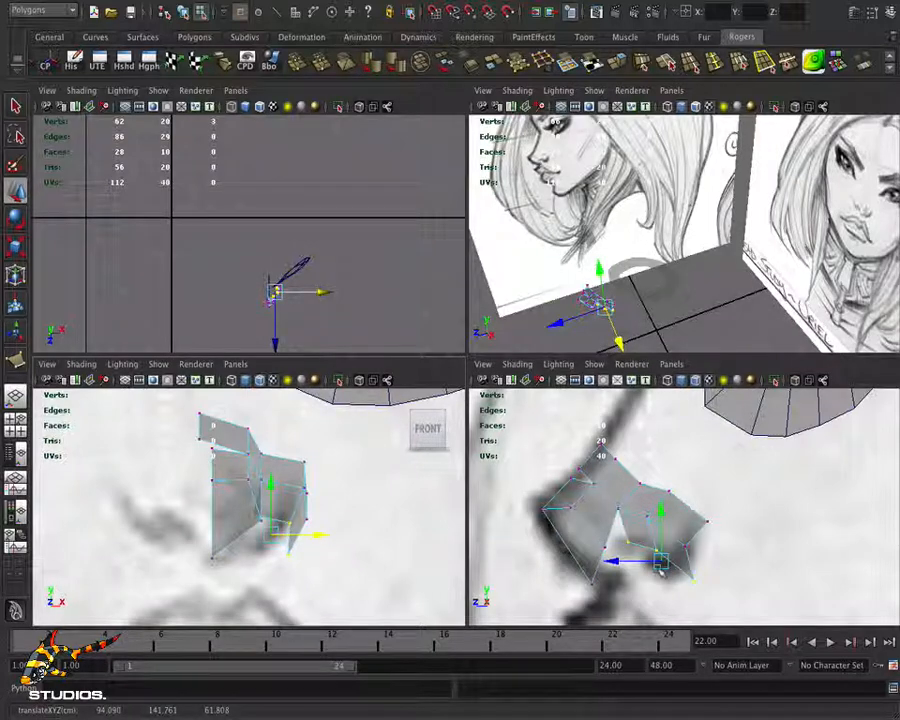
drag(661, 566, 644, 560)
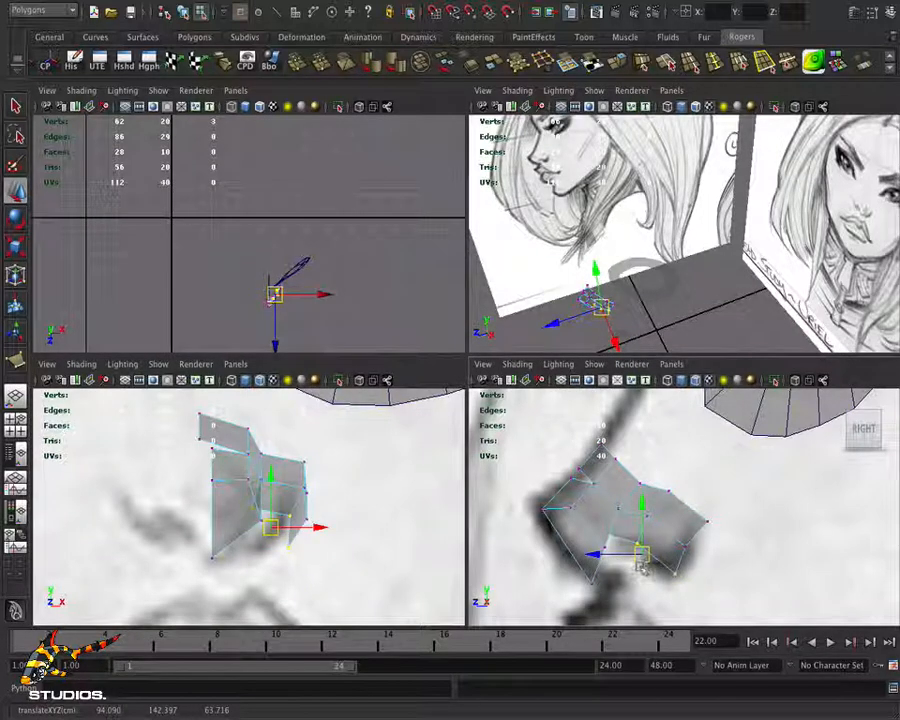
alt+click(302, 552)
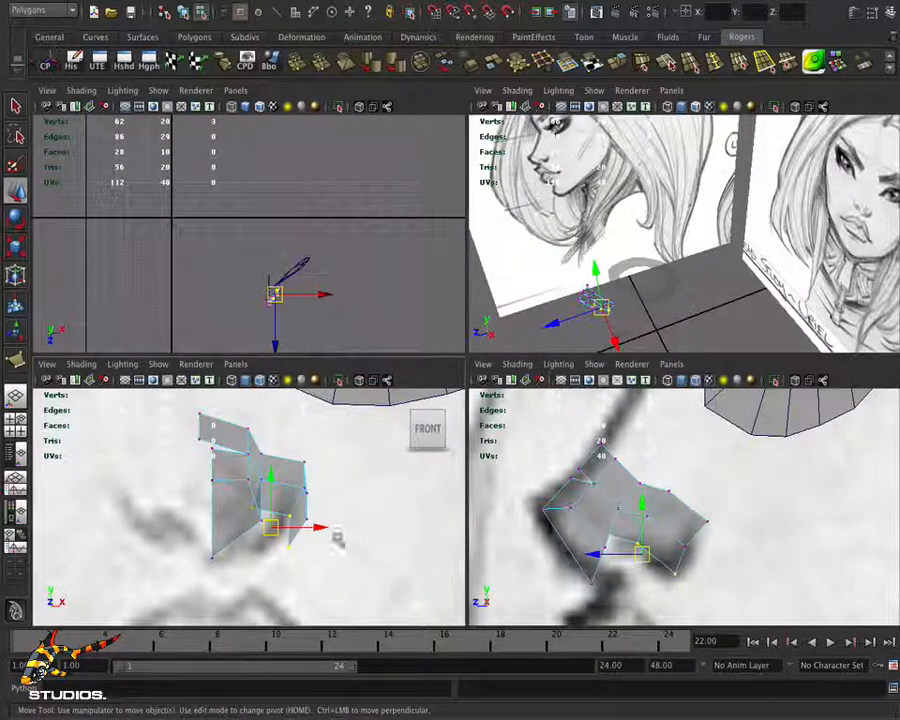
drag(320, 527, 325, 527)
Adjust the nostril wing's rear rim vertices along the drawn contour and raise its front lower vertex slightly in the side view
click(384, 492)
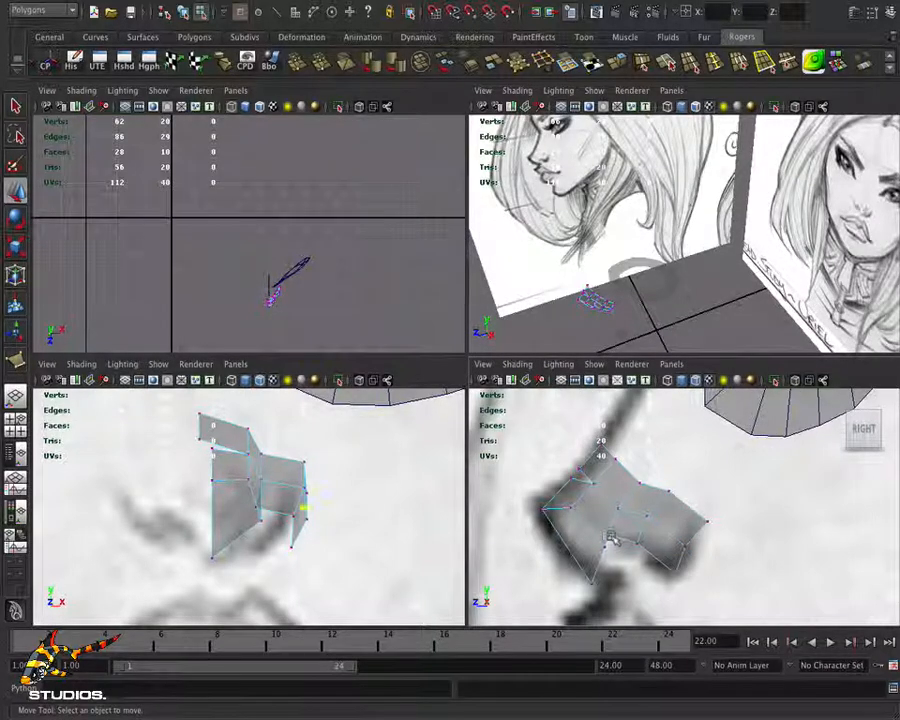
click(607, 537)
drag(597, 537, 694, 531)
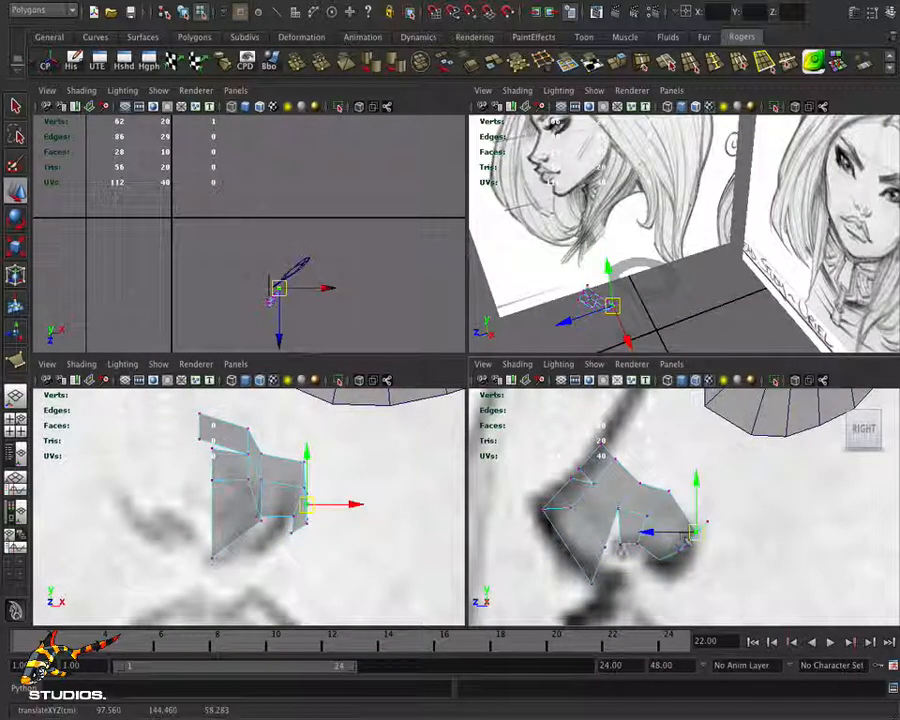
click(619, 545)
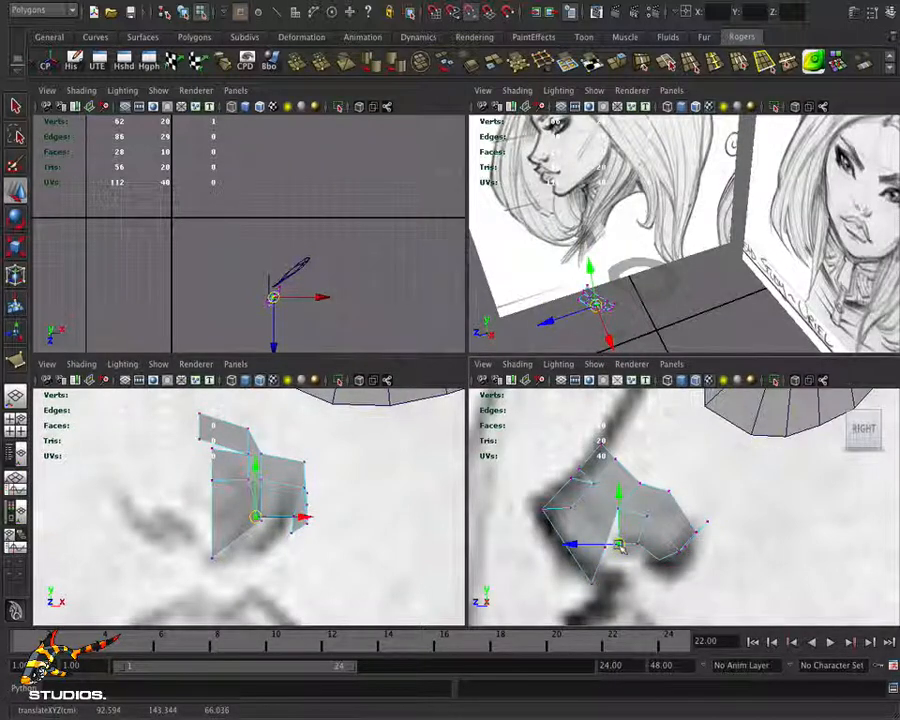
drag(623, 548, 604, 549)
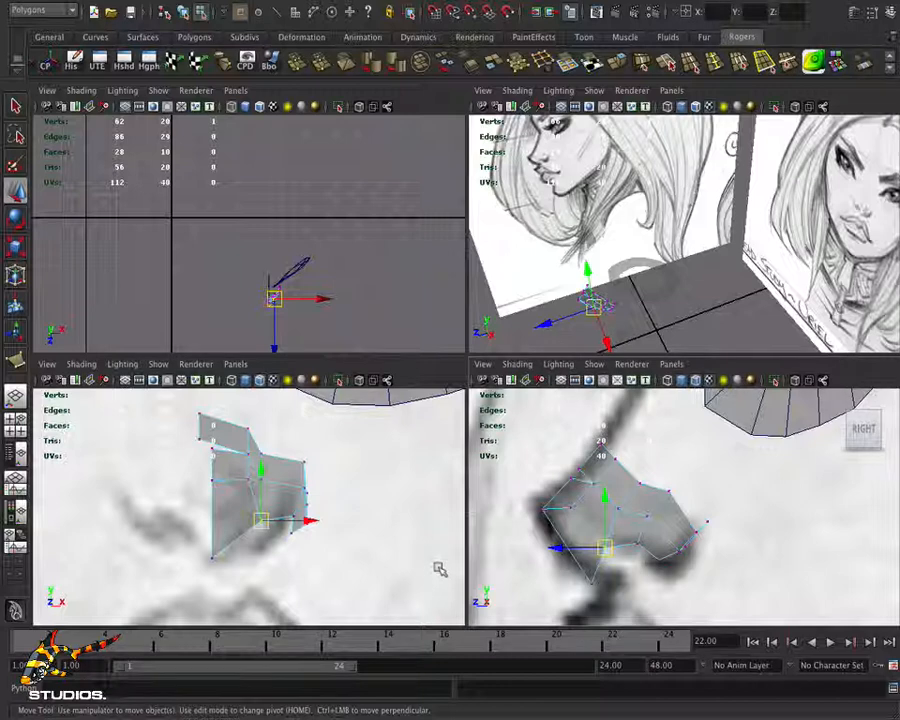
key(ctrl+z)
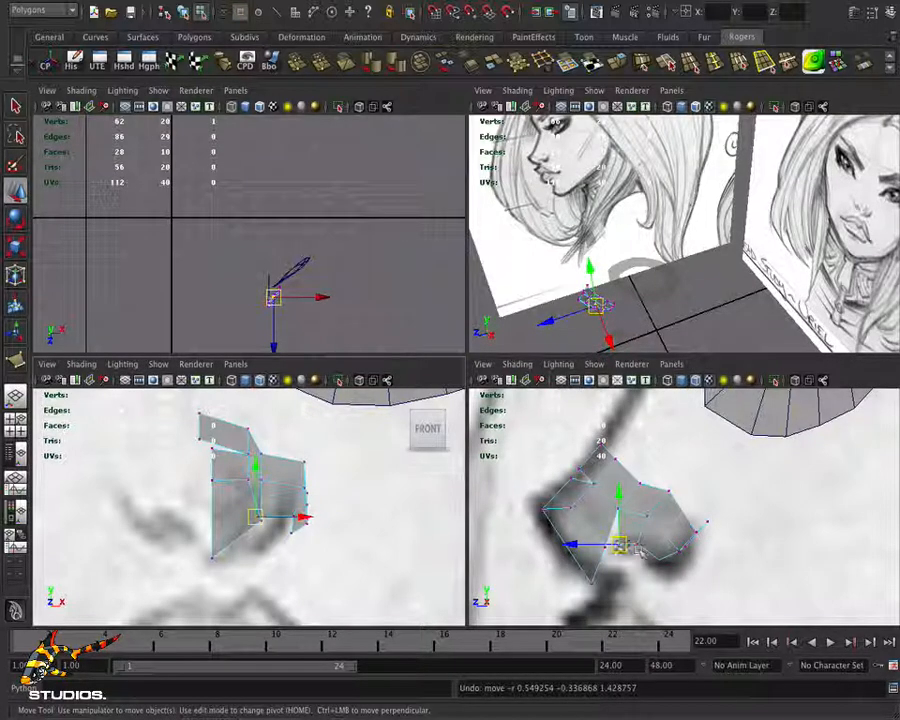
mouse_move(618, 538)
mouse_down()
mouse_move(610, 534)
mouse_move(624, 525)
mouse_move(619, 540)
mouse_up()
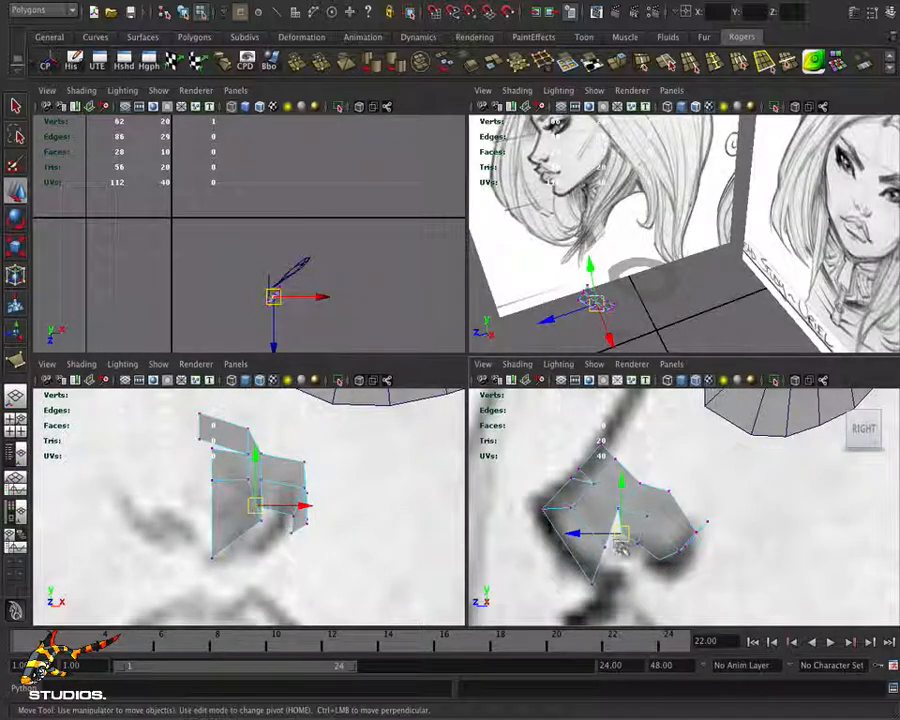
Extrude the nose tip's open edge beside the nostril gap down and outward to start the nostril's inner side
right_drag(623, 547, 617, 538)
right_drag(597, 441, 594, 405)
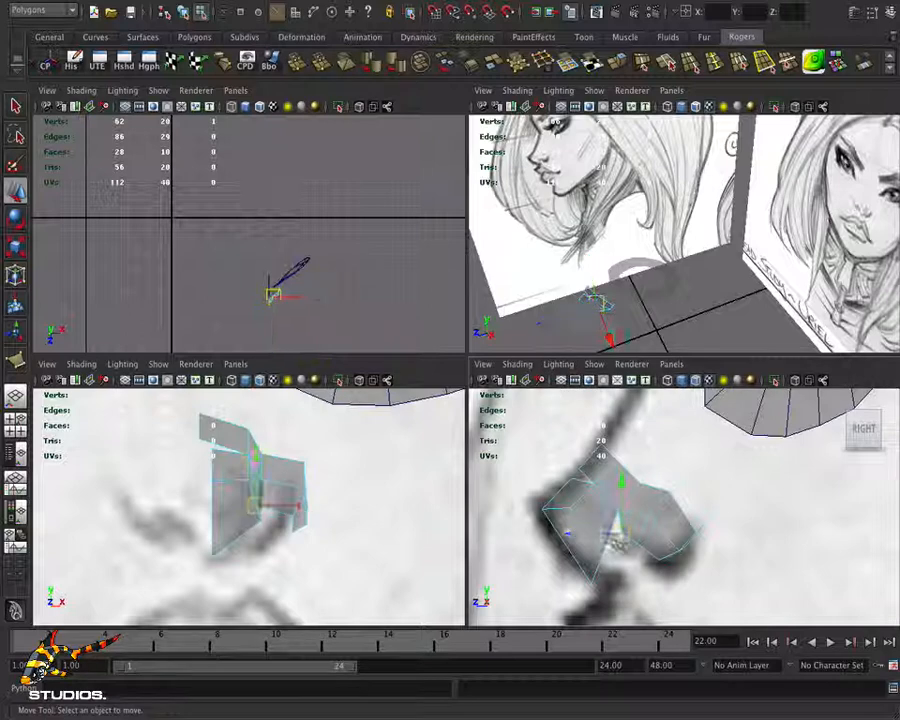
drag(621, 541, 612, 538)
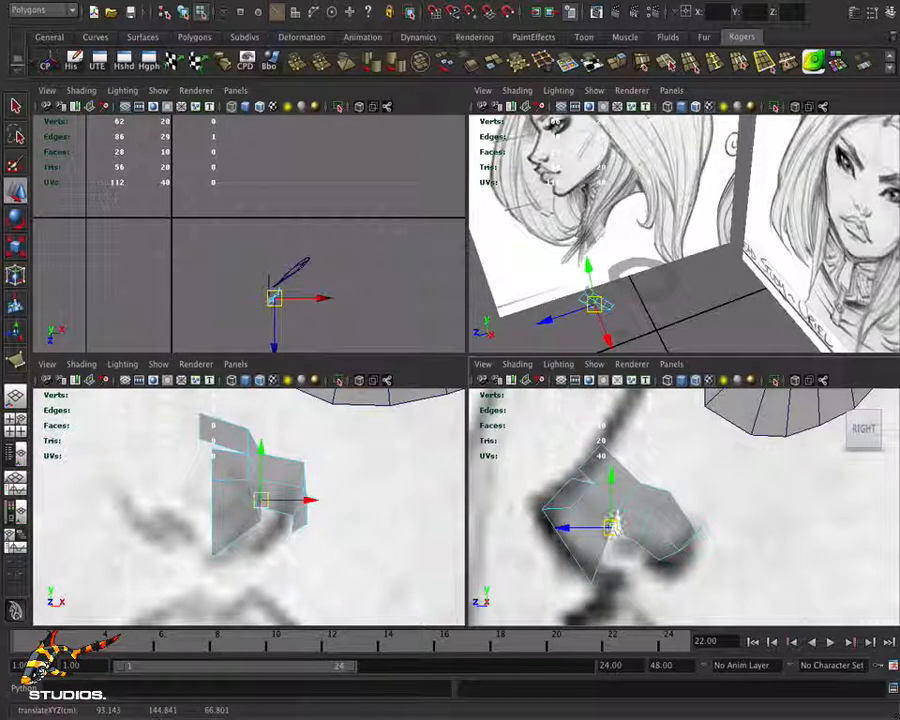
click(616, 63)
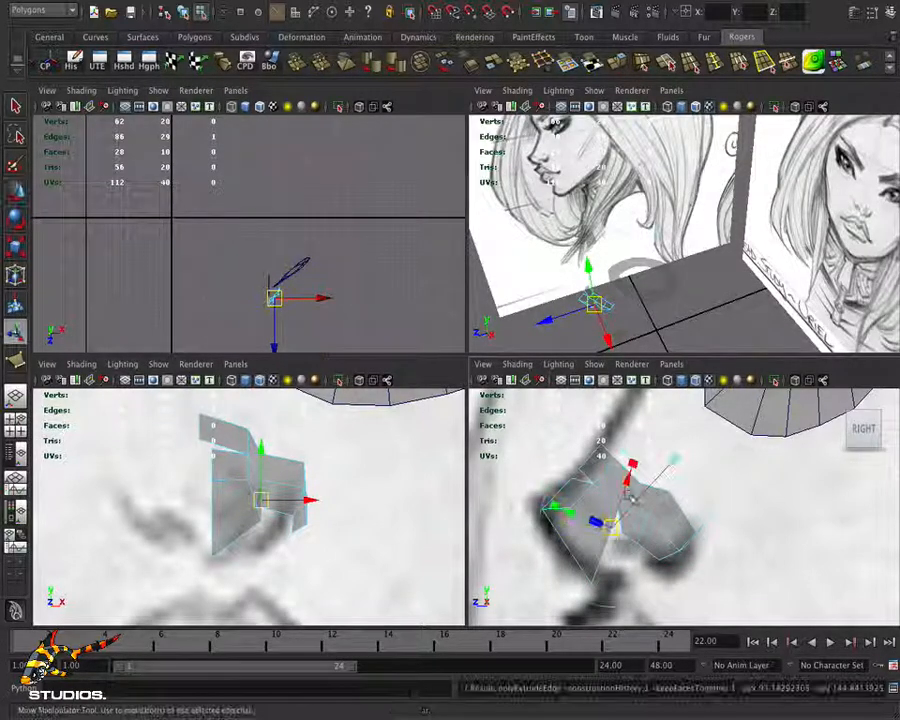
drag(575, 514, 621, 562)
alt+right_drag(666, 558, 687, 558)
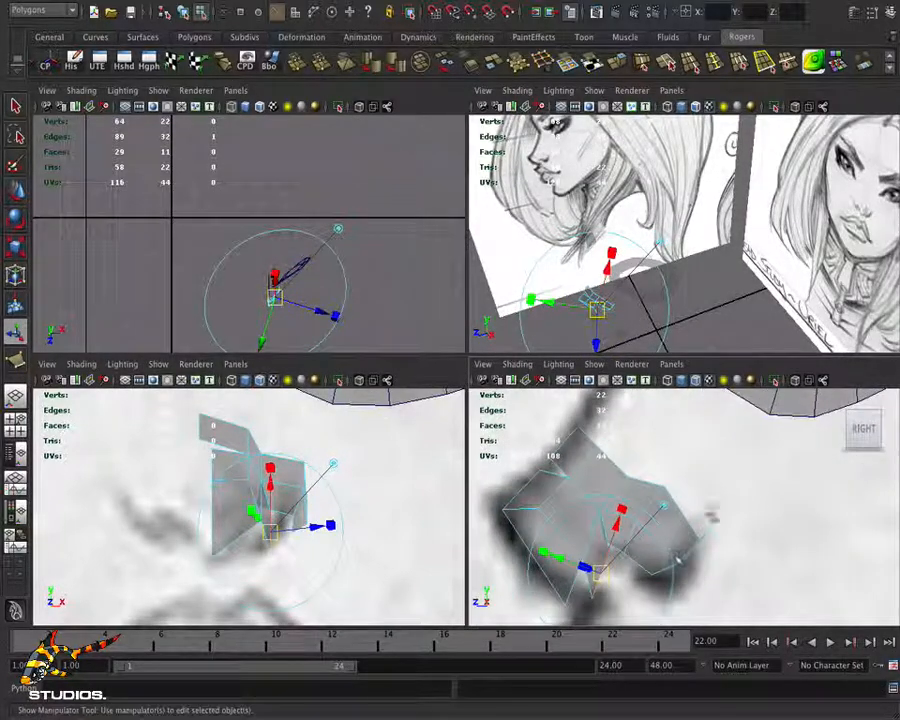
Snap the nostril wing's front lower vertex onto the new polygon's upper vertex to close the gap
right_drag(625, 440, 567, 440)
click(605, 544)
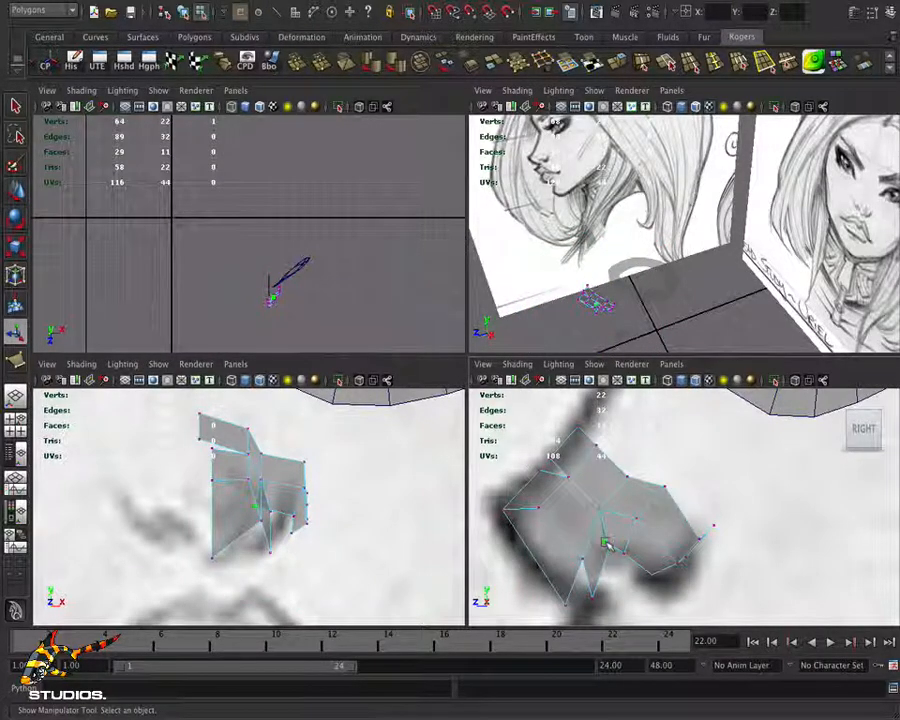
key(w)
drag(609, 548, 609, 548)
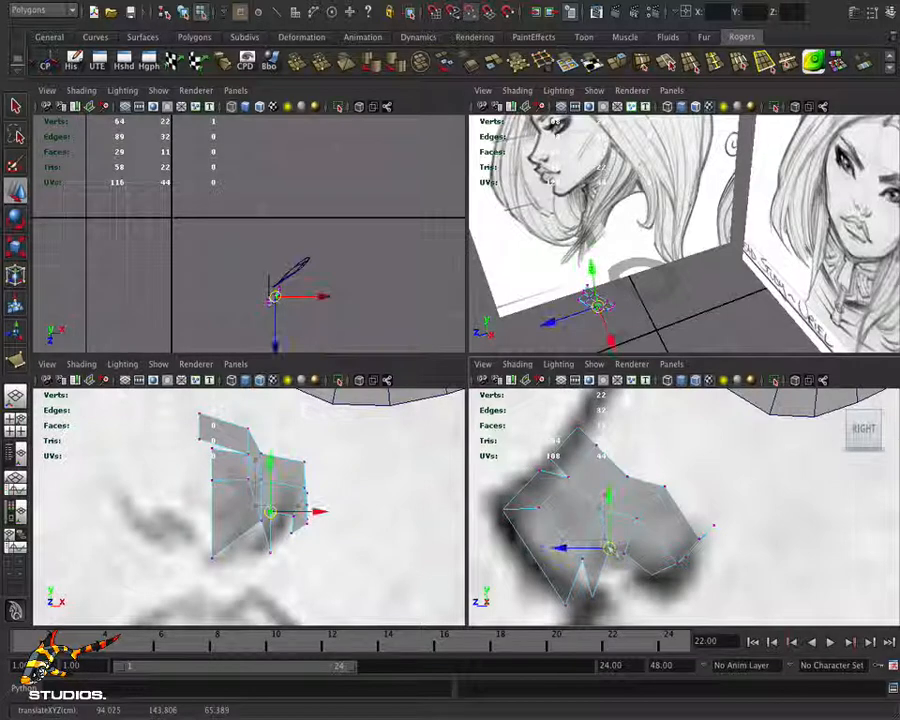
alt+middle_drag(604, 593, 631, 533)
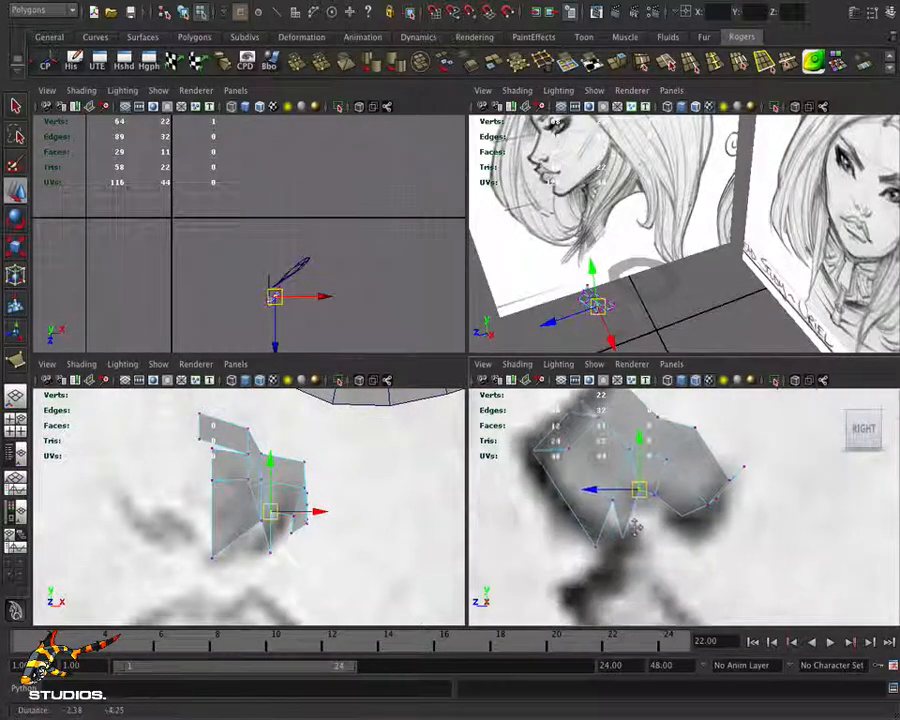
click(624, 540)
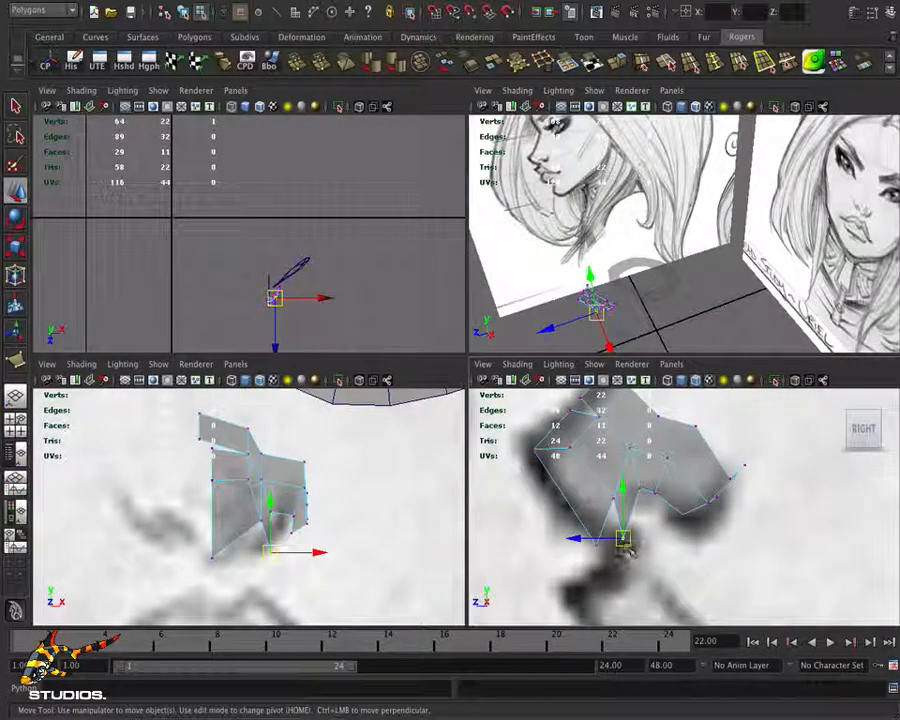
key(v)
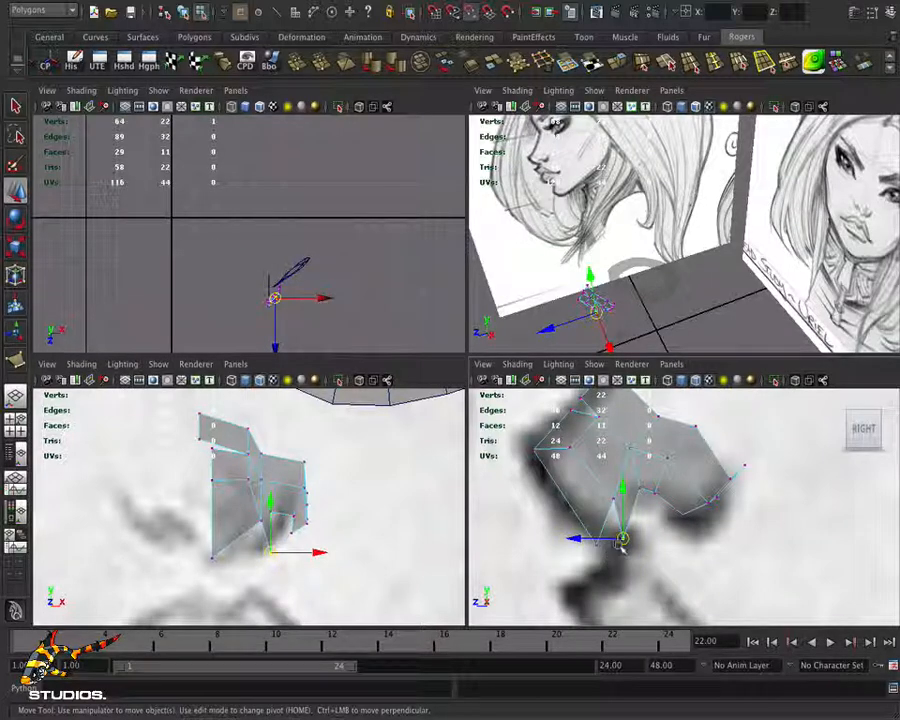
drag(622, 541, 585, 557)
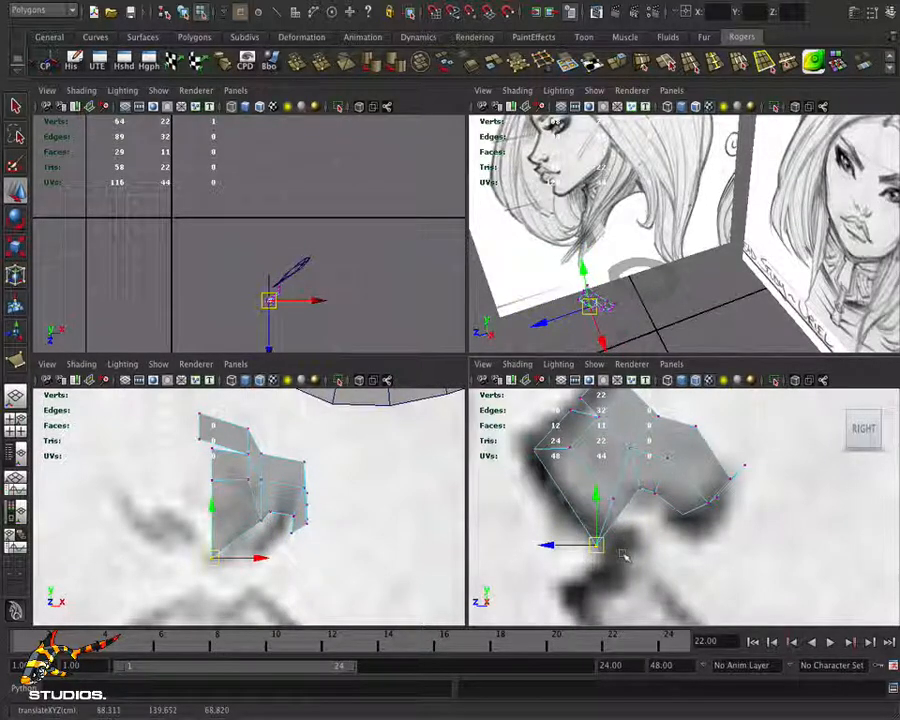
key(ctrl+z)
Extrude the nose tip's slanted bottom edge down and back in the side view to form the underside of the nose
right_click(596, 524)
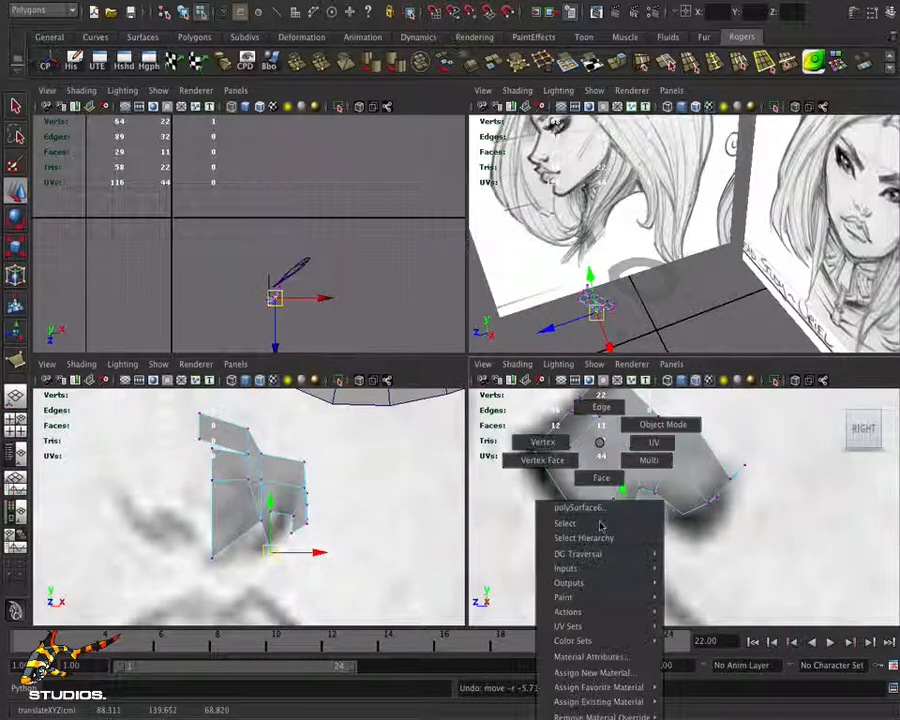
right_drag(598, 525, 600, 398)
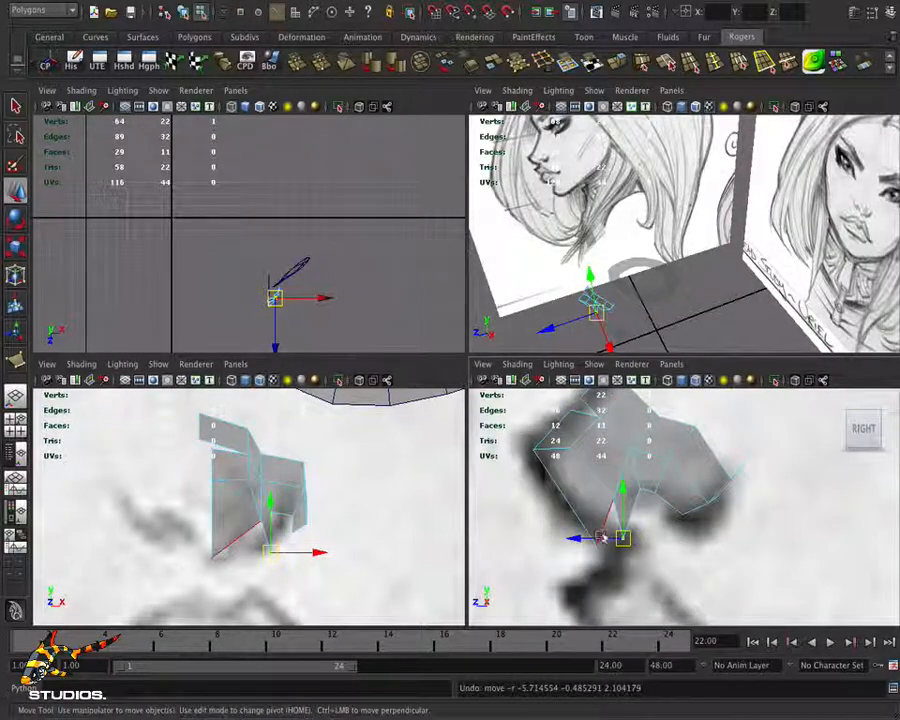
click(602, 530)
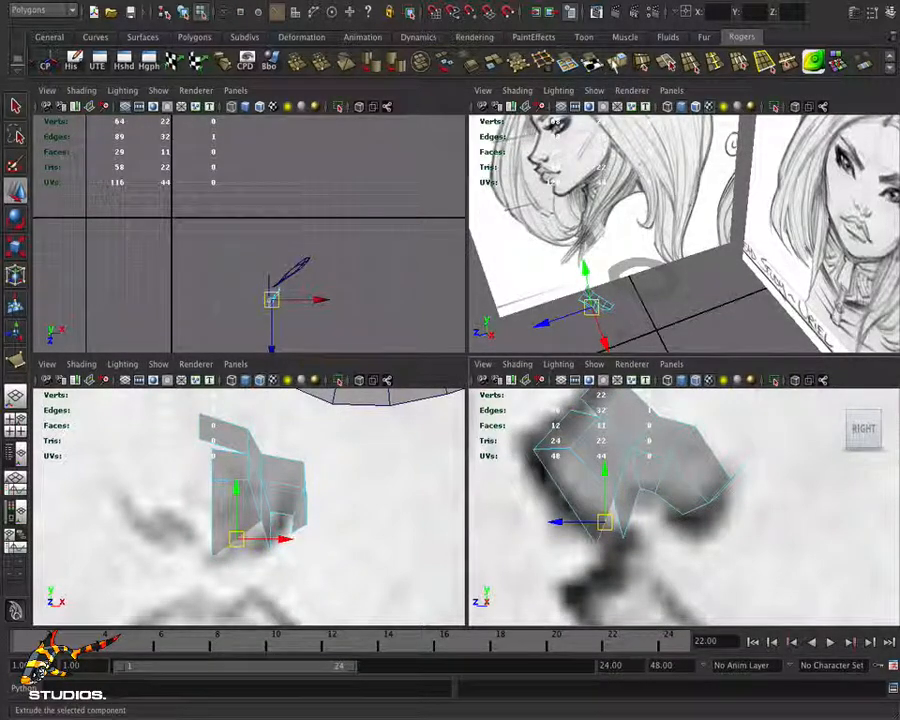
click(543, 62)
drag(576, 489, 601, 516)
Snap the underside polygon's outer vertex onto the nostril polygon's lower vertex, and raise its inner bottom vertex close to the nose base
right_drag(656, 568, 627, 505)
right_drag(623, 442, 626, 505)
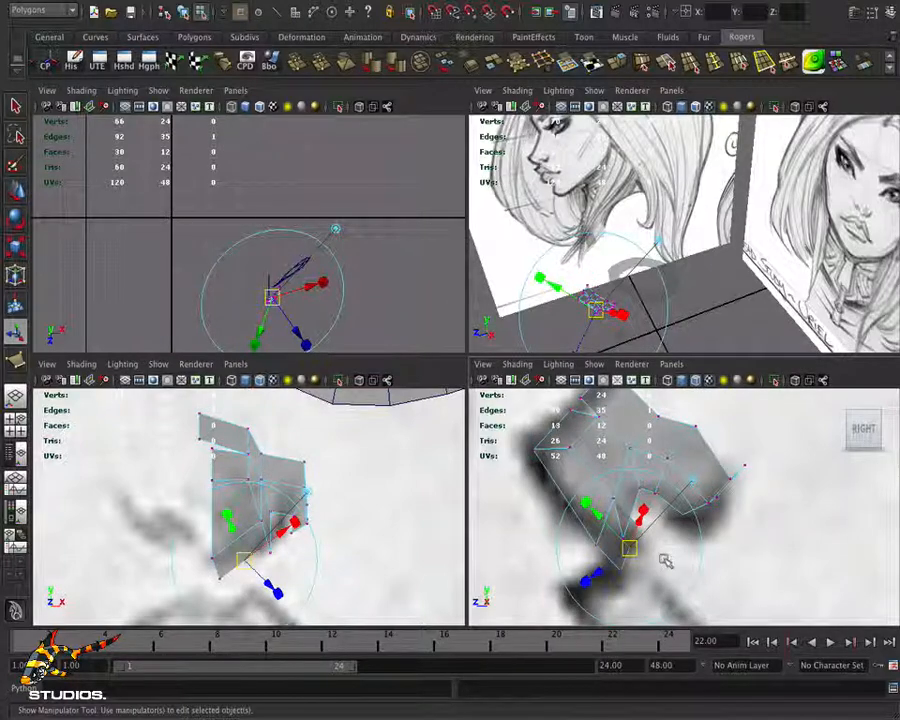
click(665, 562)
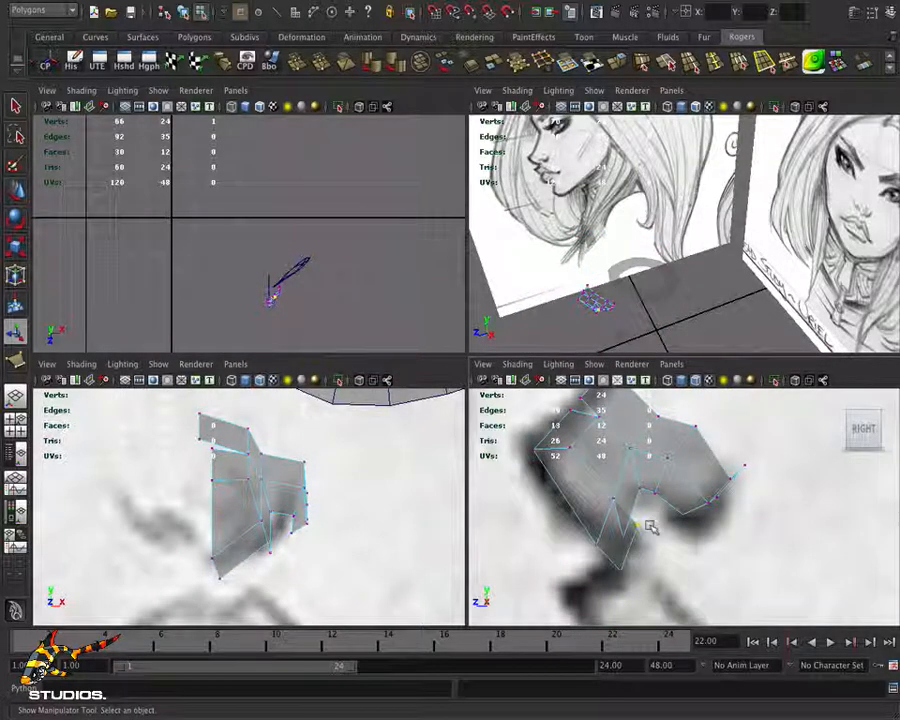
key(w)
drag(637, 525, 570, 570)
drag(217, 522, 218, 507)
click(311, 581)
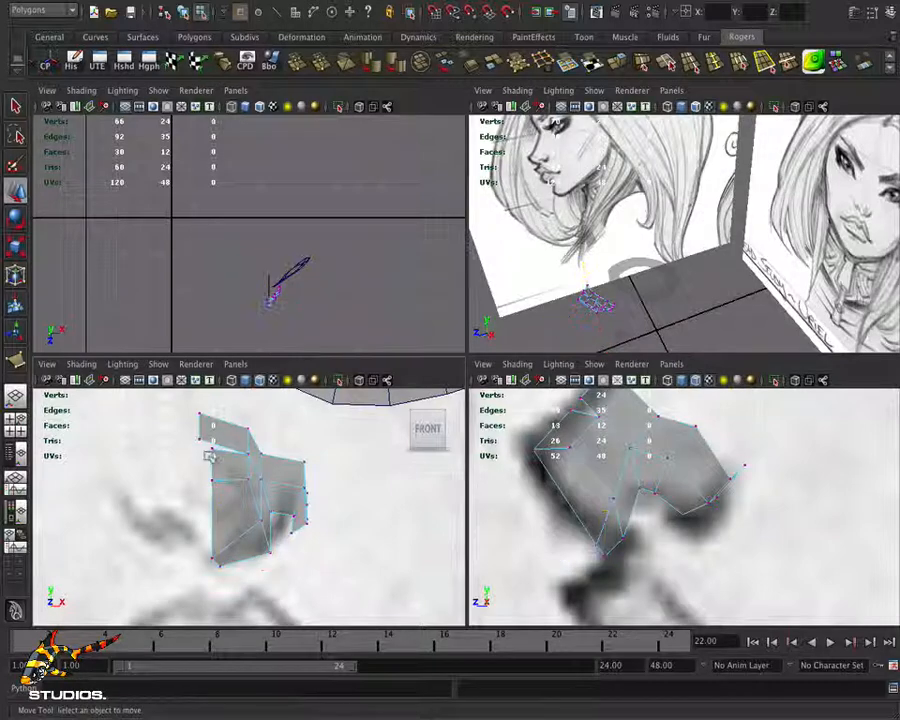
Move the bridge polygon's two inner vertices sideways in the front view to line up with the nose's centre edge
drag(186, 410, 213, 437)
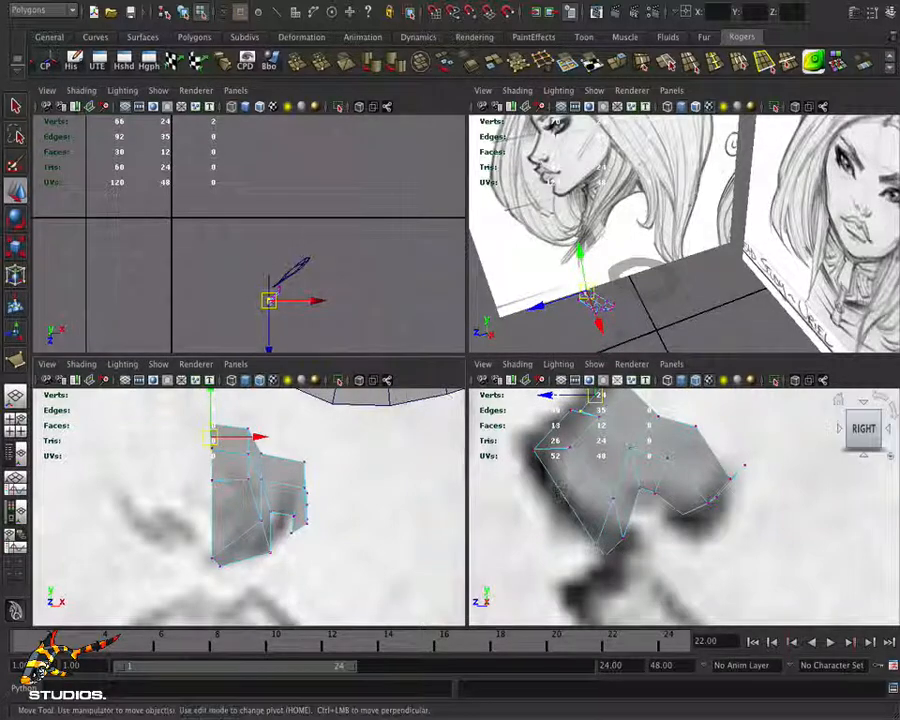
Move the bridge polygon's lower front vertex onto the nose tip's upper profile vertex in the side view
alt+middle_drag(647, 468, 680, 535)
alt+right_drag(680, 535, 770, 543)
alt+middle_drag(671, 530, 727, 541)
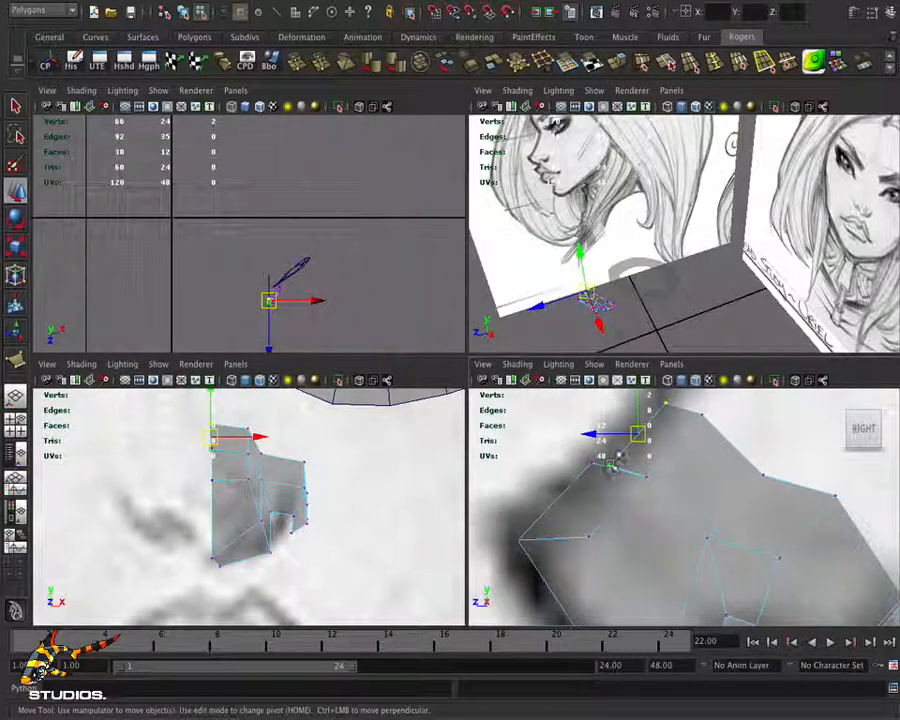
click(610, 465)
drag(610, 465, 595, 462)
alt+right_drag(708, 498, 438, 488)
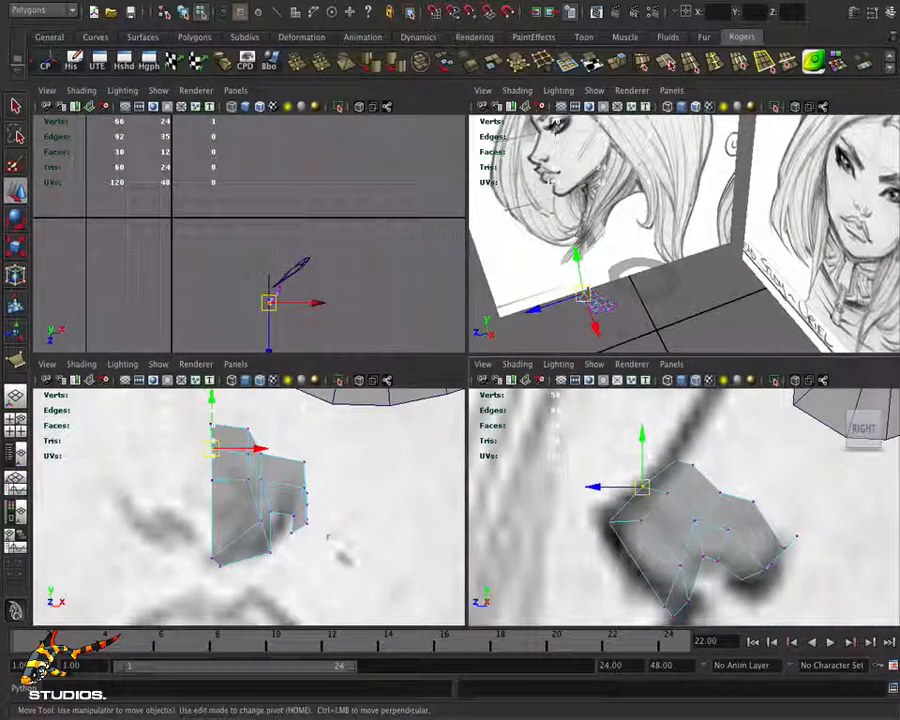
Select all vertices of the nose mesh and merge the overlapping ones
drag(343, 582, 128, 410)
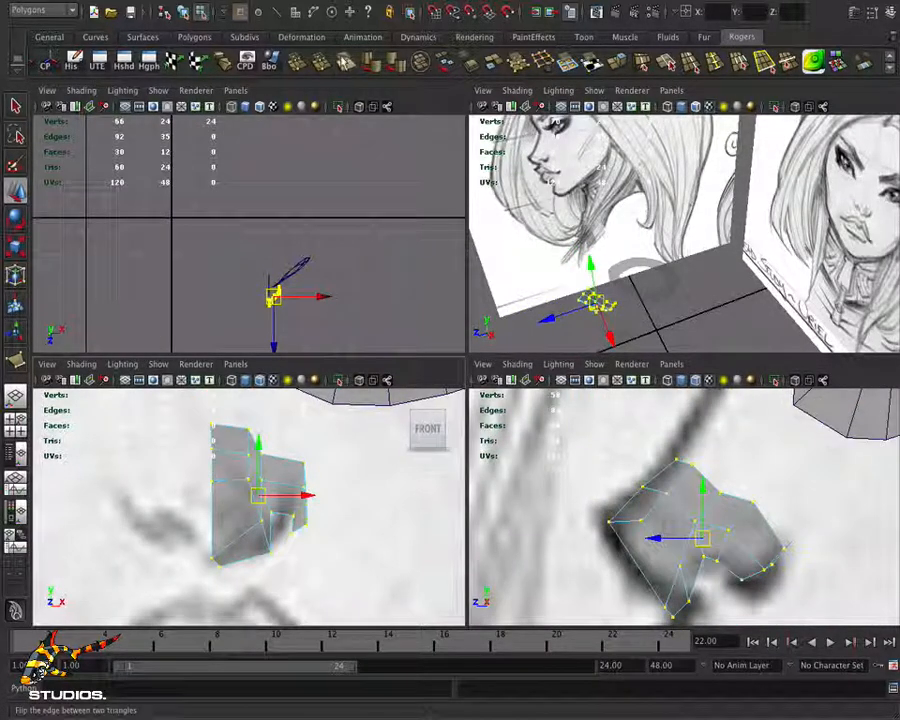
click(296, 62)
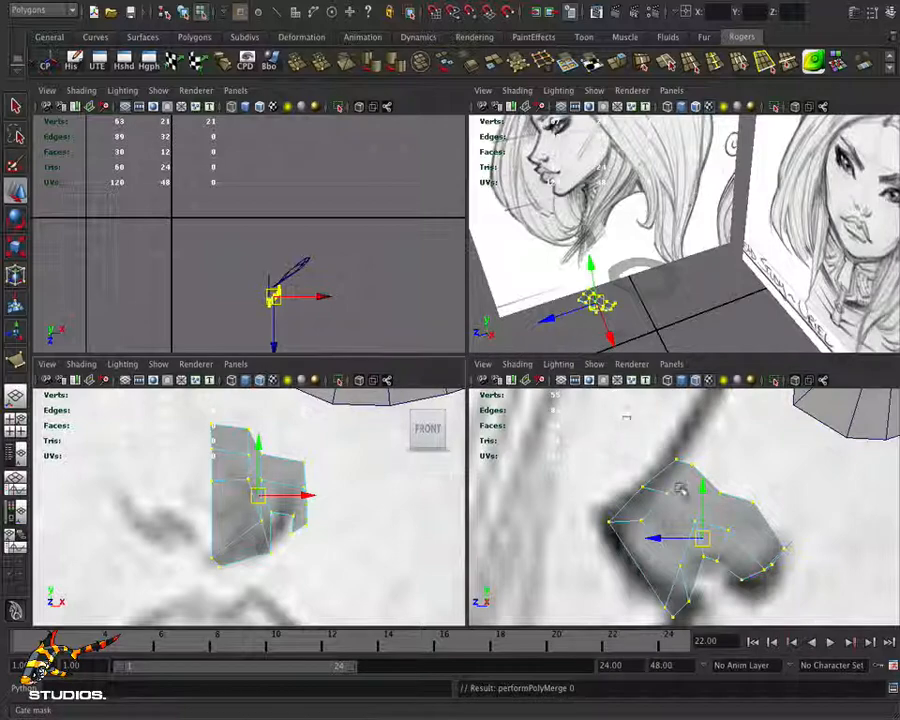
mouse_move(693, 290)
alt+mouse_down()
mouse_move(696, 265)
mouse_move(658, 271)
alt+mouse_up()
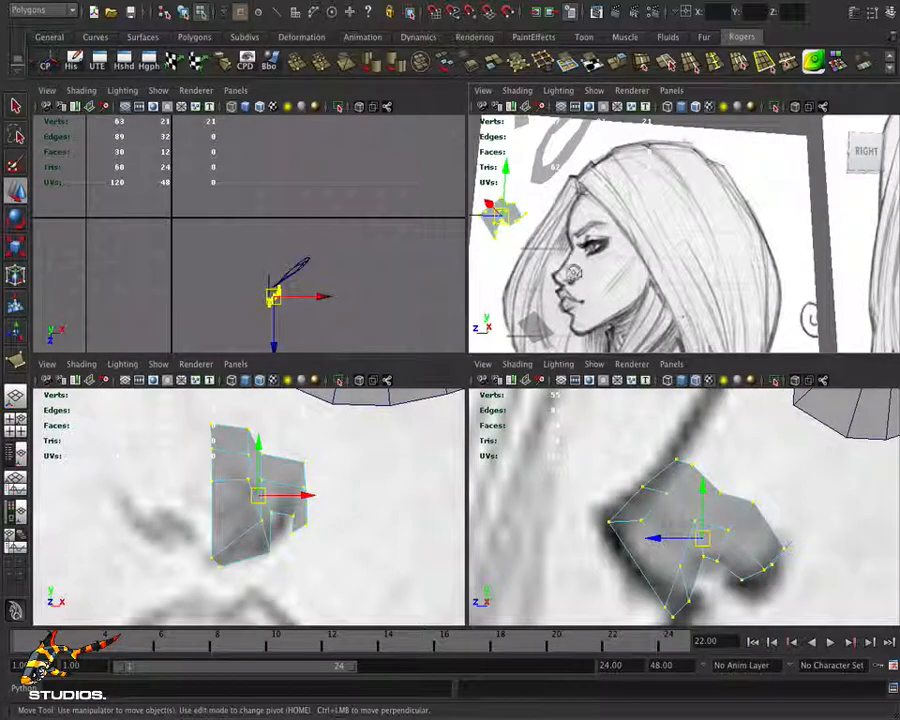
mouse_move(612, 245)
alt+mouse_down()
mouse_move(620, 248)
mouse_move(604, 249)
mouse_move(688, 292)
mouse_move(737, 227)
alt+mouse_up()
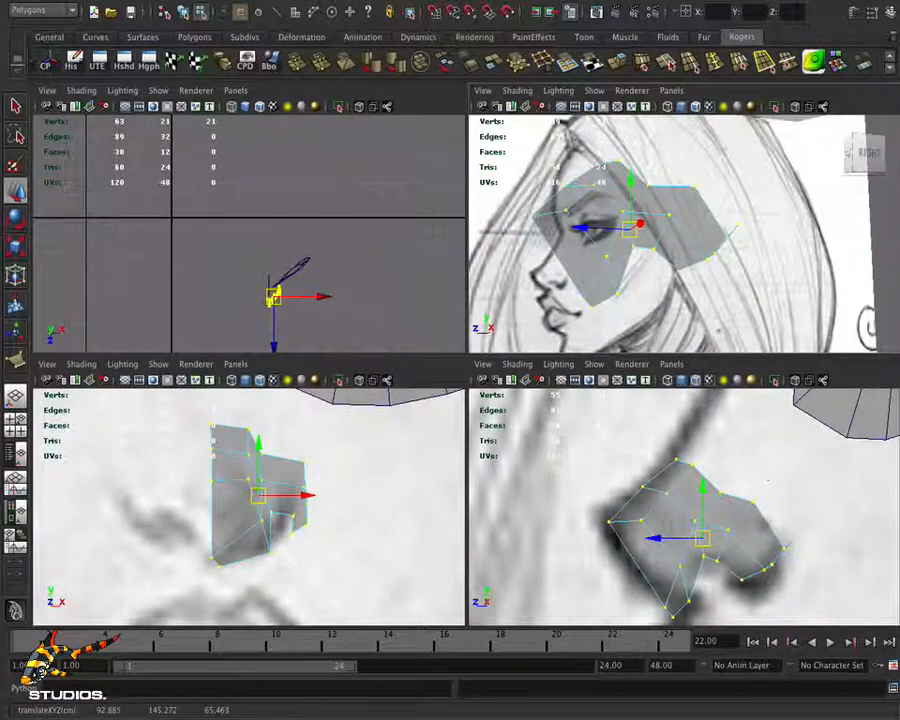
Try to reshape the rearmost polygon of the nostril wing by lowering its outer vertices in the side and perspective views
click(812, 532)
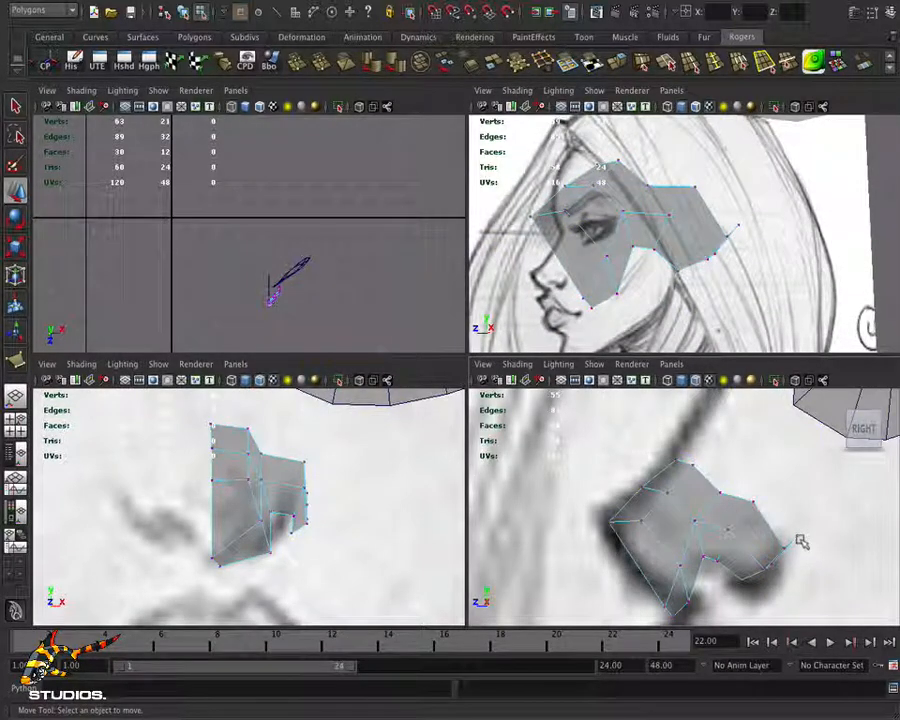
drag(798, 538, 793, 563)
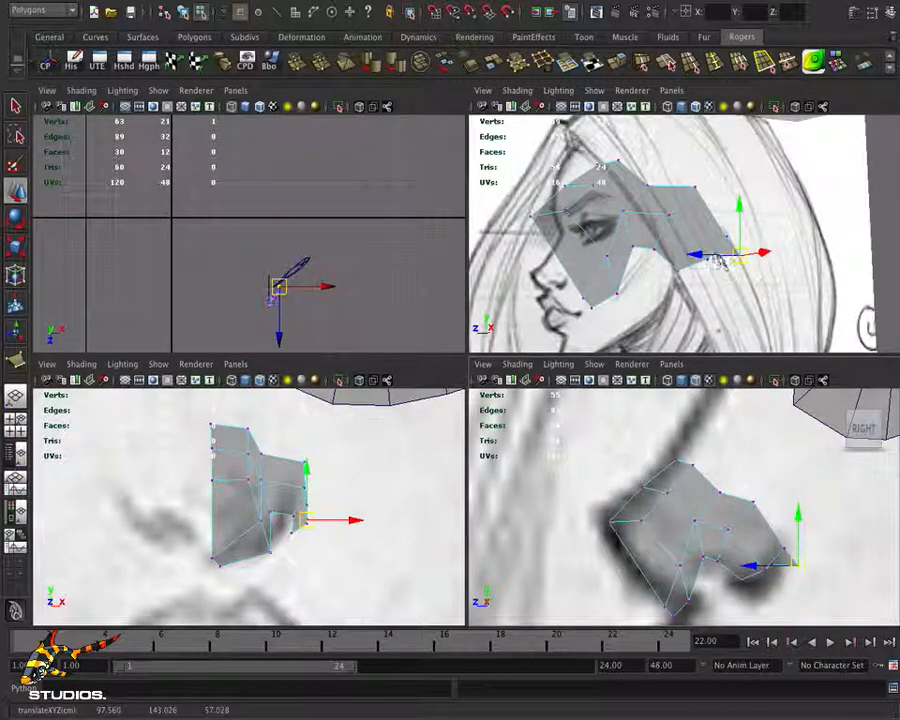
click(713, 257)
click(723, 291)
click(715, 257)
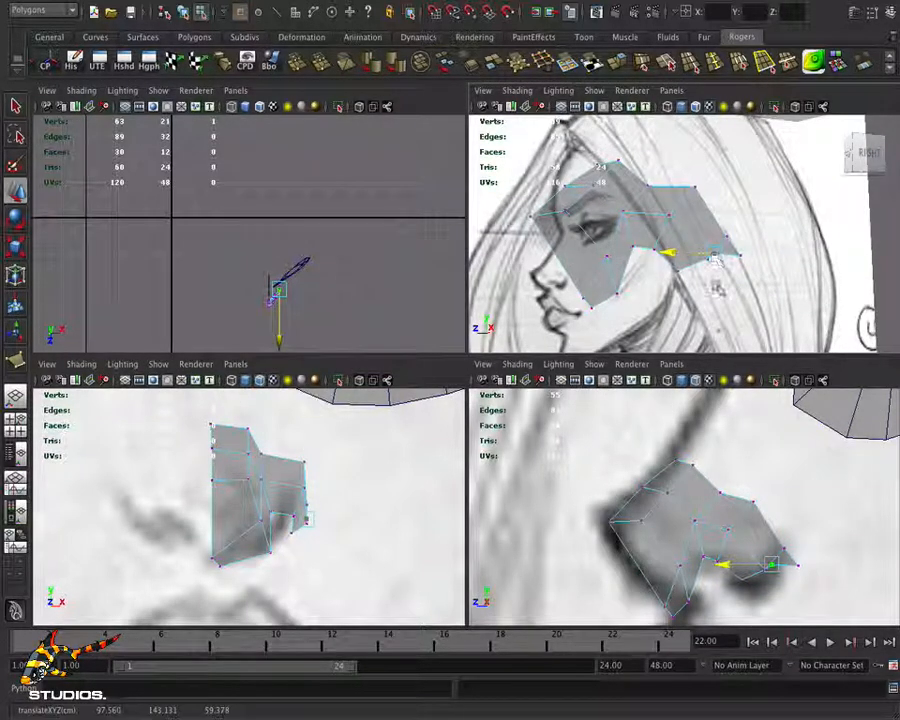
drag(715, 258, 716, 280)
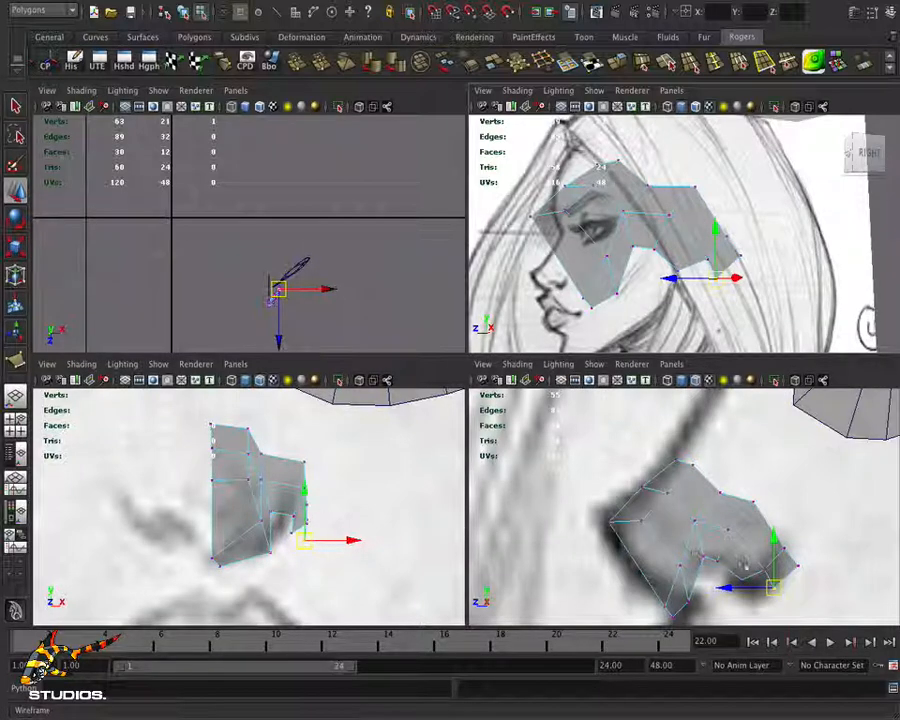
Delete the rearmost face of the nostril wing
scroll(740, 576, down, 3)
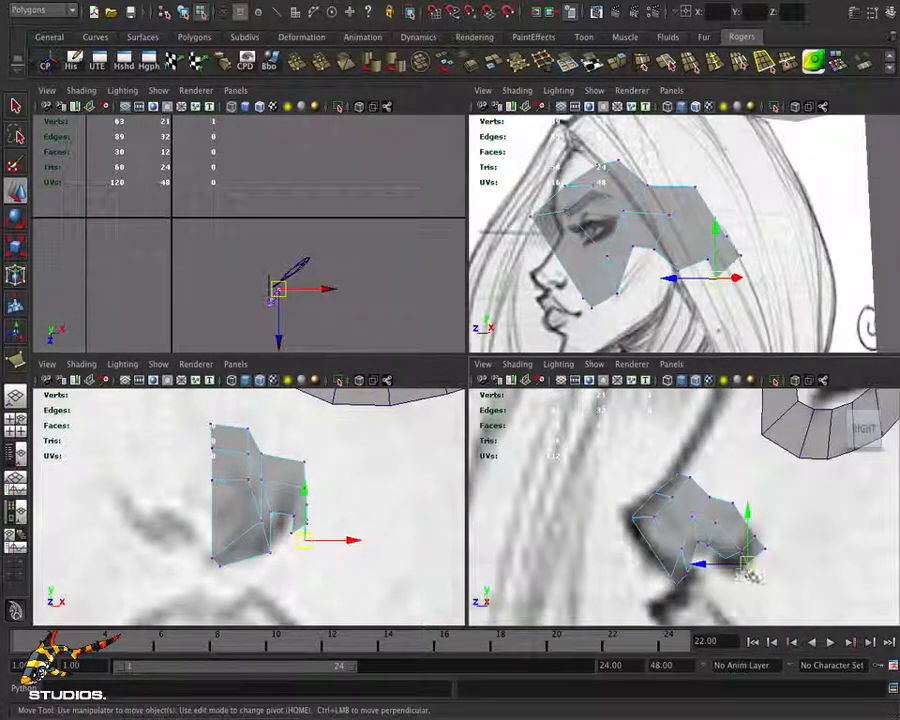
right_click(762, 558)
right_drag(752, 462, 757, 487)
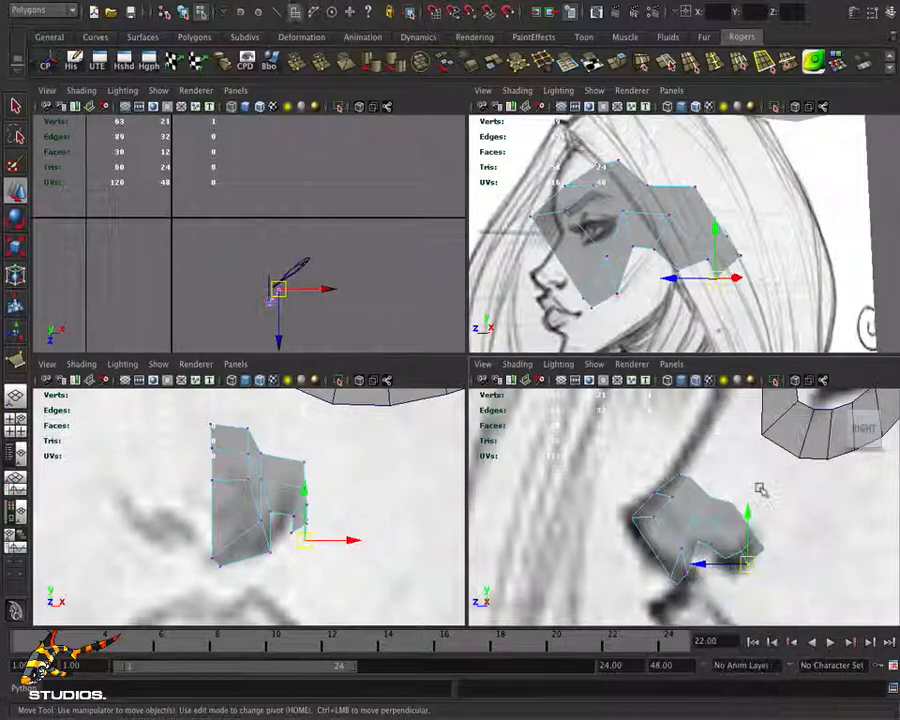
click(749, 543)
key(Delete)
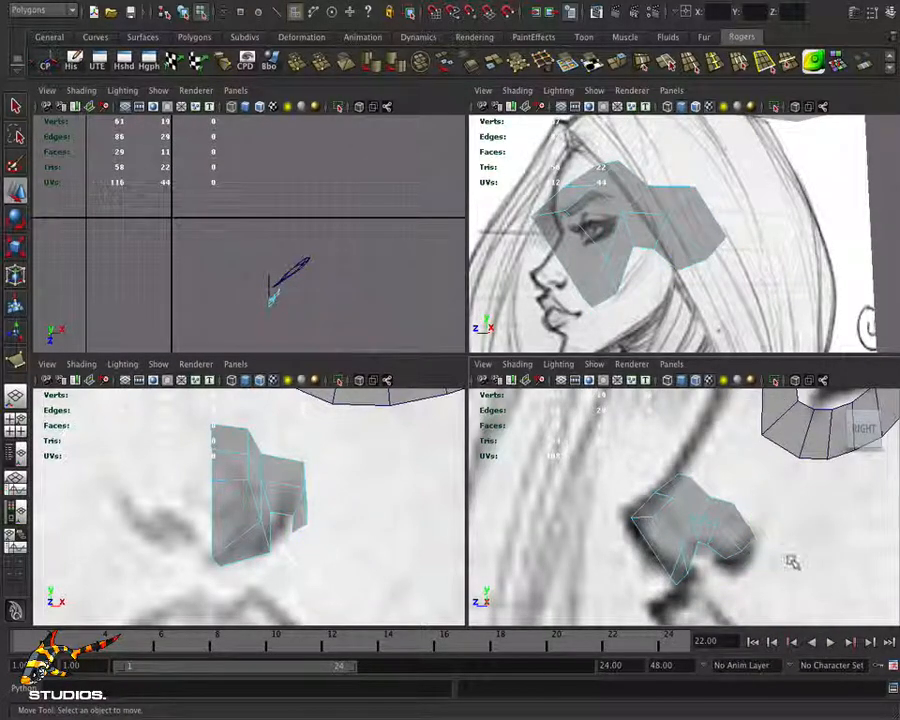
Extrude the top edge of the nose in short segments up along the bridge profile in the side view, stopping level with the eye's inner corner
alt+right_drag(775, 552, 538, 542)
alt+middle_drag(604, 530, 548, 550)
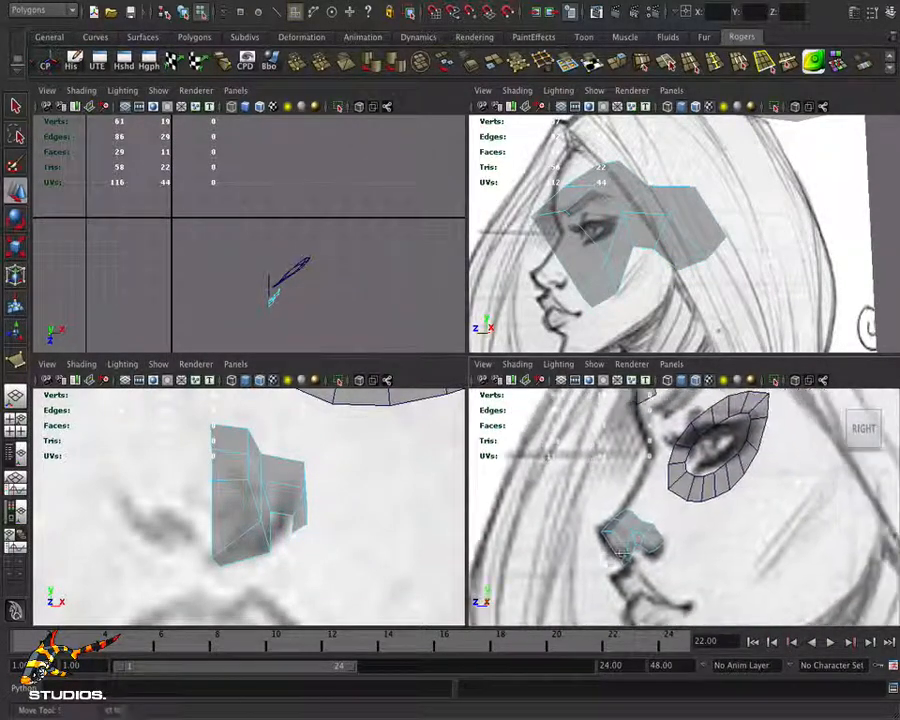
alt+right_drag(548, 550, 614, 503)
alt+middle_drag(624, 501, 678, 556)
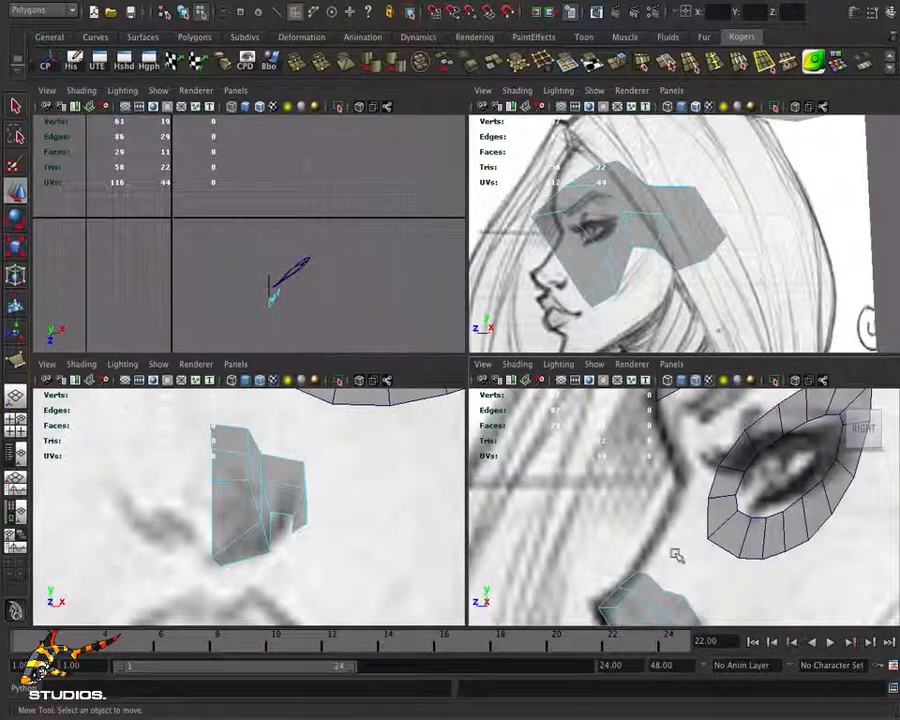
alt+right_drag(676, 554, 633, 541)
alt+middle_drag(671, 541, 652, 583)
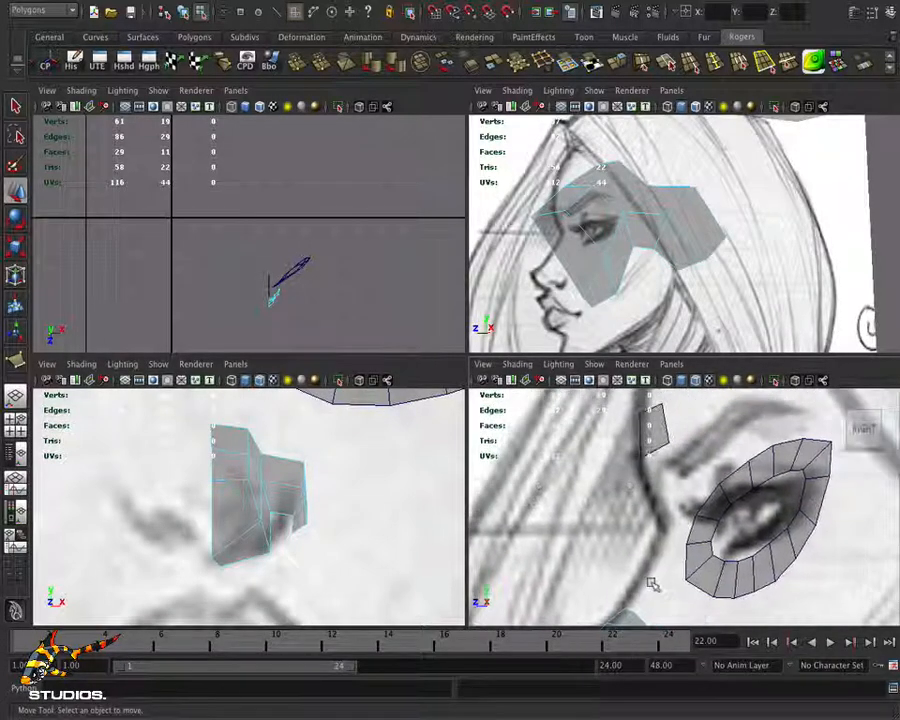
alt+right_drag(652, 583, 713, 581)
alt+middle_drag(713, 581, 758, 501)
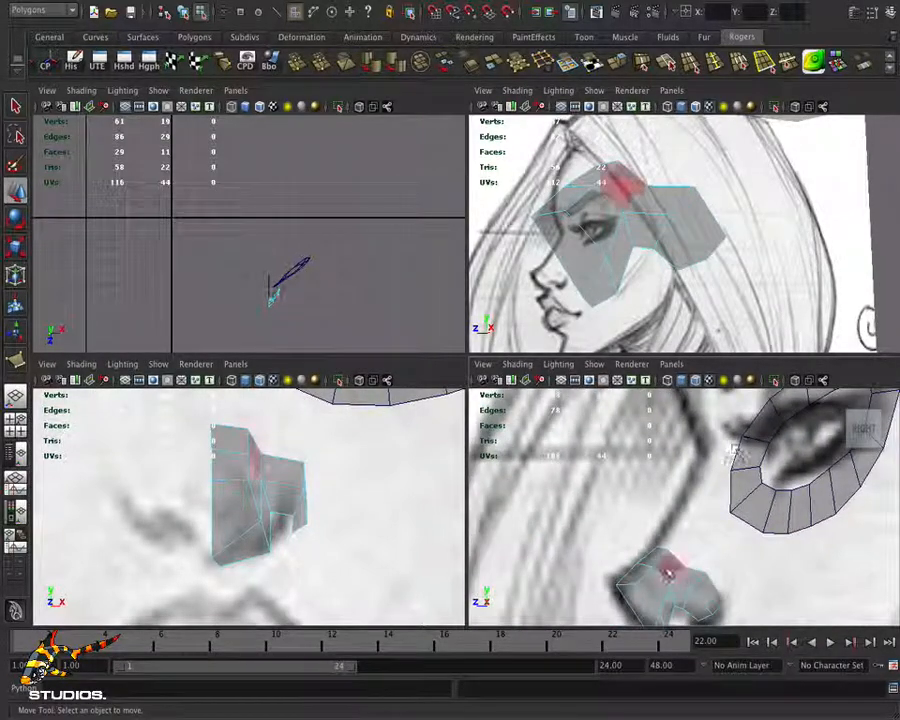
right_drag(662, 555, 652, 412)
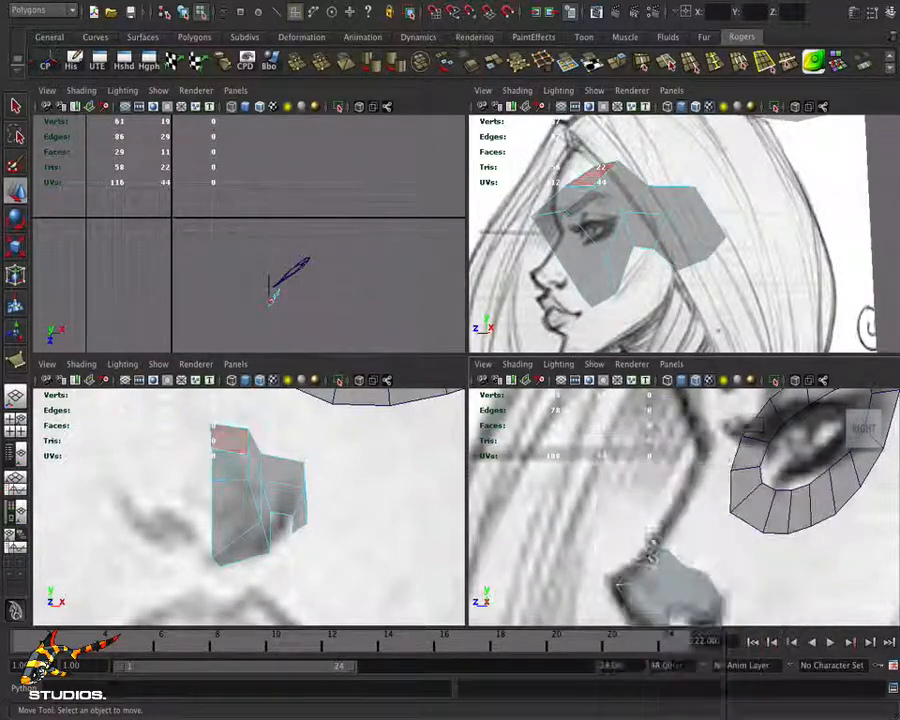
click(658, 550)
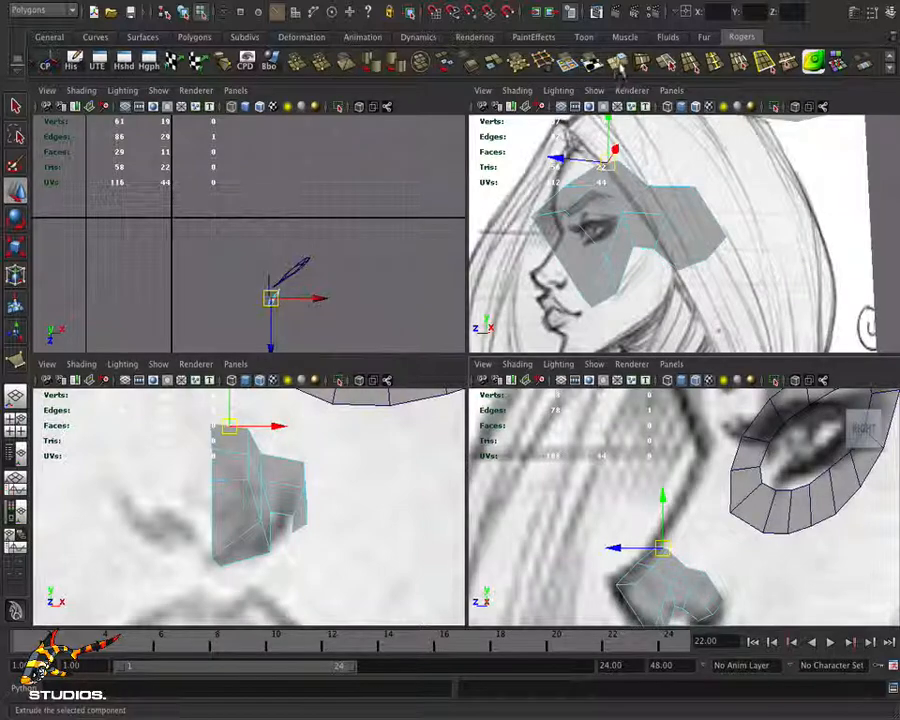
key(g)
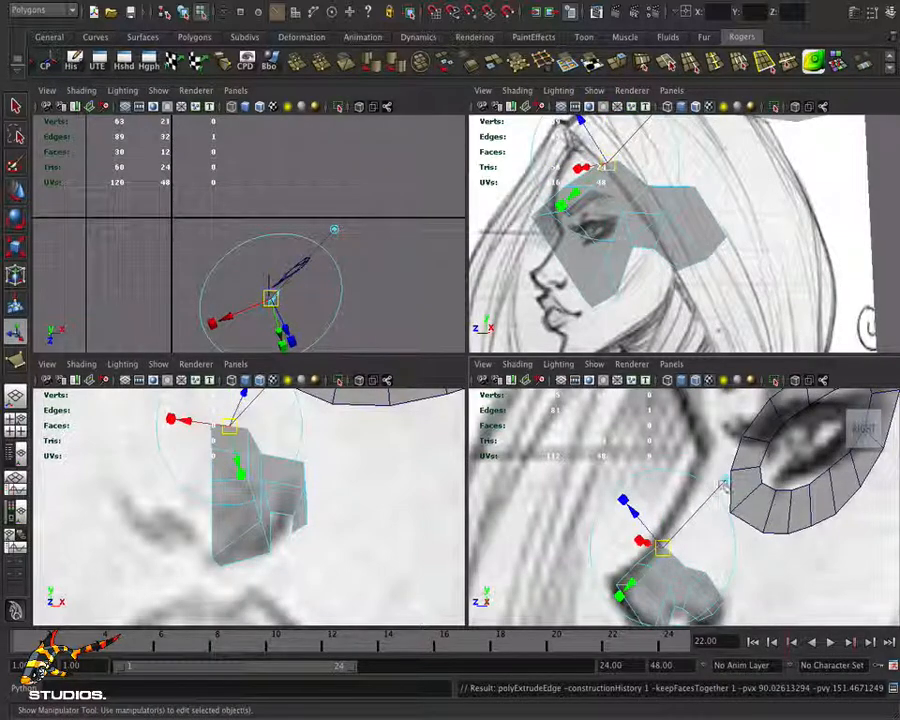
click(334, 229)
drag(665, 547, 707, 461)
key(g)
key(g)
key(g)
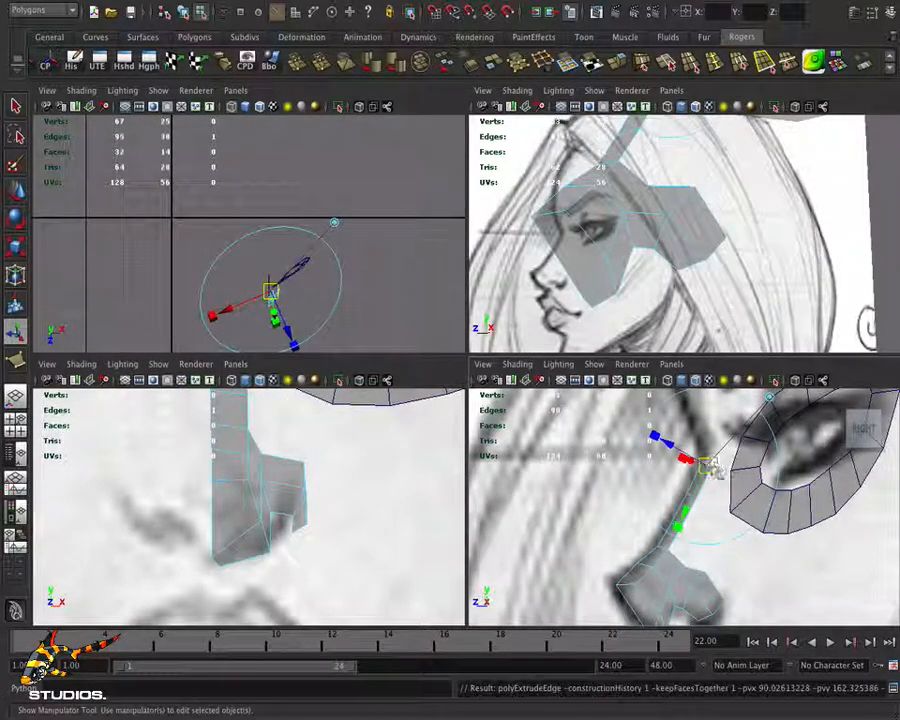
Extrude the three rear edges of the bridge strip back in the side view and outward in the front view to form the nose's side
alt+right_drag(736, 474, 800, 548)
click(665, 559)
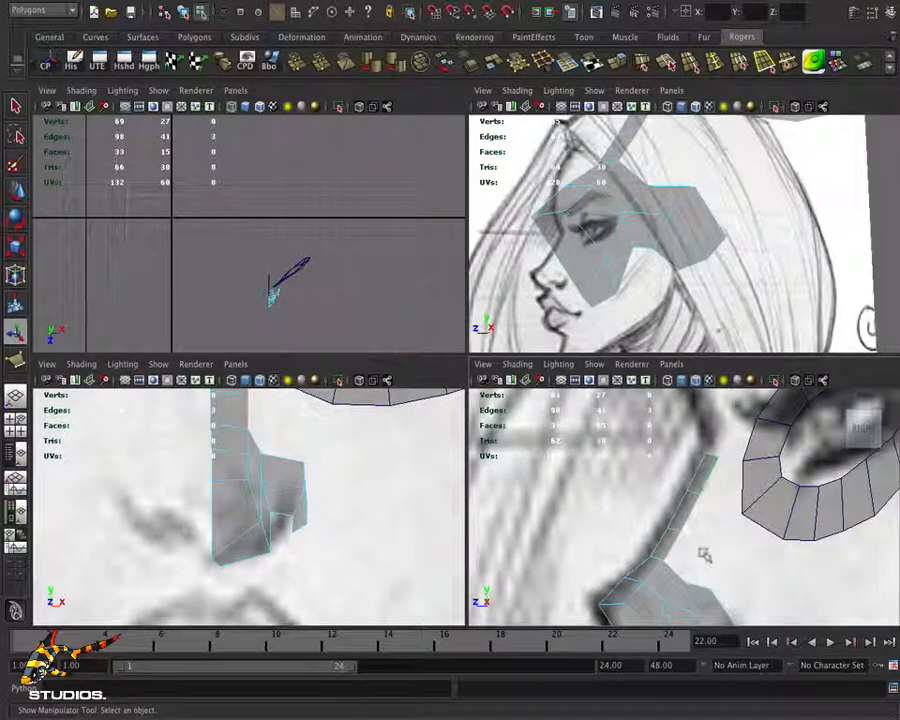
key(g)
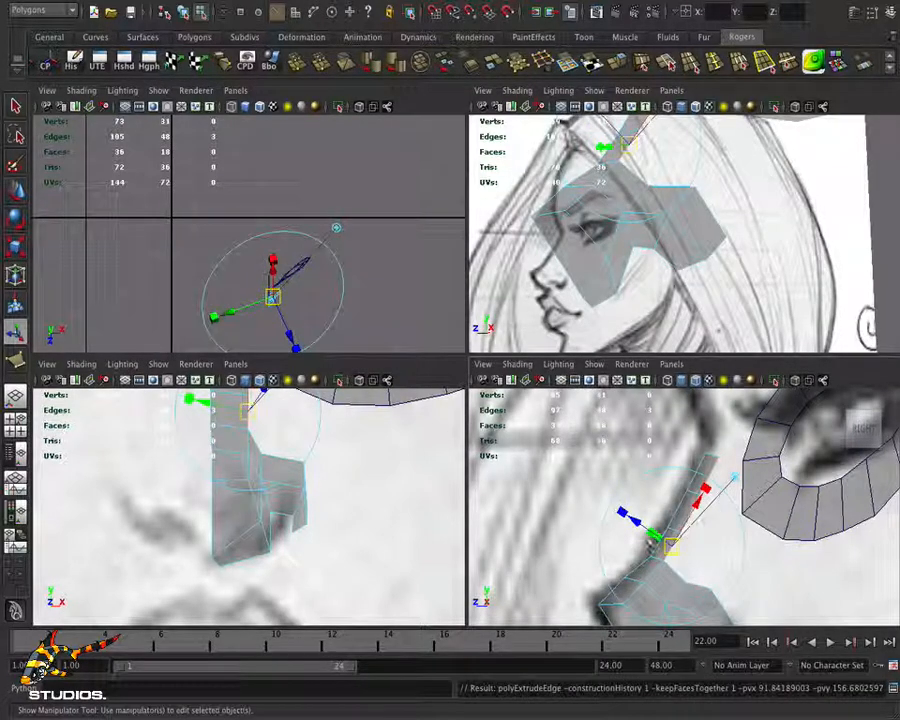
click(736, 482)
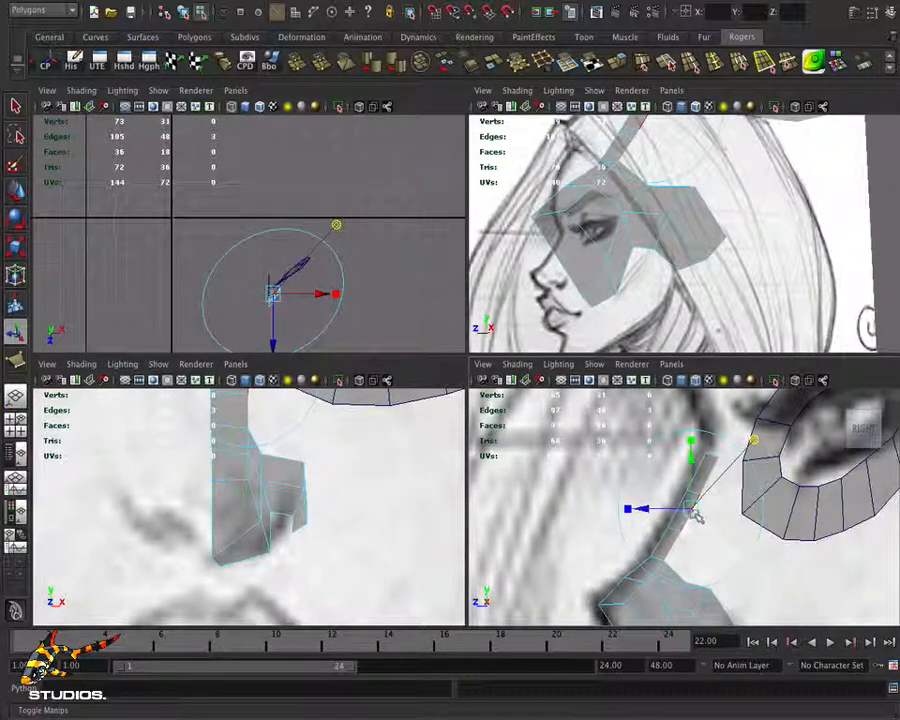
drag(697, 514, 716, 532)
alt+drag(633, 230, 650, 260)
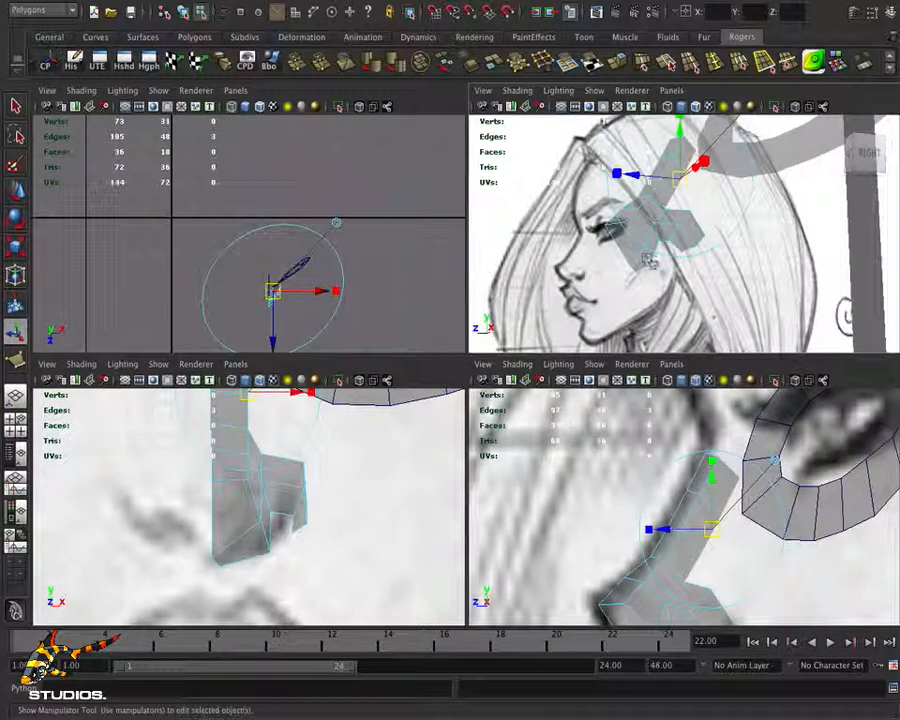
alt+middle_drag(365, 532, 366, 634)
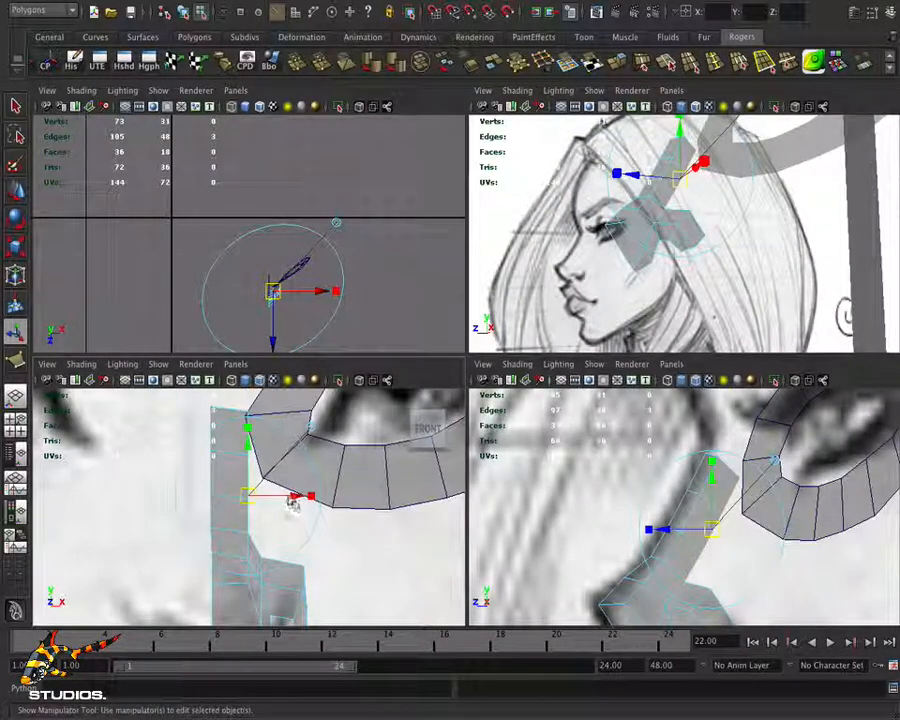
drag(293, 497, 311, 499)
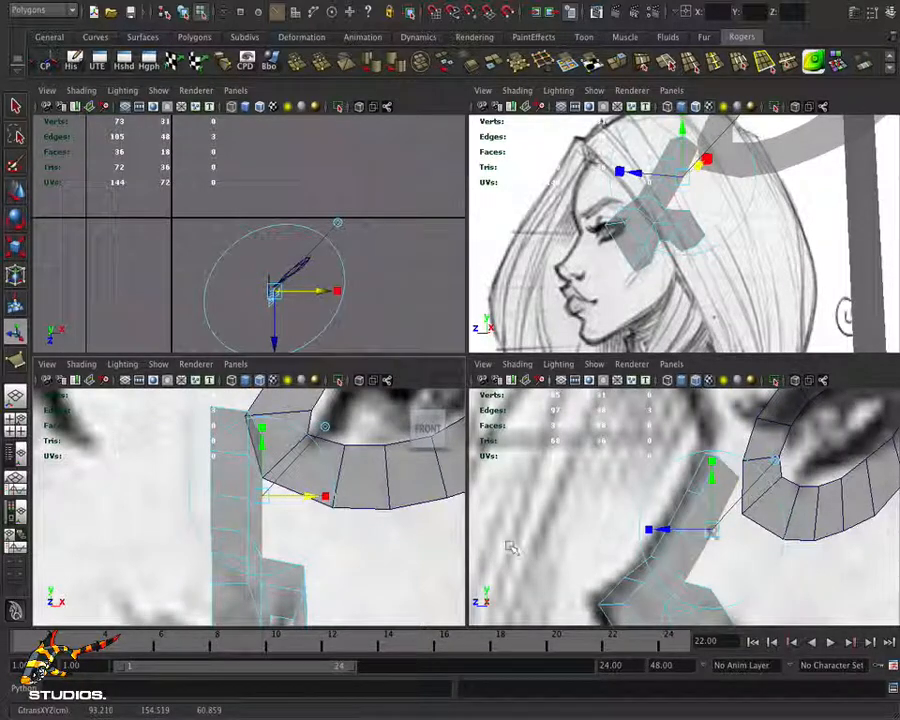
Move the eye ring's two innermost vertices slightly outward in the front view, clear of the nose's side strip
mouse_move(752, 507)
alt+right_down()
mouse_move(720, 517)
mouse_move(575, 518)
alt+right_up()
mouse_move(745, 520)
alt+right_down()
mouse_move(600, 524)
mouse_move(850, 530)
mouse_move(761, 526)
alt+right_up()
alt+middle_drag(756, 508, 731, 592)
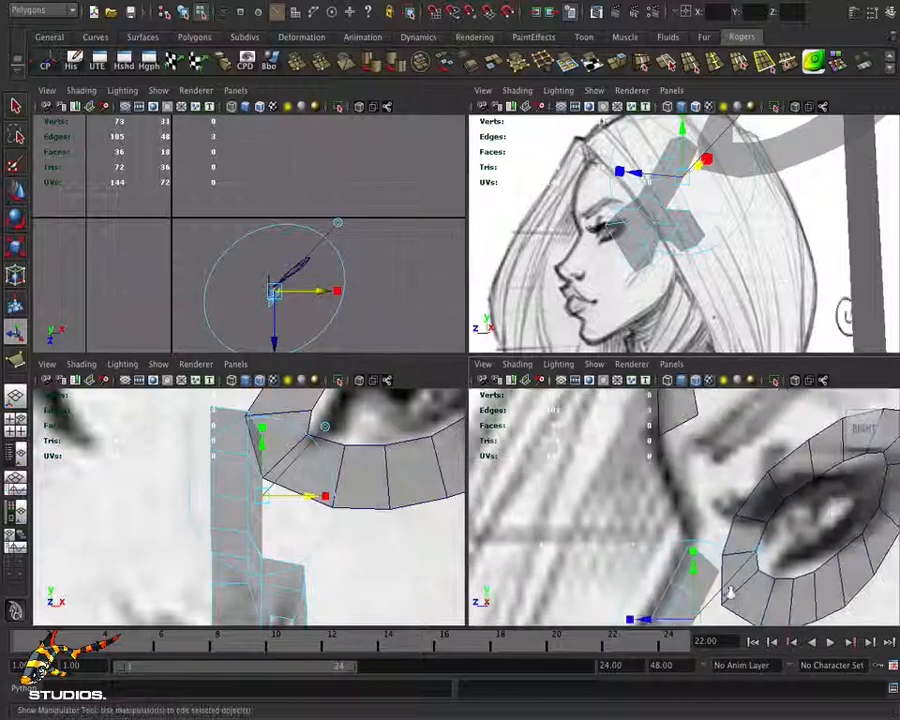
alt+right_drag(774, 564, 542, 562)
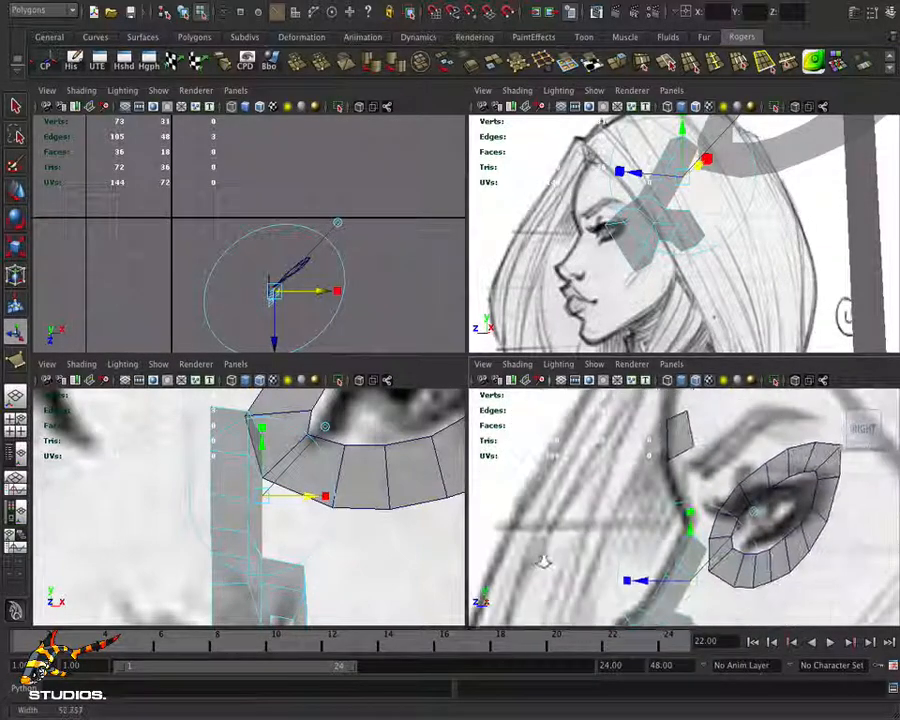
click(351, 450)
right_drag(304, 413, 248, 414)
key(e)
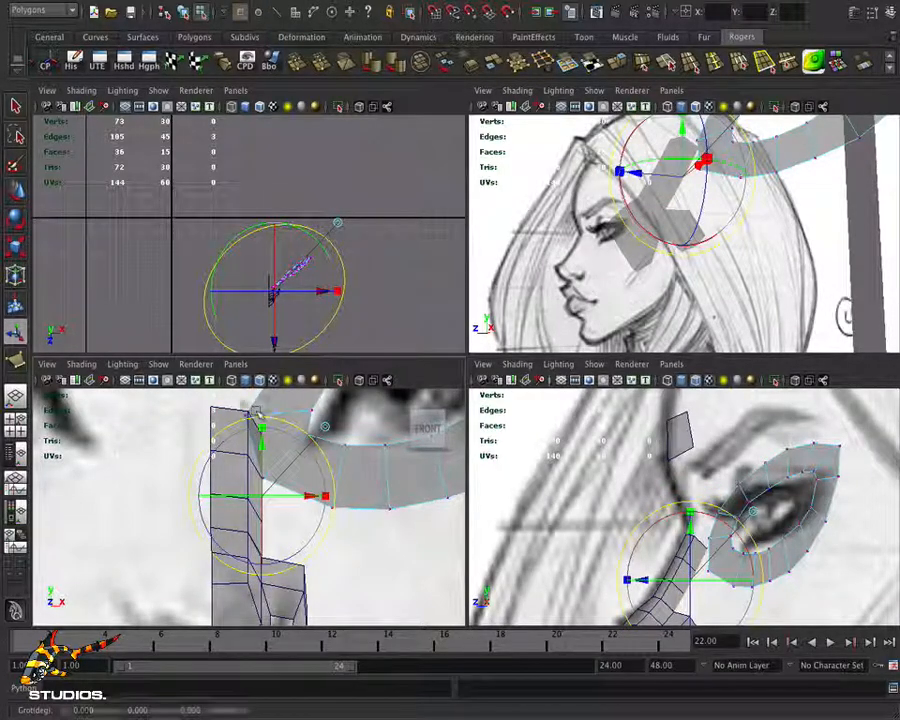
click(244, 413)
key(w)
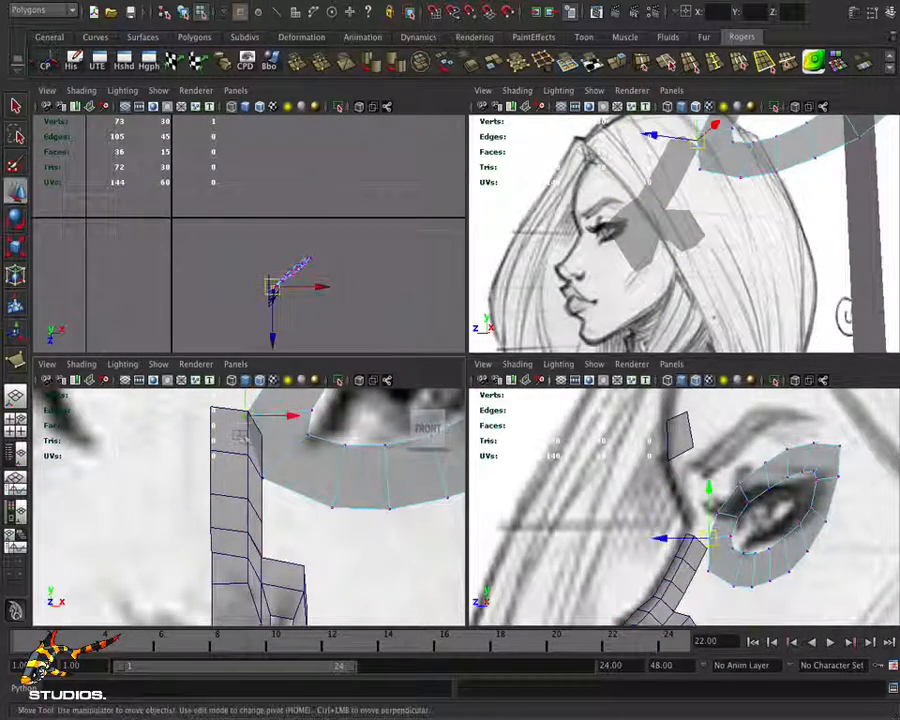
drag(244, 416, 258, 419)
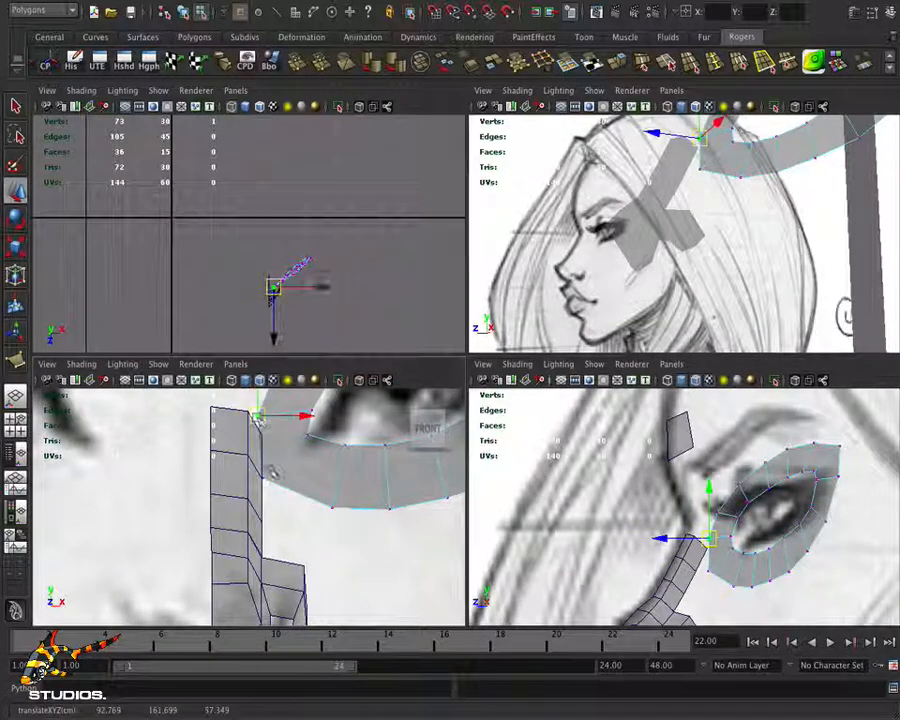
click(264, 477)
drag(264, 477, 269, 479)
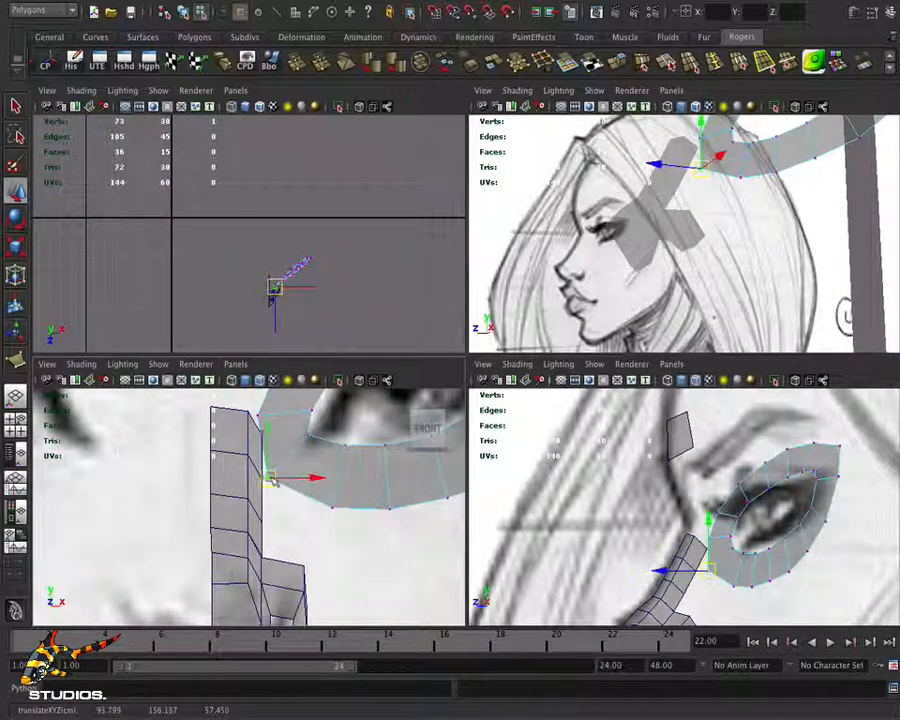
Move the rear edge of the forehead face outward in the front view so the face spans half the bridge width
alt+right_drag(300, 535, 139, 518)
mouse_move(209, 520)
alt+right_down()
mouse_move(352, 523)
mouse_move(213, 512)
alt+right_up()
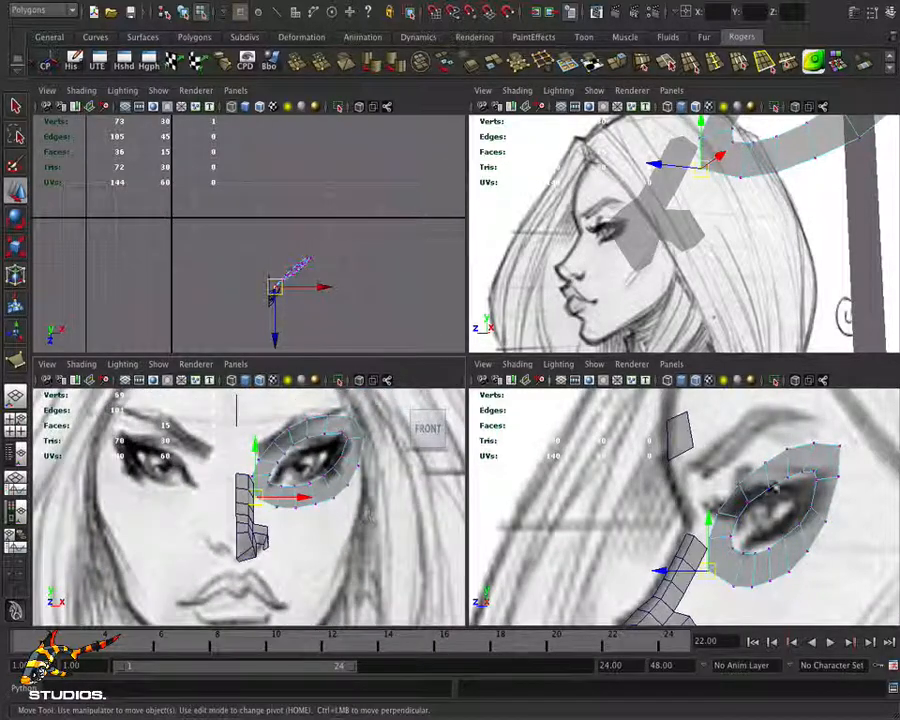
alt+right_drag(670, 506, 830, 510)
alt+middle_drag(764, 514, 766, 570)
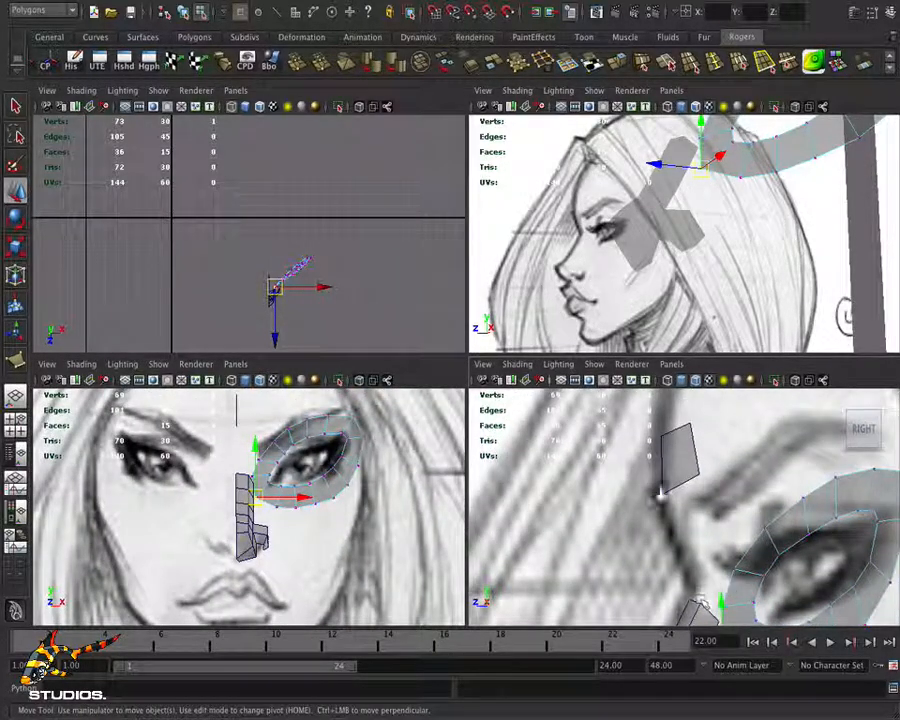
right_drag(810, 537, 814, 524)
right_drag(686, 486, 678, 408)
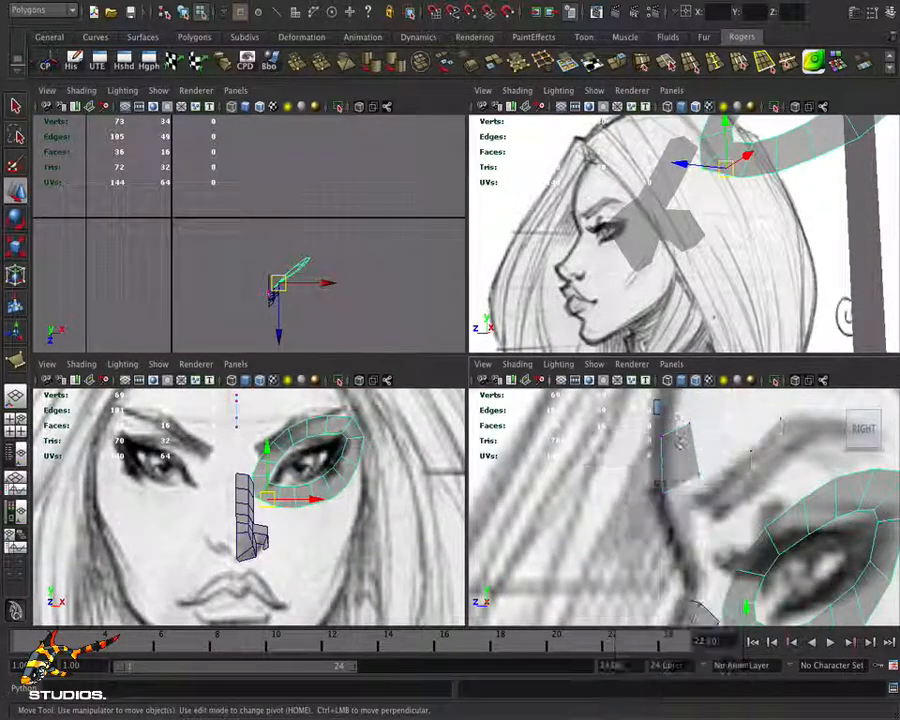
click(678, 484)
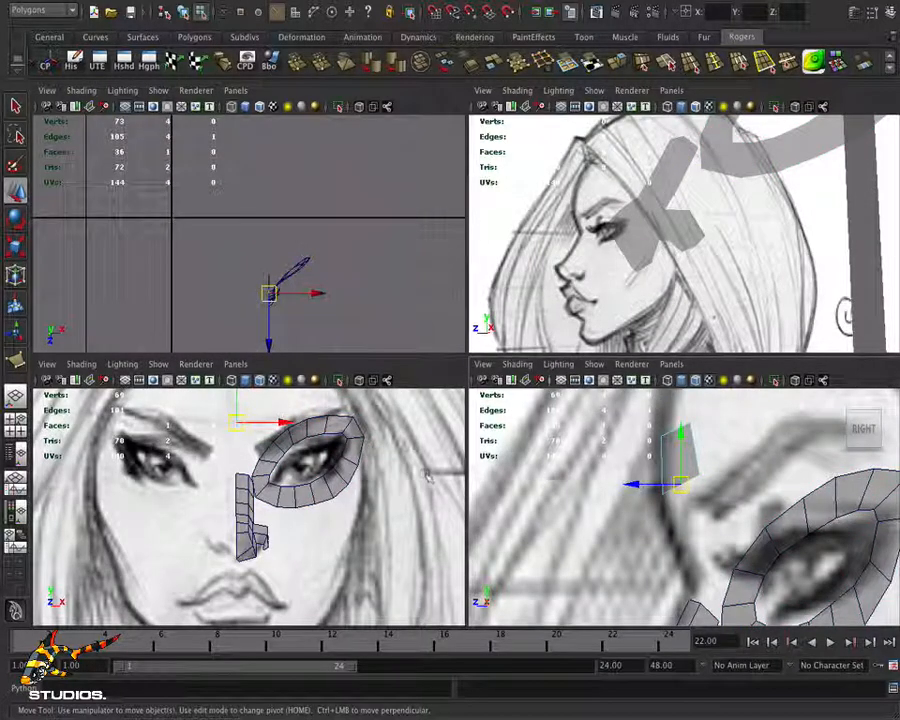
drag(685, 449, 698, 414)
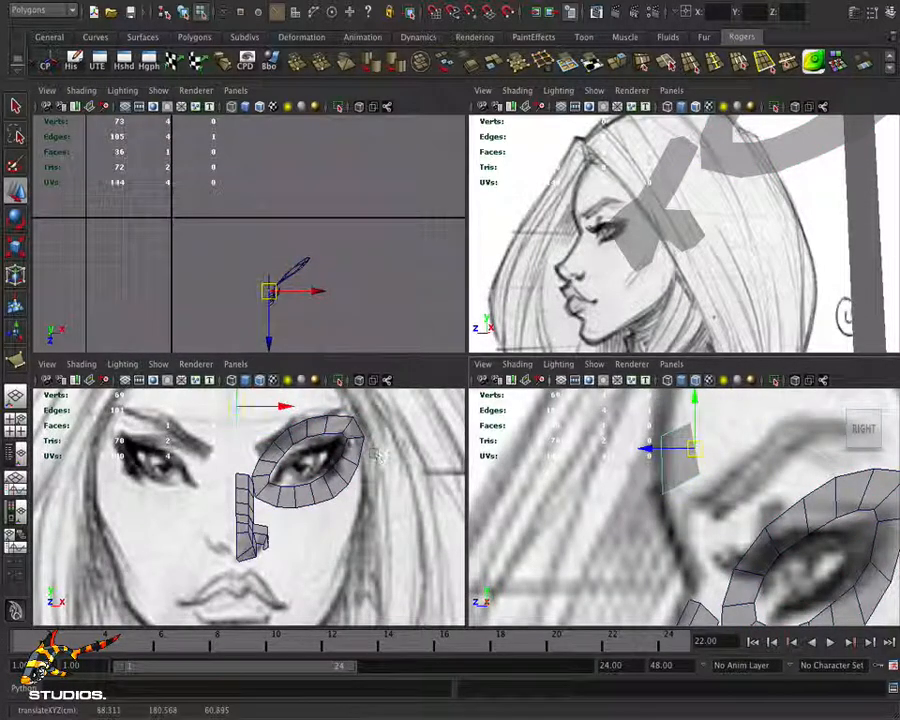
drag(285, 408, 256, 424)
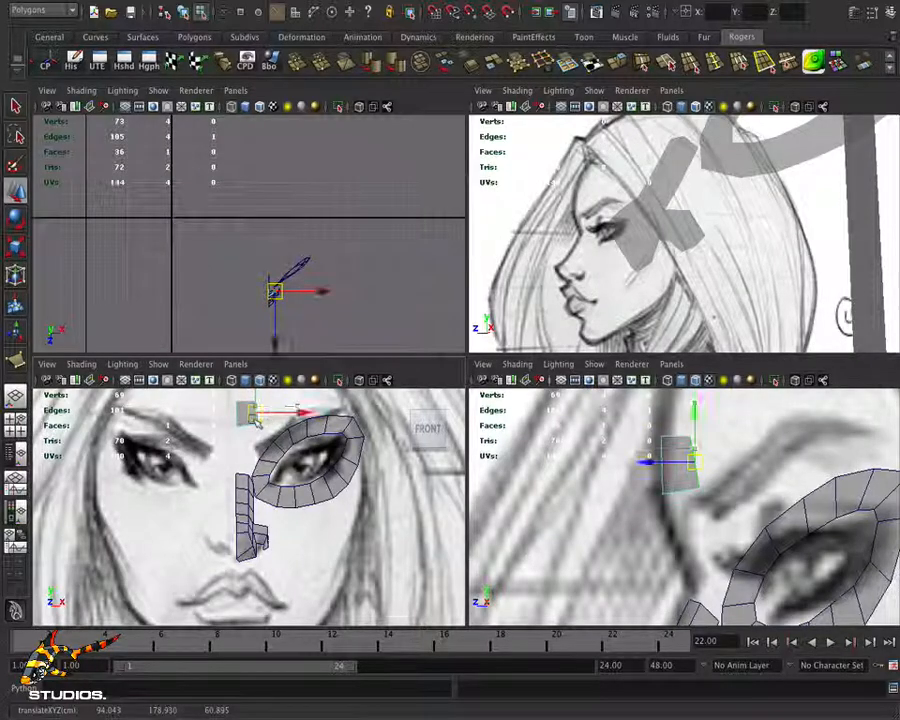
Extrude the forehead face's lower edge in three short segments down the side profile, stopping just above the nose bridge strip
click(680, 492)
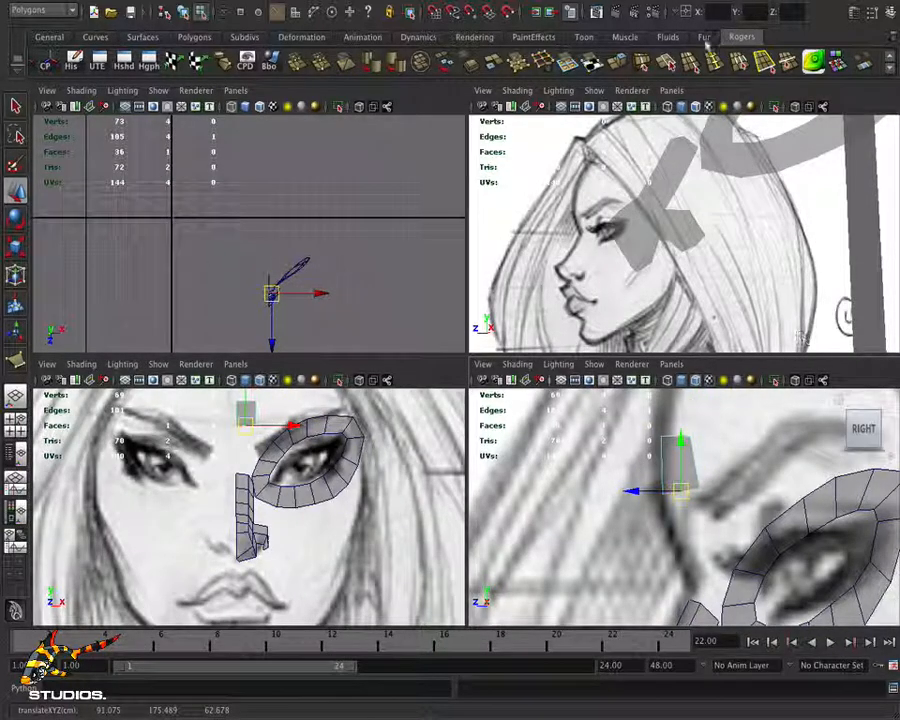
click(615, 62)
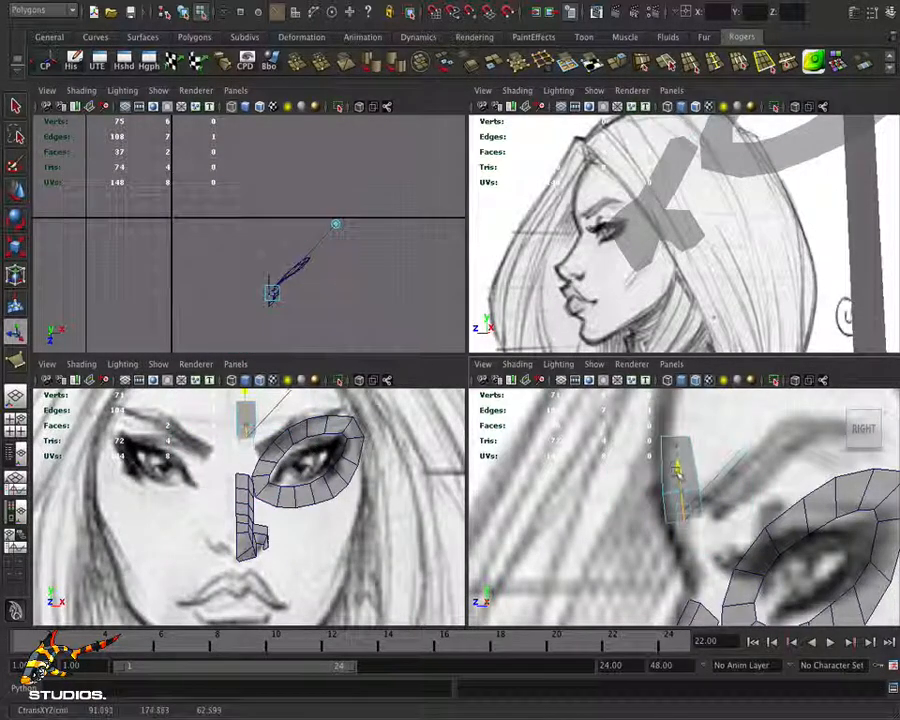
alt+middle_drag(678, 443, 618, 395)
drag(620, 441, 645, 515)
key(g)
key(g)
mouse_move(663, 504)
alt+right_down()
mouse_move(834, 510)
mouse_move(600, 505)
mouse_move(658, 502)
alt+right_up()
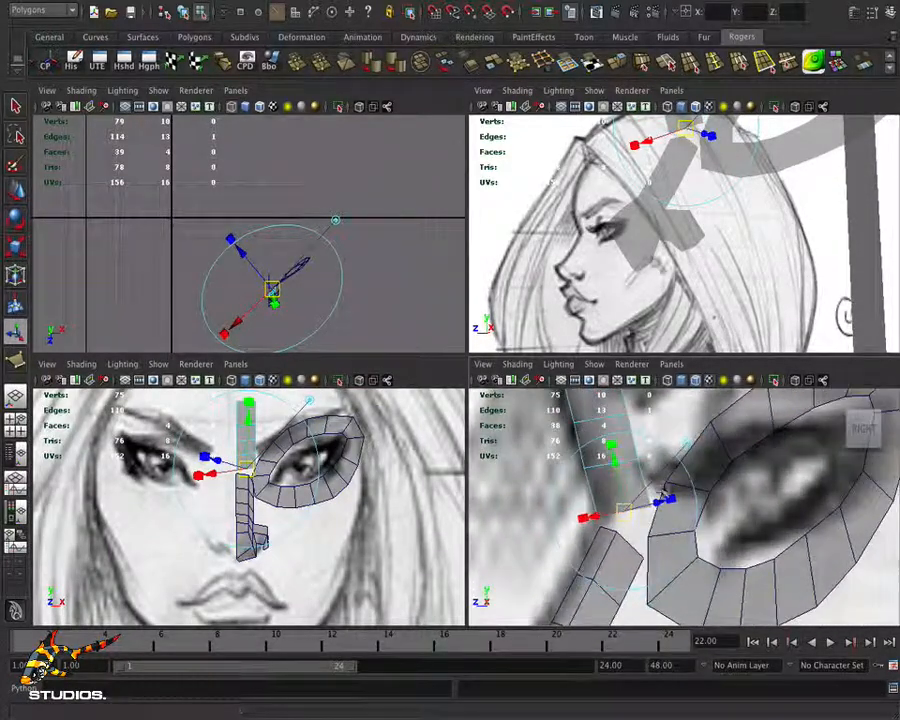
Lower the top edge of the forehead strip slightly along the profile in the side view
alt+right_drag(771, 448, 440, 498)
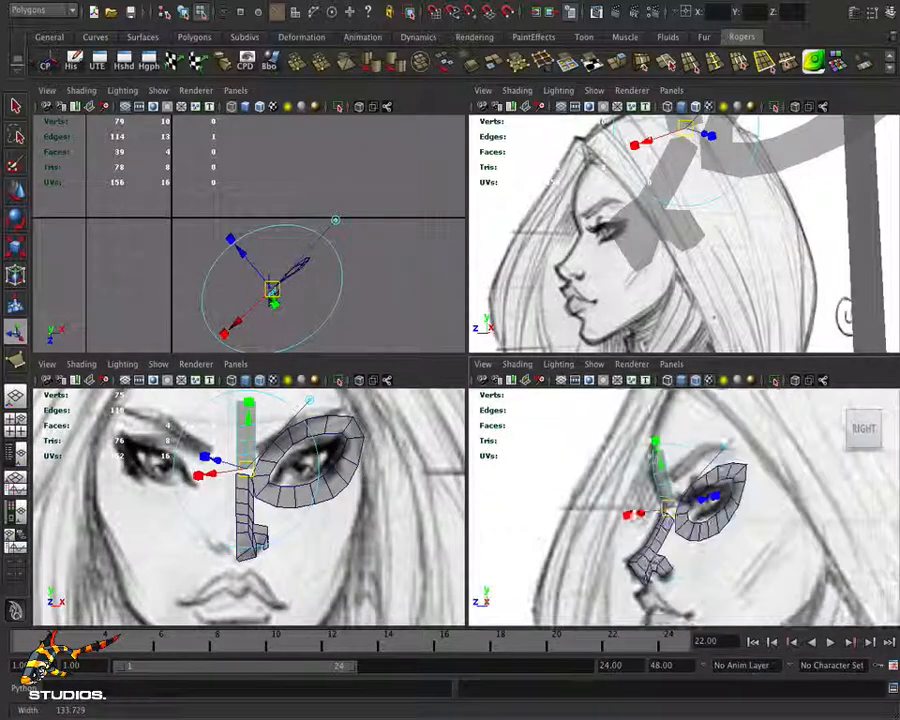
mouse_move(732, 506)
alt+middle_down()
mouse_move(656, 463)
mouse_move(743, 489)
alt+middle_up()
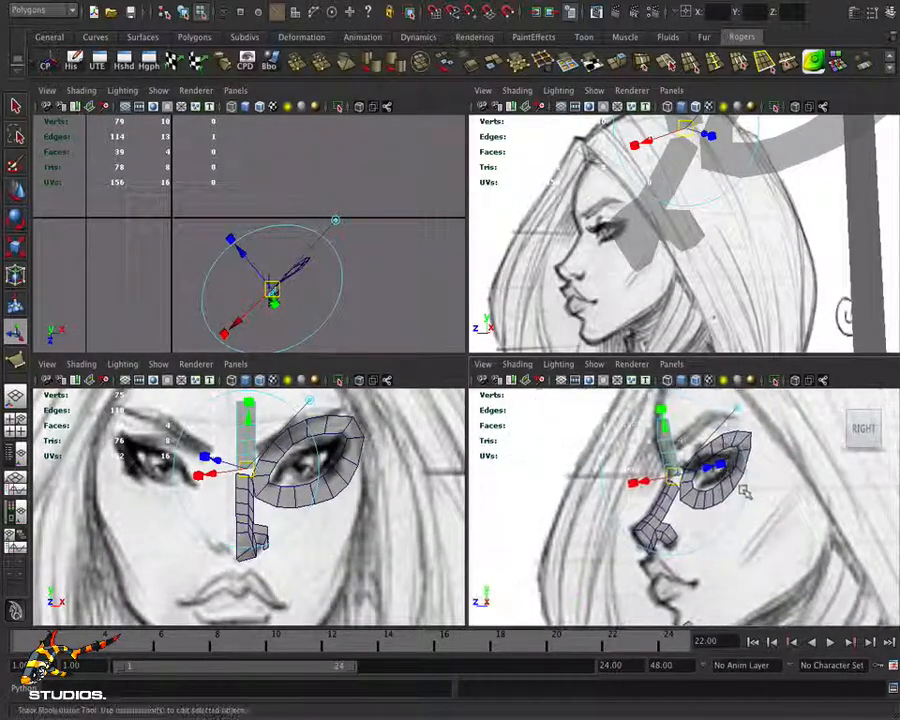
key(space)
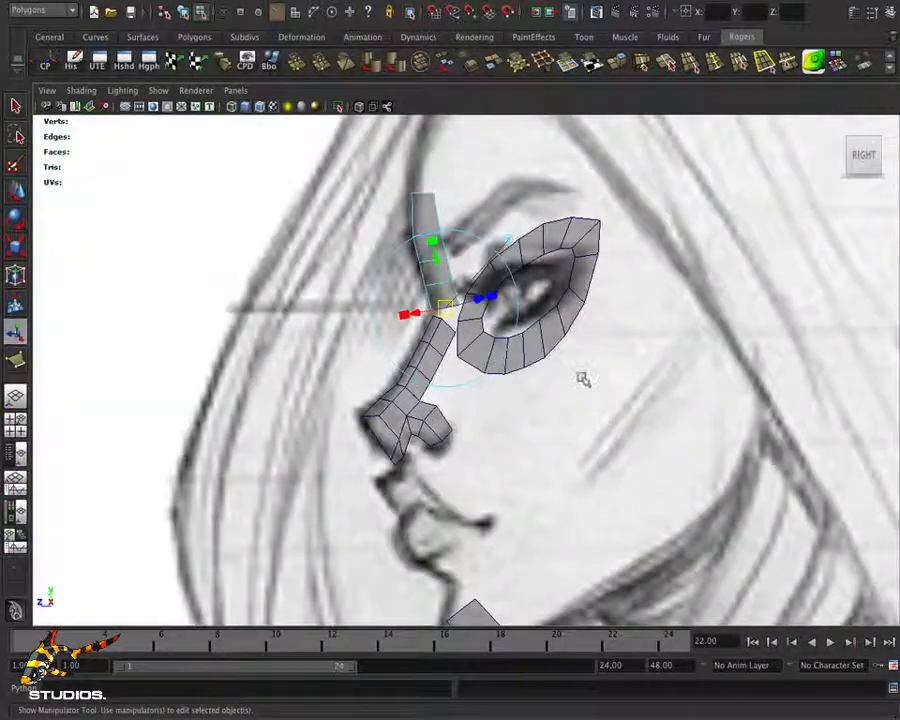
alt+right_drag(578, 375, 467, 319)
click(452, 209)
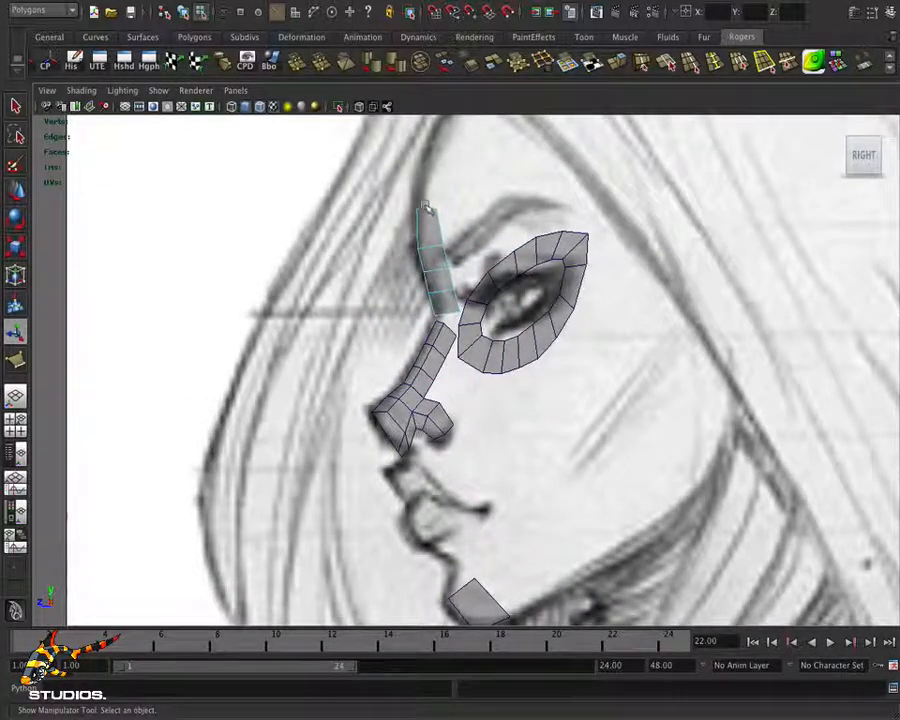
click(427, 212)
key(w)
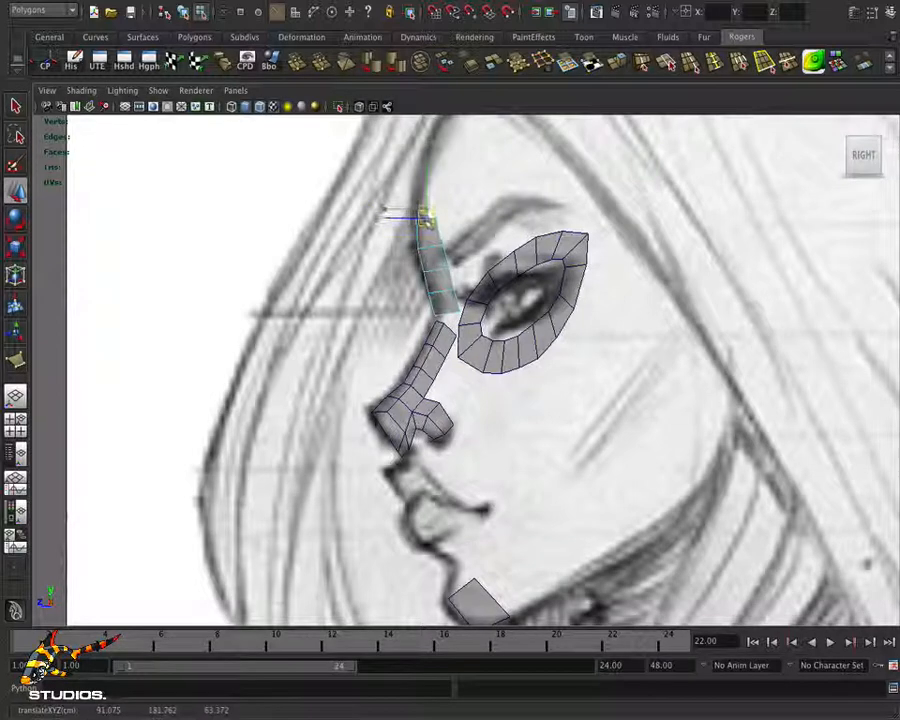
click(432, 212)
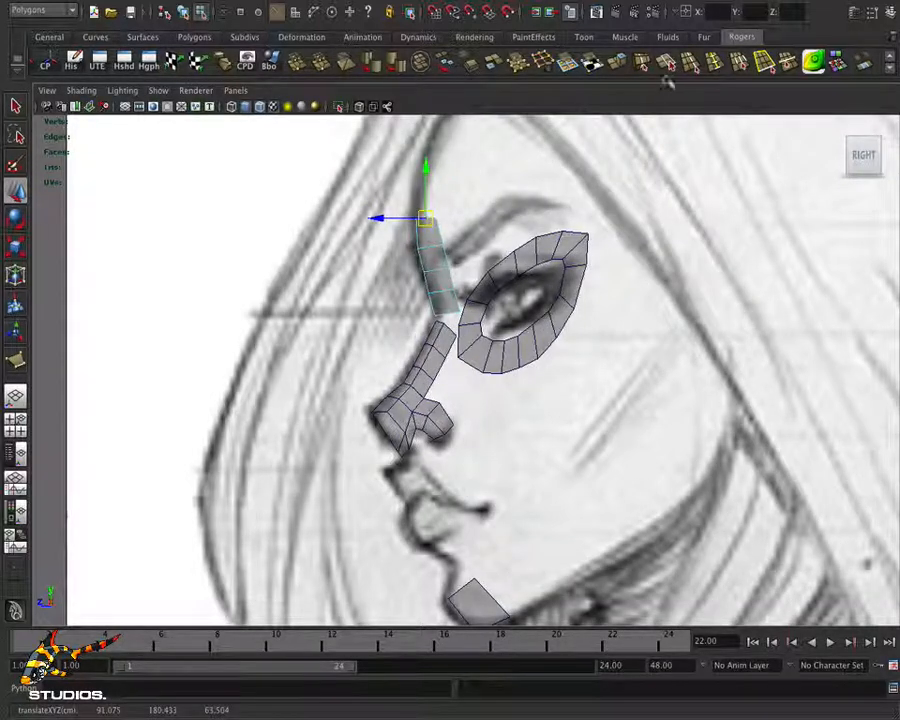
Extrude the forehead strip's top edge in five segments up along the forehead profile to the hairline
key(ctrl+e)
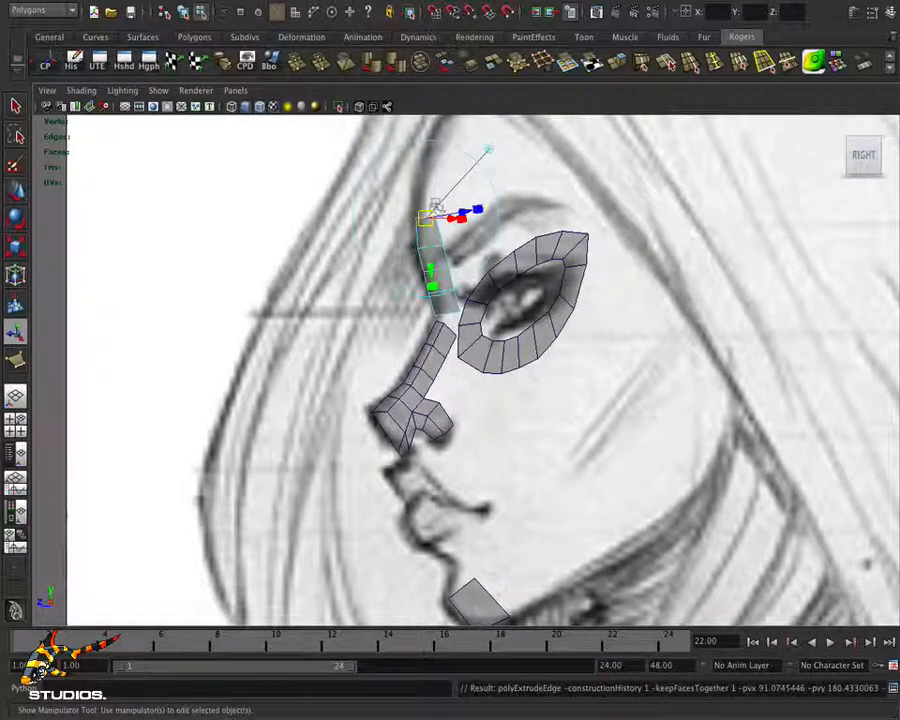
click(489, 154)
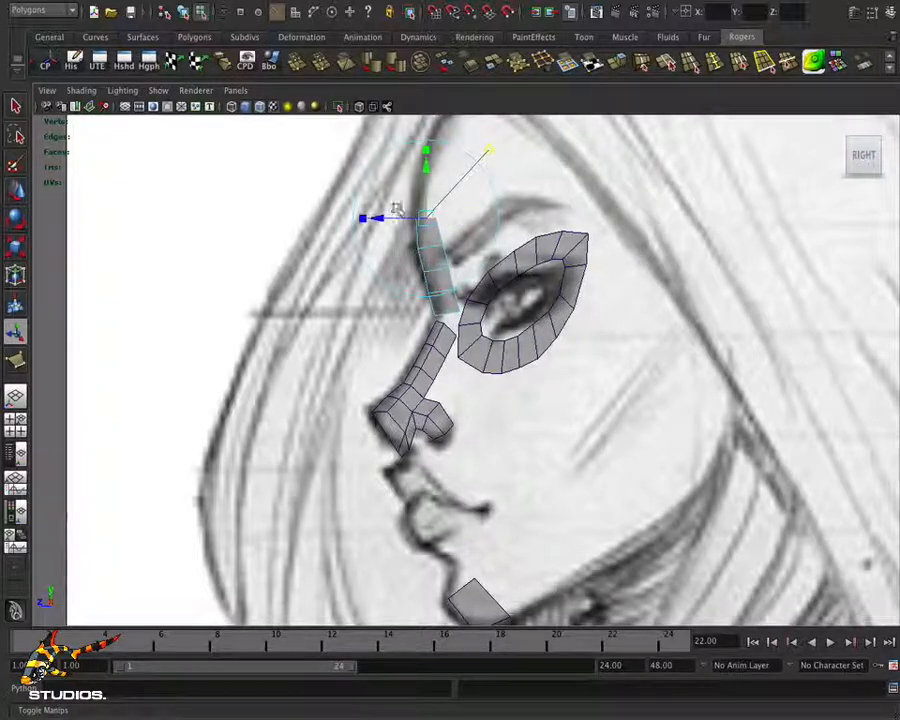
drag(425, 215, 430, 202)
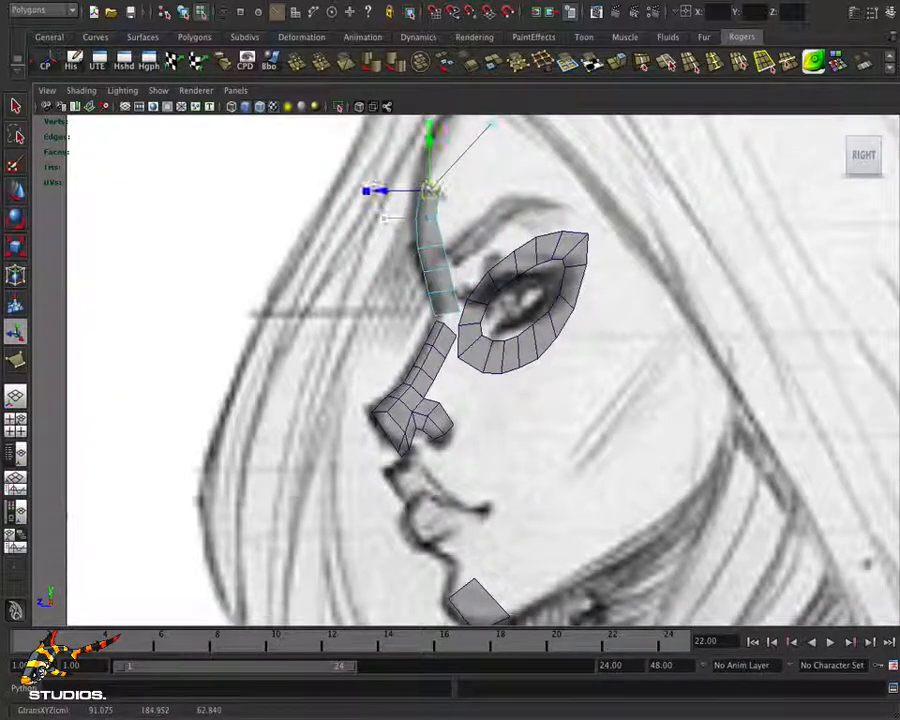
alt+middle_drag(458, 207, 452, 364)
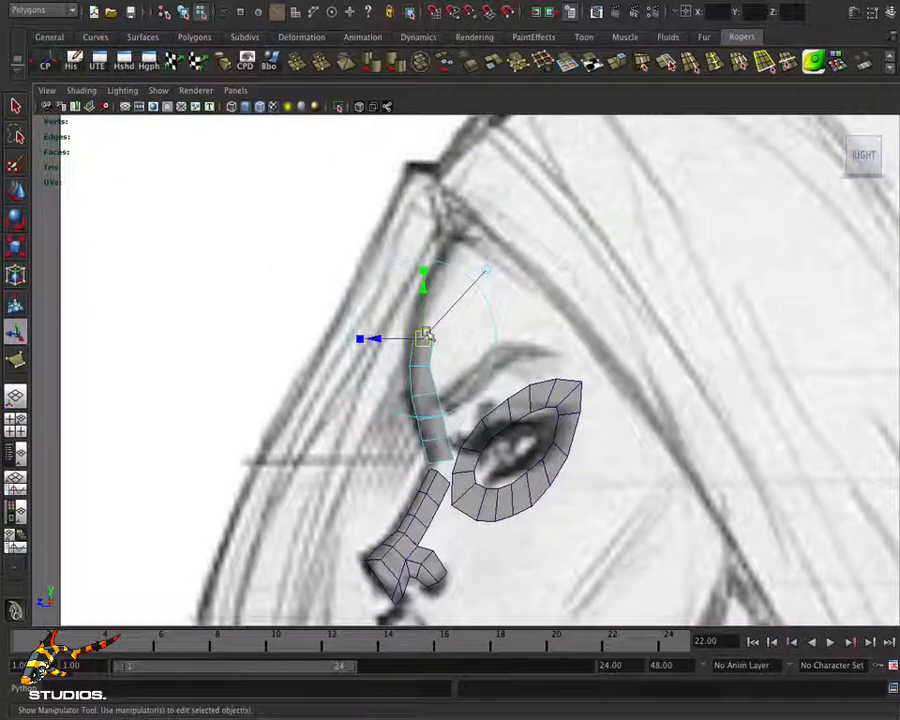
key(g)
drag(424, 337, 467, 244)
key(g)
key(g)
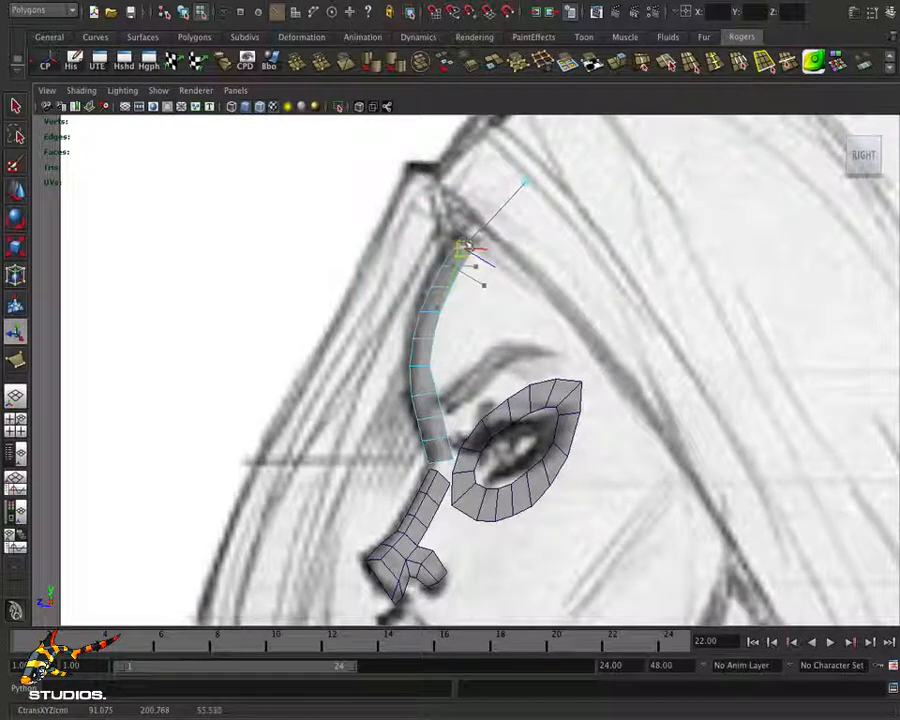
Move the rear upper edge of the chin face outward in the front view to give the chin width
scroll(518, 345, down, 2)
alt+middle_drag(443, 540, 530, 381)
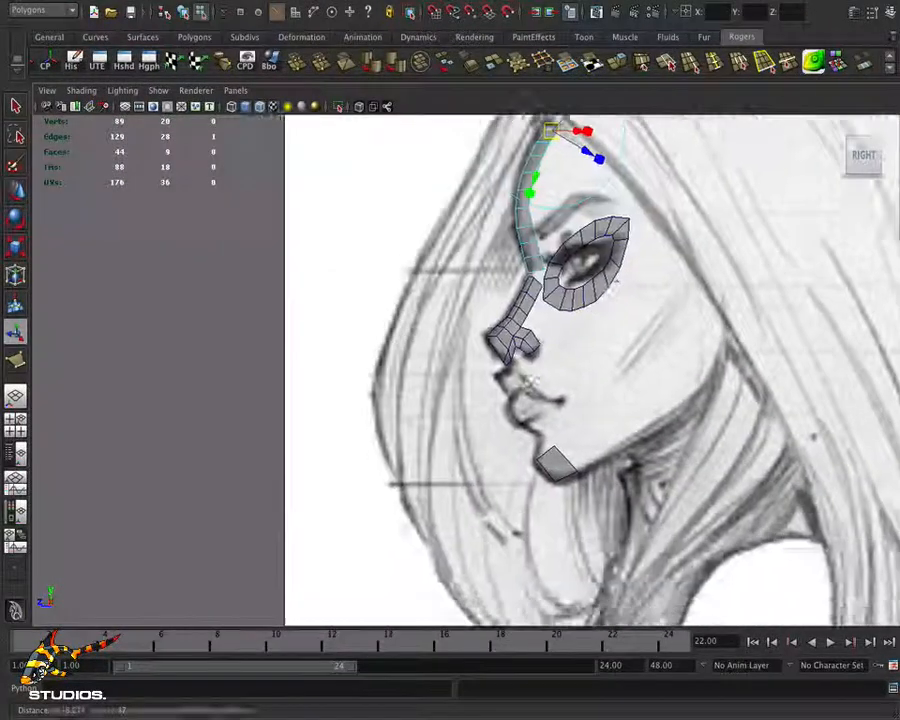
mouse_move(530, 381)
alt+right_down()
mouse_move(651, 382)
mouse_move(651, 404)
alt+right_up()
alt+middle_drag(651, 404, 470, 380)
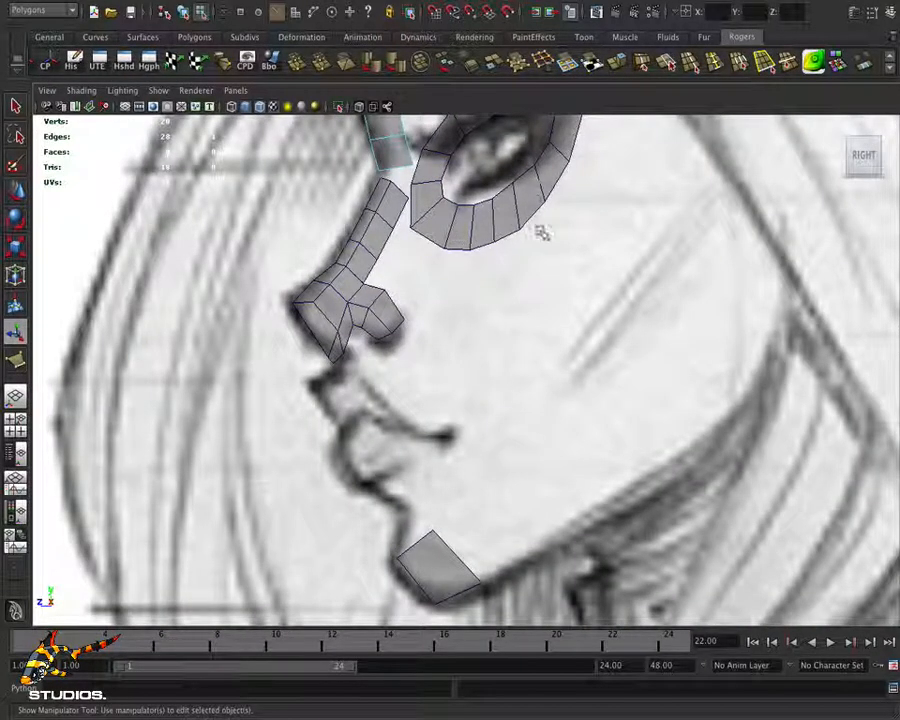
alt+middle_drag(541, 232, 506, 337)
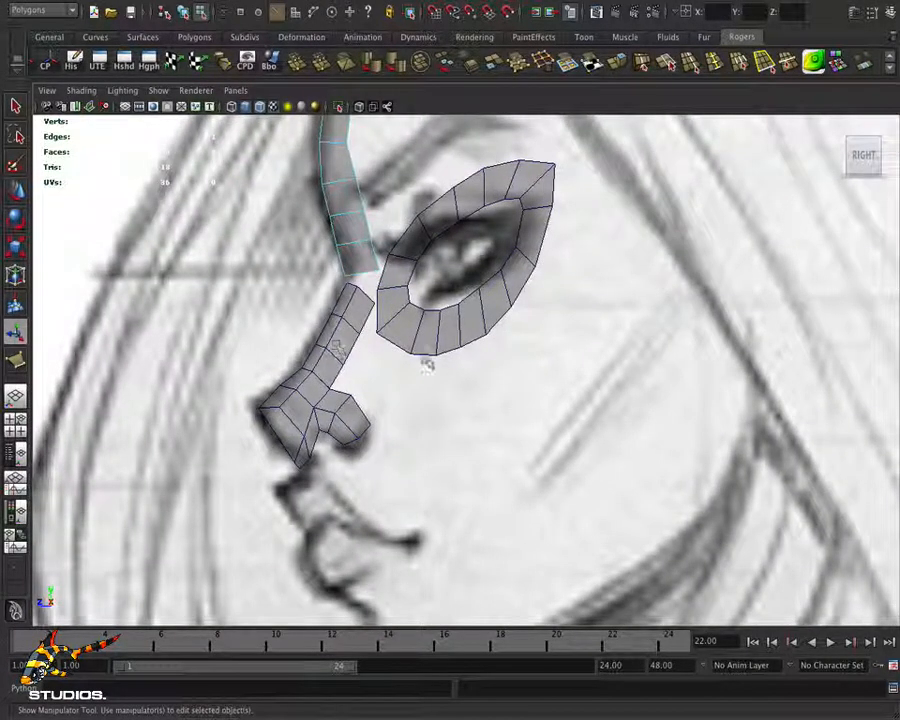
scroll(509, 404, down, 2)
alt+middle_drag(446, 500, 485, 369)
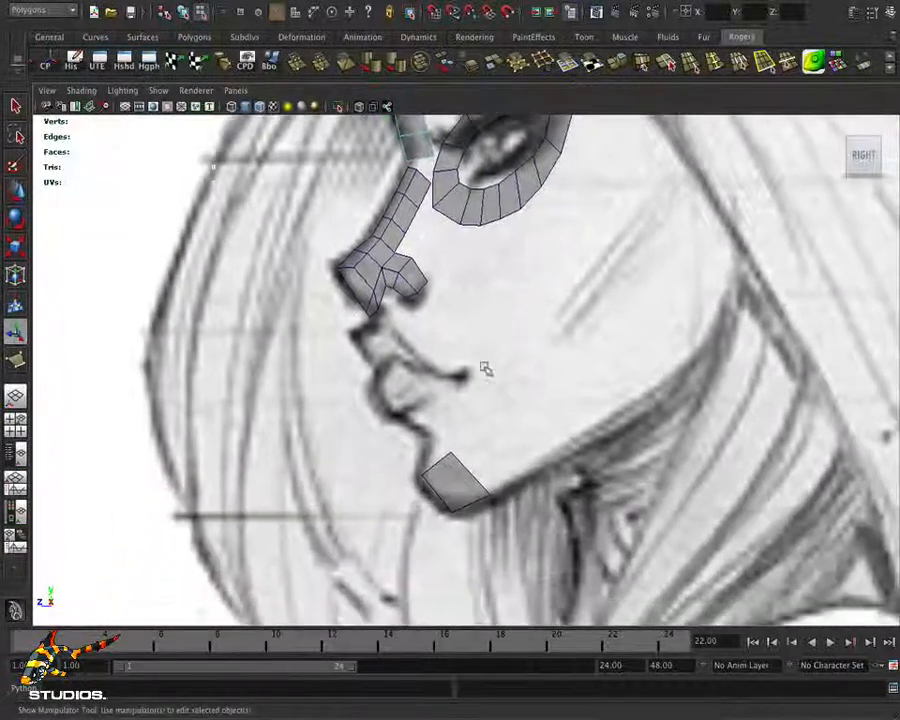
scroll(486, 369, up, 1)
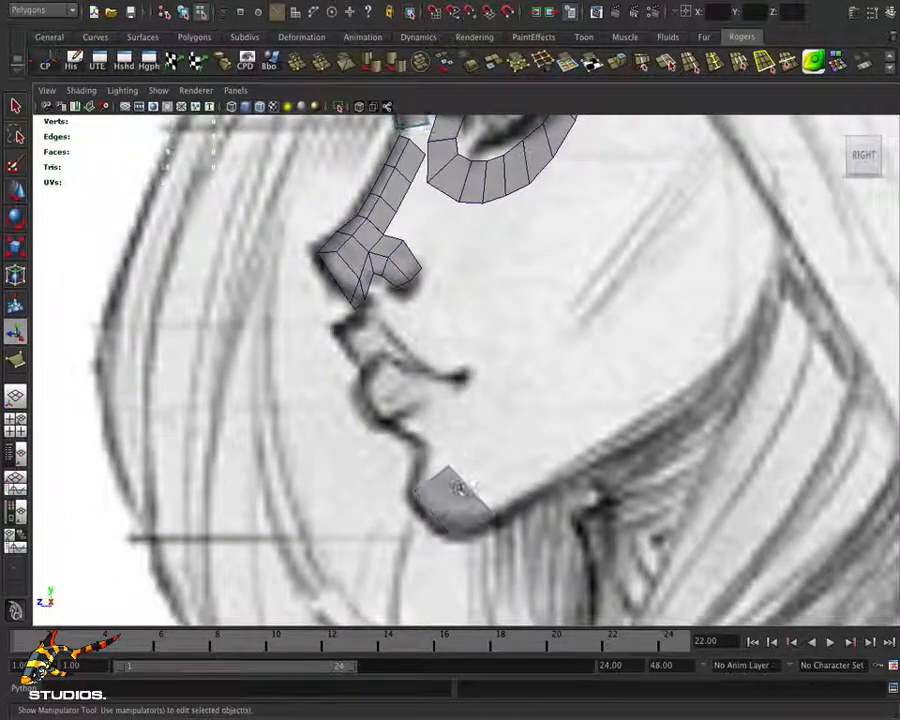
key(space)
alt+middle_drag(337, 516, 335, 392)
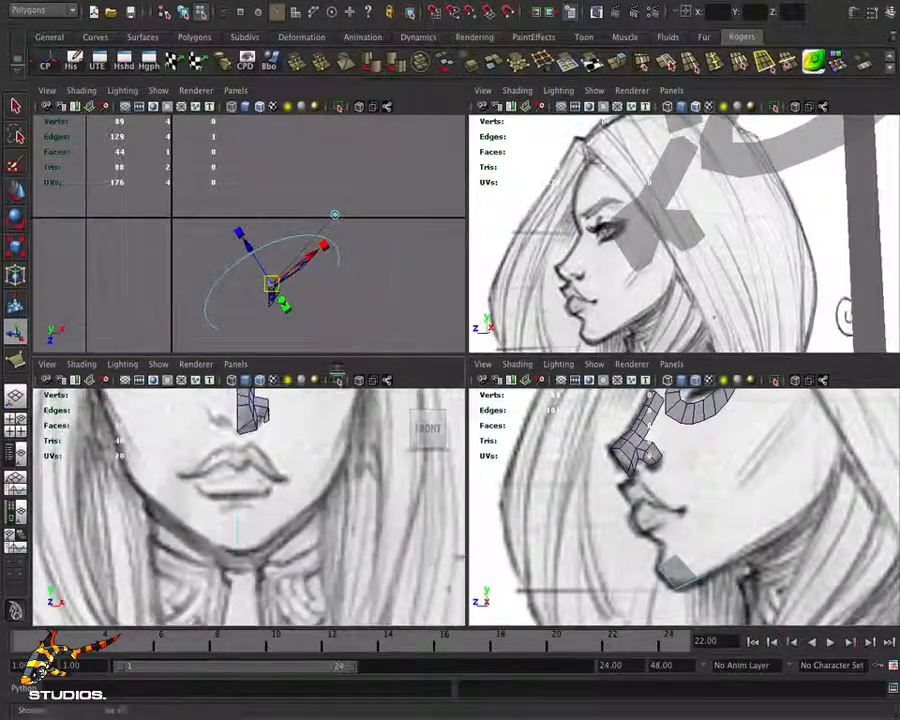
right_drag(693, 440, 691, 472)
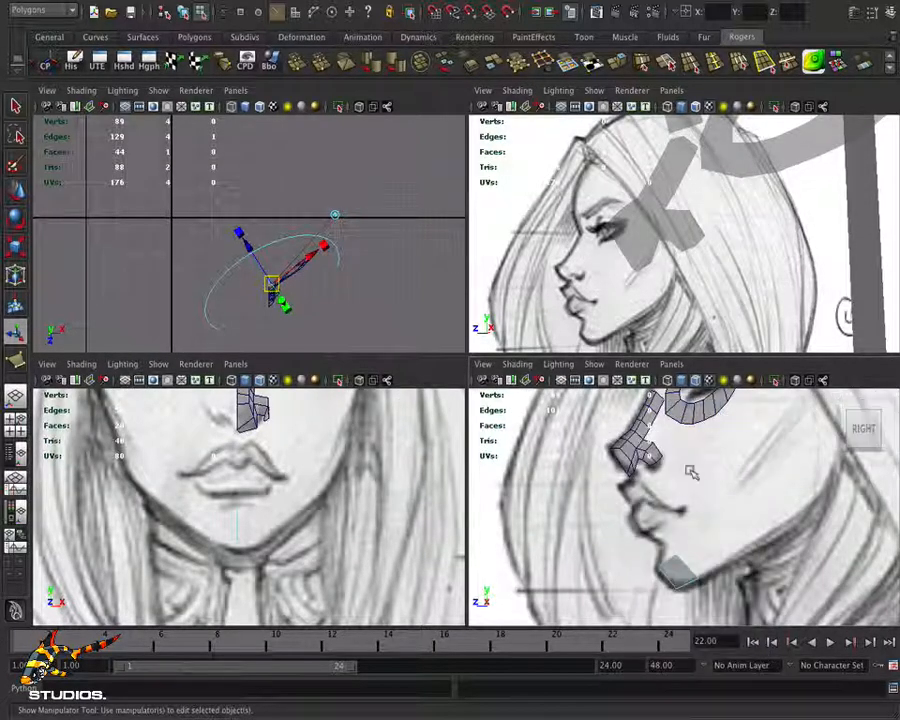
click(683, 562)
key(w)
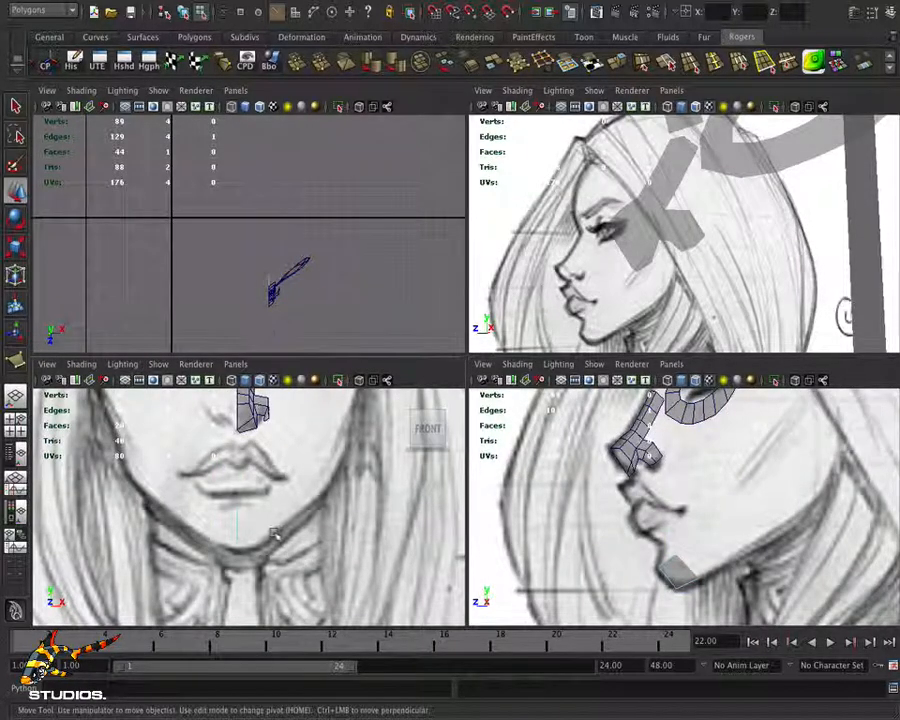
drag(288, 526, 264, 537)
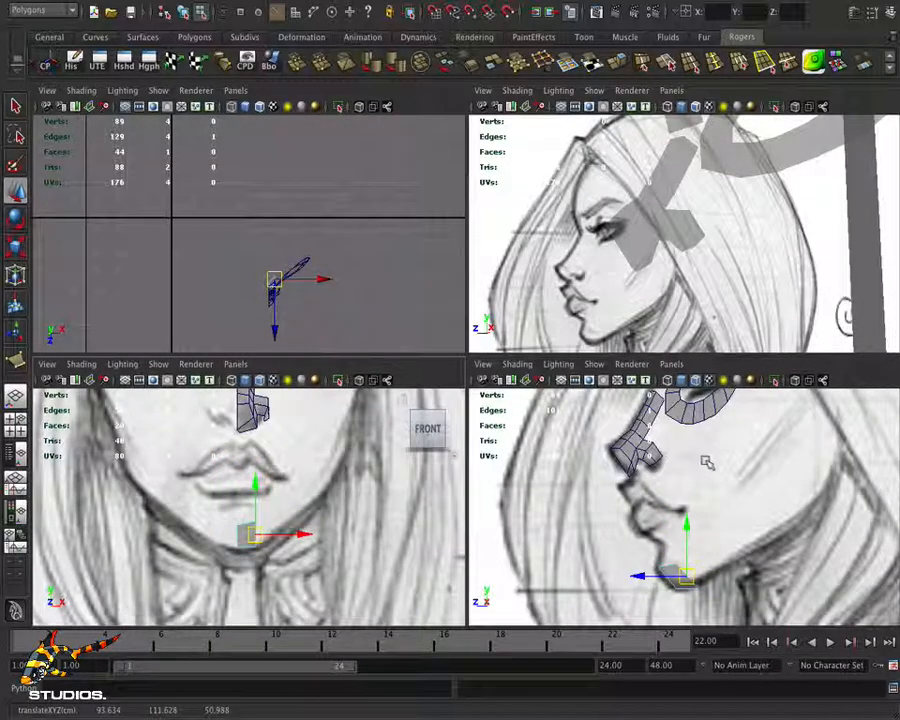
Scale the outer border edge loop of the eye ring slightly inward to narrow the band of faces around the eye
alt+middle_drag(699, 456, 701, 494)
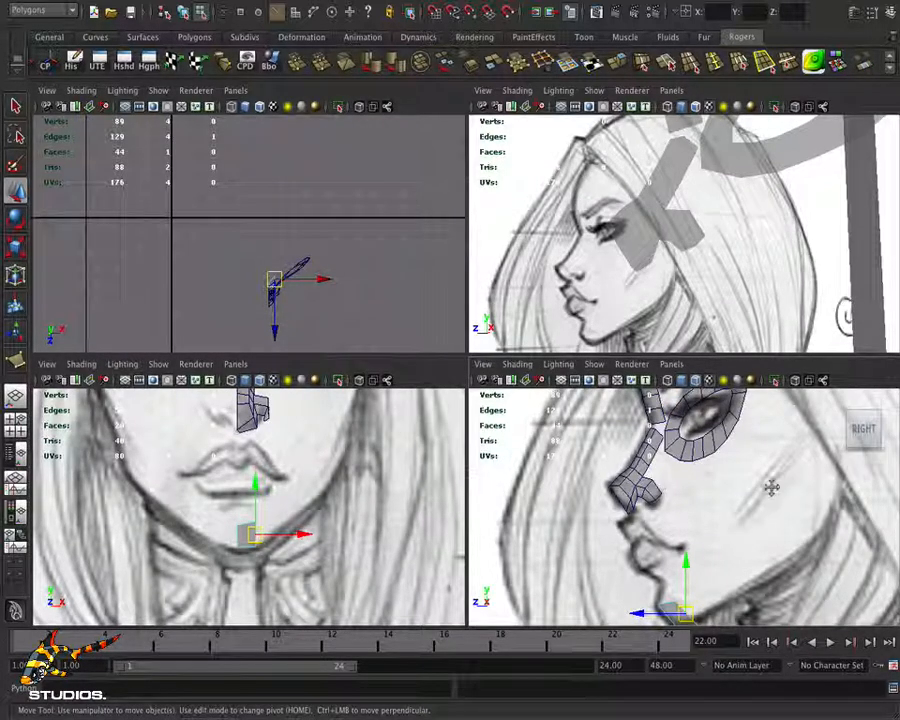
alt+middle_drag(768, 459, 736, 526)
scroll(634, 460, up, 2)
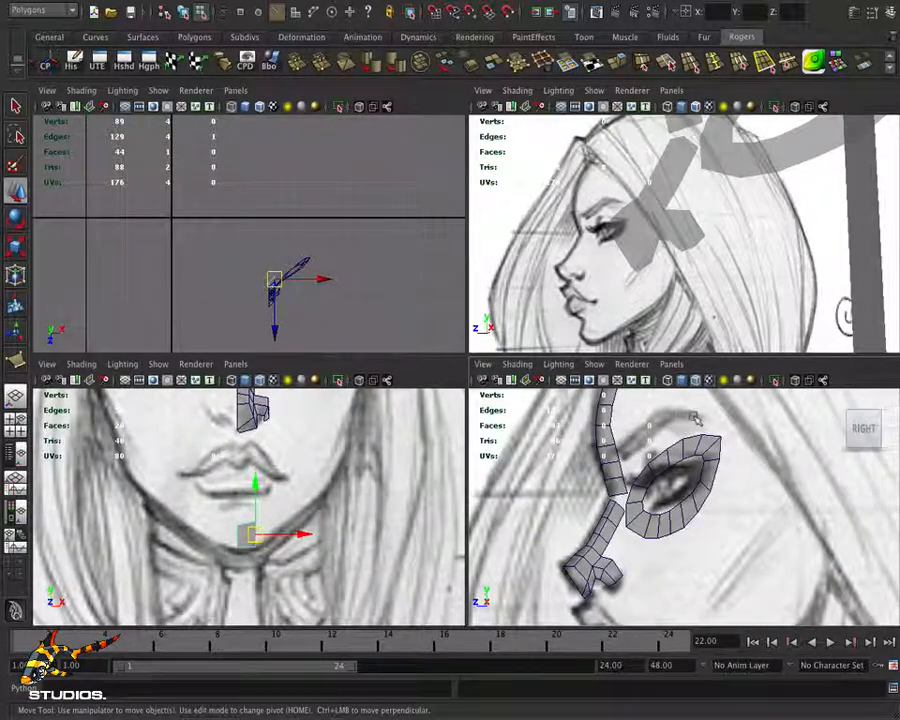
alt+middle_drag(659, 537, 656, 572)
alt+right_drag(701, 543, 741, 559)
click(712, 524)
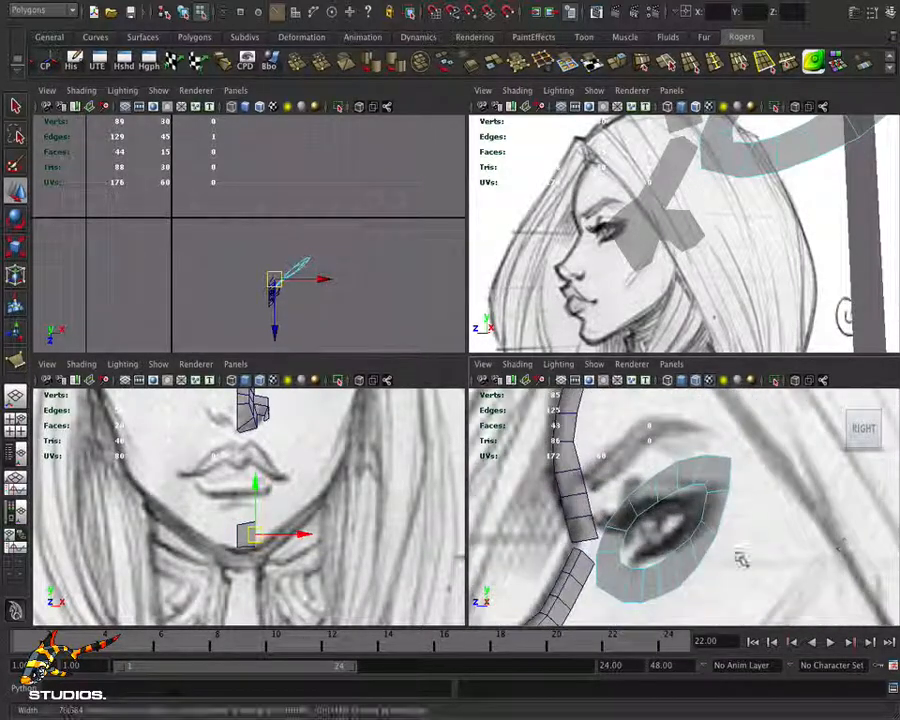
alt+middle_drag(696, 572, 698, 534)
right_click(698, 536)
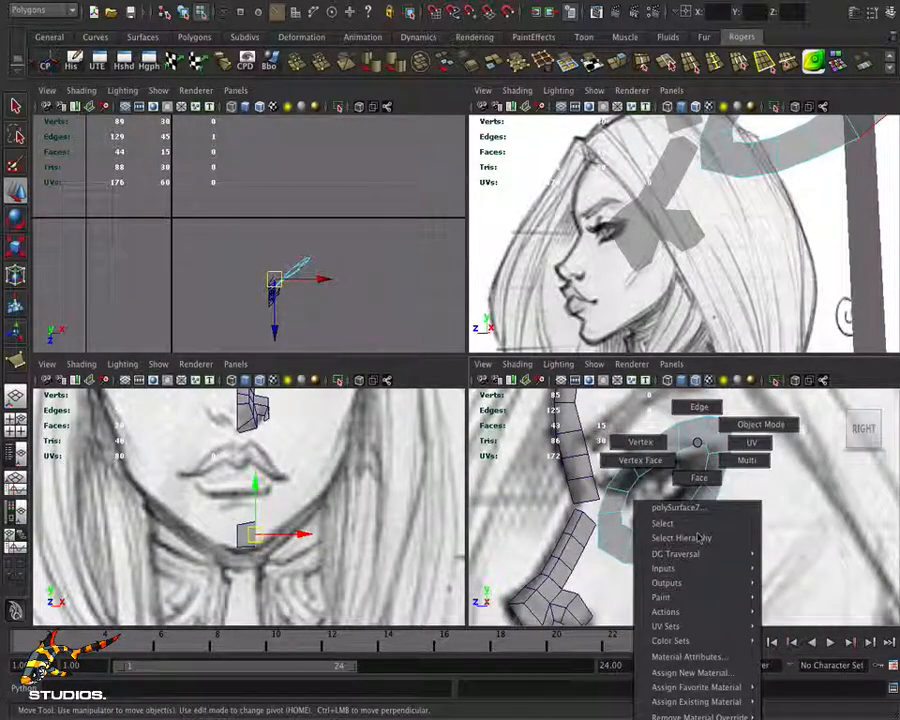
right_drag(695, 475, 698, 403)
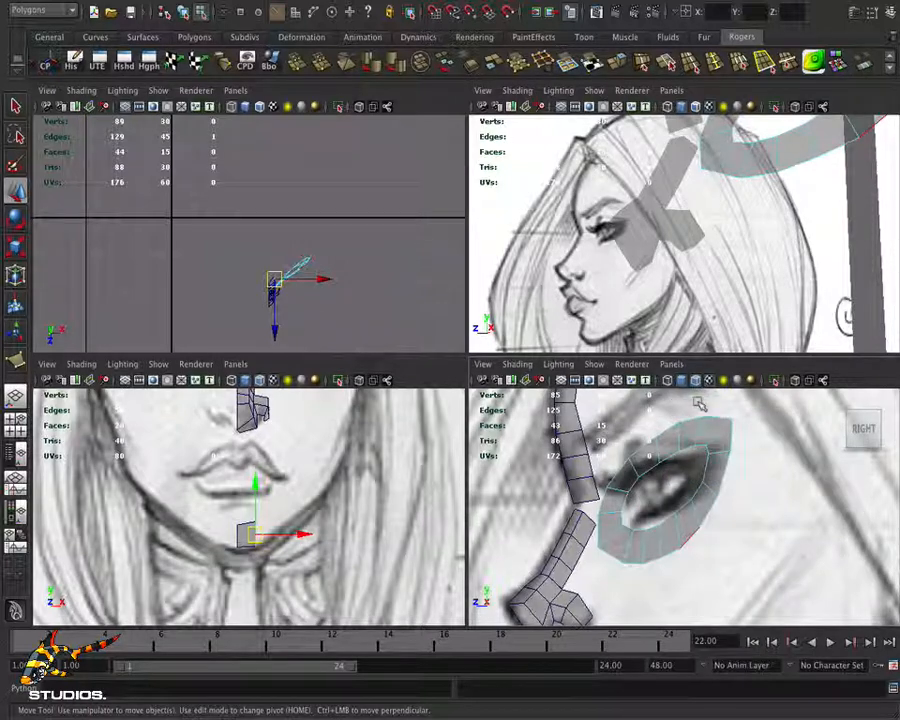
key(q)
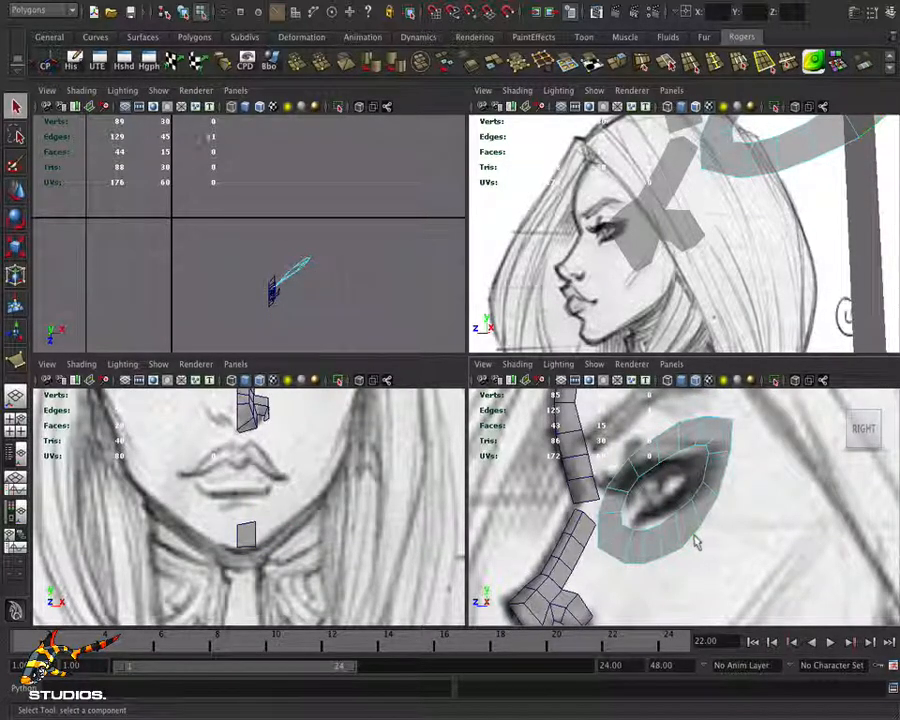
double_click(697, 543)
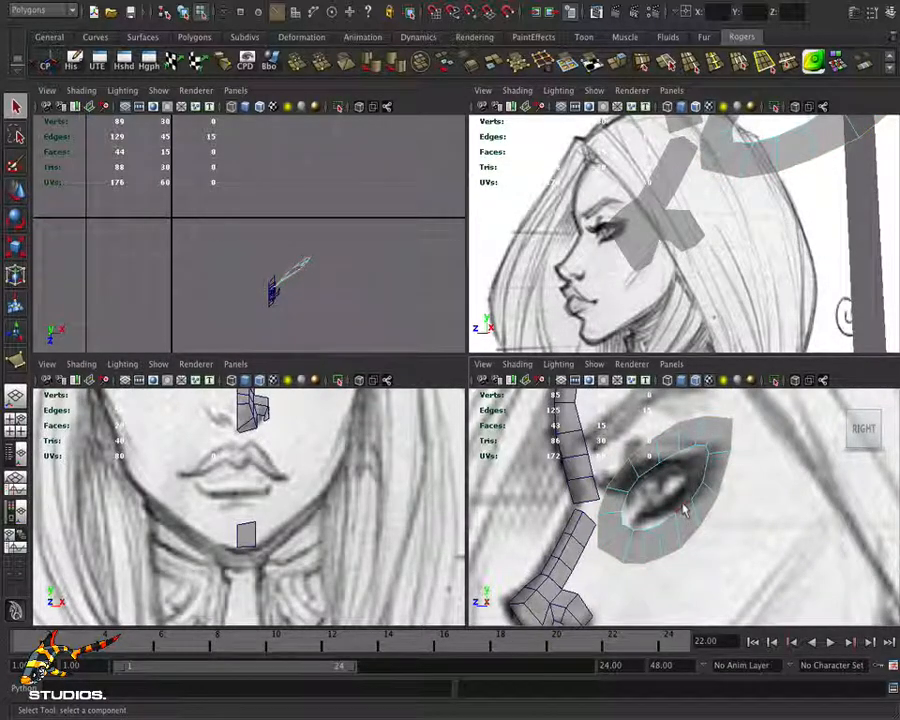
key(r)
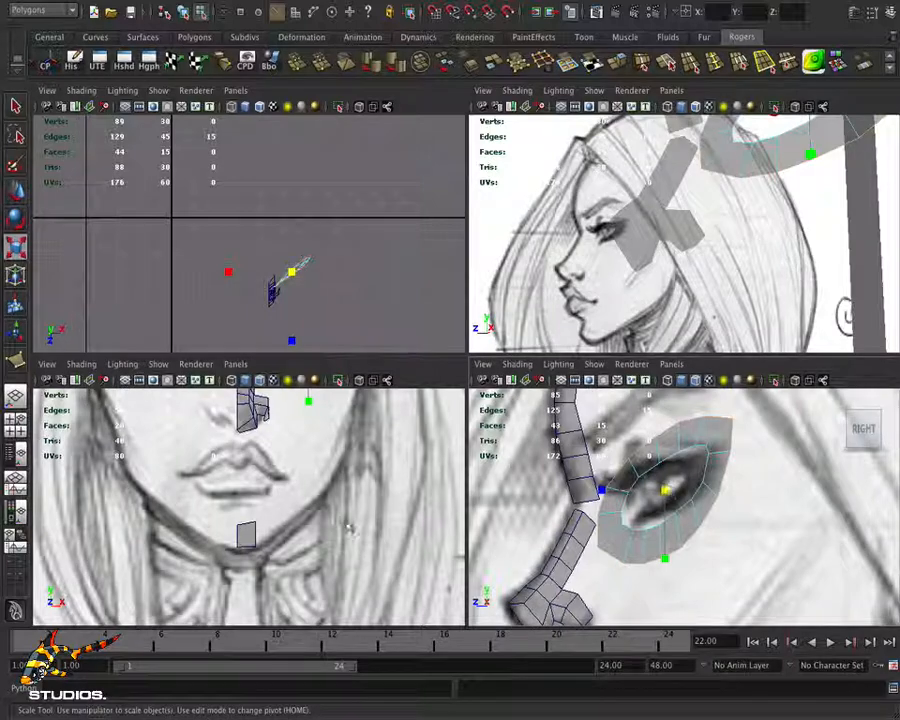
alt+middle_drag(340, 505, 333, 616)
alt+middle_drag(330, 534, 332, 568)
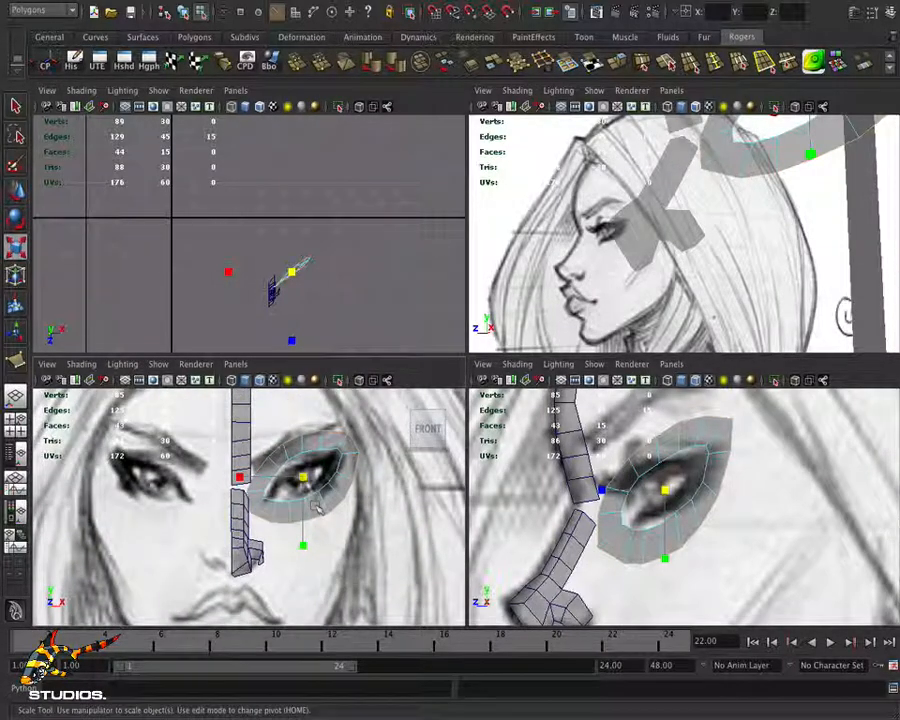
drag(305, 480, 294, 490)
drag(296, 487, 404, 514)
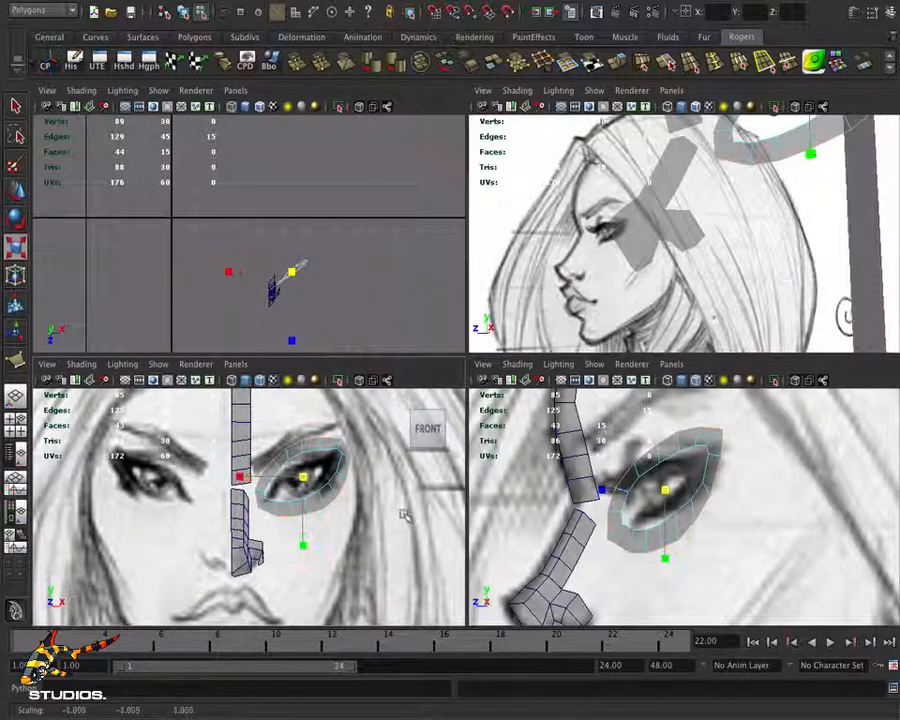
Reposition the eye ring's lower outer vertices near the inner eye corner in the front view to smooth the contour
scroll(307, 535, up, 4)
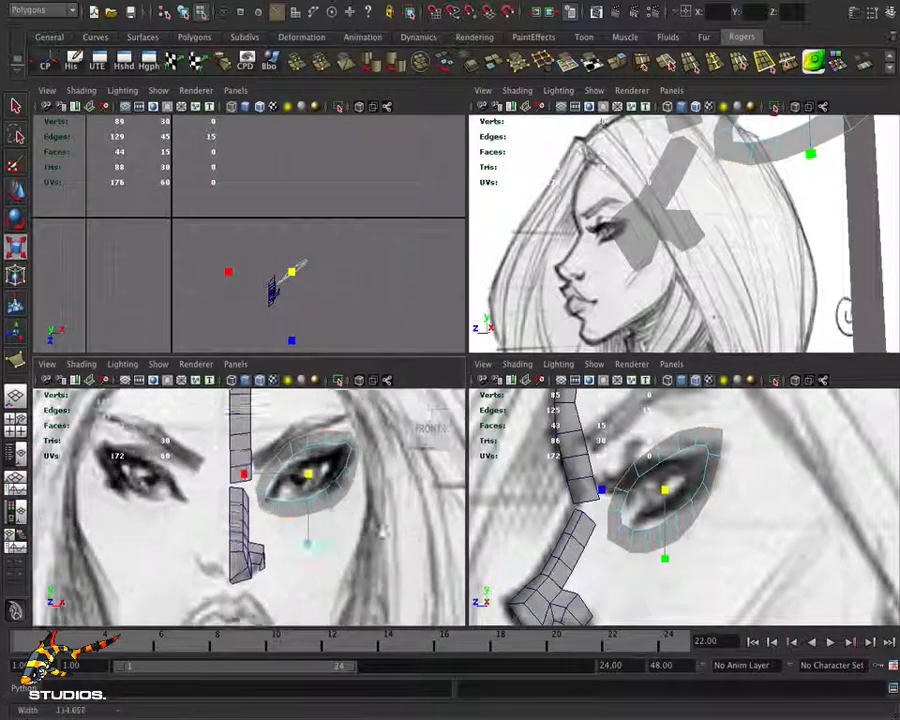
right_drag(281, 440, 221, 440)
click(271, 505)
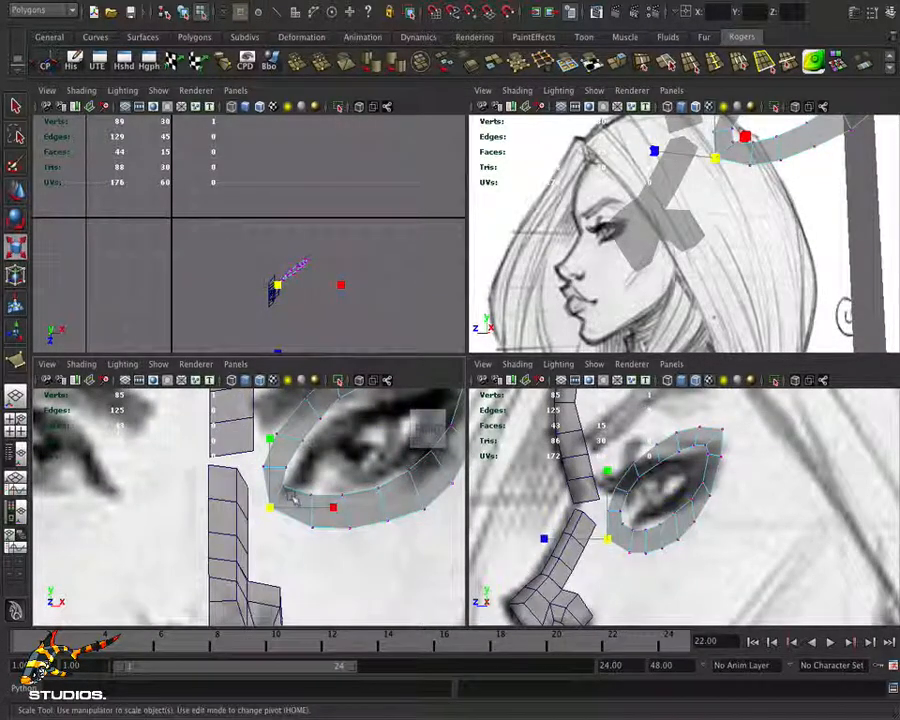
click(284, 487)
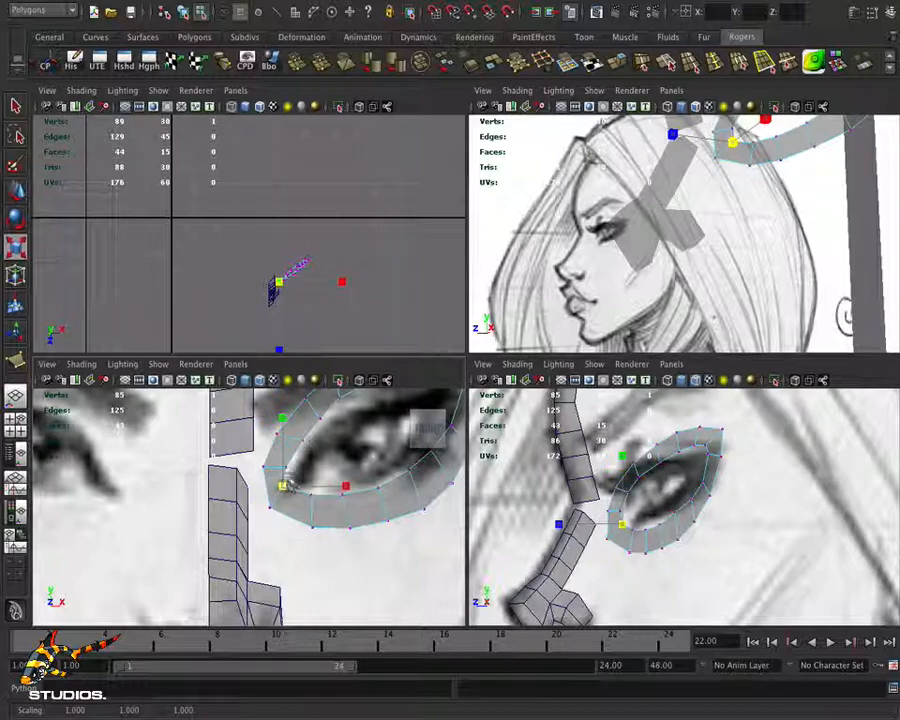
key(w)
drag(284, 487, 263, 500)
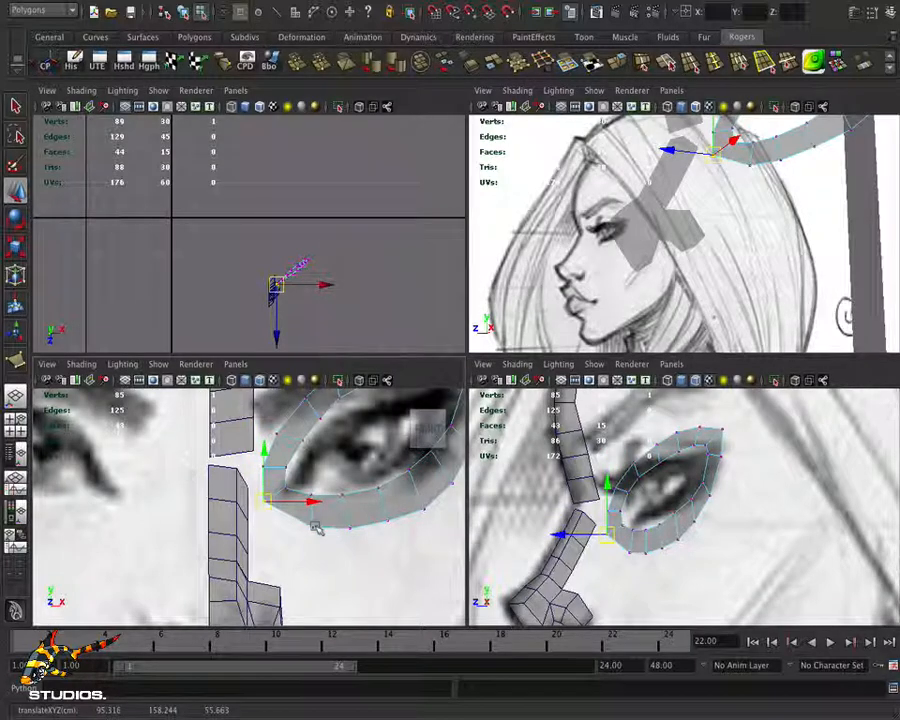
click(307, 523)
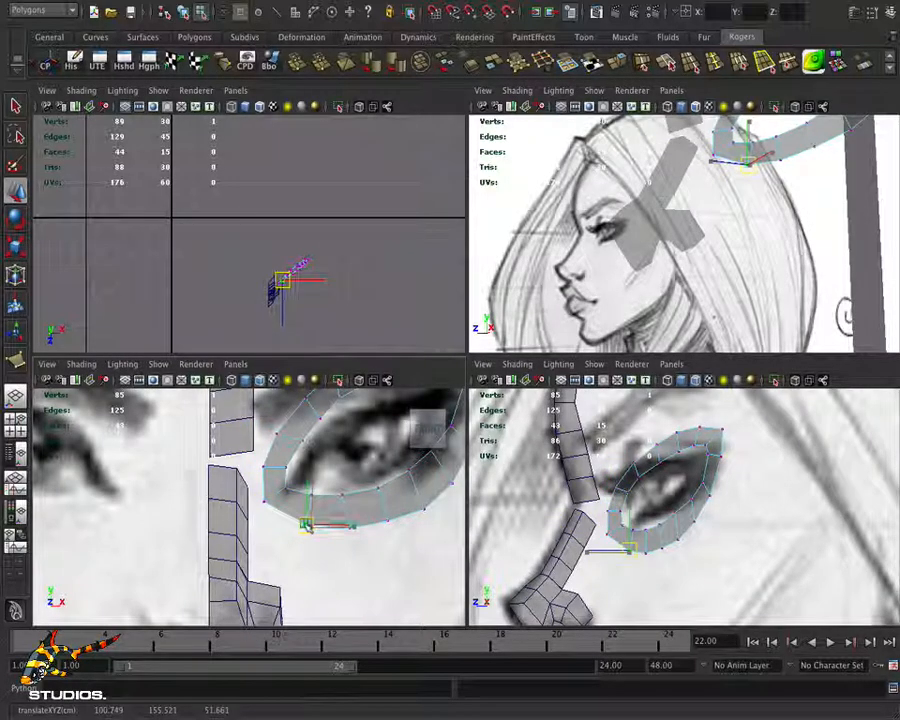
click(356, 533)
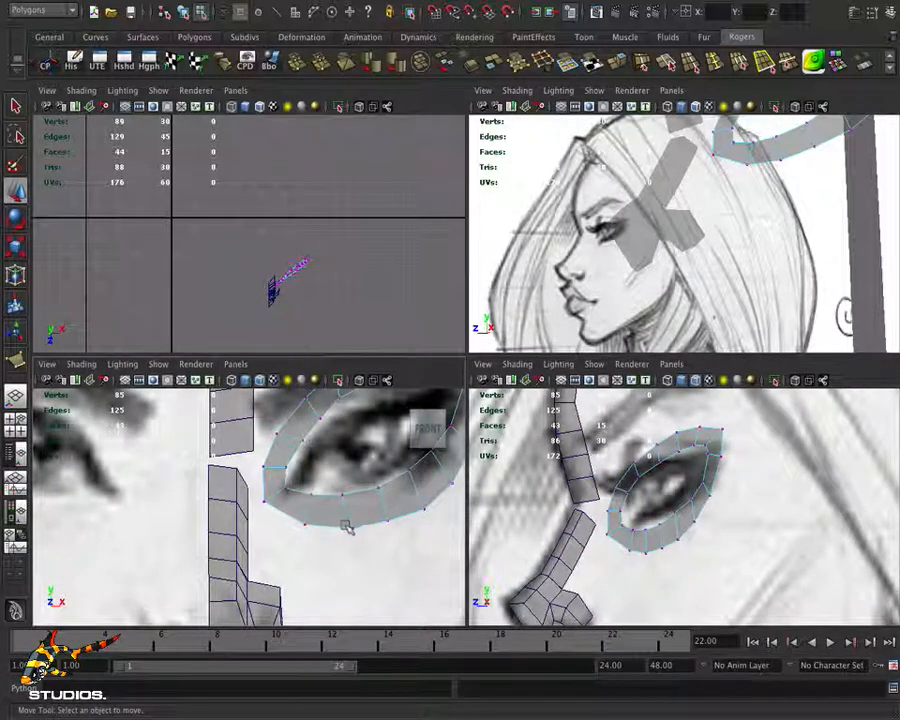
click(343, 528)
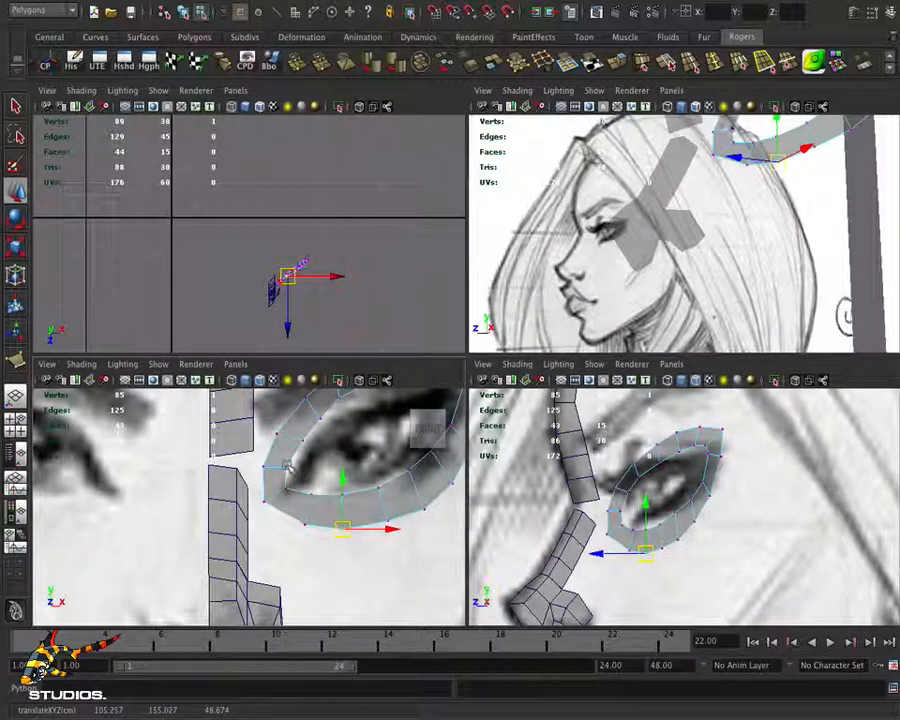
Move the eye ring's inner-loop vertices above the inner corner up along the upper eyelid in the front view
click(286, 470)
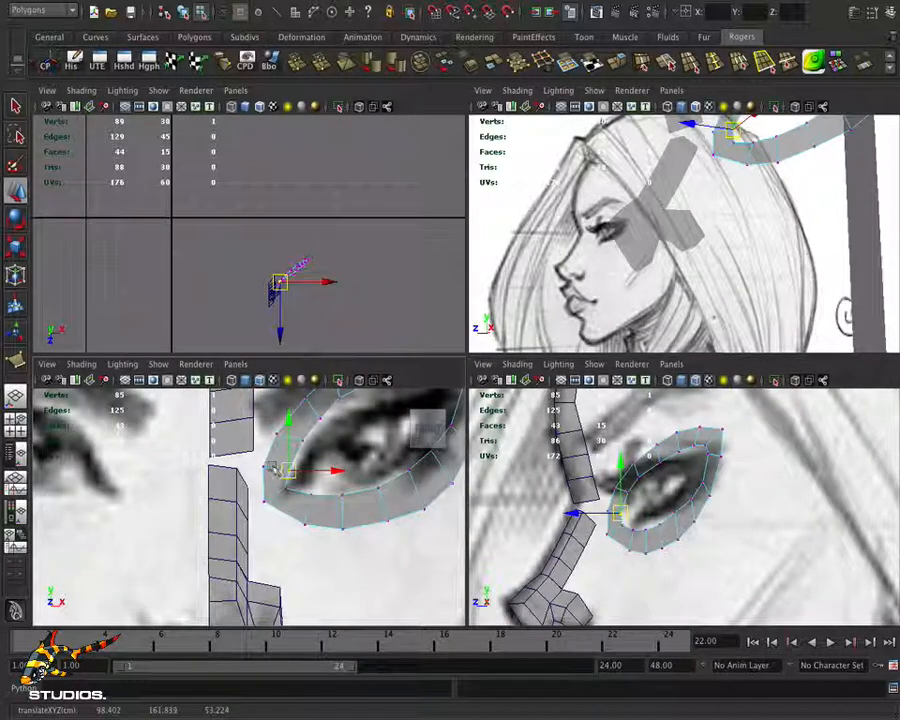
drag(286, 470, 302, 440)
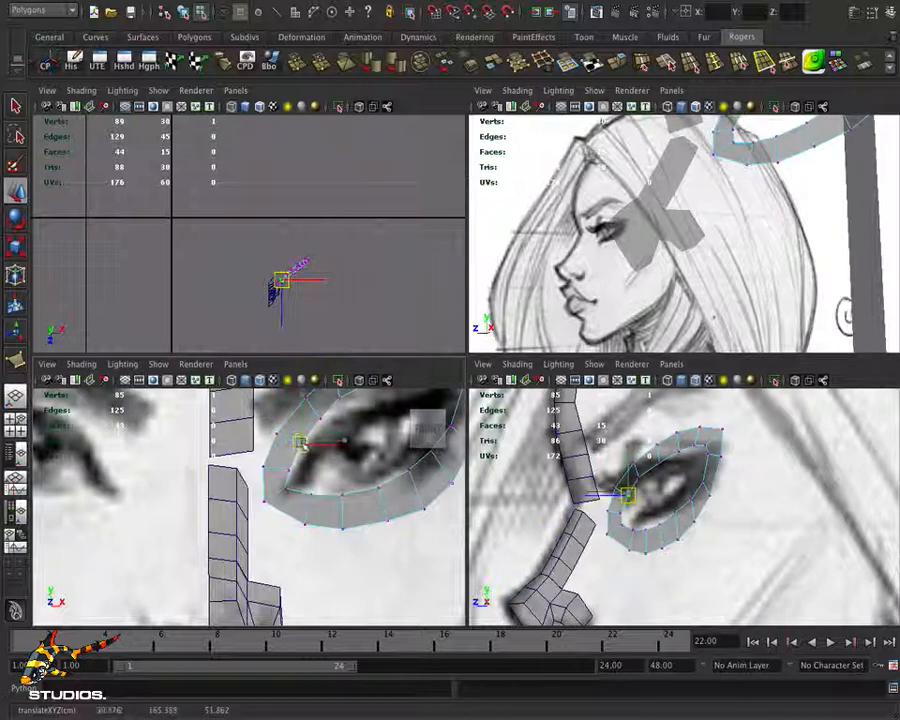
alt+middle_drag(414, 450, 362, 518)
alt+right_drag(362, 518, 301, 472)
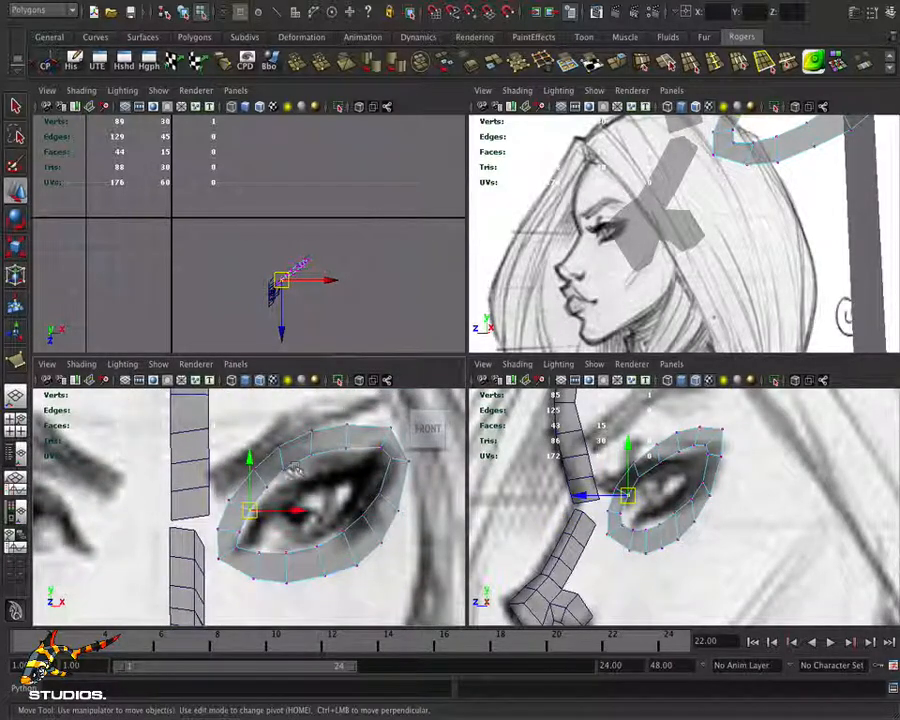
click(291, 470)
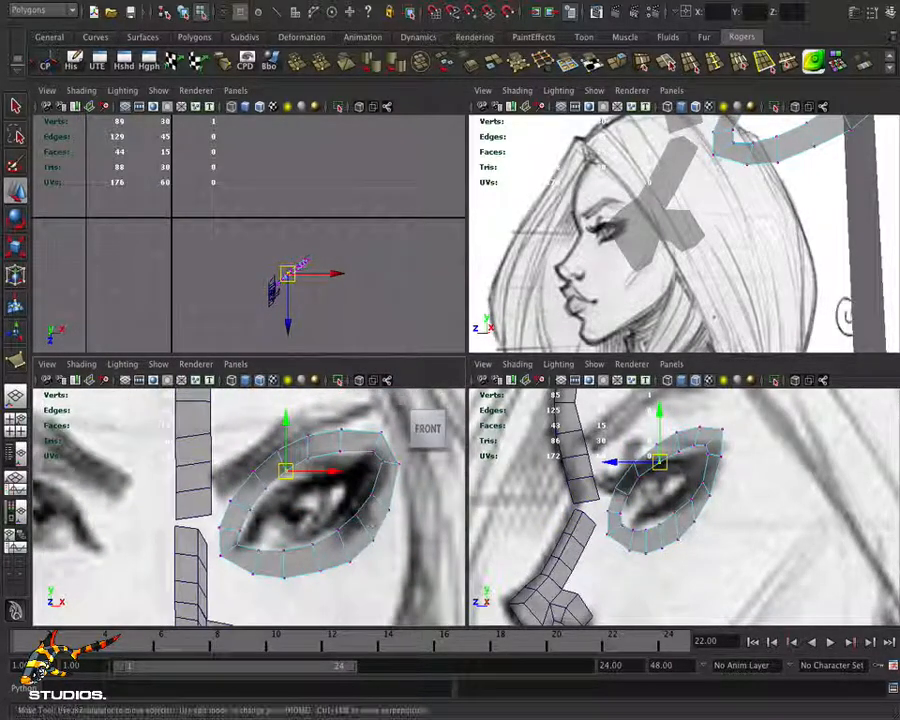
Pull the outer-corner border vertex outward and shift the upper-lid vertex pairs to even out the eye ring's spacing
click(382, 461)
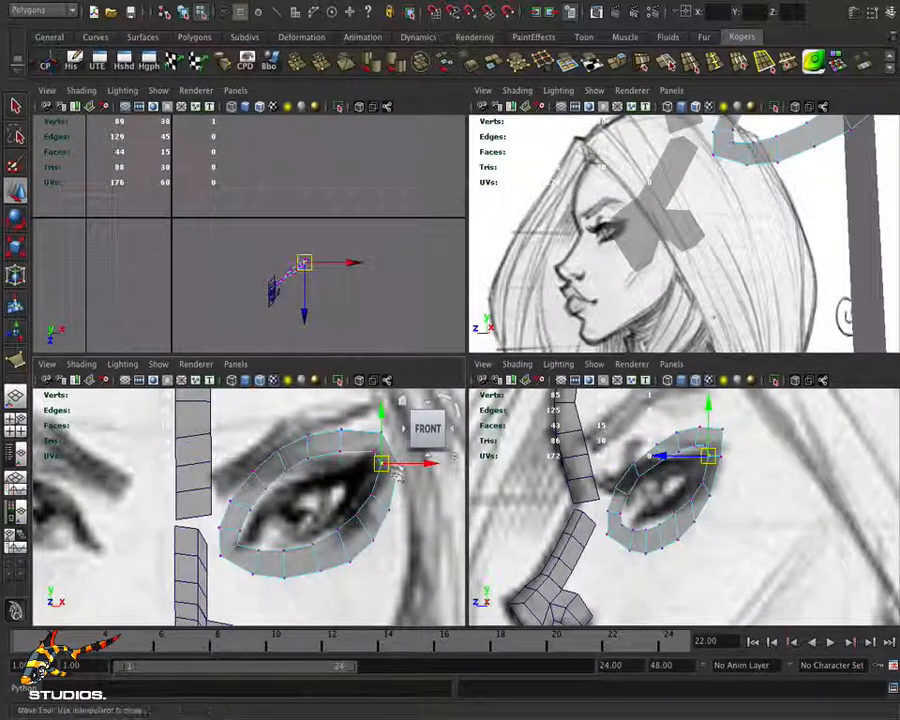
drag(382, 464, 402, 462)
click(398, 464)
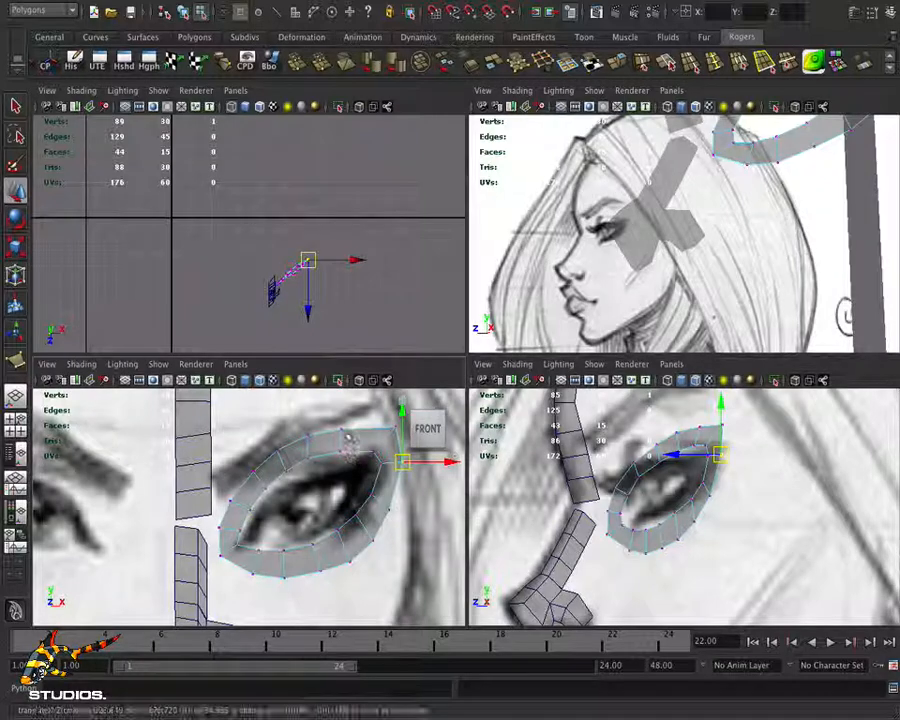
click(344, 443)
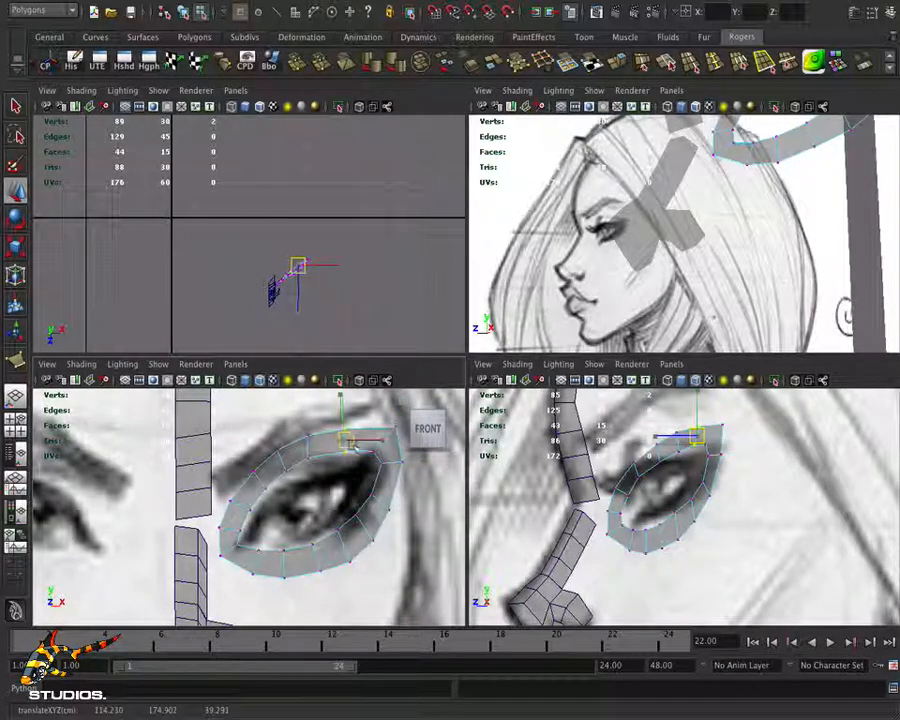
drag(345, 440, 291, 464)
click(284, 460)
Extrude the eye ring's outer border edge loop and scale it uniformly outward in world space to add a second ring
alt+right_drag(698, 492, 632, 484)
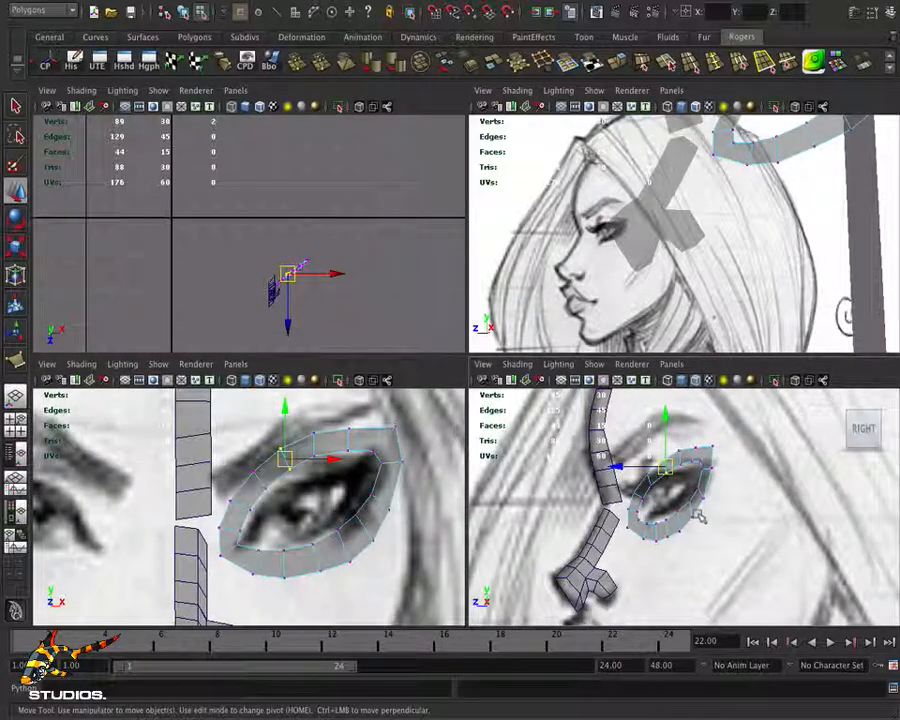
alt+right_drag(701, 514, 788, 532)
right_drag(690, 438, 750, 424)
click(727, 473)
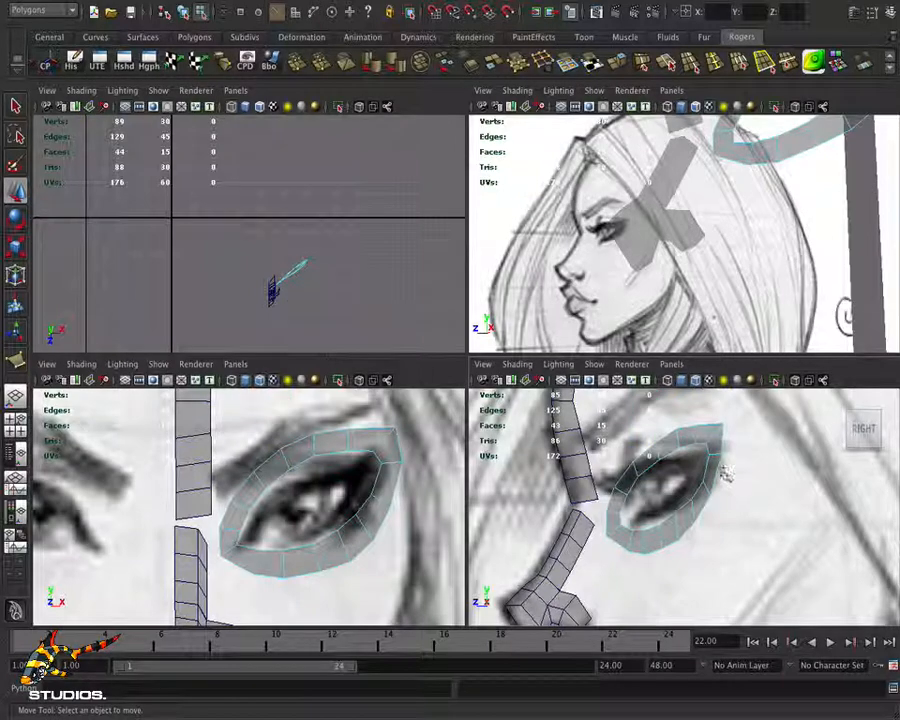
key(q)
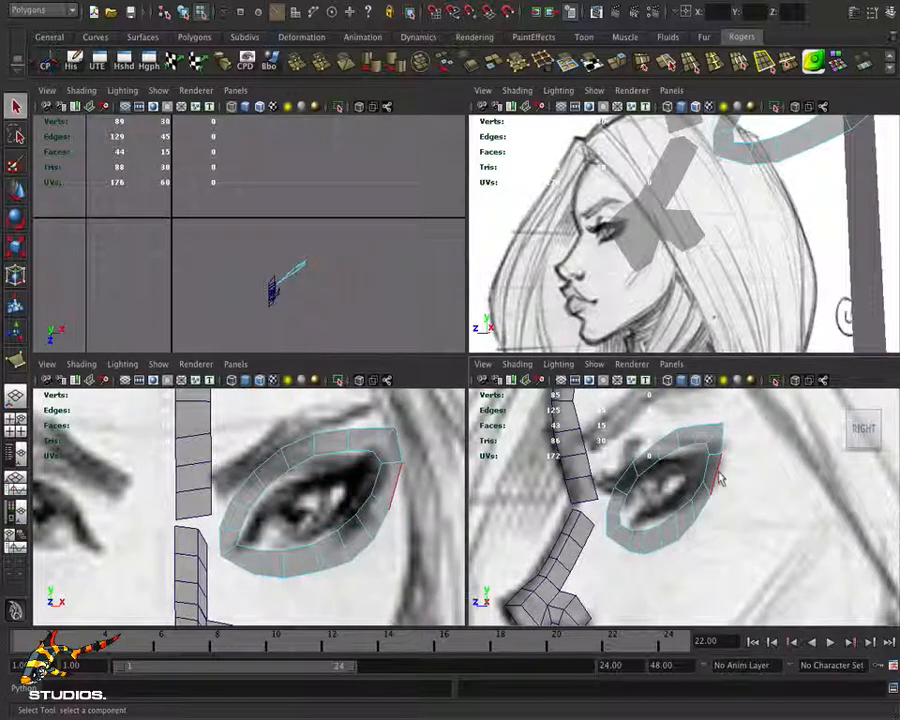
double_click(718, 479)
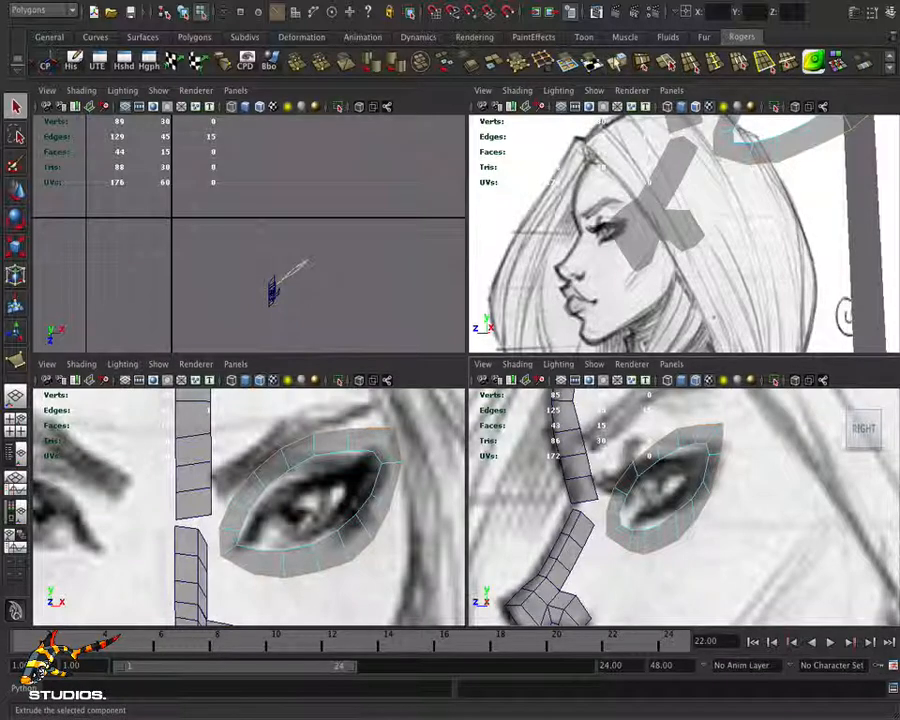
click(428, 45)
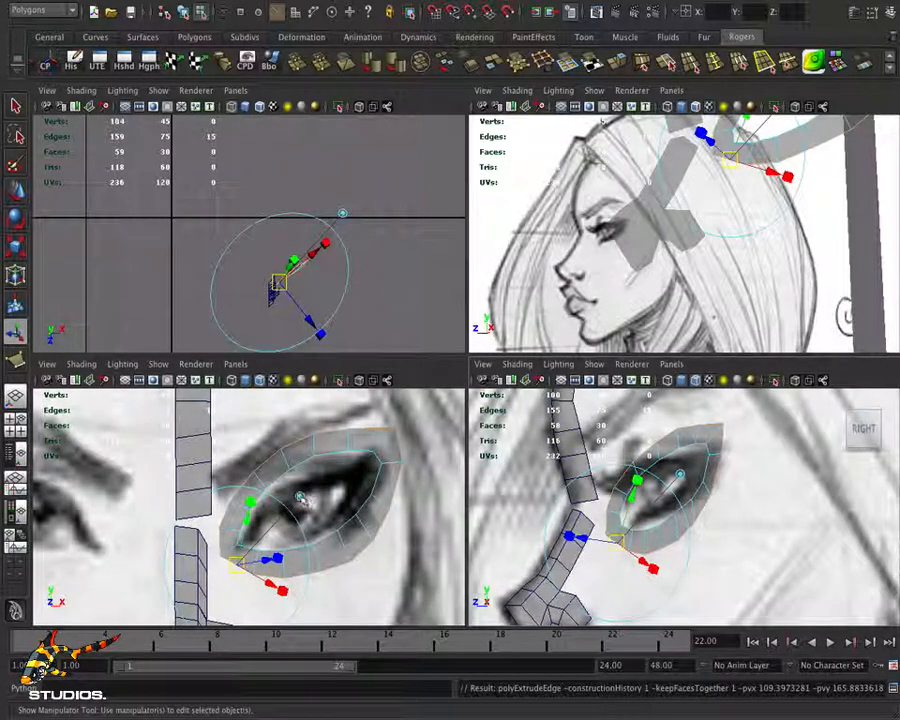
click(300, 497)
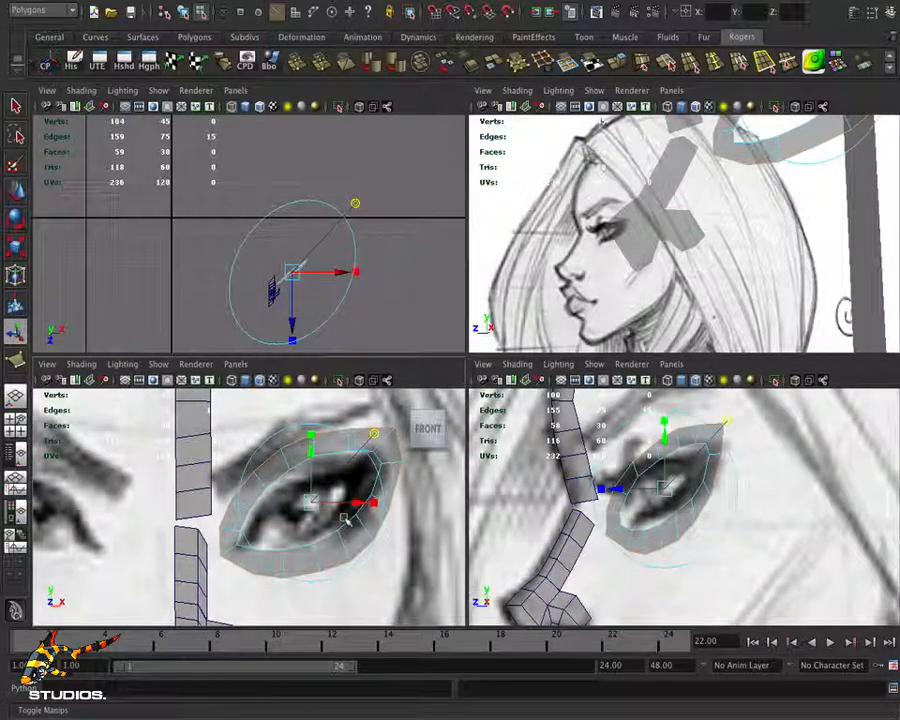
alt+right_drag(342, 517, 246, 518)
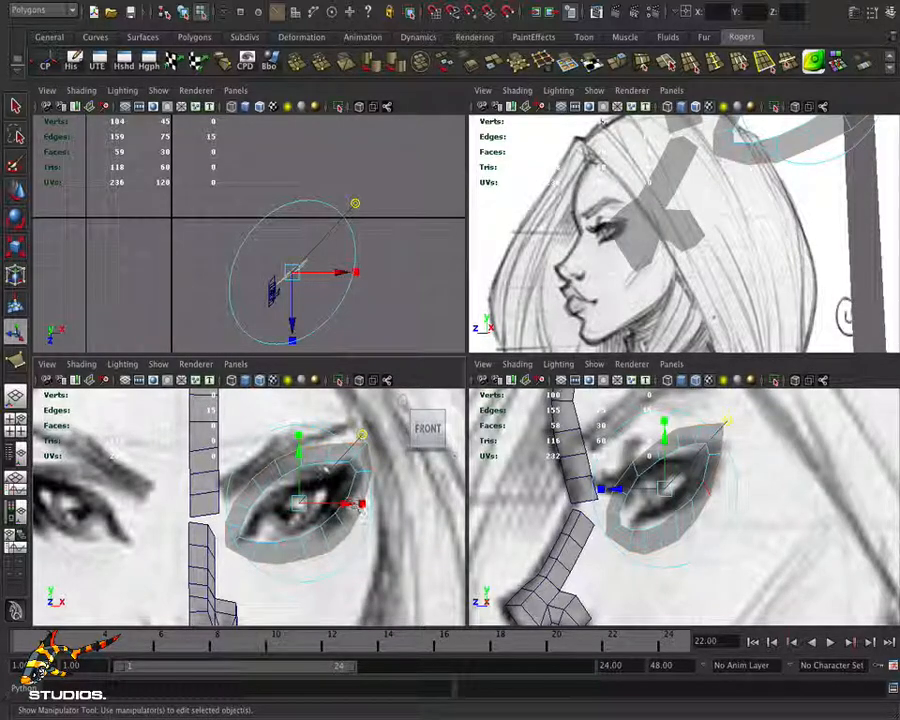
click(364, 505)
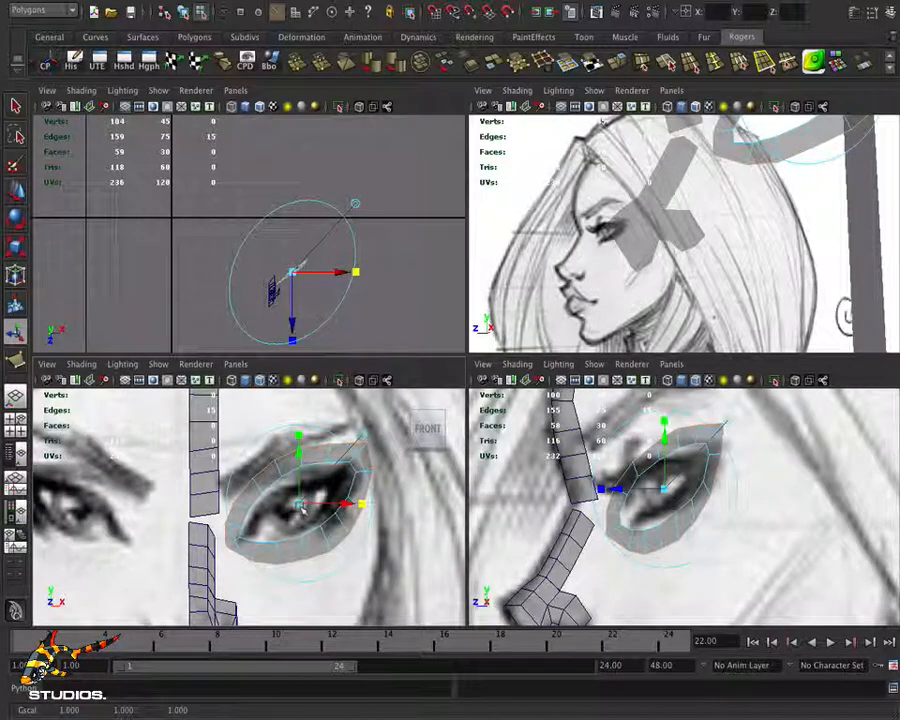
drag(302, 507, 313, 497)
Move the extruded outer eye loop slightly forward in depth and slightly outward to the side of the face
alt+drag(664, 260, 775, 304)
alt+middle_drag(775, 304, 587, 294)
alt+drag(587, 294, 640, 288)
alt+middle_drag(640, 288, 634, 285)
alt+drag(635, 285, 638, 287)
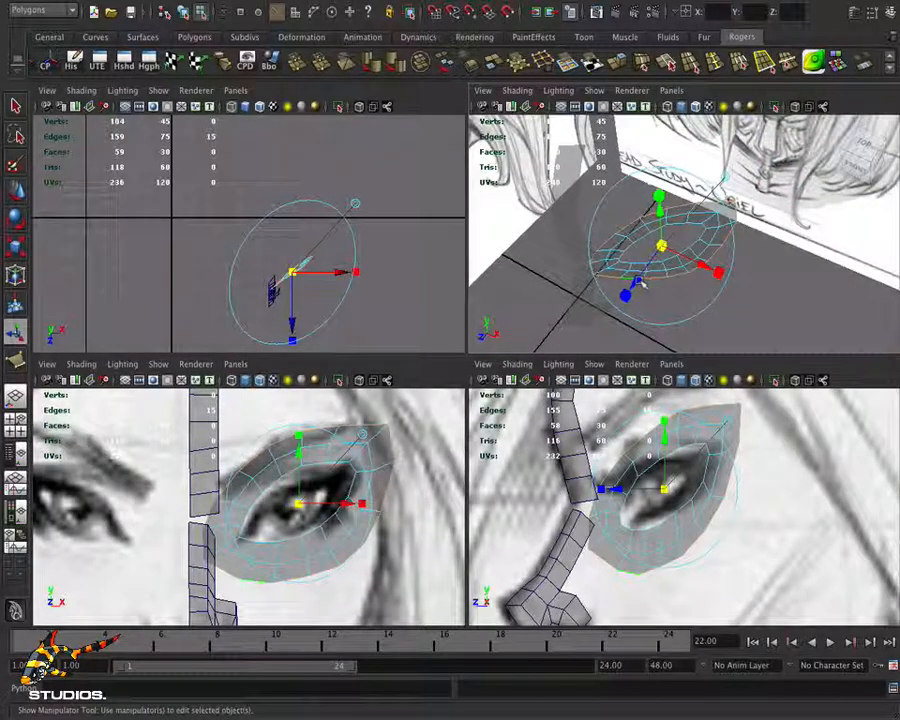
drag(637, 281, 637, 288)
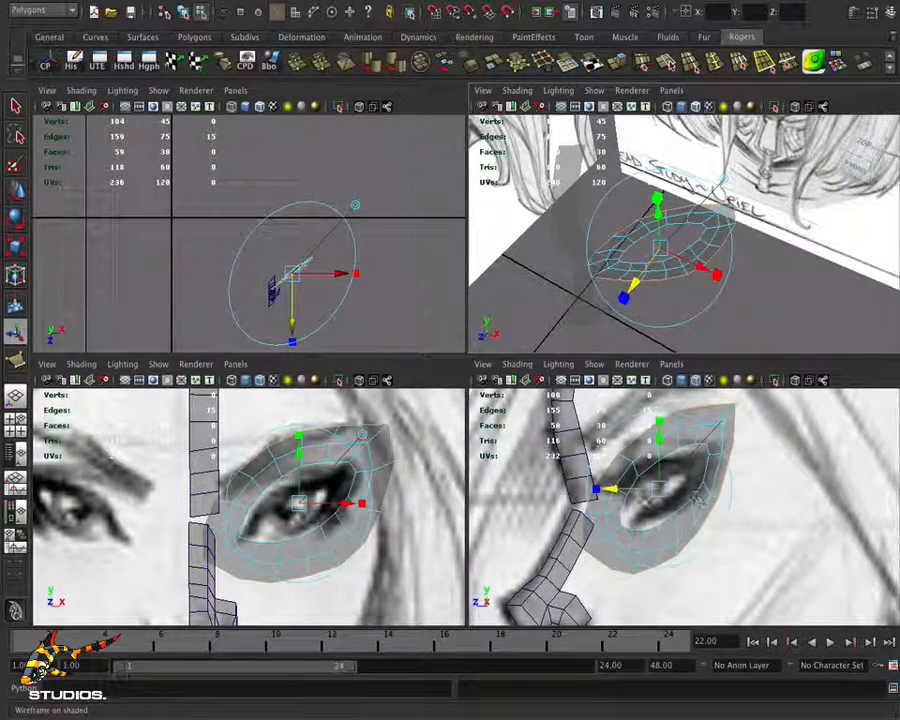
drag(345, 505, 350, 508)
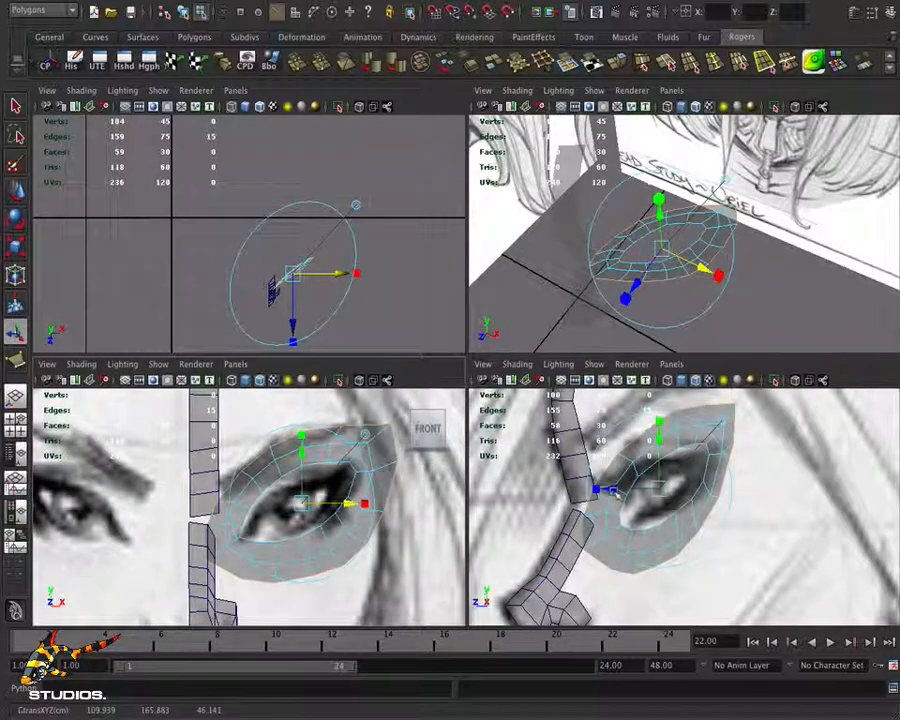
Nudge the extruded outer eye loop farther out to the side of the face and fine-tune its depth relative to the inner loops
drag(606, 489, 612, 491)
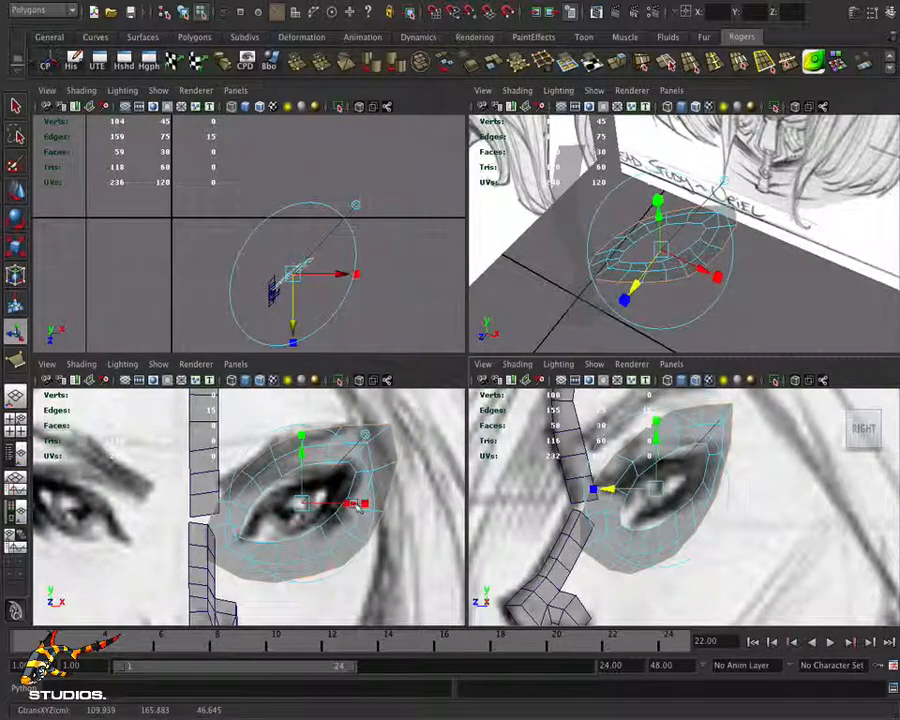
drag(355, 505, 362, 507)
mouse_move(695, 318)
alt+mouse_down()
mouse_move(540, 290)
mouse_move(591, 275)
alt+mouse_up()
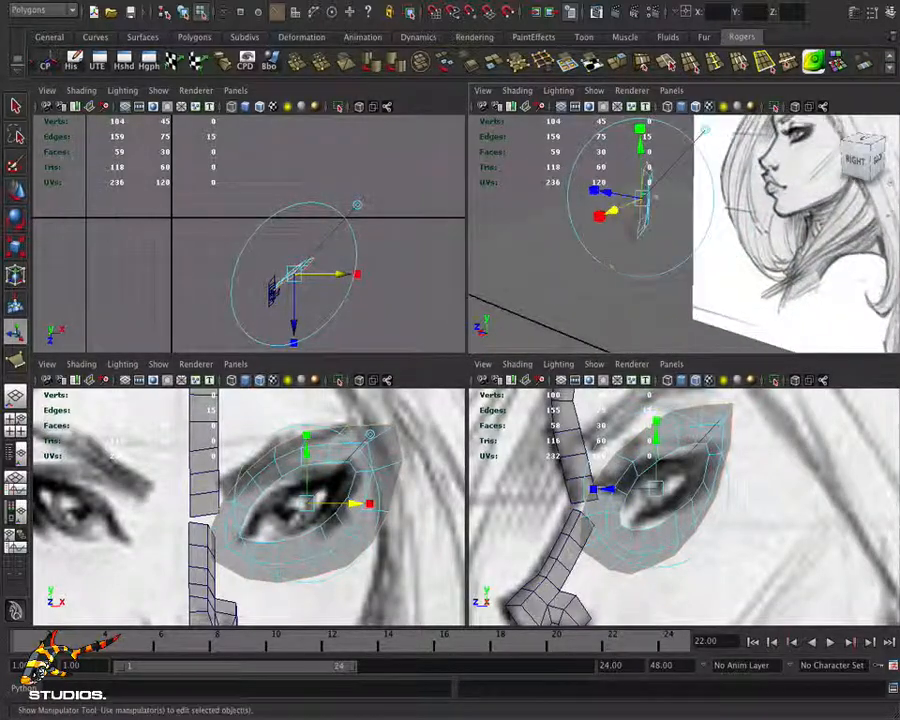
alt+drag(656, 229, 661, 258)
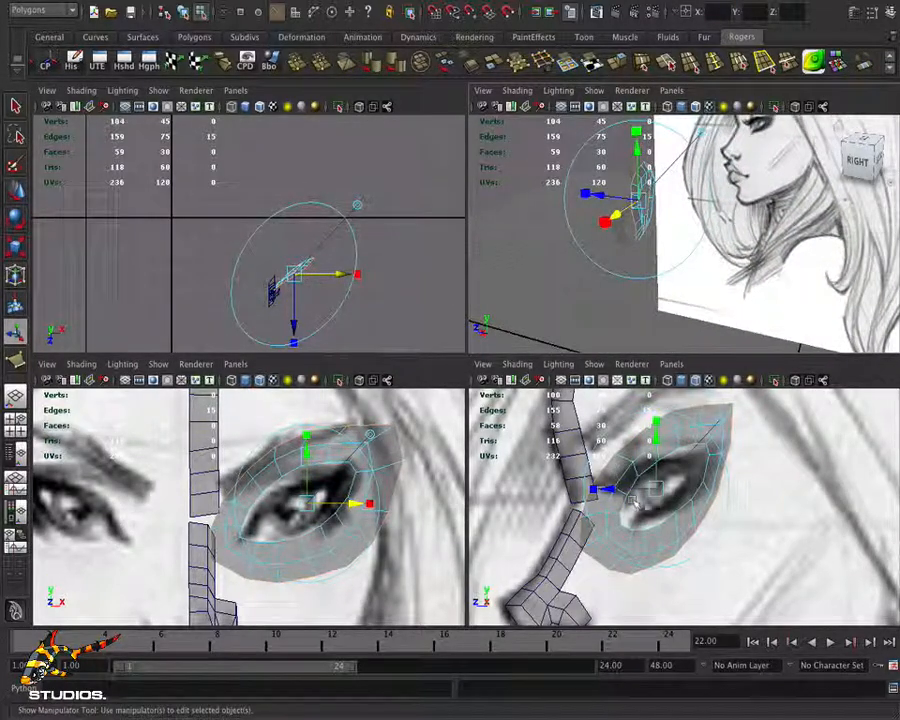
drag(611, 495, 615, 492)
alt+drag(684, 257, 707, 287)
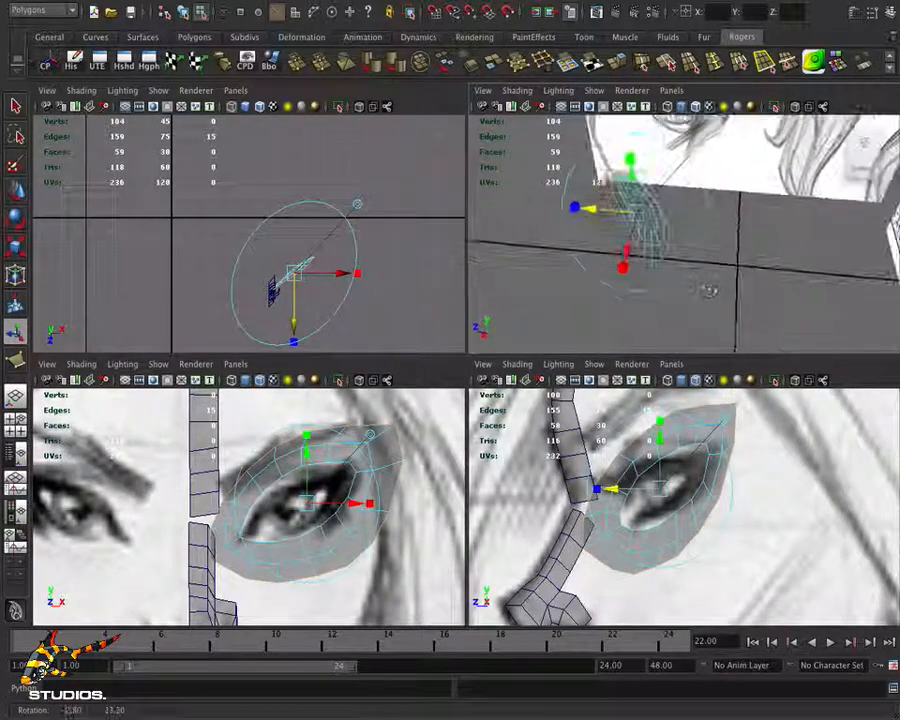
drag(616, 491, 613, 490)
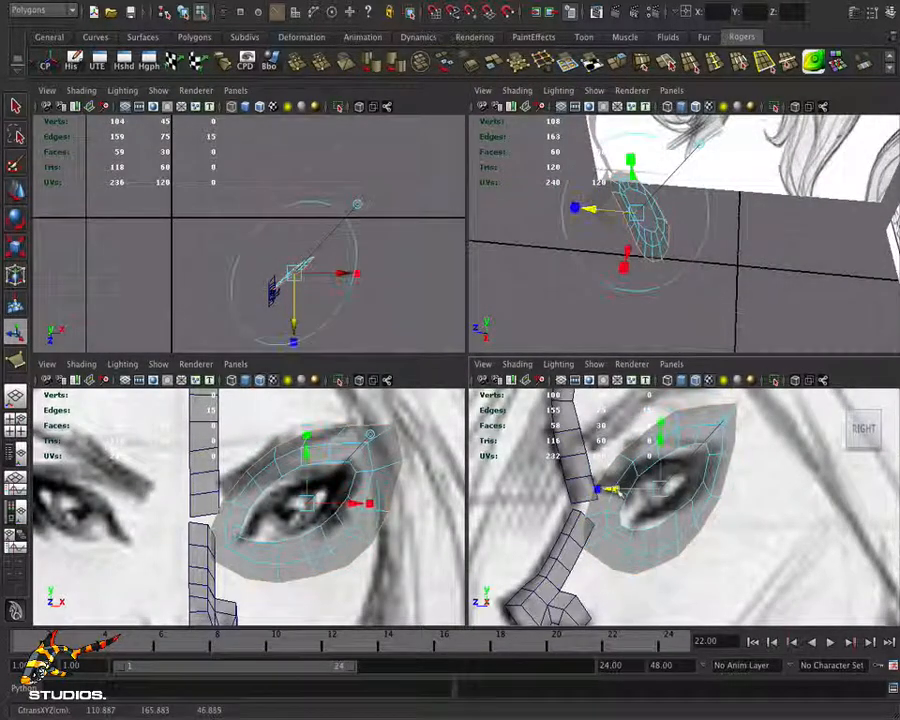
Examine the eye ring's fit against the side drawing, from a close-up of its lower border to the whole head profile
alt+right_drag(613, 490, 771, 522)
alt+middle_drag(727, 511, 707, 464)
alt+right_drag(704, 466, 784, 487)
alt+middle_drag(740, 463, 697, 491)
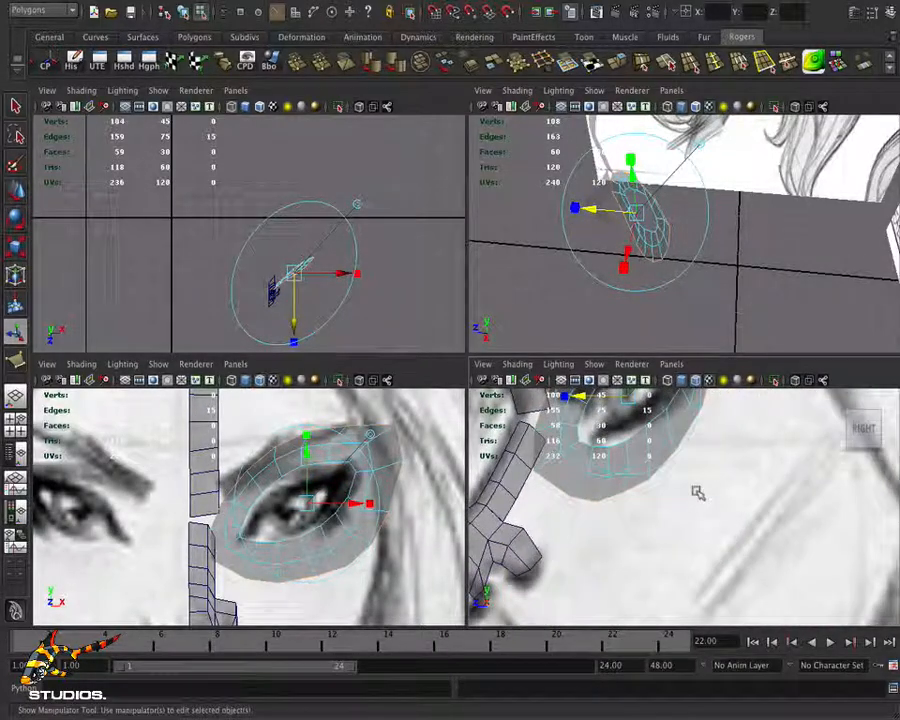
click(640, 493)
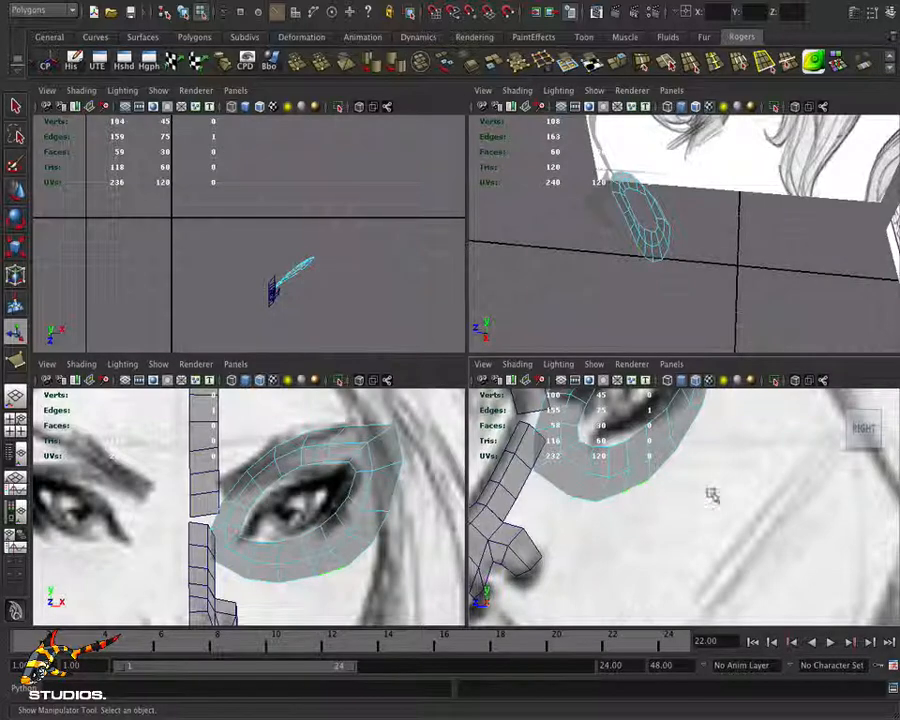
alt+right_drag(711, 492, 667, 508)
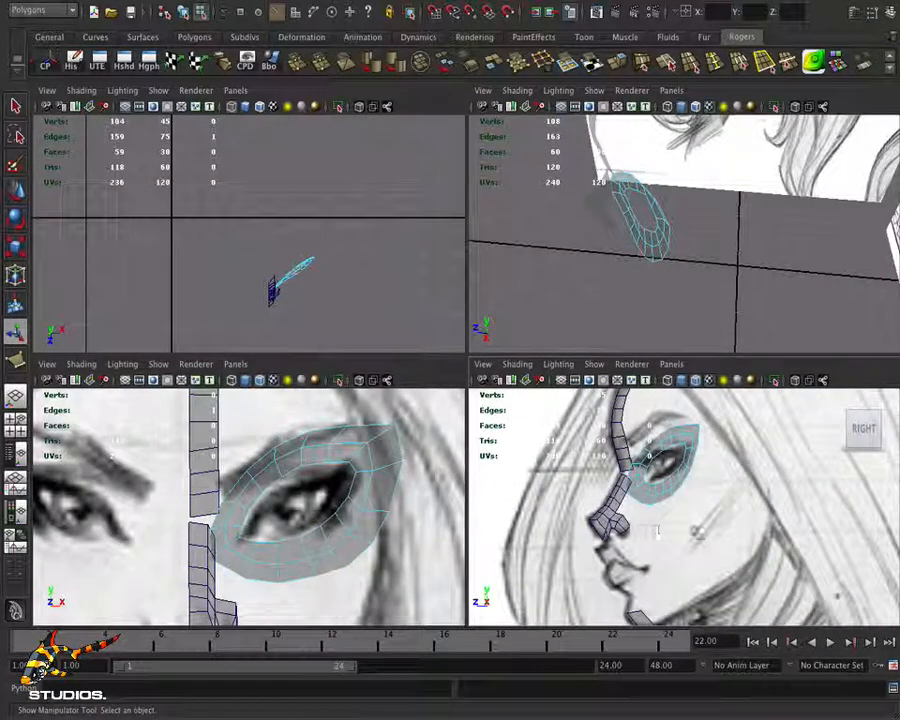
alt+right_drag(658, 530, 781, 536)
alt+right_drag(667, 503, 670, 547)
alt+right_drag(777, 555, 655, 582)
Examine the eye ring and both reference drawings from several angles in an enlarged perspective view
key(space)
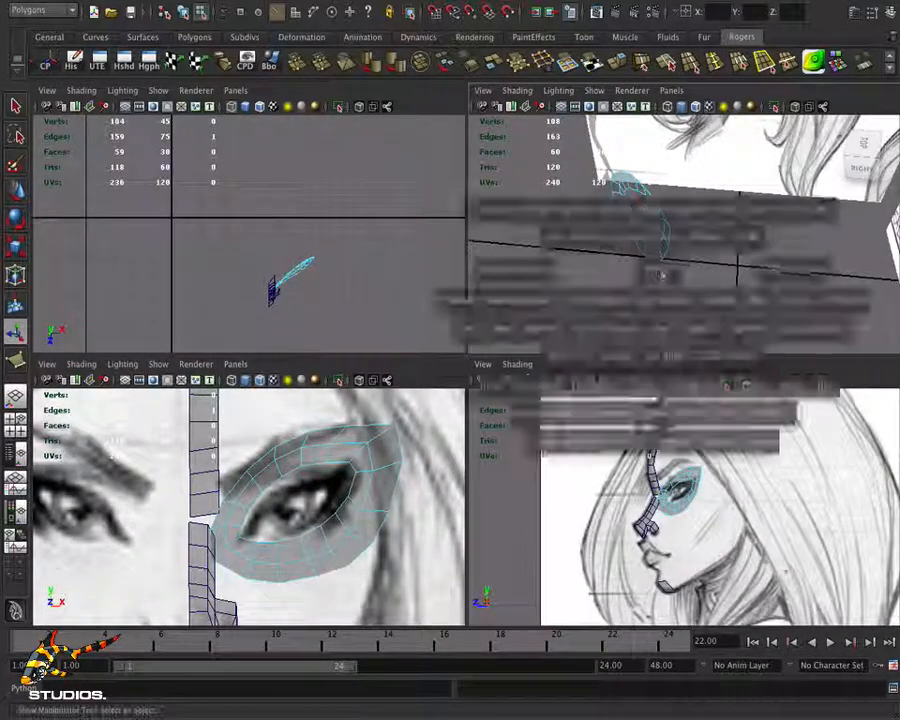
alt+drag(620, 310, 708, 281)
alt+right_drag(708, 281, 518, 326)
mouse_move(470, 338)
alt+mouse_down()
mouse_move(448, 326)
mouse_move(438, 293)
mouse_move(543, 298)
alt+mouse_up()
alt+right_drag(558, 311, 450, 317)
alt+drag(450, 317, 345, 389)
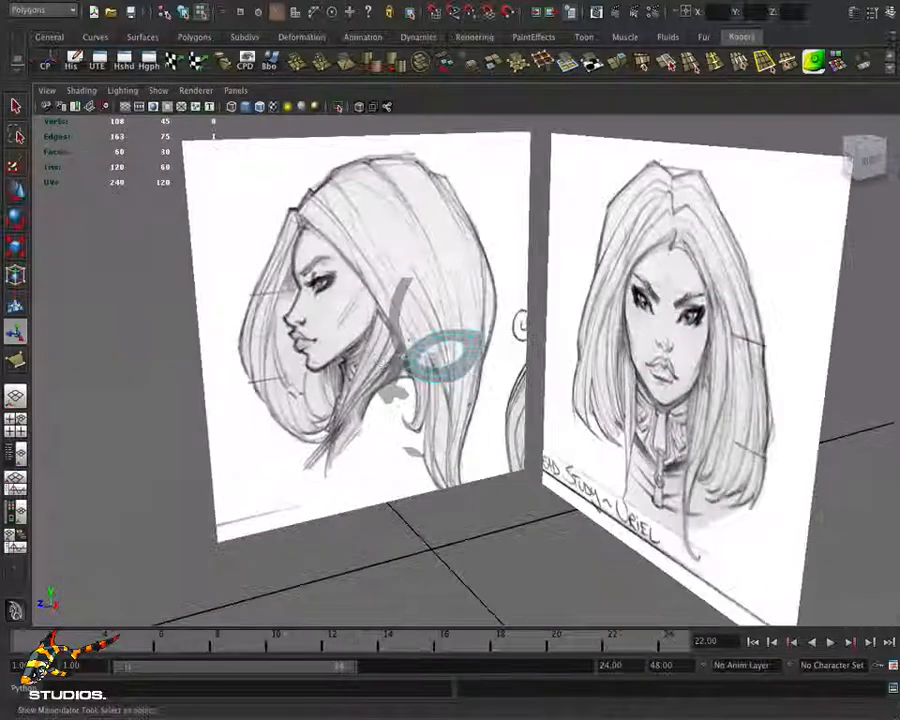
alt+right_drag(345, 389, 300, 434)
key(space)
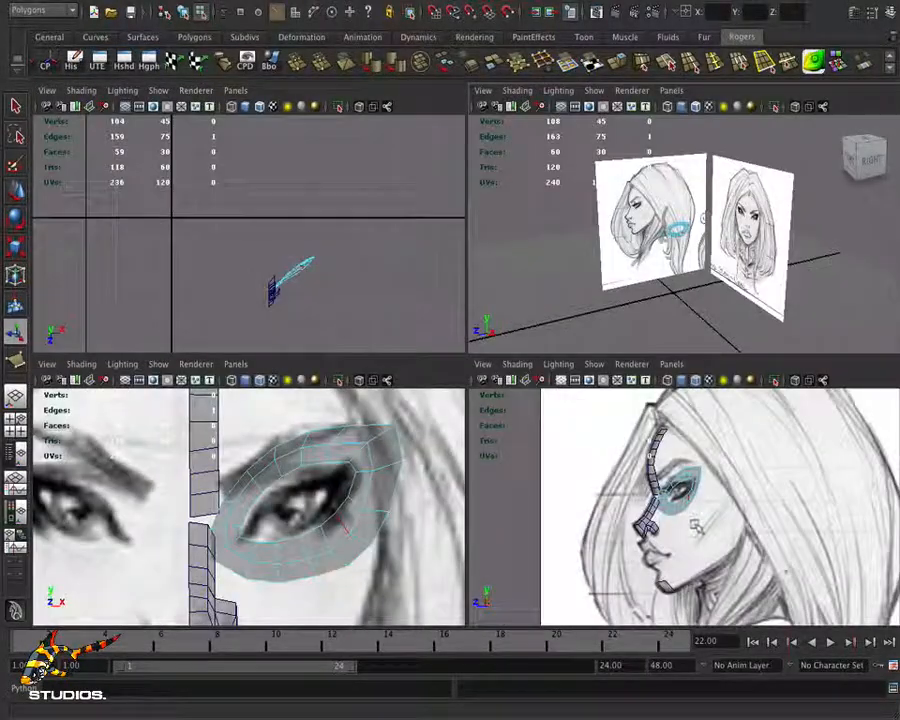
Return to object mode and merge the coincident vertices of the eye ring, forehead, nose and chin meshes
scroll(338, 526, down, 5)
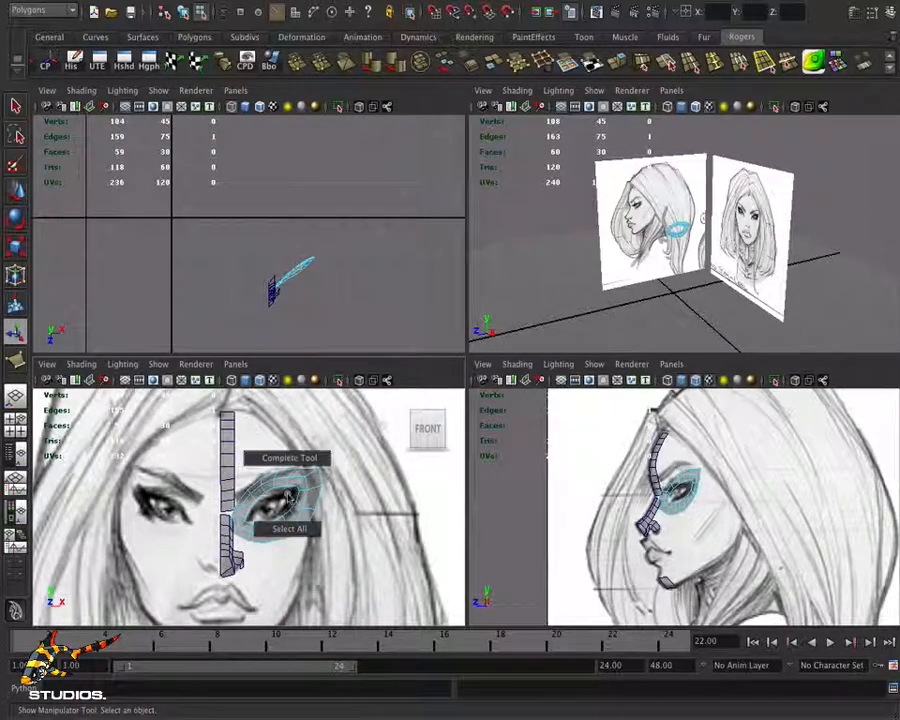
mouse_move(300, 478)
right_down()
mouse_move(345, 440)
mouse_move(362, 458)
right_up()
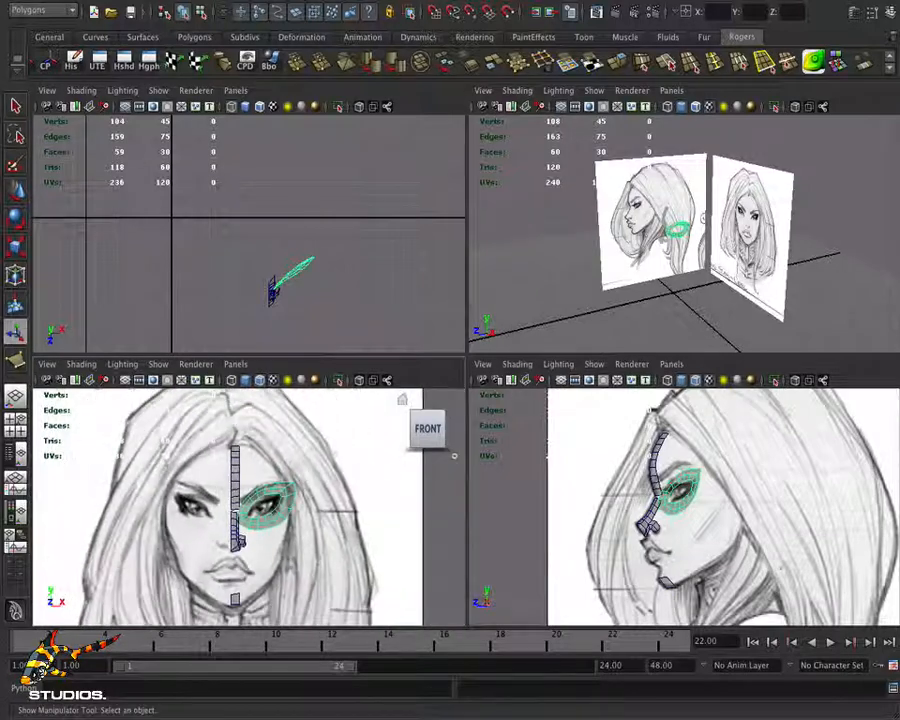
drag(345, 424, 182, 619)
drag(240, 566, 182, 619)
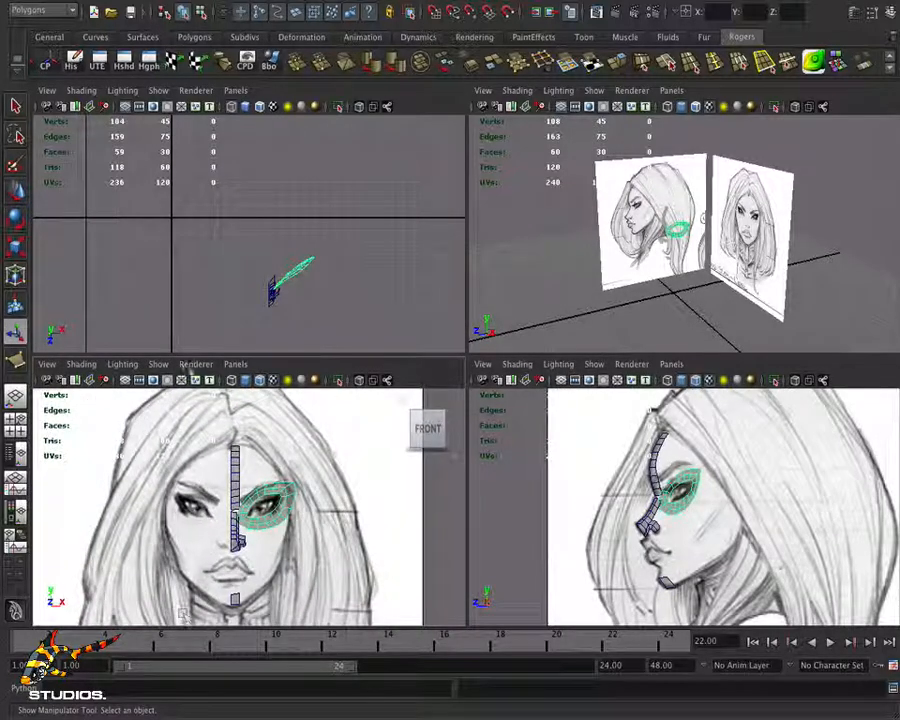
click(296, 63)
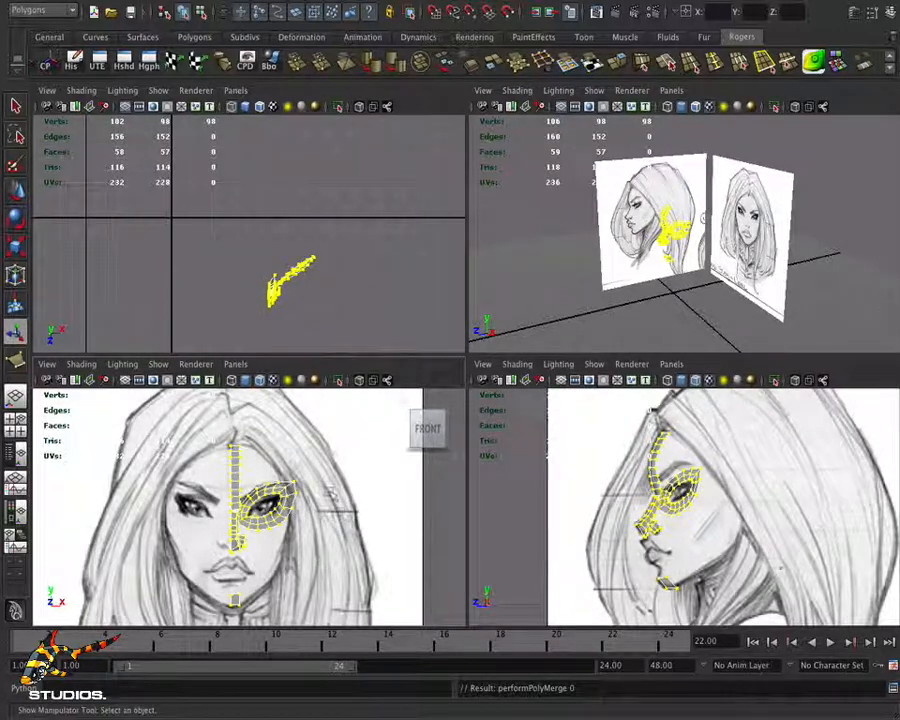
click(311, 499)
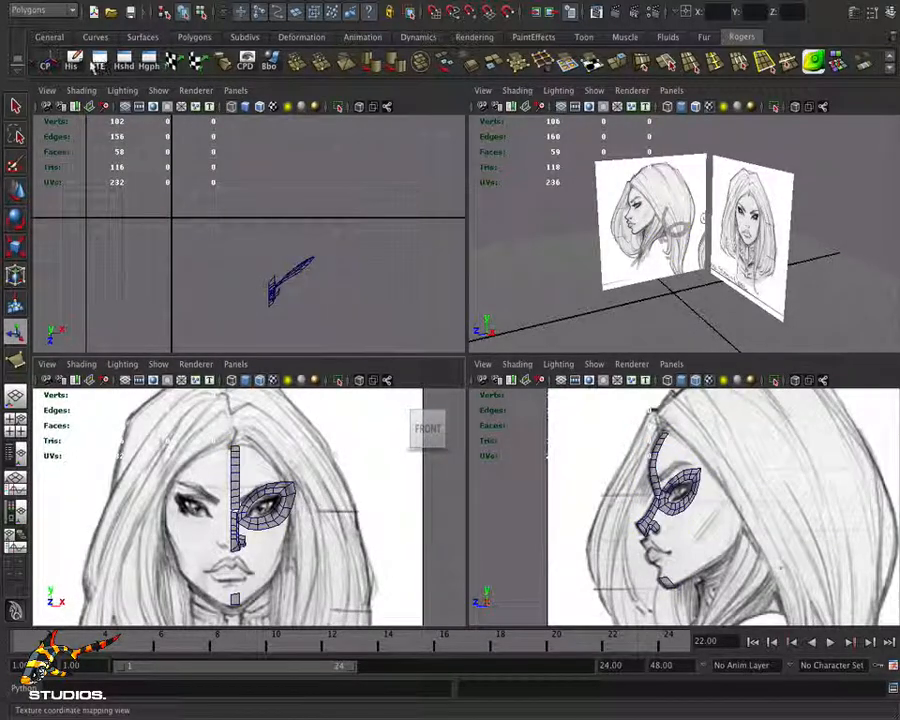
Freeze the transformations of all face meshes using a new shelf shortcut and save the scene
drag(171, 422, 278, 588)
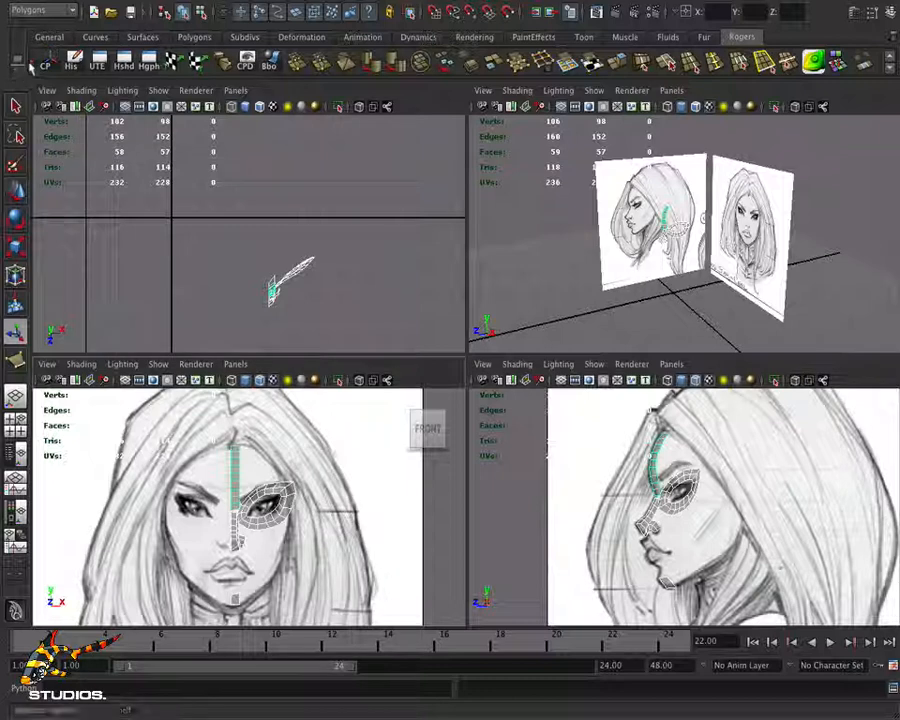
click(31, 64)
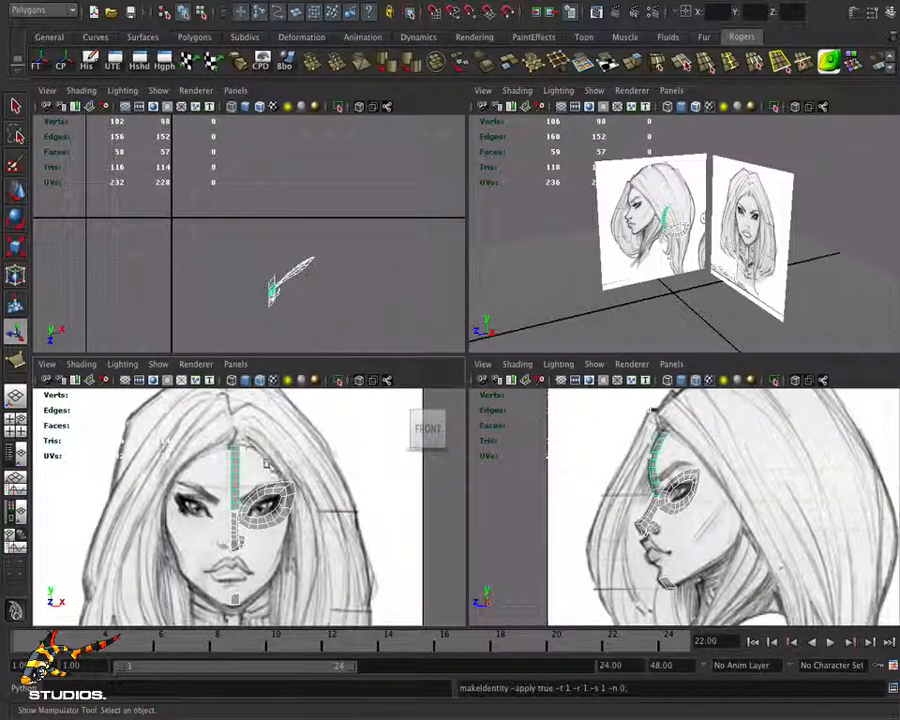
key(ctrl+s)
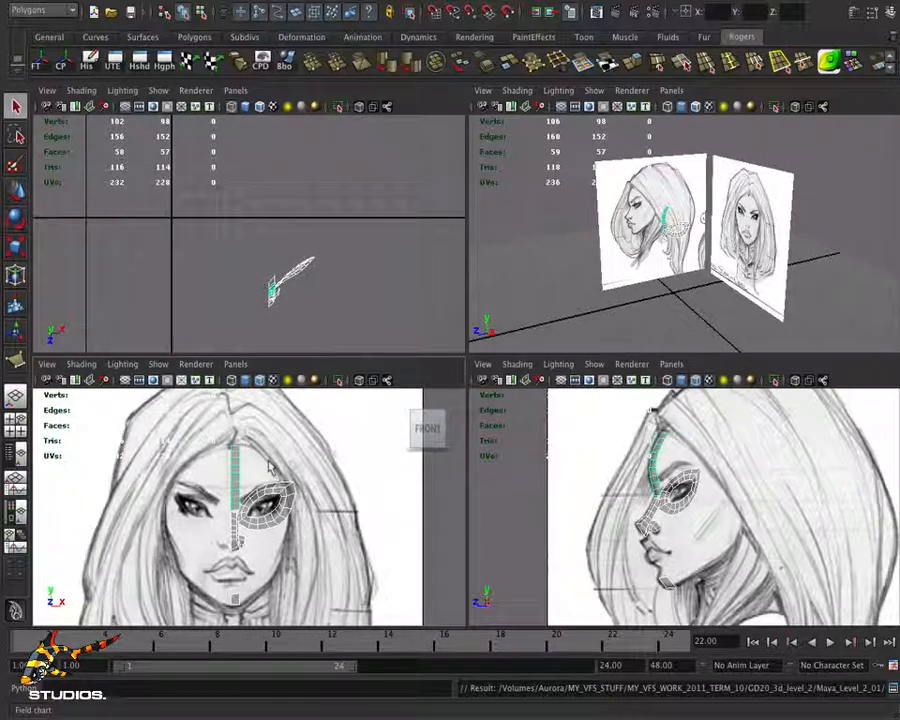